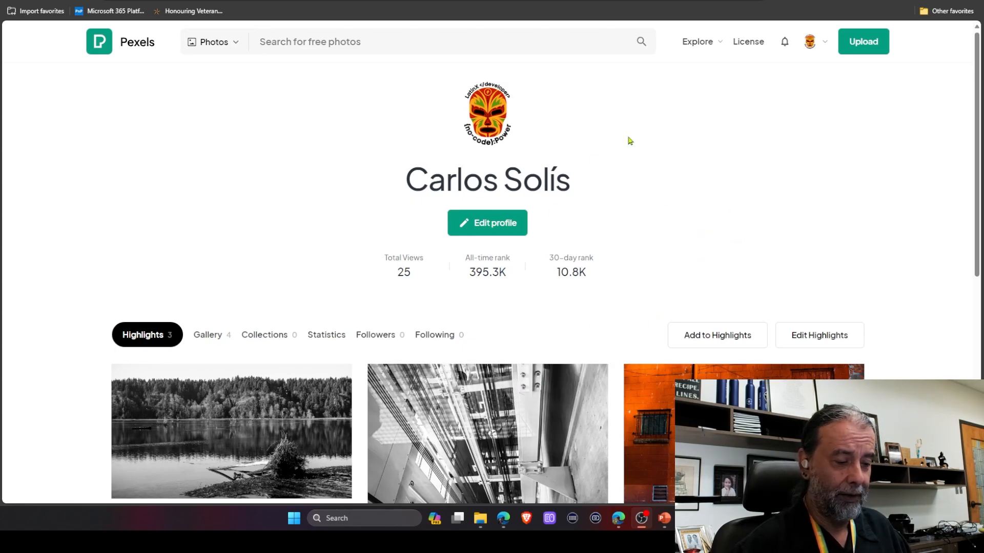
Search the Pexels photo library for ai.
click(350, 35)
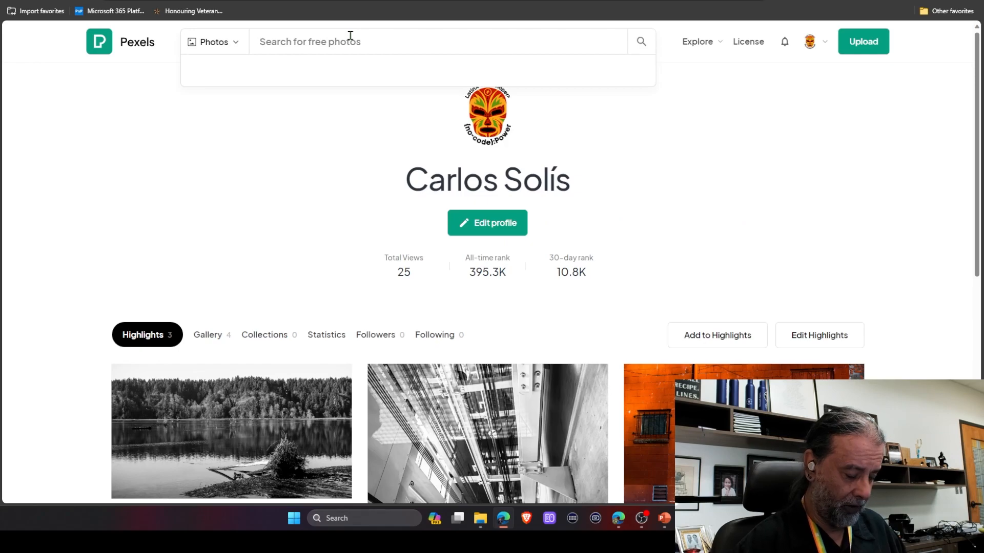
text(ai)
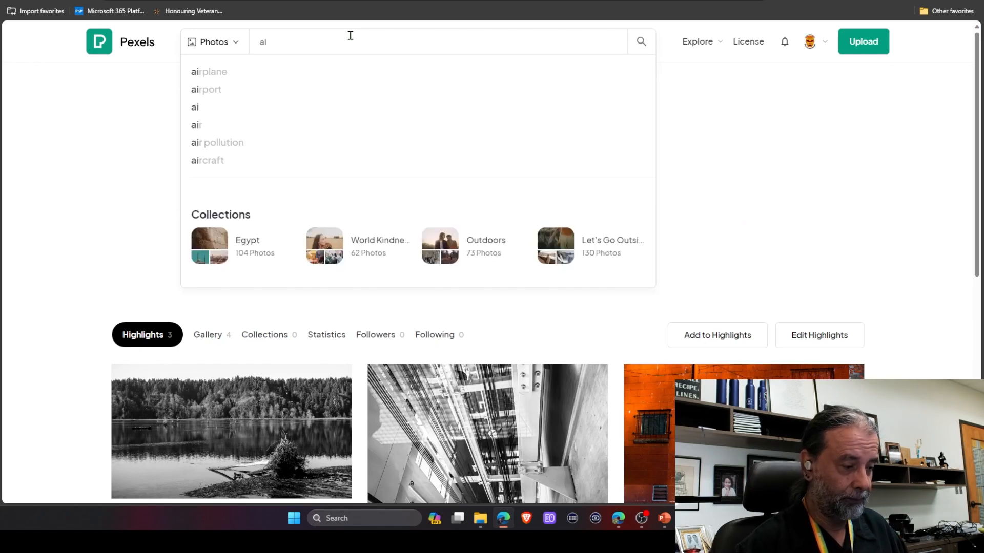
key(Return)
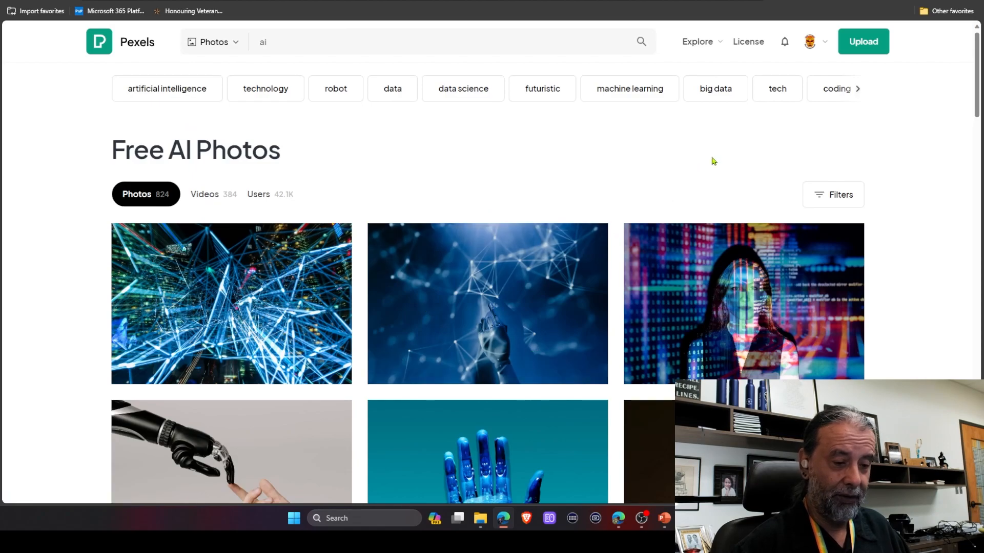
Open the robotic-hand network photo, view its download size options, and close the photo.
click(480, 307)
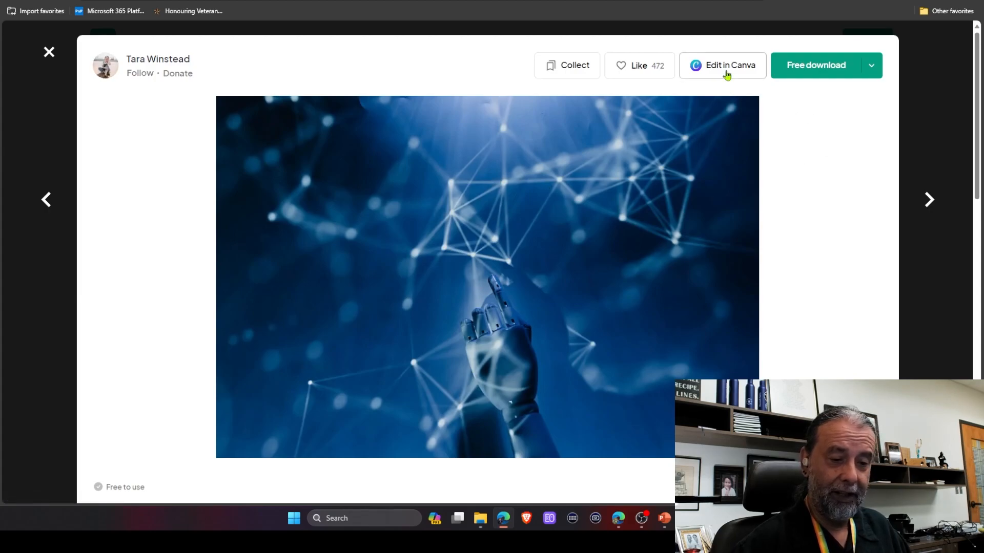
click(871, 75)
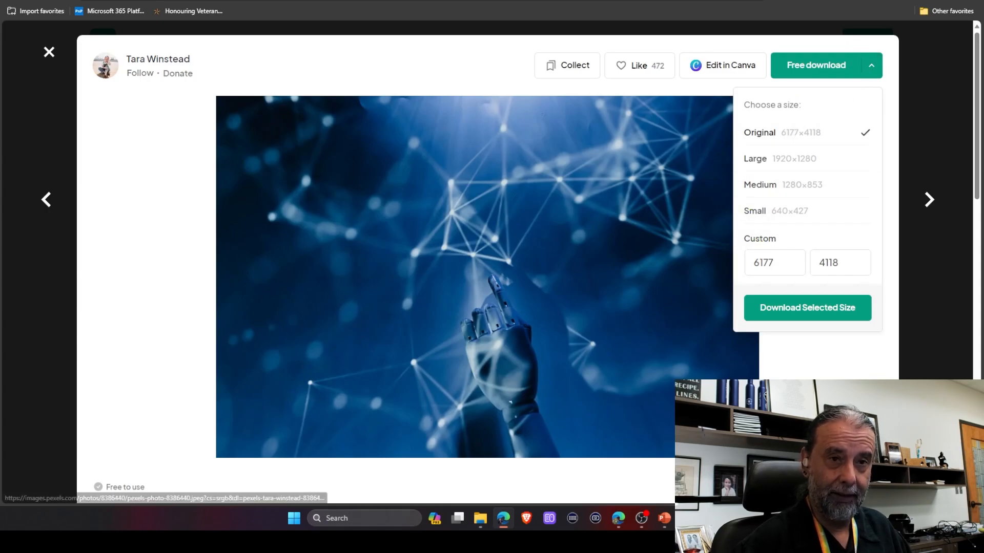
click(796, 414)
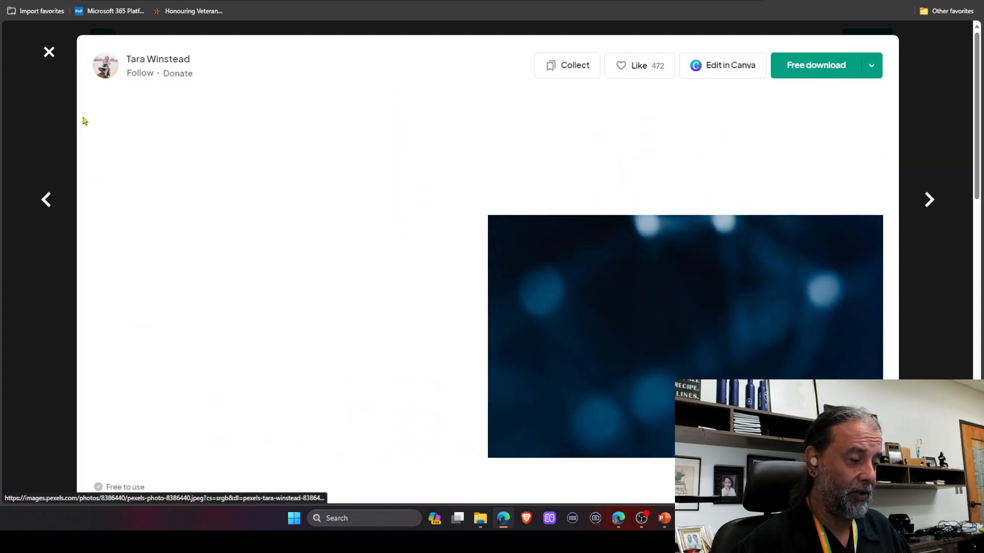
click(47, 53)
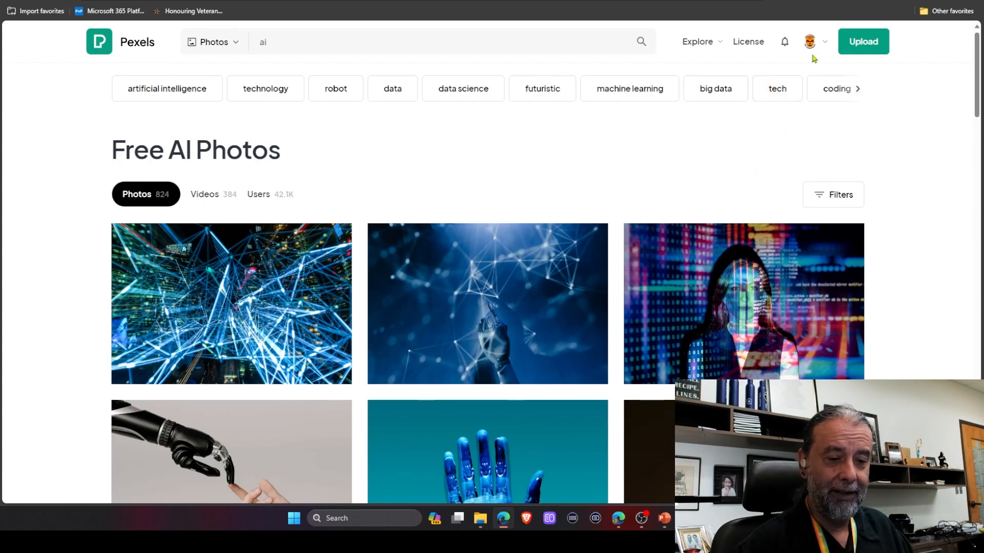
Open the Pexels Image & Video API page and its documentation.
mouse_move(810, 41)
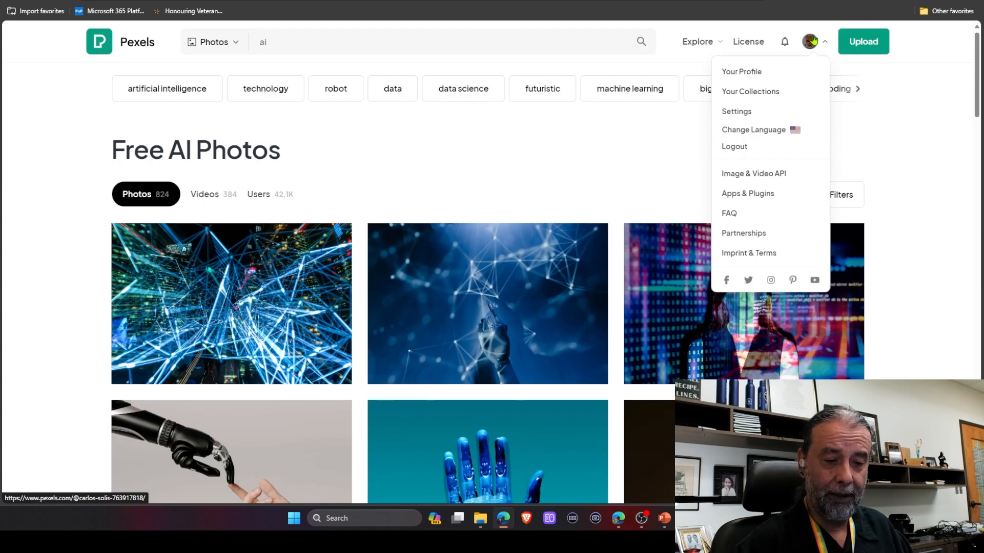
click(764, 179)
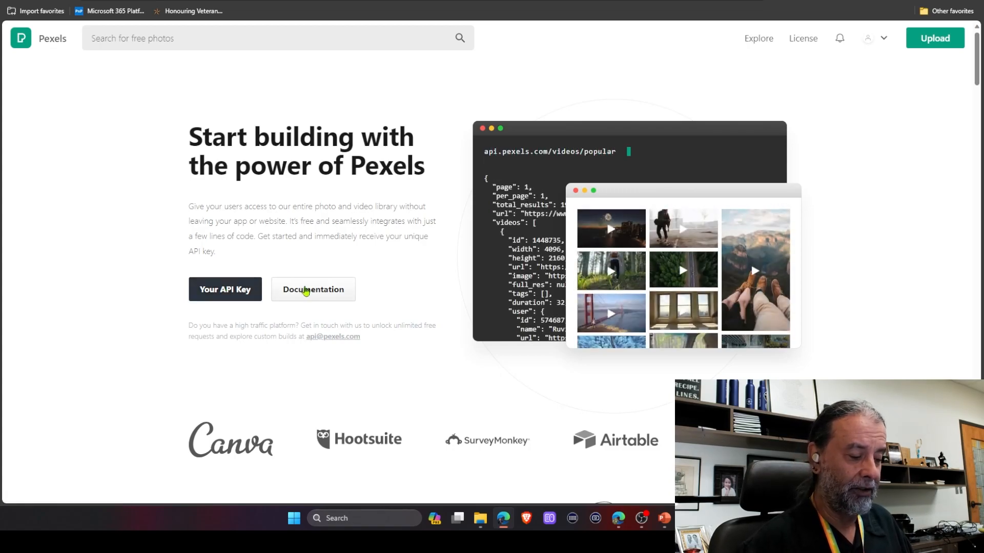
click(303, 292)
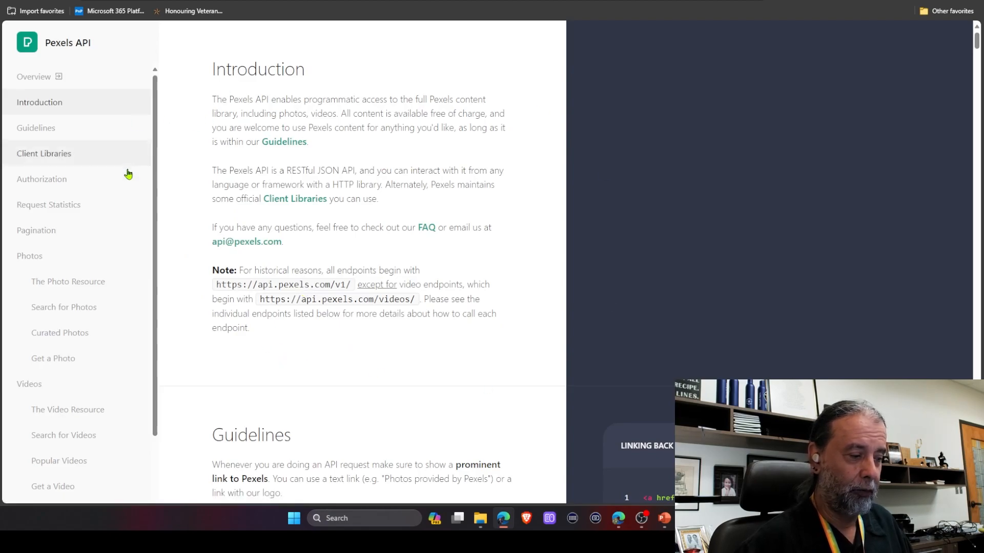
Review the API documentation's client libraries and the Pexels connector reference, then open the API key page.
scroll(358, 213, down, 20)
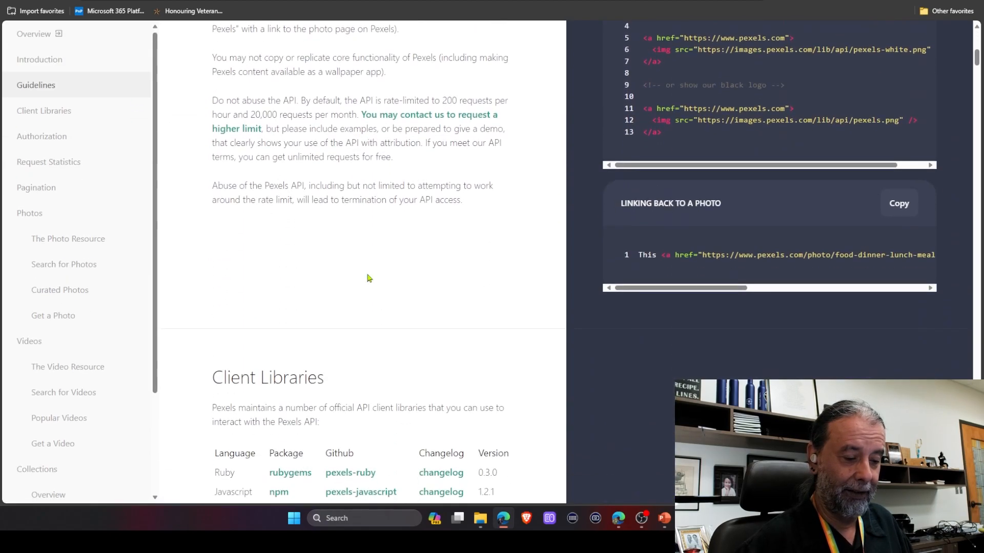
scroll(369, 278, up, 20)
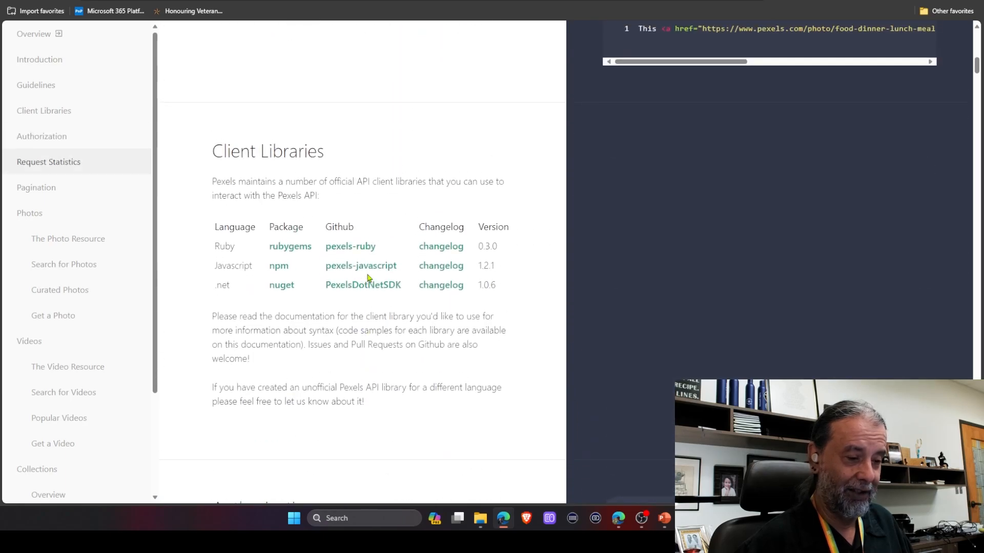
click(153, 1)
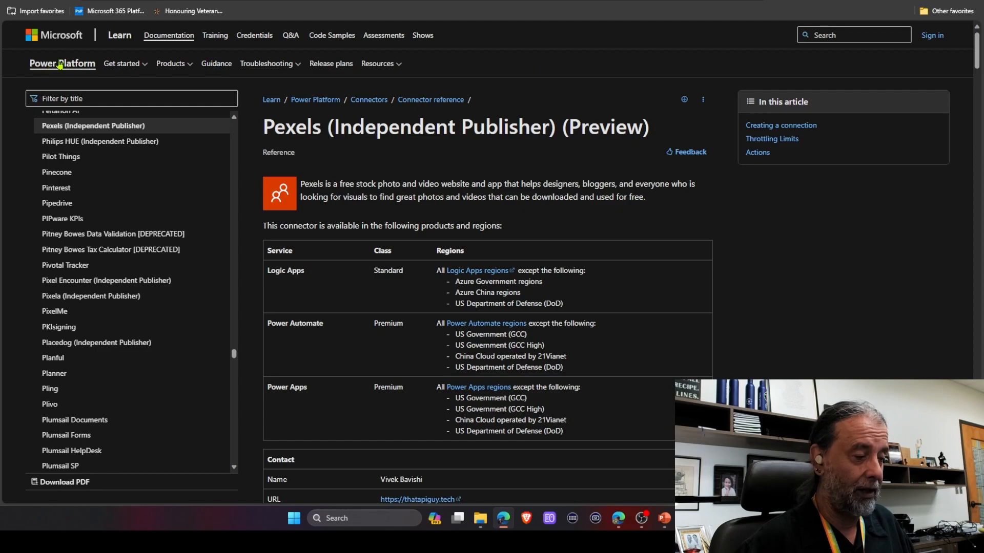
scroll(346, 210, down, 13)
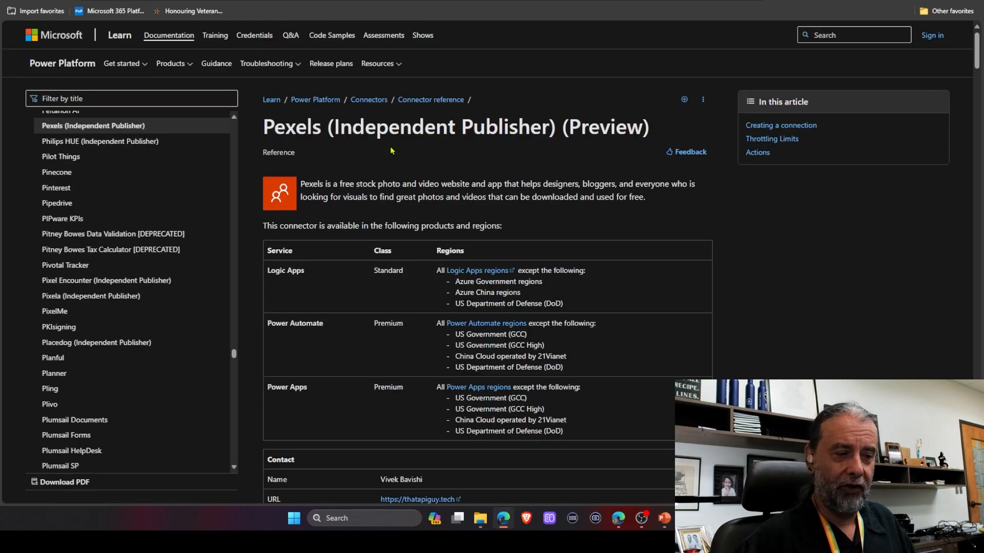
key(ctrl+Tab)
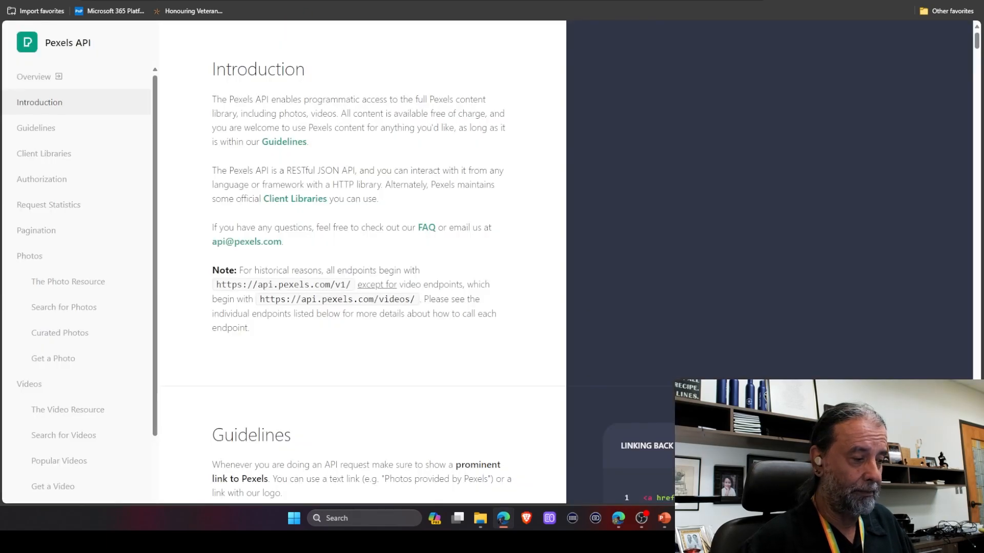
click(20, 1)
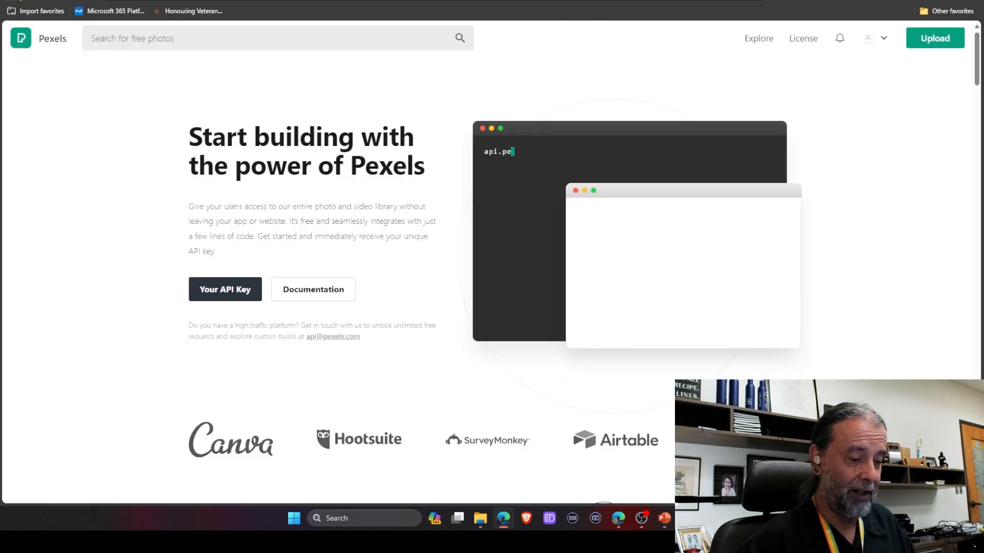
click(219, 293)
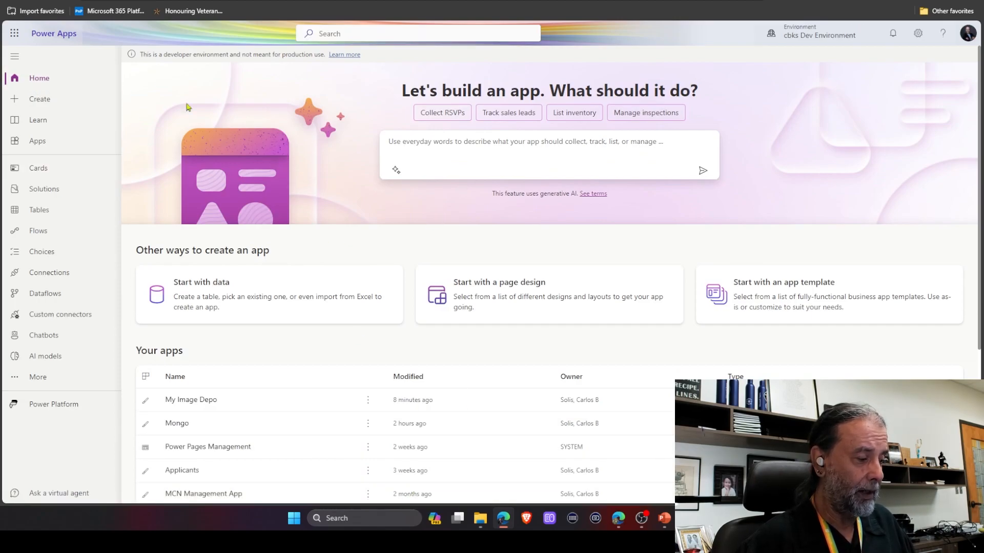
Create a blank tablet canvas app named Mayan Coders Curated Images Repo.
click(40, 99)
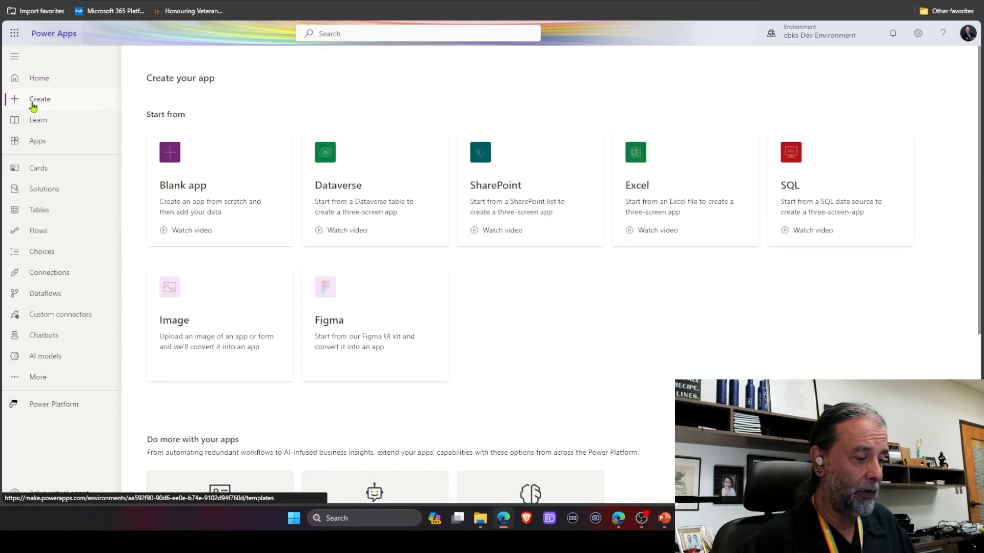
click(171, 159)
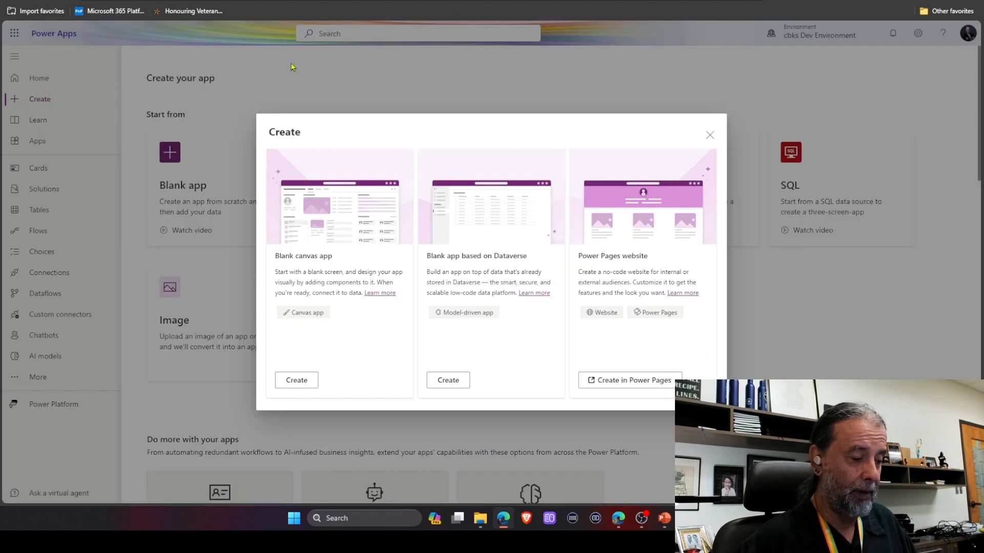
click(297, 380)
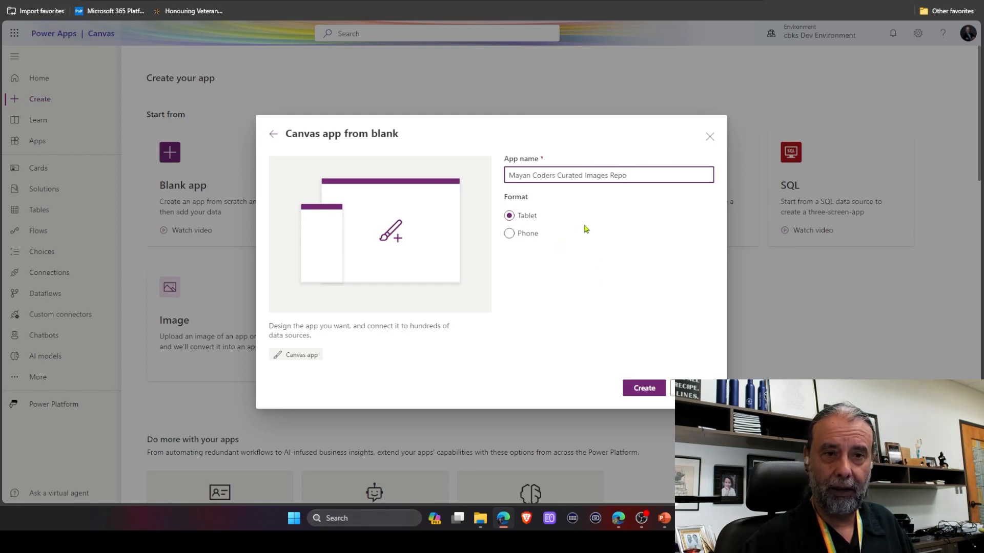
click(644, 388)
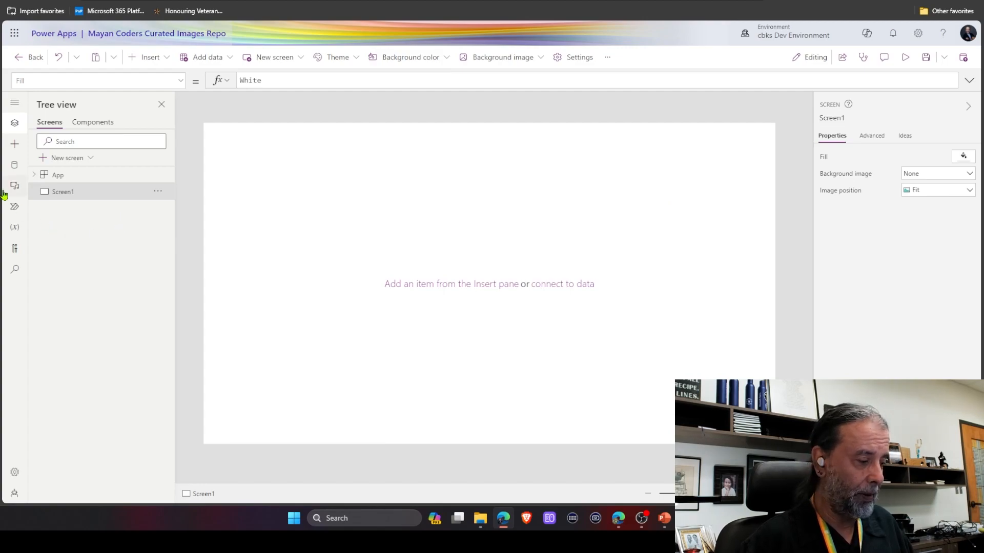
Add a data source by searching for pex and choosing the Pexels (Independent Publisher) connector.
click(13, 170)
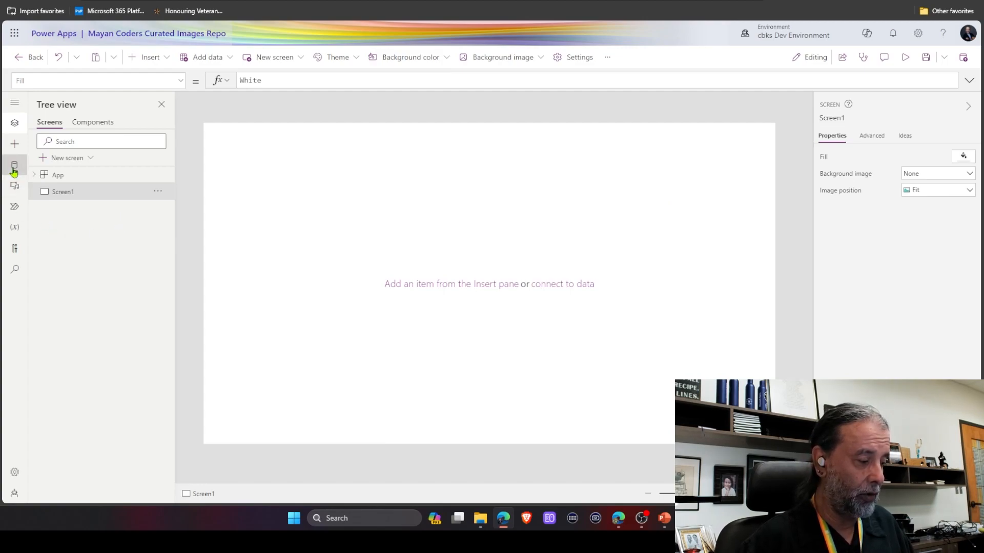
click(115, 226)
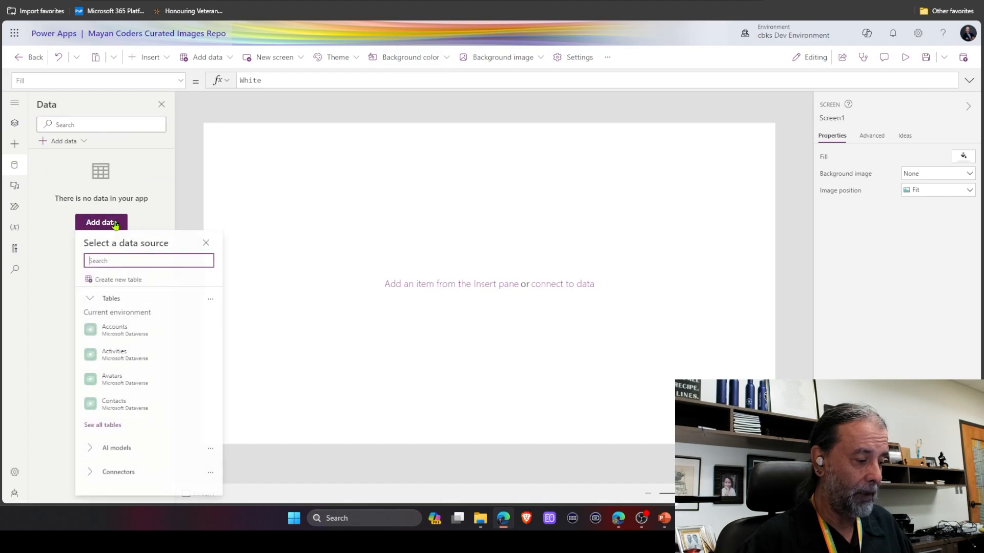
text(pex)
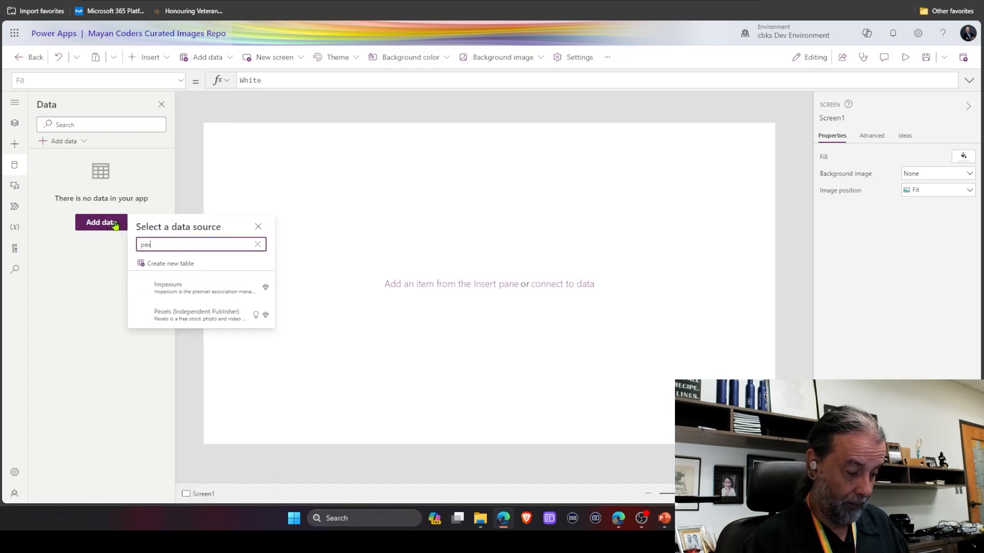
click(185, 318)
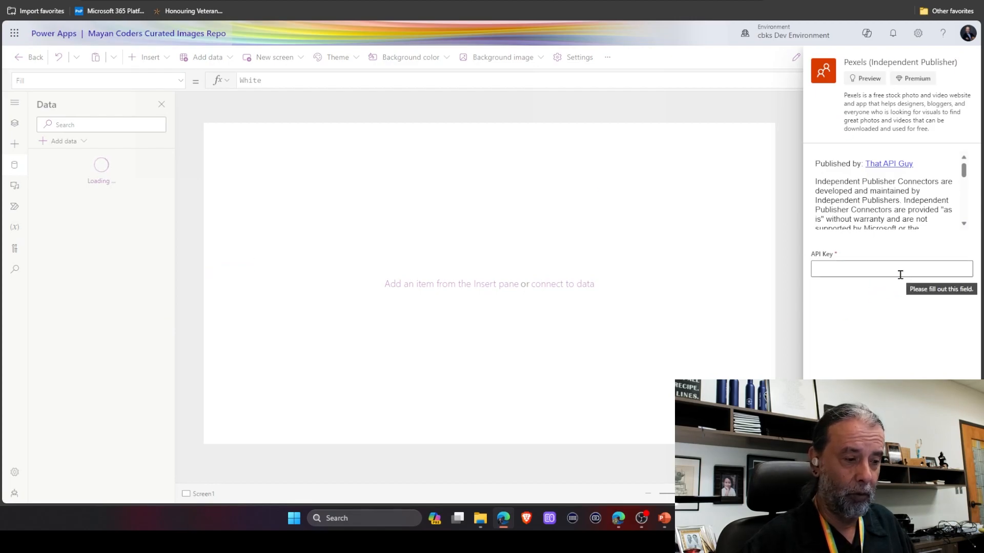
Paste the Pexels API key into the connector's API Key field and accept to connect.
click(861, 267)
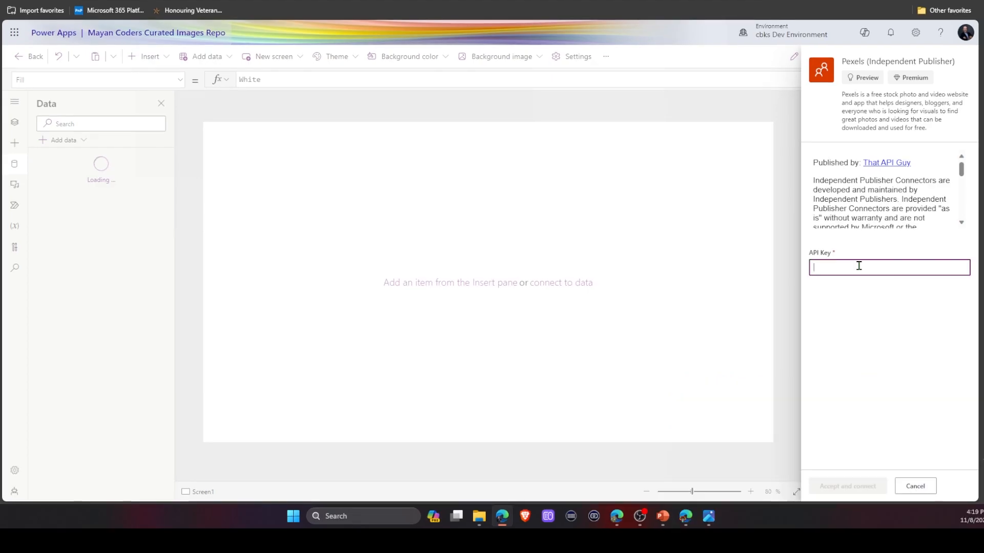
key(ctrl+v)
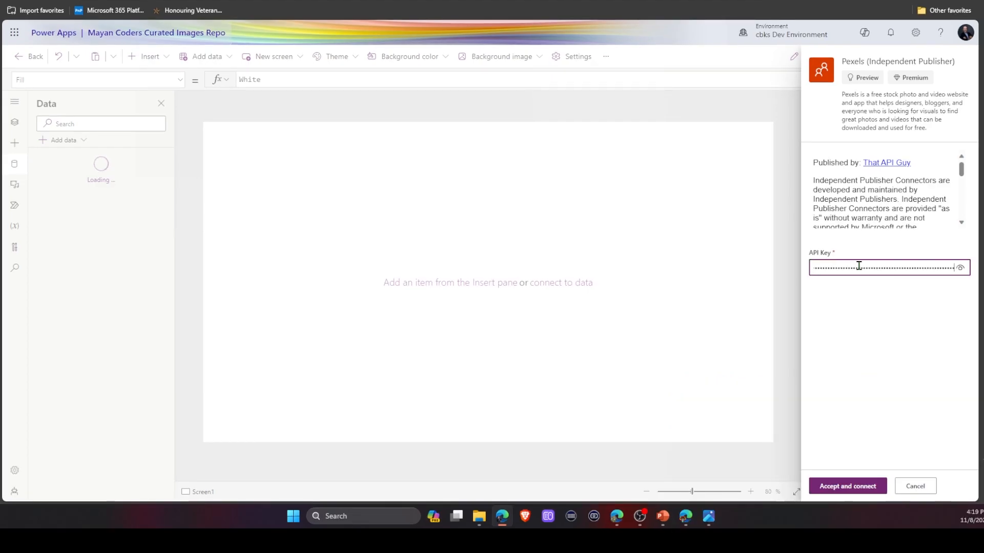
click(822, 484)
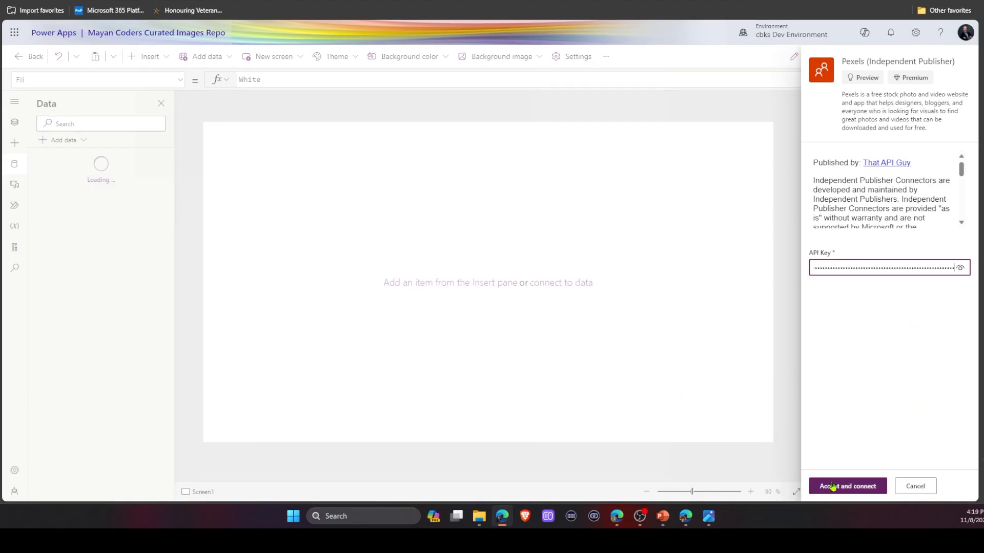
Insert a vertical gallery onto the screen.
mouse_move(81, 175)
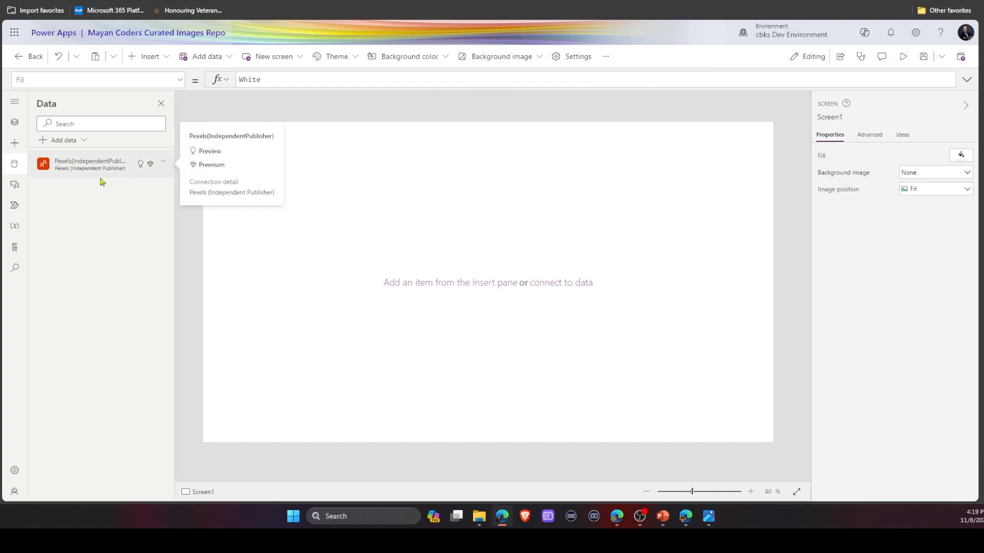
mouse_move(142, 168)
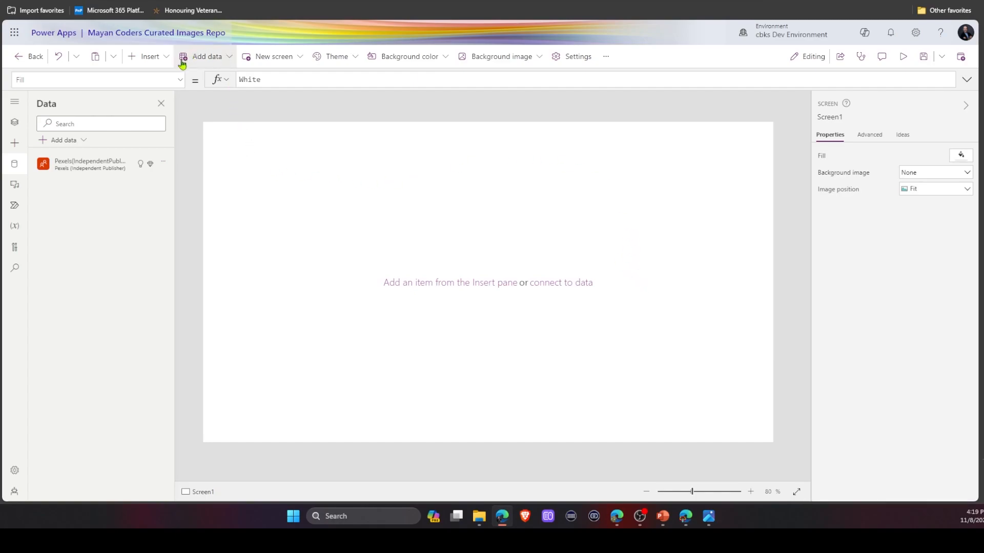
click(167, 58)
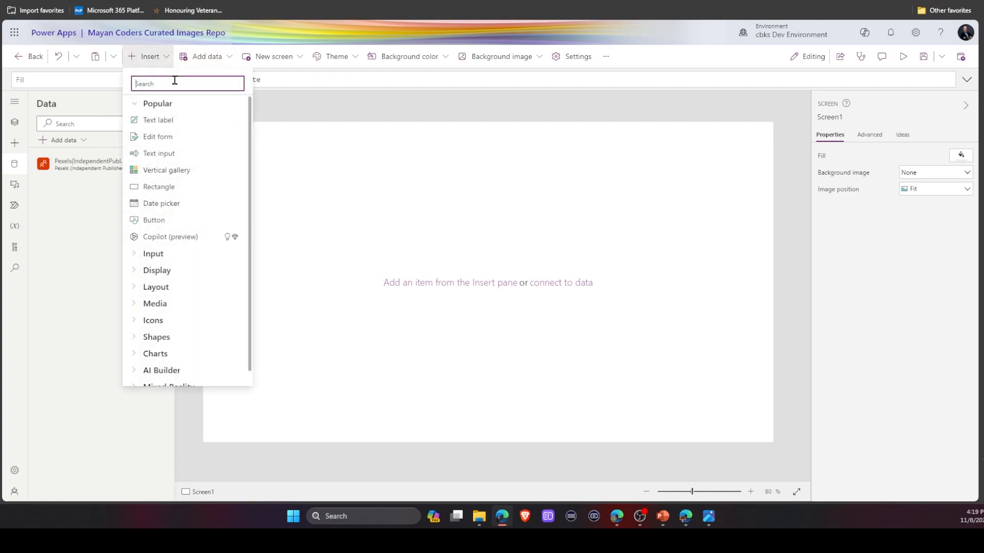
click(167, 170)
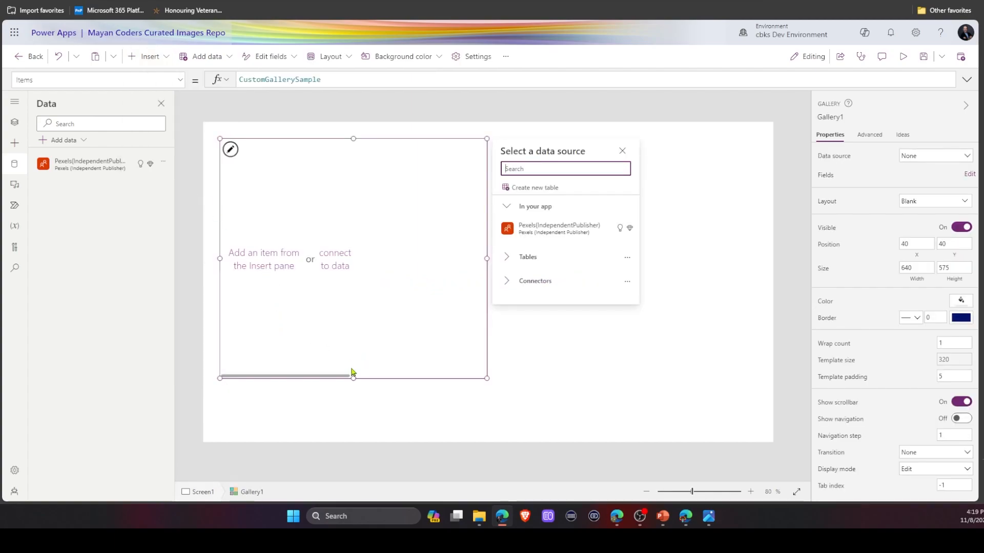
Resize the gallery into a full-width strip about 1277 wide and 162 high.
click(358, 345)
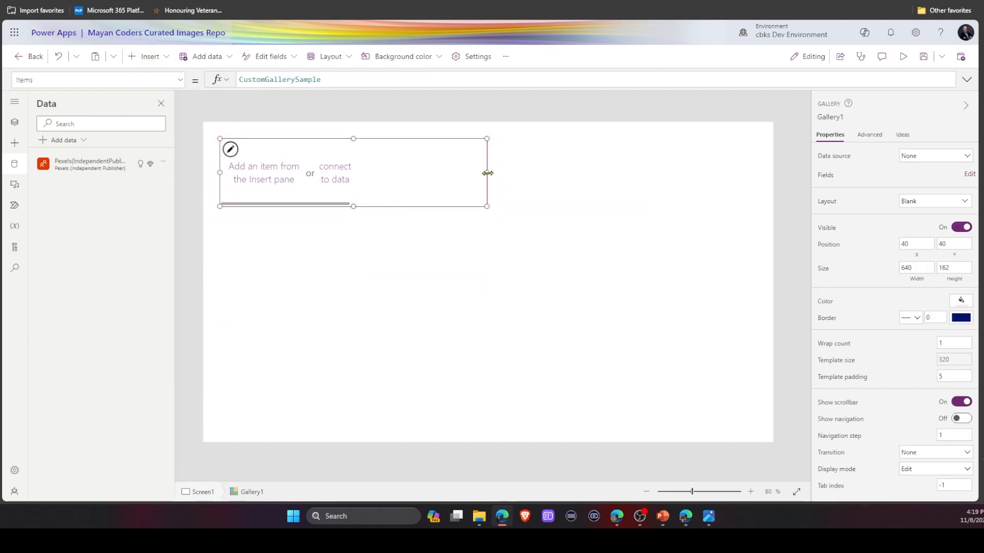
drag(487, 173, 751, 166)
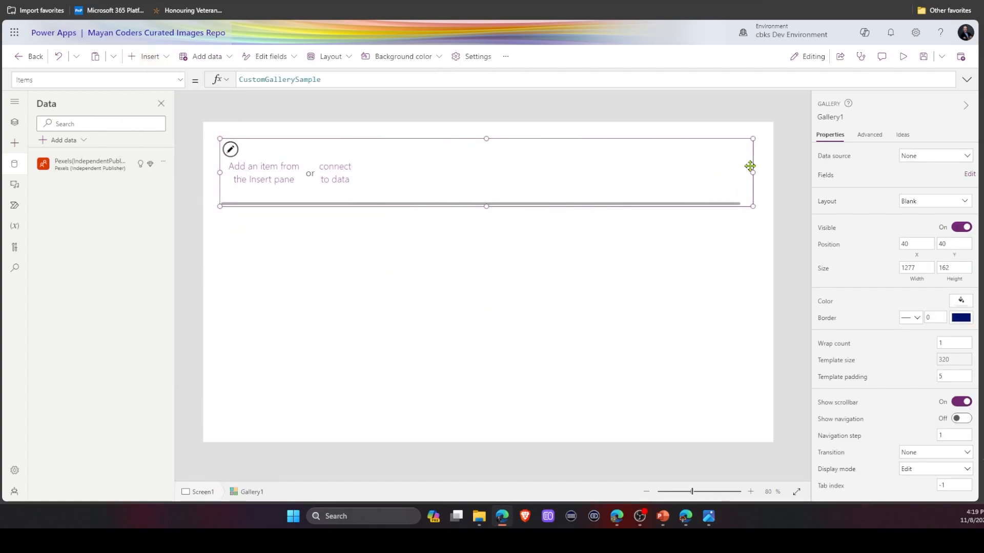
Set the gallery's Items formula to 'Pexels(IndependentPublisher)'.ListCuratedPhotos({page:"1",per_page:"10"}).
double_click(345, 82)
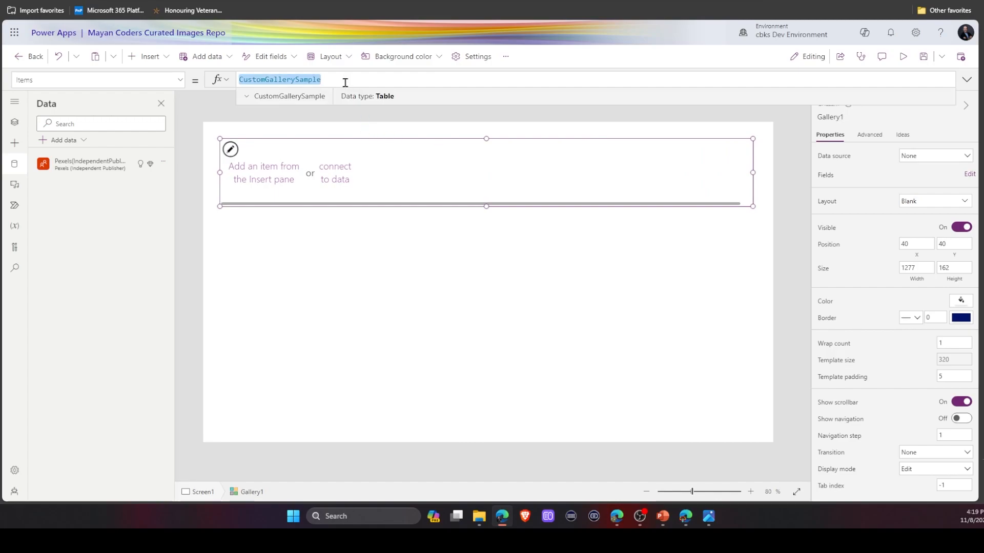
text(pex)
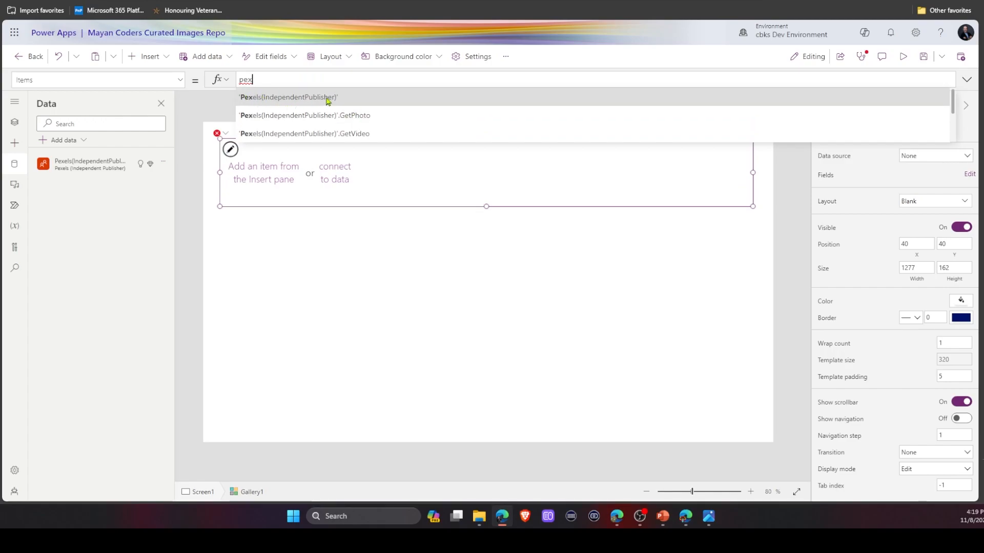
scroll(328, 100, down, 2)
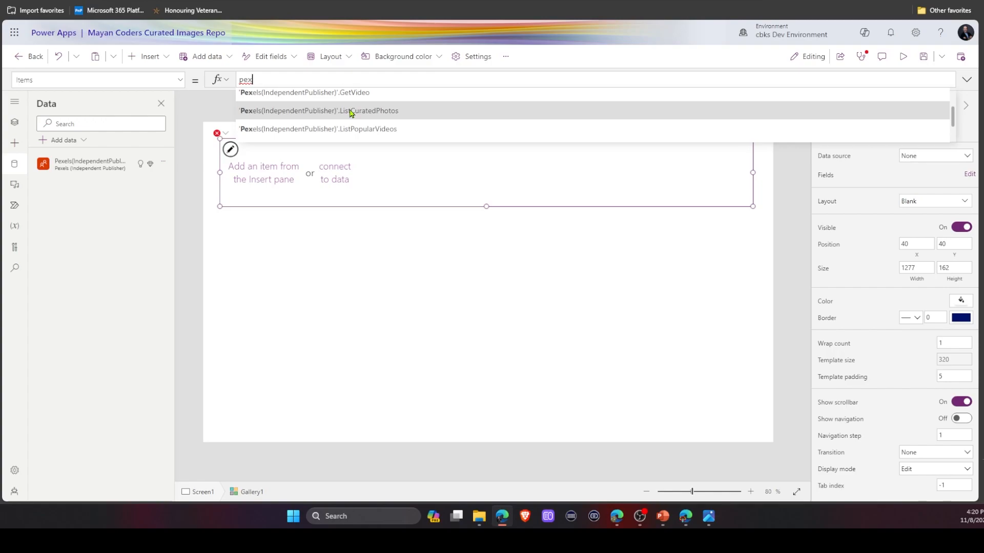
click(351, 114)
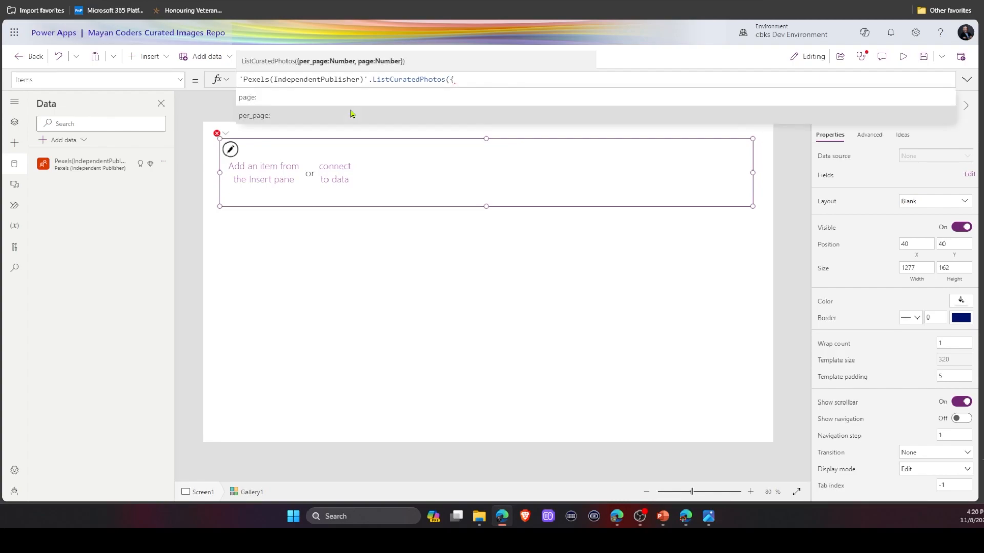
key(Tab)
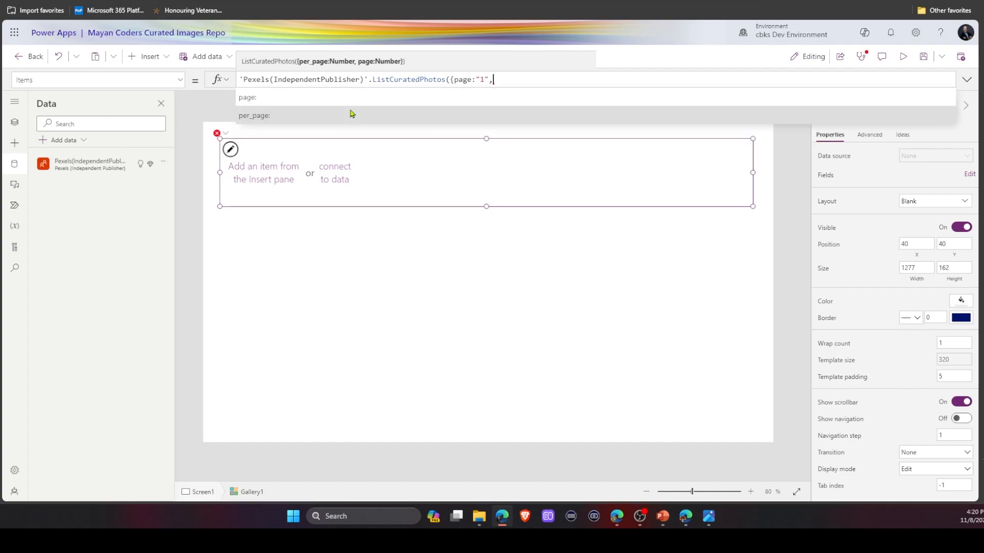
click(351, 116)
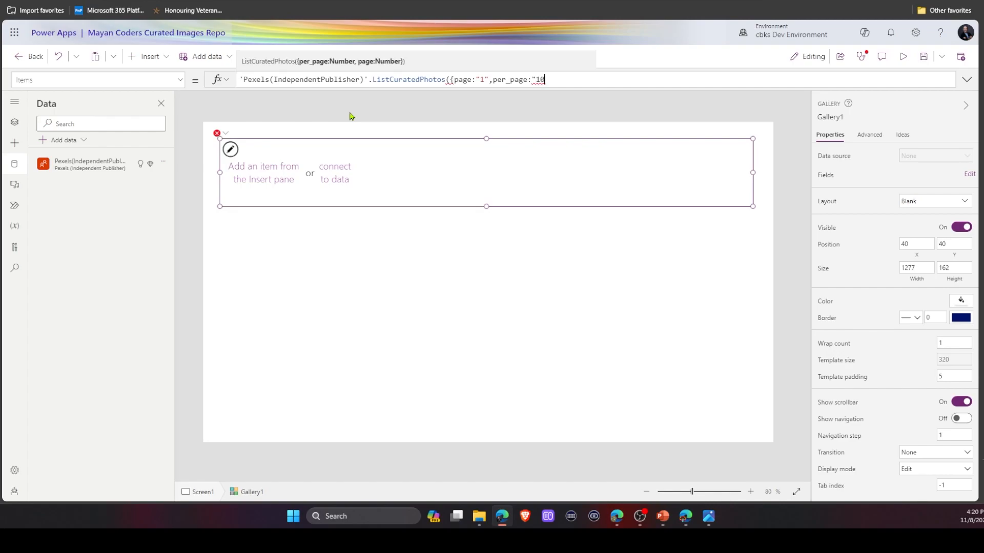
text("10"}))
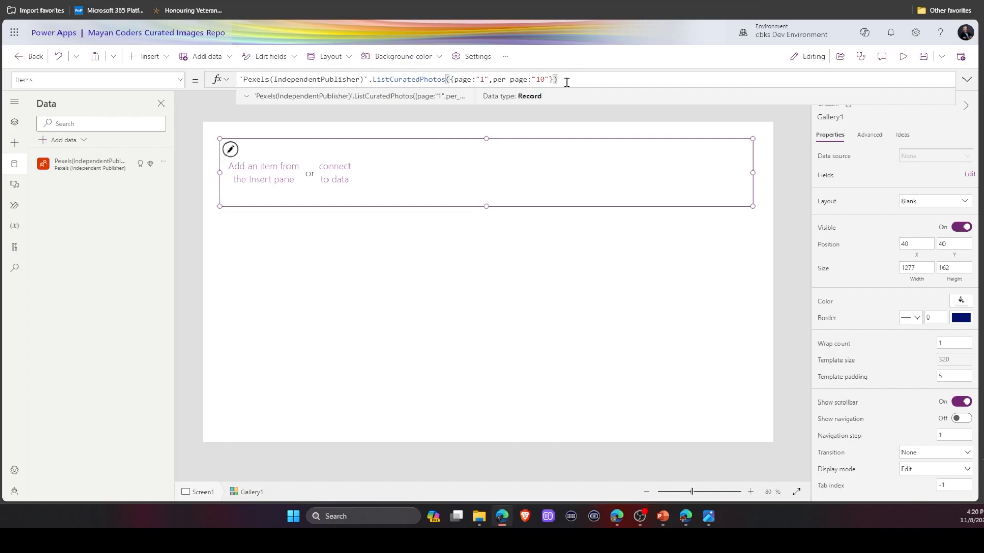
Append .photos to the gallery's Items formula and inspect the returned photos table's columns.
drag(566, 82, 235, 84)
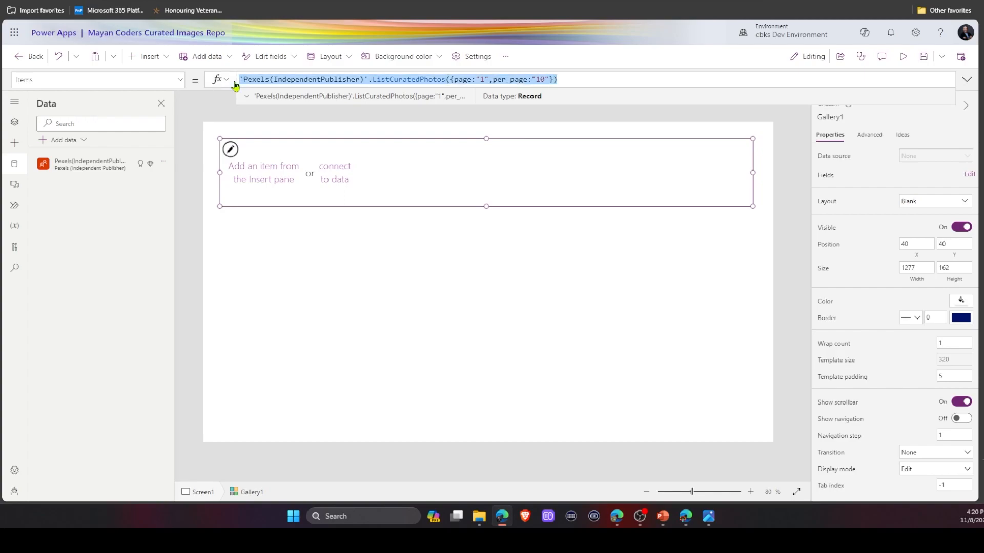
click(246, 98)
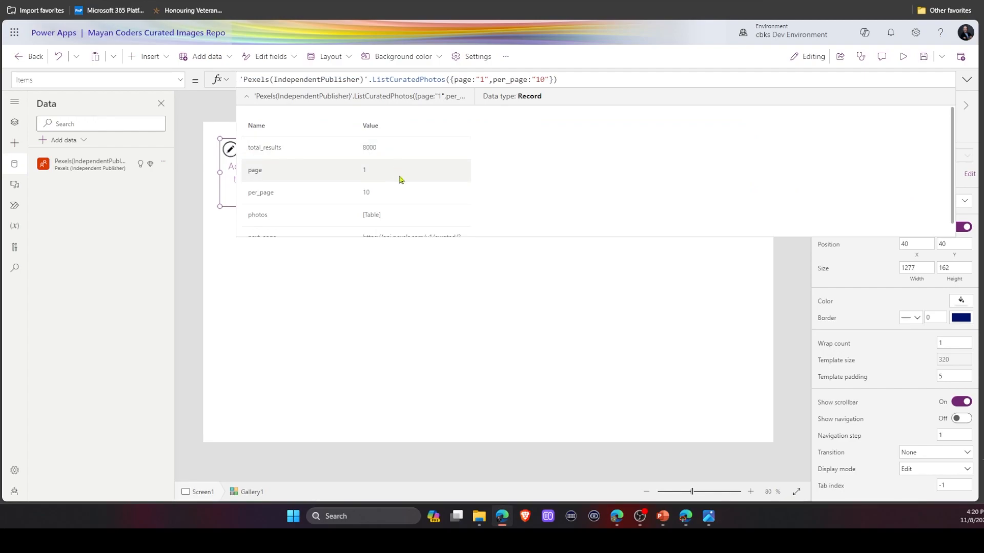
scroll(398, 179, down, 1)
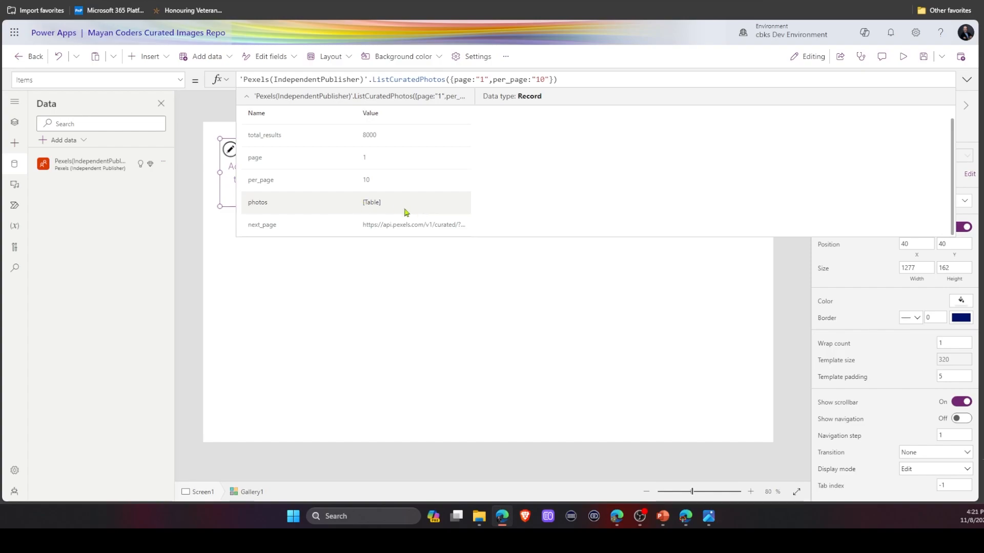
click(591, 77)
text(.photos)
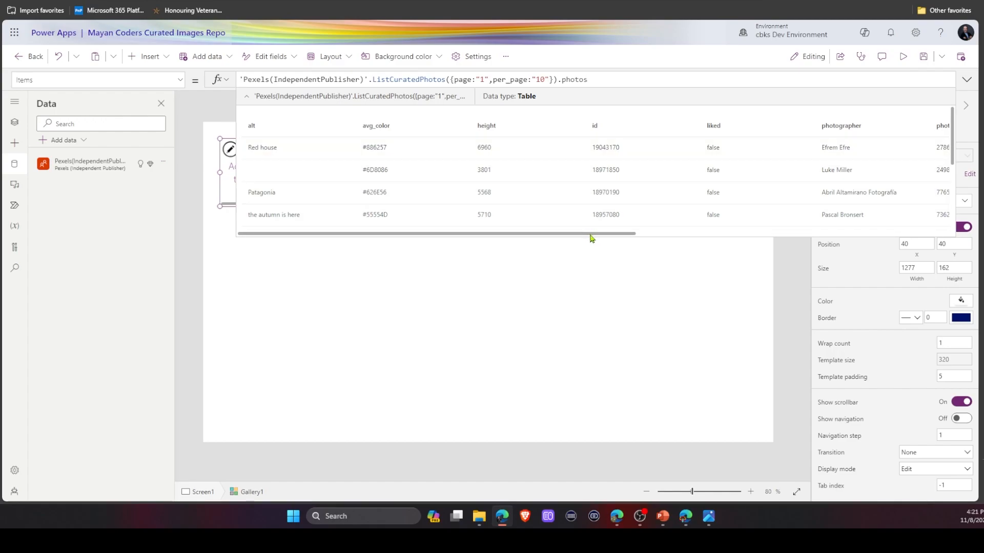
drag(592, 237, 907, 224)
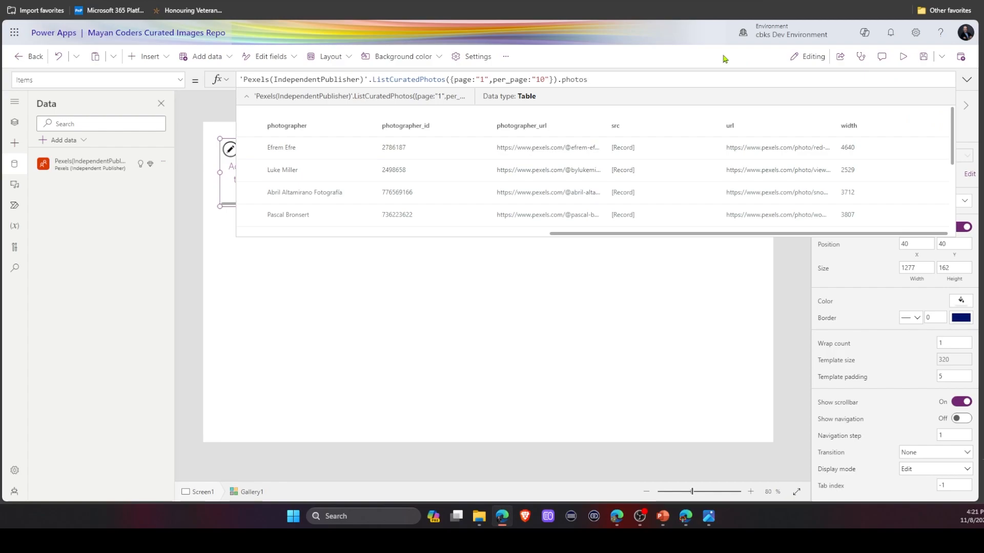
click(967, 82)
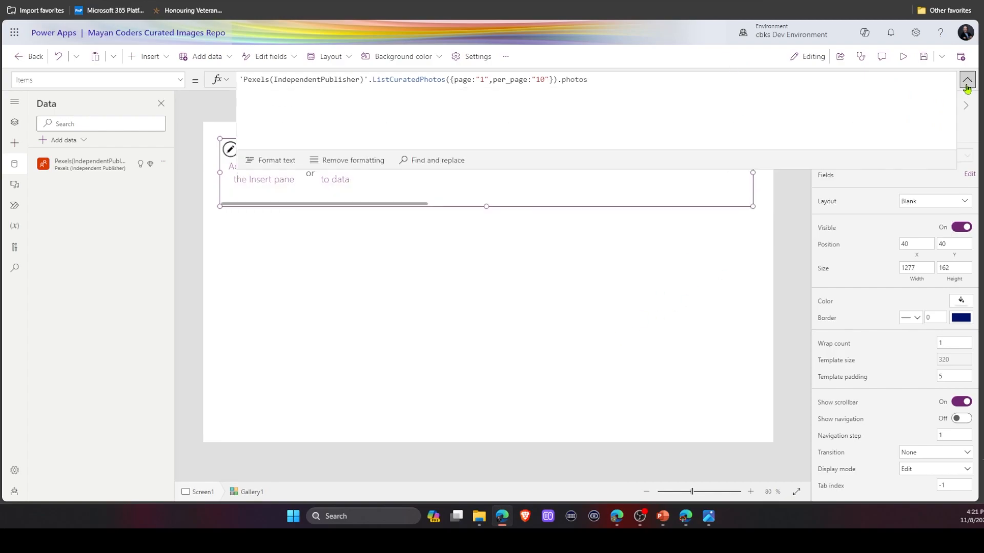
click(966, 86)
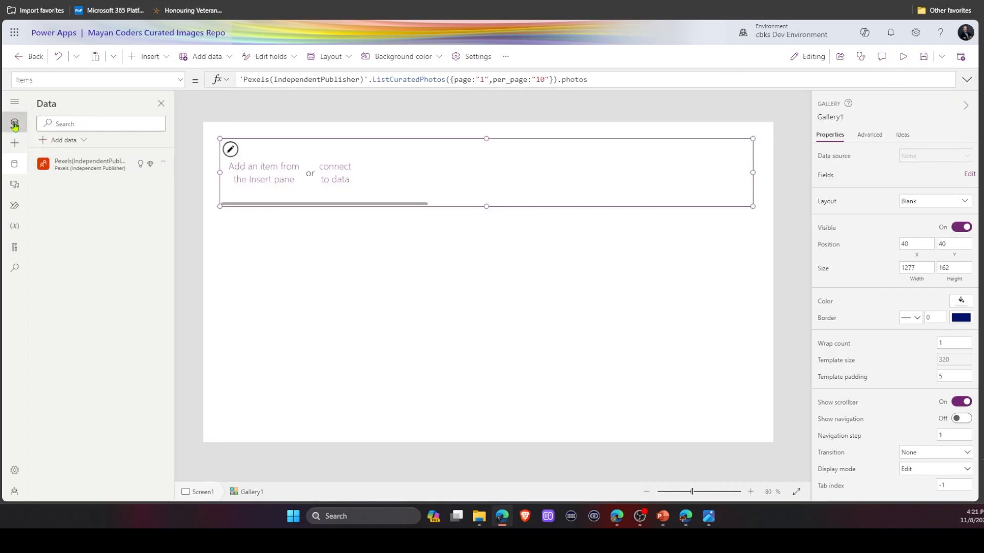
Insert a text label into the gallery's item template, checking the Pexels API docs for the alt field.
click(15, 125)
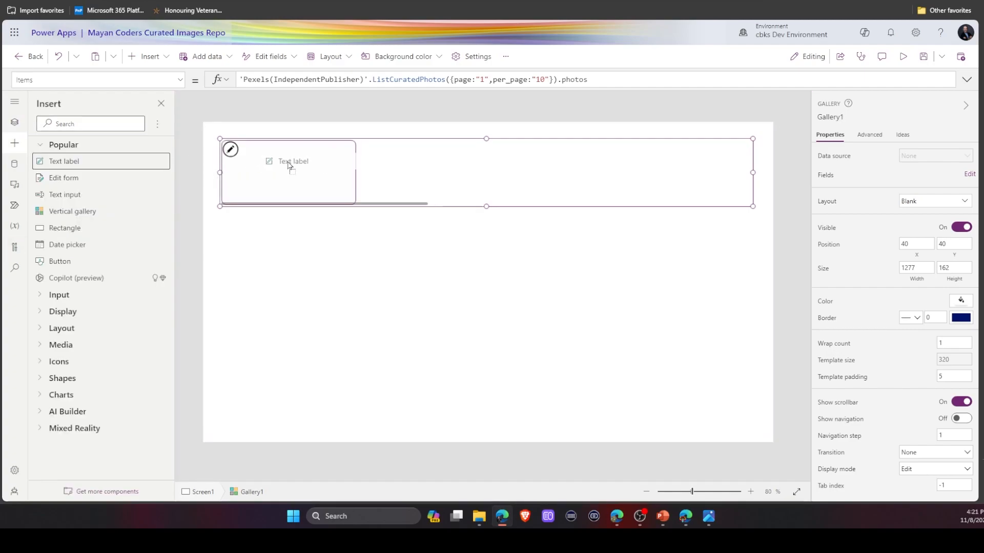
mouse_move(288, 166)
mouse_down()
mouse_move(276, 156)
mouse_move(298, 157)
mouse_move(283, 153)
mouse_up()
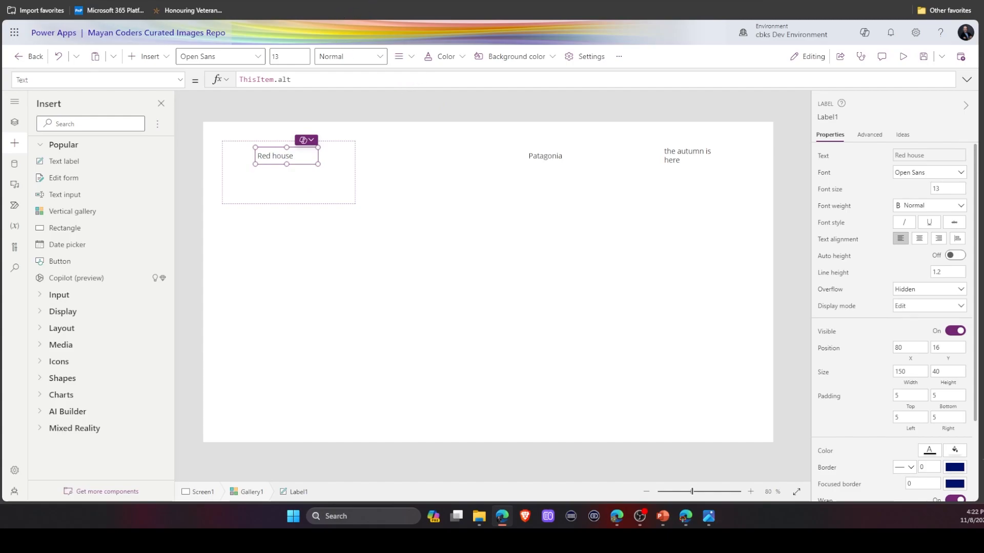
key(ctrl+Tab)
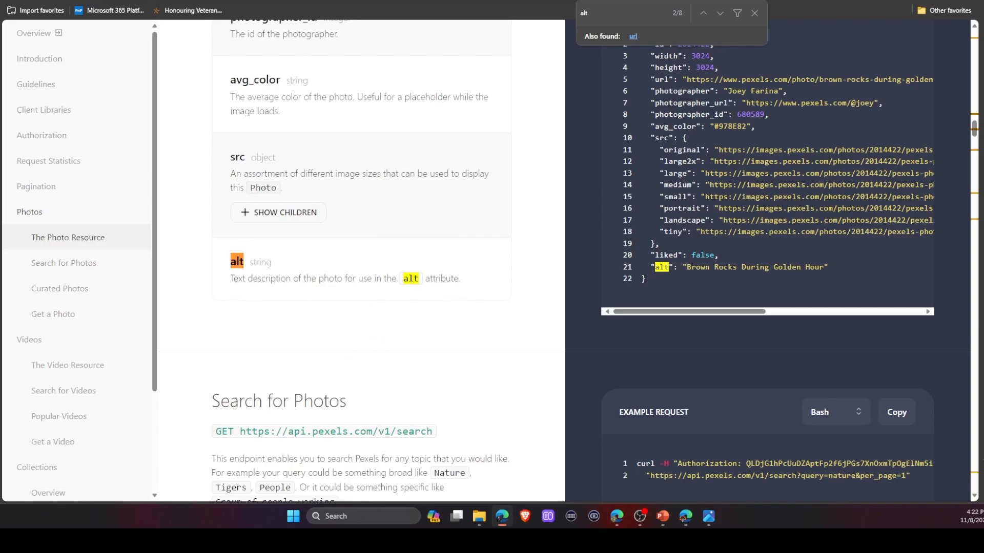
click(383, 1)
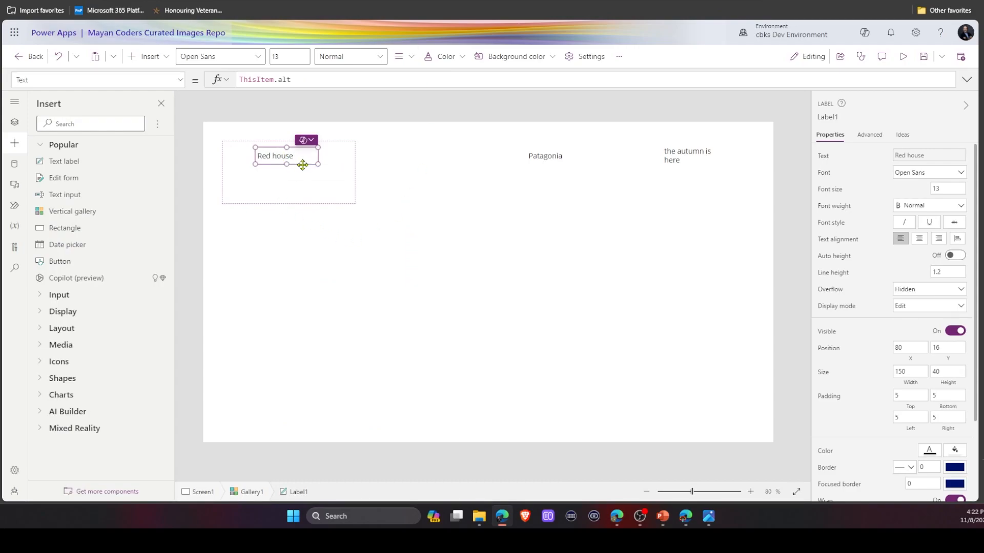
Enlarge the label to about 221 by 98 and set its vertical alignment to Top.
drag(316, 163, 301, 185)
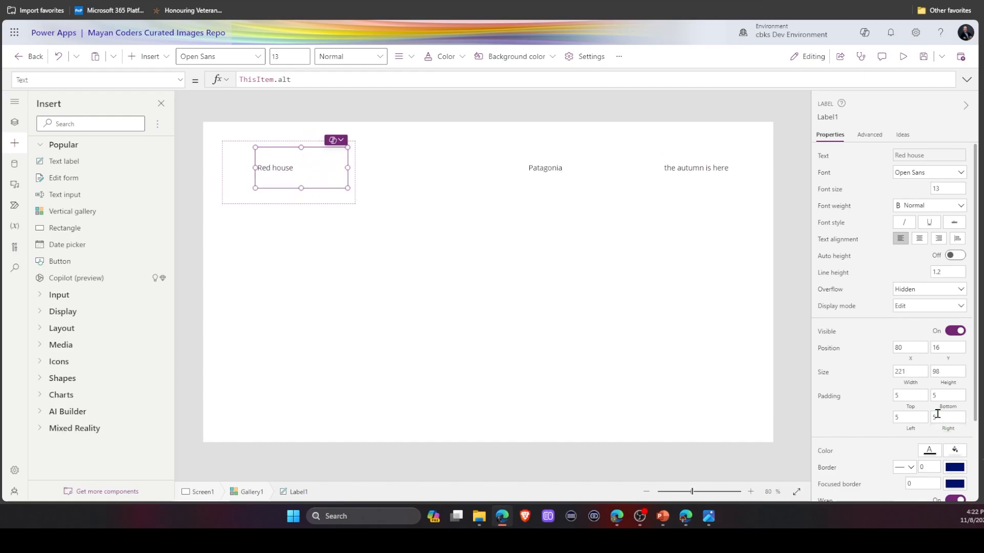
scroll(952, 437, down, 2)
click(914, 417)
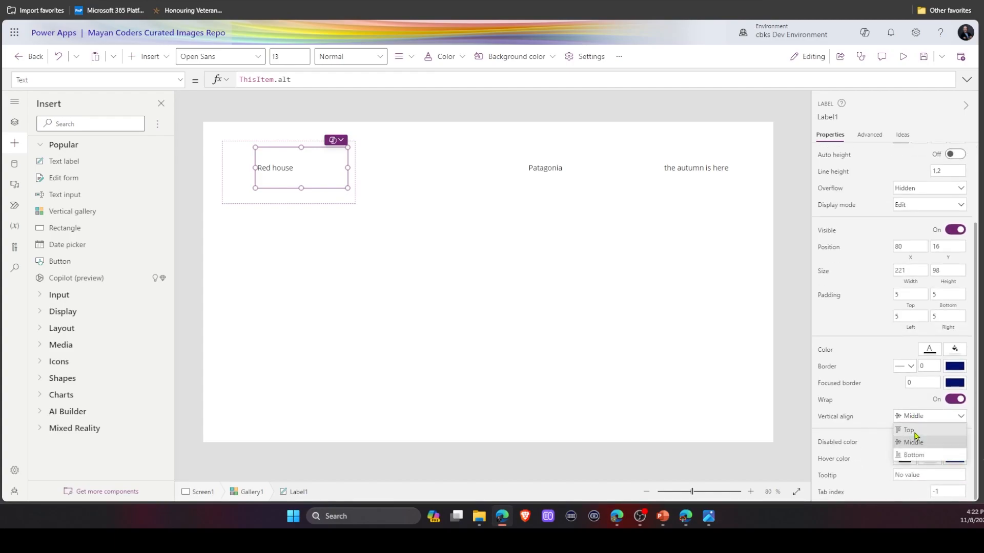
click(909, 430)
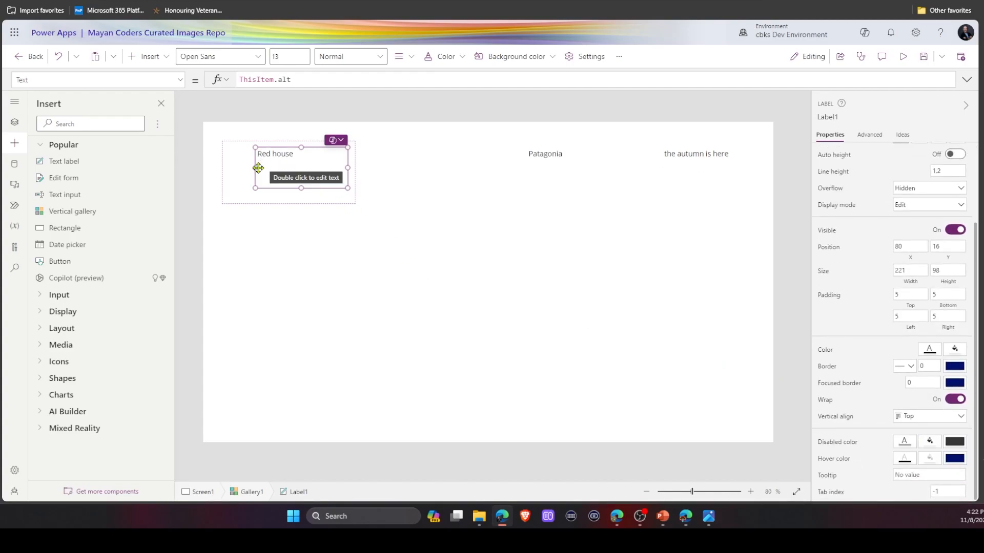
Shift the label's left edge right to about x 108, narrowing it to about 192 wide.
drag(256, 167, 267, 168)
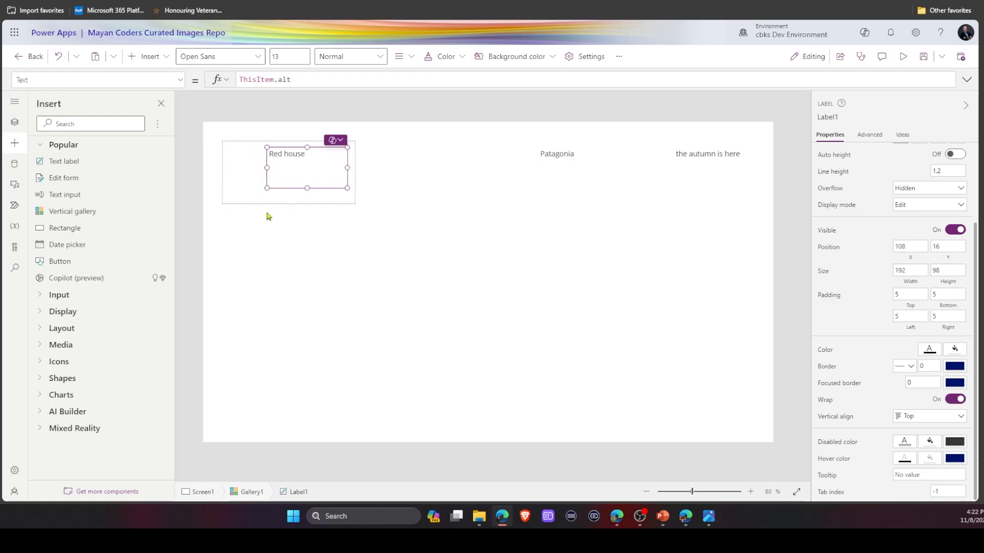
click(423, 184)
Search the insert pane for med and add an Image control into the gallery template.
click(61, 123)
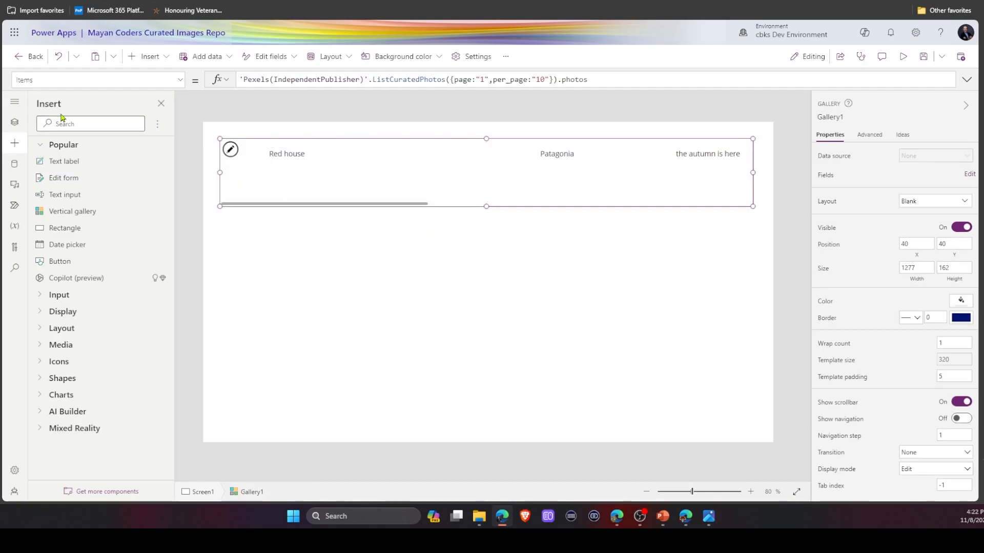
text(med)
drag(51, 165, 249, 171)
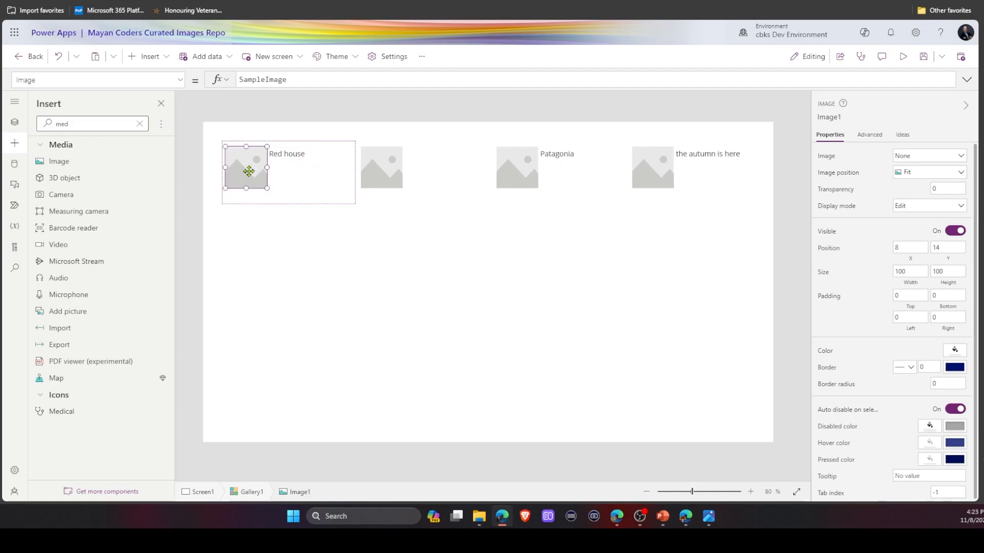
Set the image's Image property to ThisItem.src.medium.
double_click(344, 80)
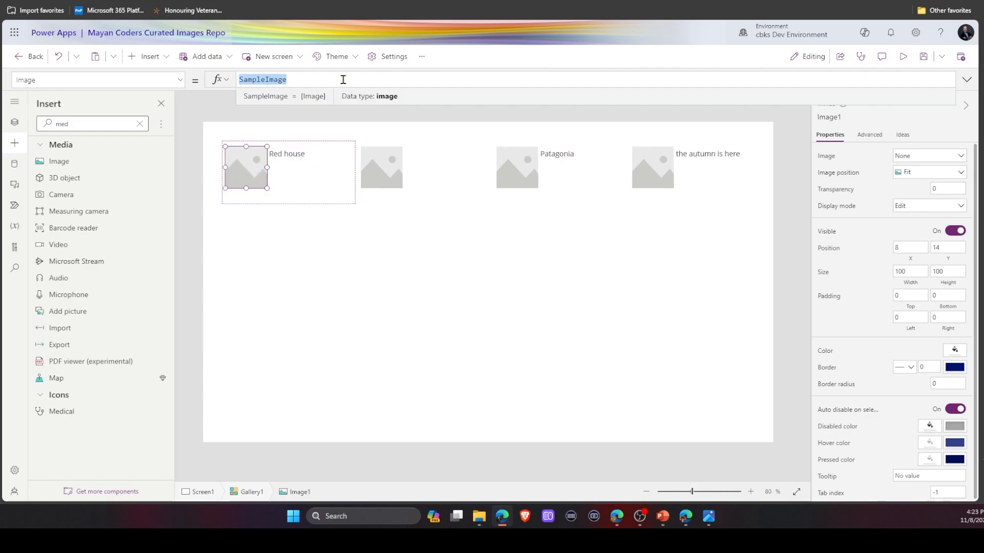
text(ThisItem)
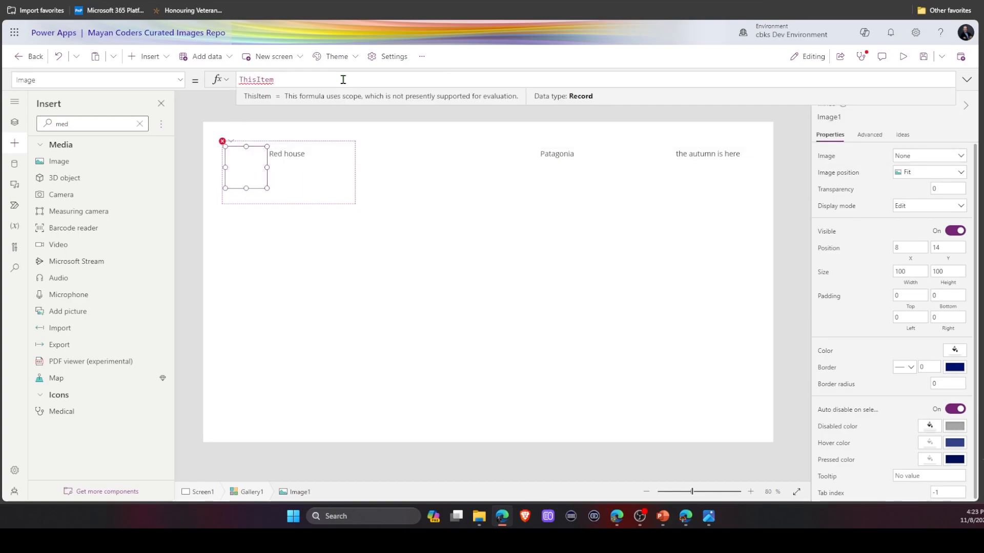
text(.)
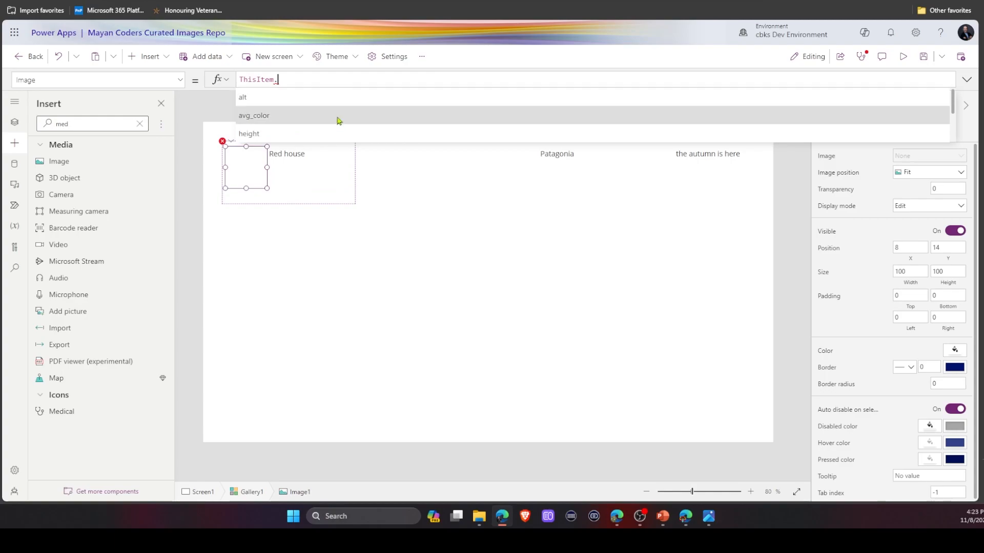
scroll(338, 119, down, 2)
scroll(338, 120, down, 3)
click(267, 100)
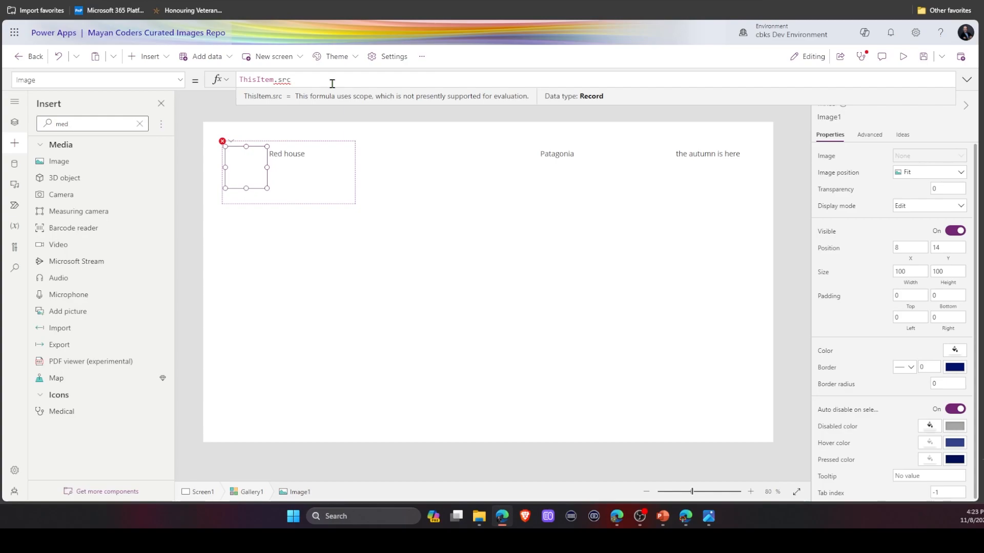
text(.)
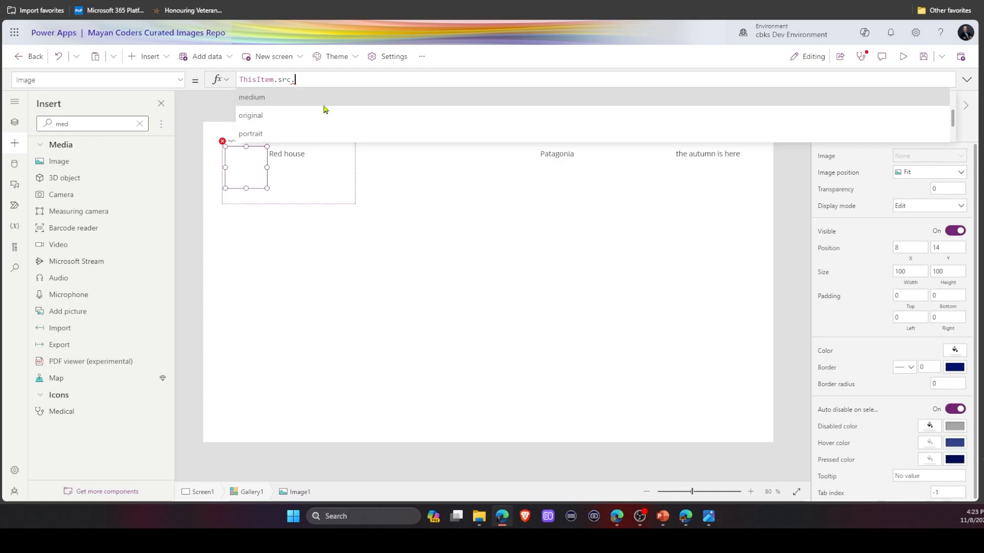
scroll(324, 109, down, 2)
scroll(326, 106, up, 1)
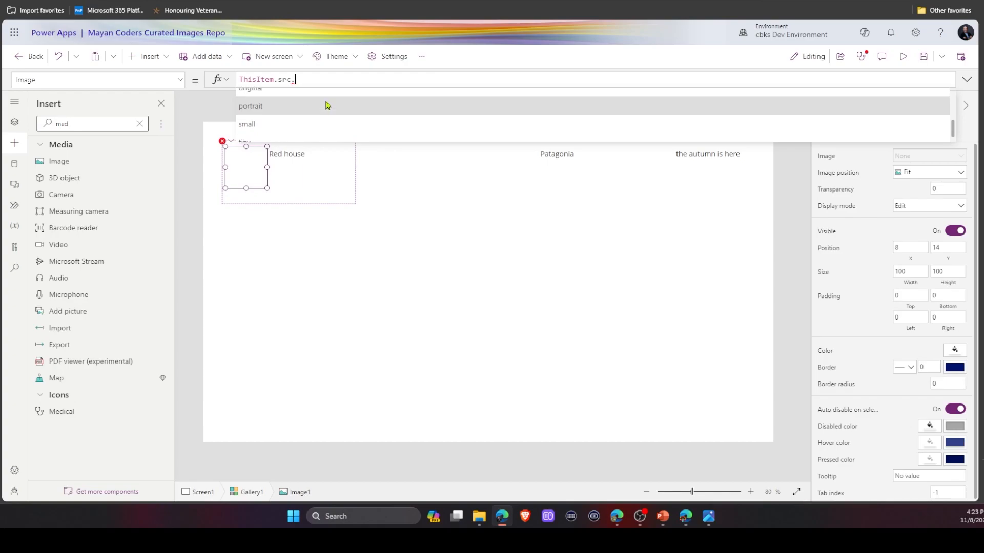
scroll(326, 106, up, 2)
click(324, 106)
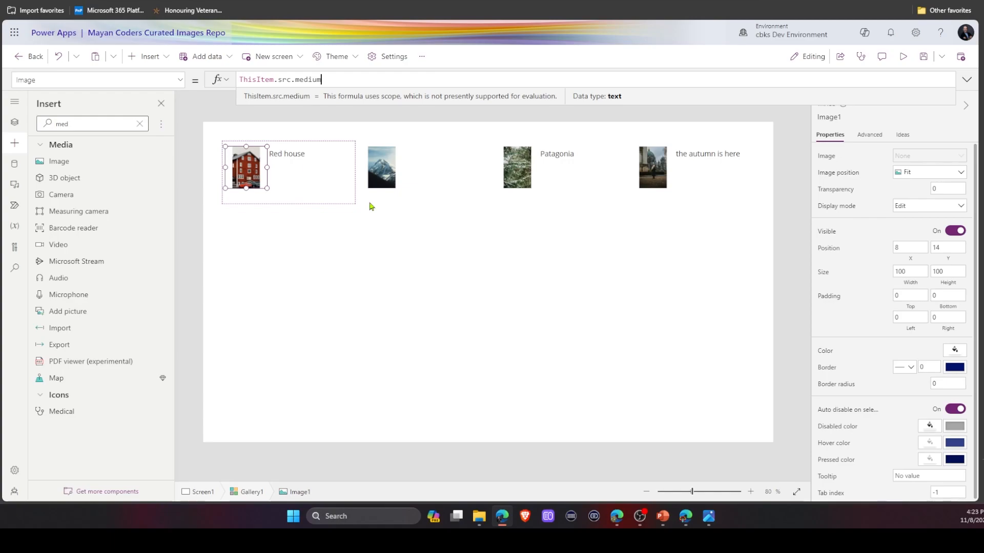
Set the image's position to Fill.
click(945, 173)
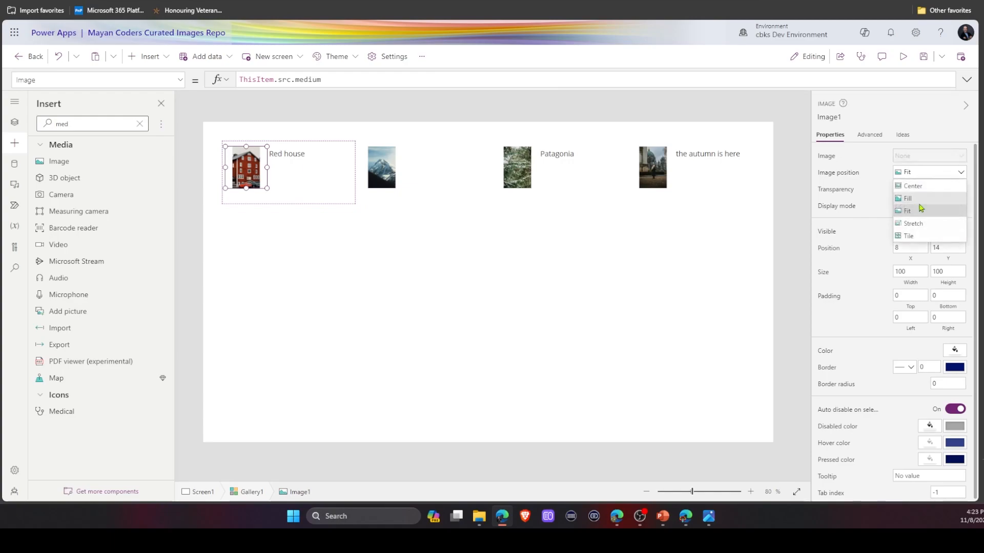
click(919, 200)
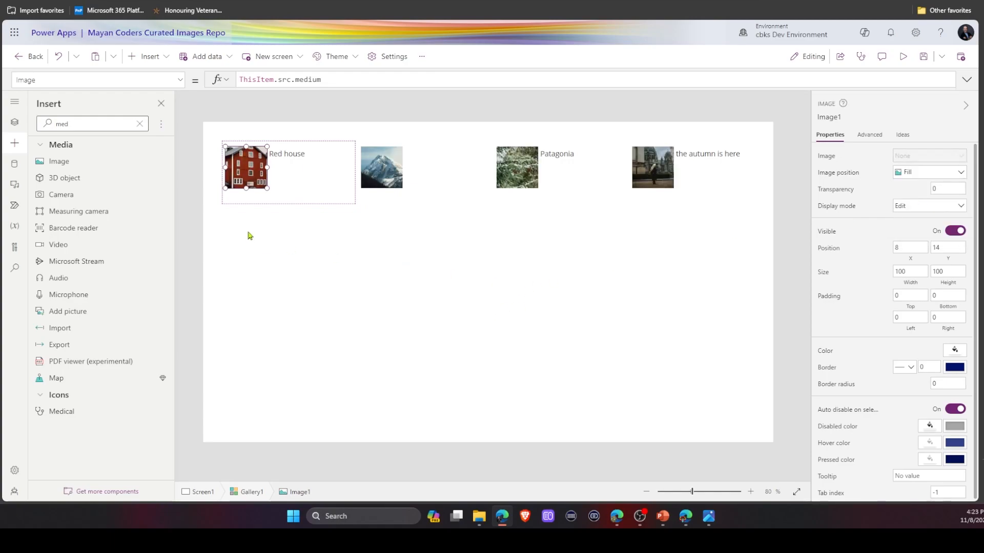
Turn on Auto height for the gallery's alt-text label and nudge it to about x 120, y 14.
click(290, 155)
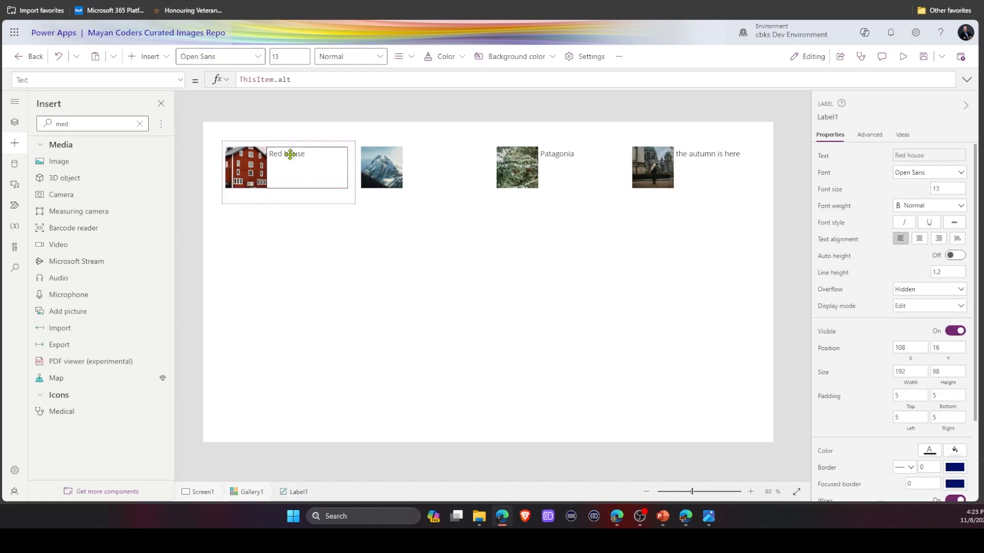
click(291, 156)
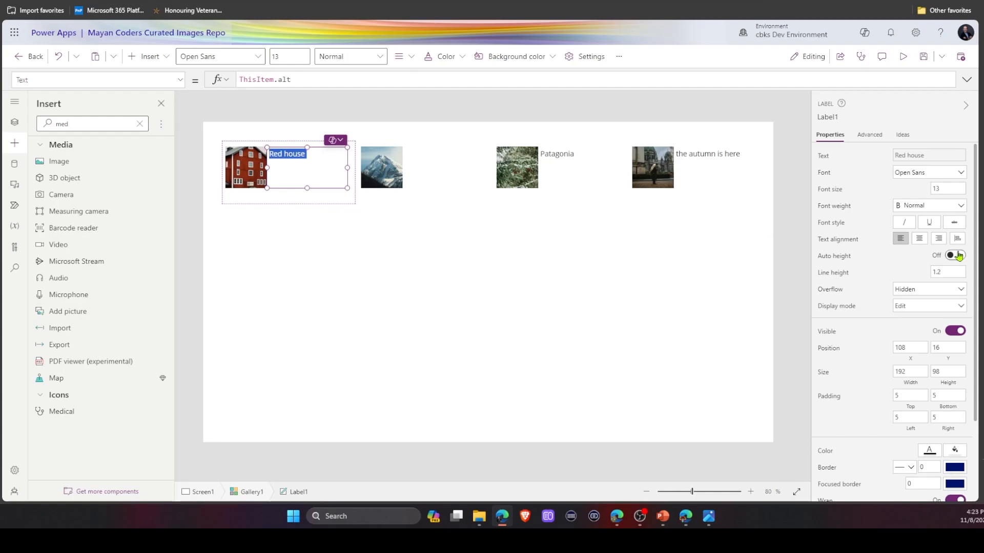
click(950, 256)
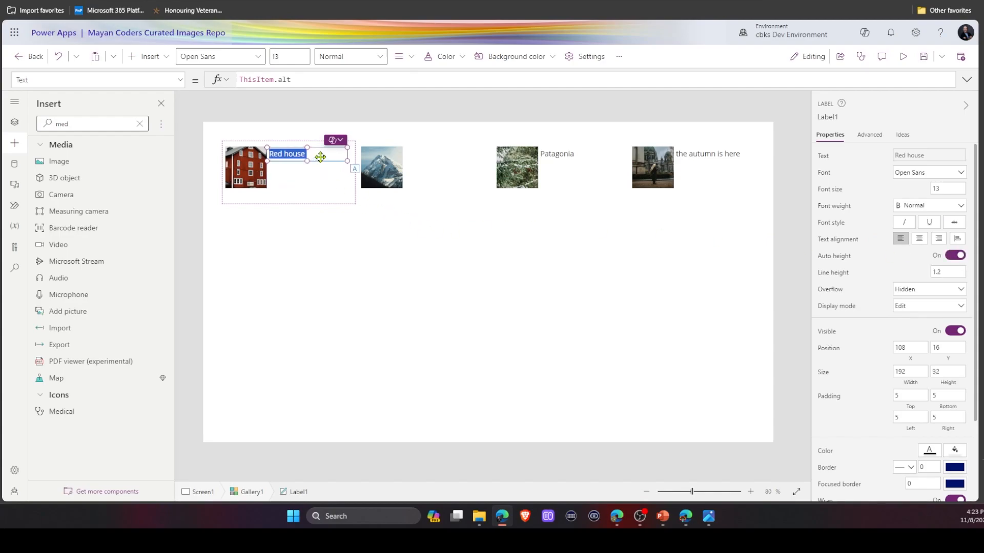
drag(321, 154, 326, 154)
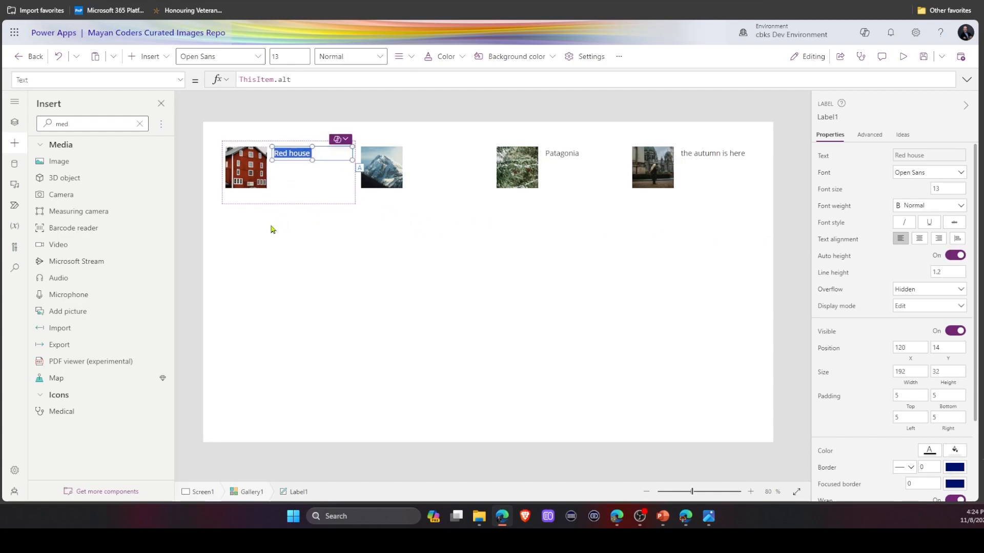
Set the gallery's TemplateFill property to Color.LightGray.
click(245, 181)
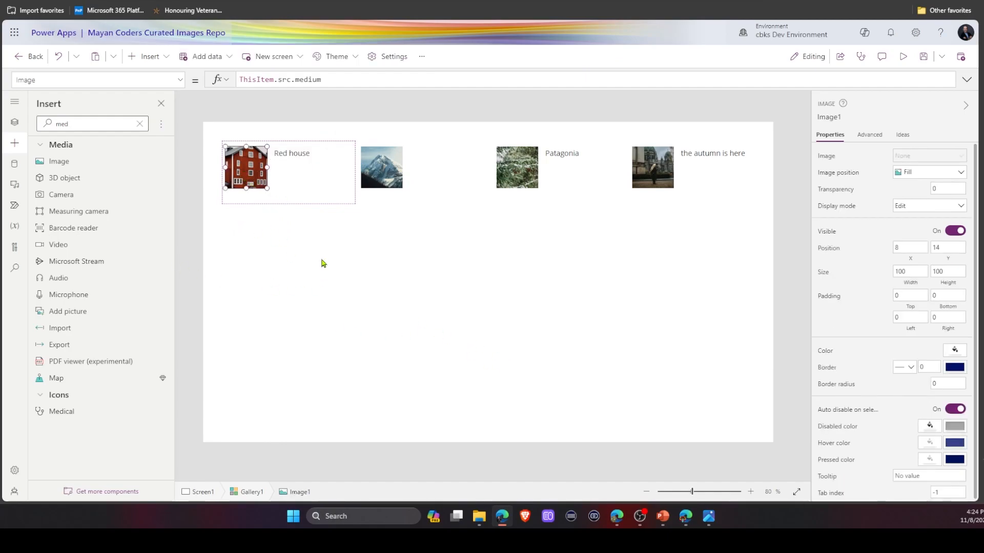
click(328, 192)
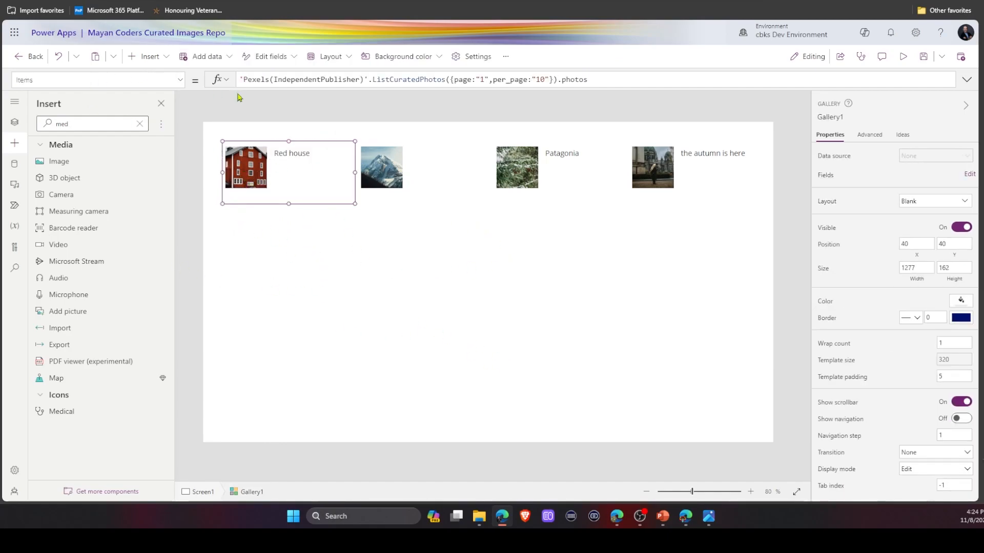
click(180, 80)
scroll(153, 177, down, 4)
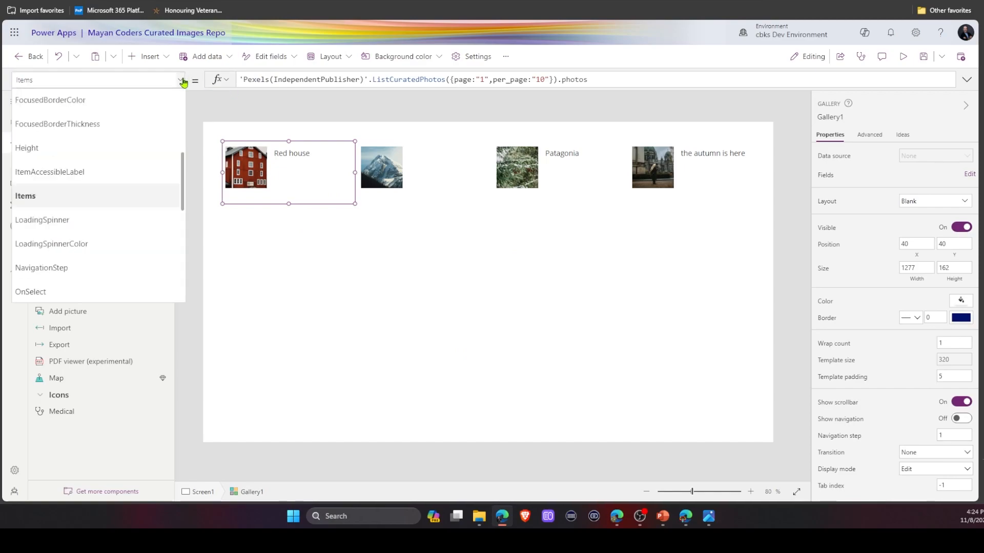
scroll(152, 177, down, 3)
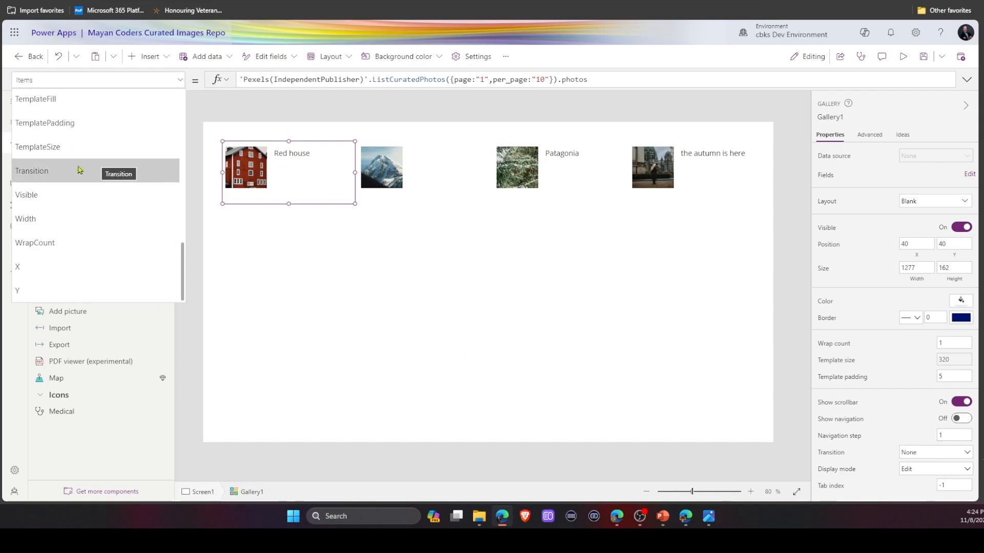
click(83, 105)
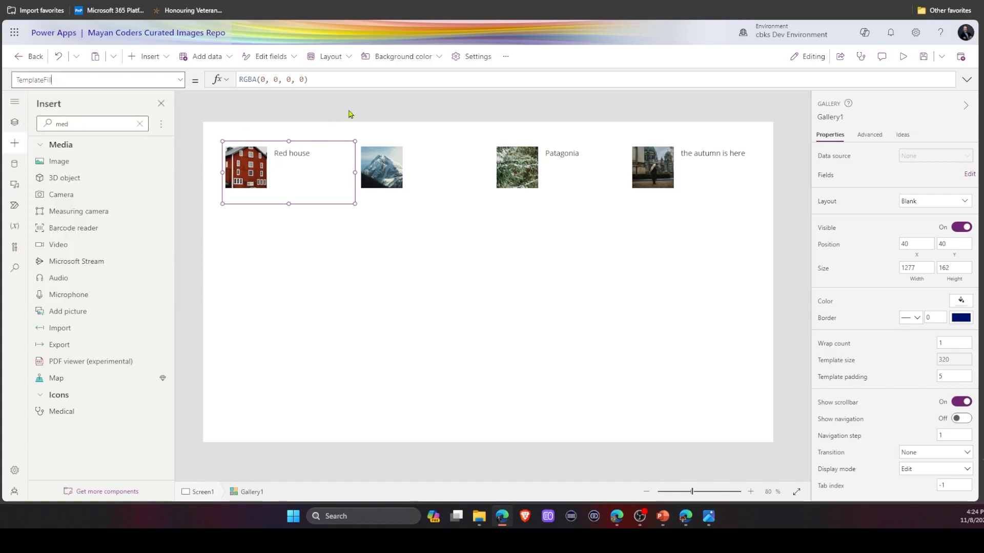
click(299, 109)
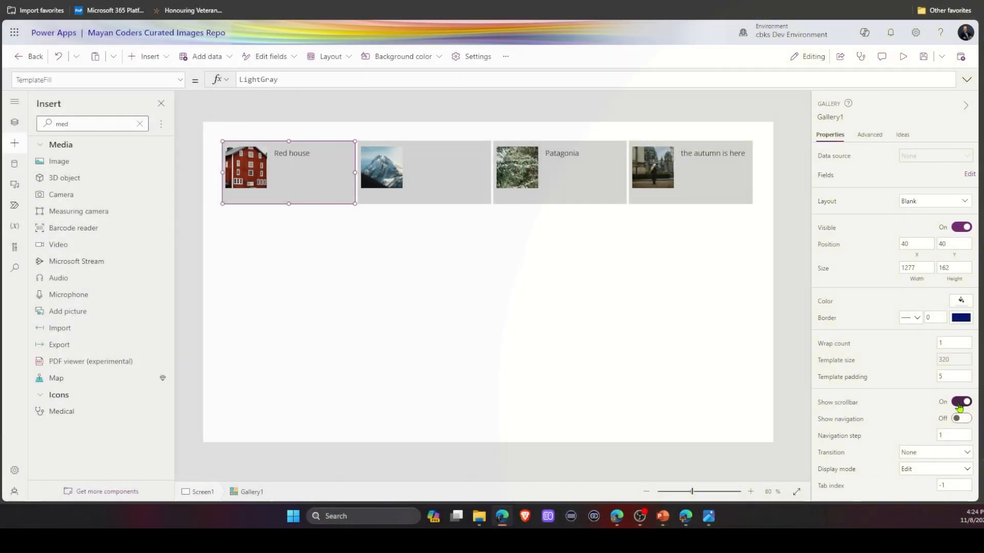
Turn off the gallery's scrollbar and turn on its navigation arrows.
click(960, 403)
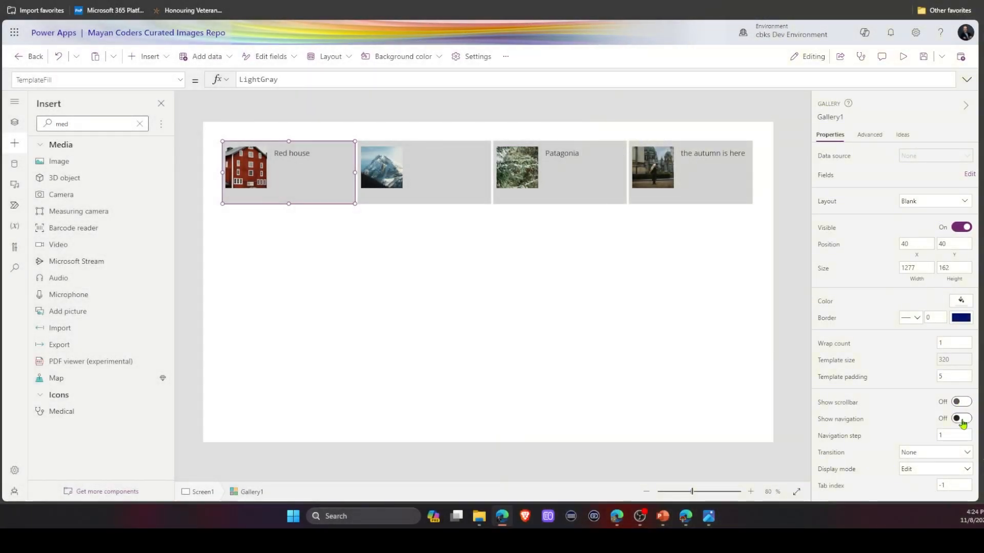
click(961, 419)
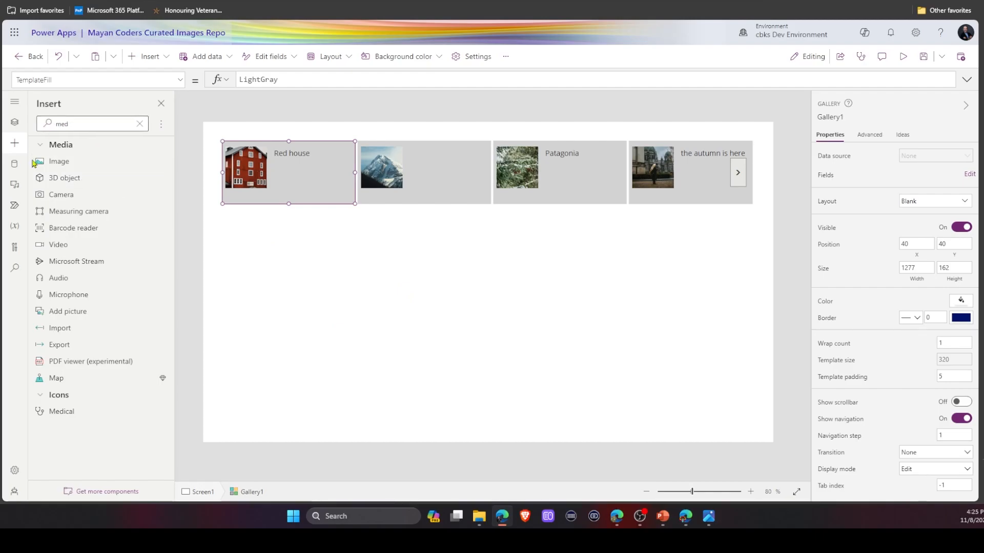
Add a text label below the image in the gallery template and set its Text to ThisItem.photographer.
click(139, 123)
drag(77, 160, 352, 204)
drag(276, 79, 426, 82)
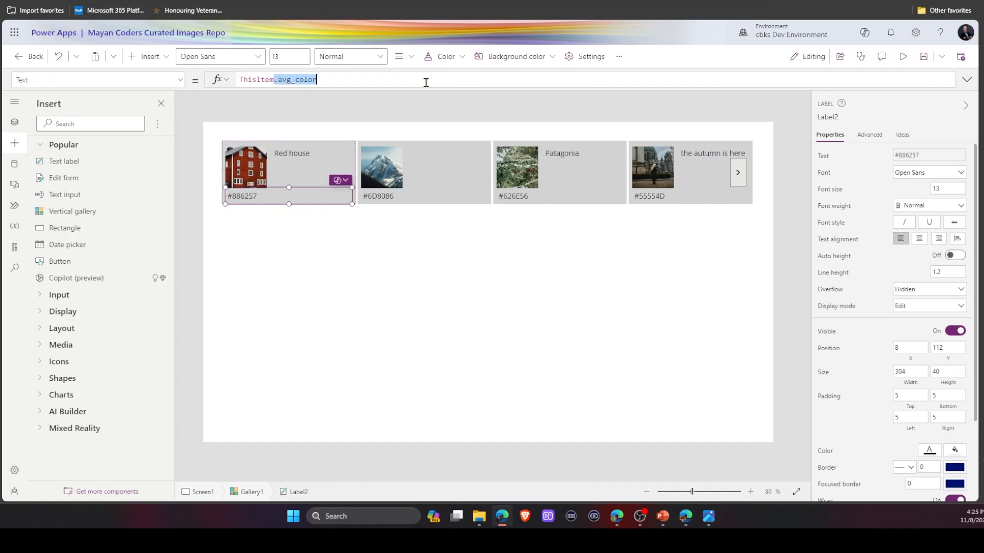
key(BackSpace)
text(p)
click(266, 102)
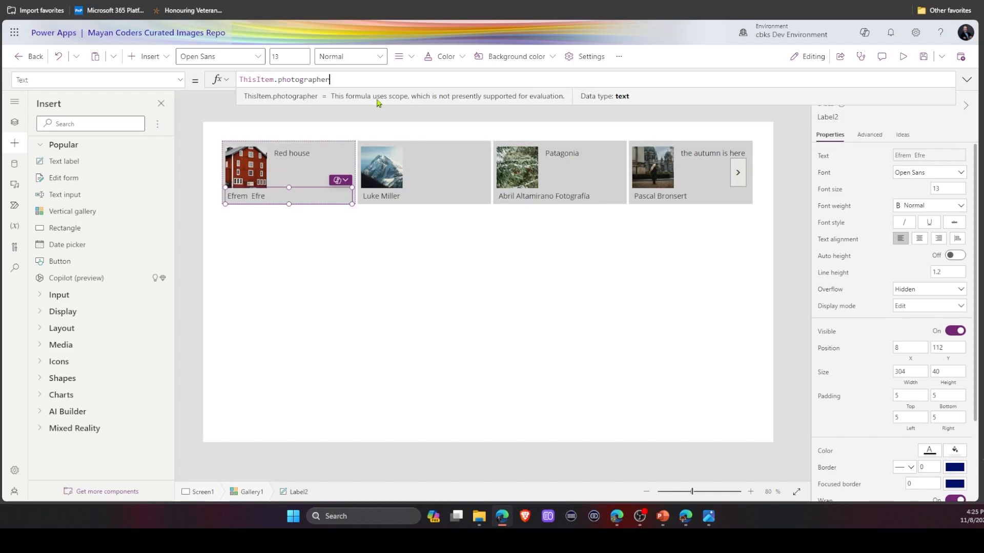
click(487, 119)
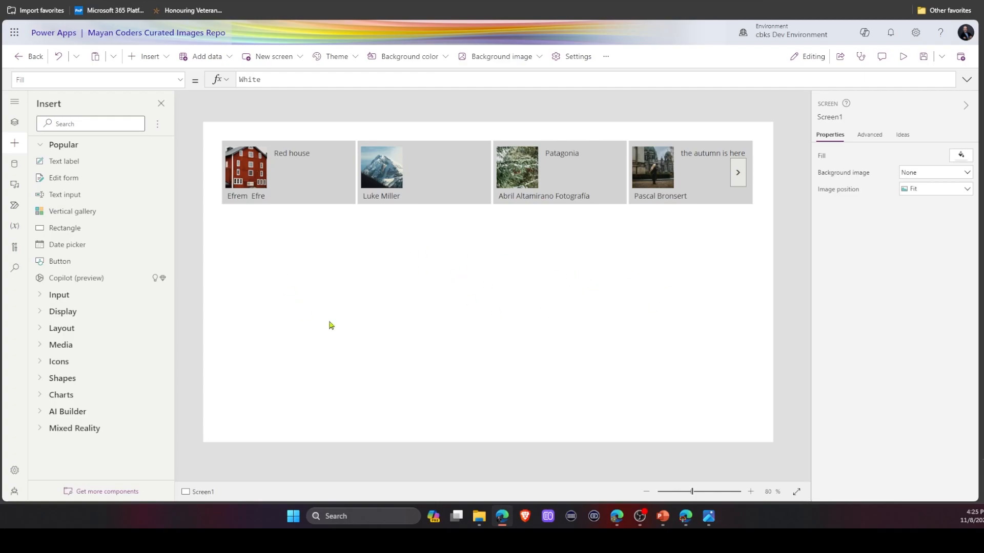
Search the insert pane for con, add a Container, and place it at about x 552, y 296, sized 746 × 427.
click(92, 123)
text(con)
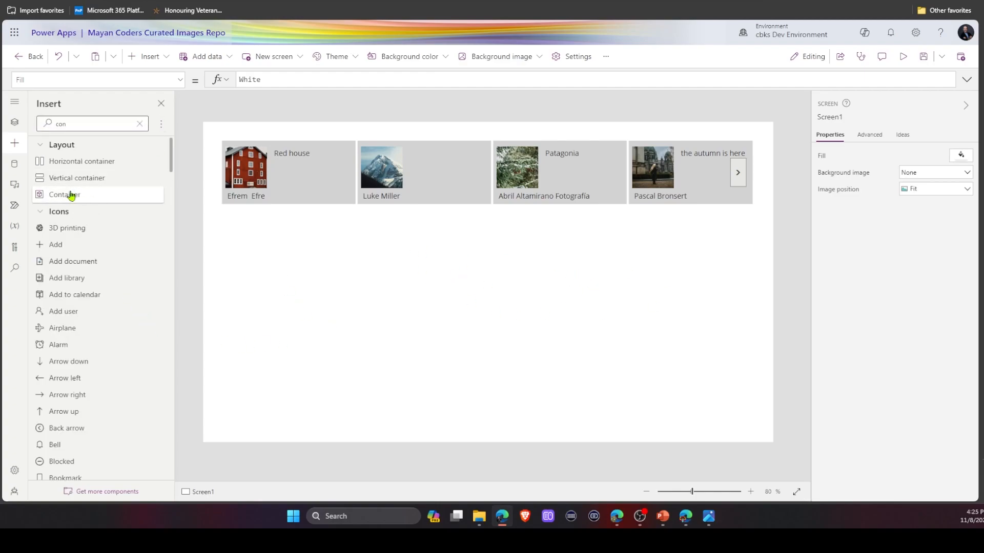
click(71, 195)
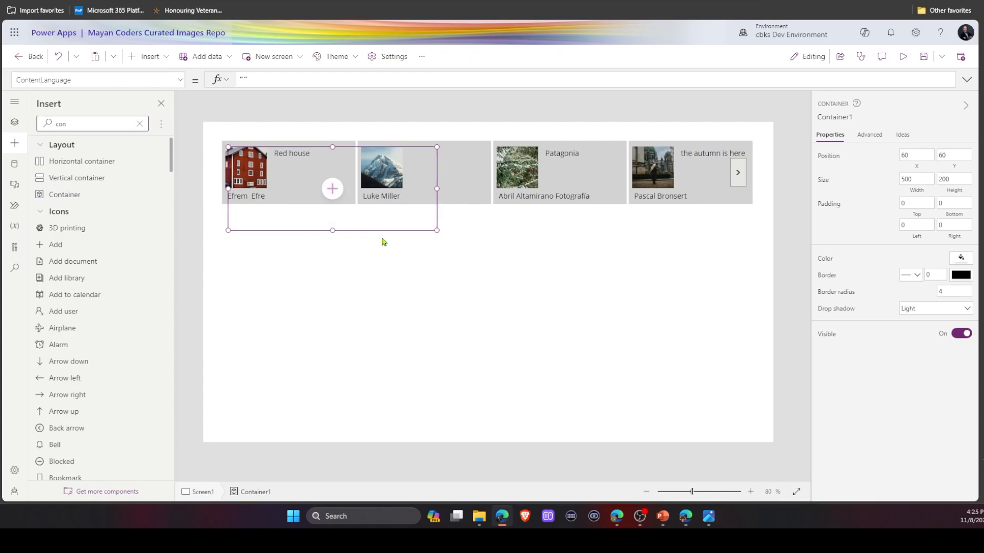
drag(381, 232, 688, 426)
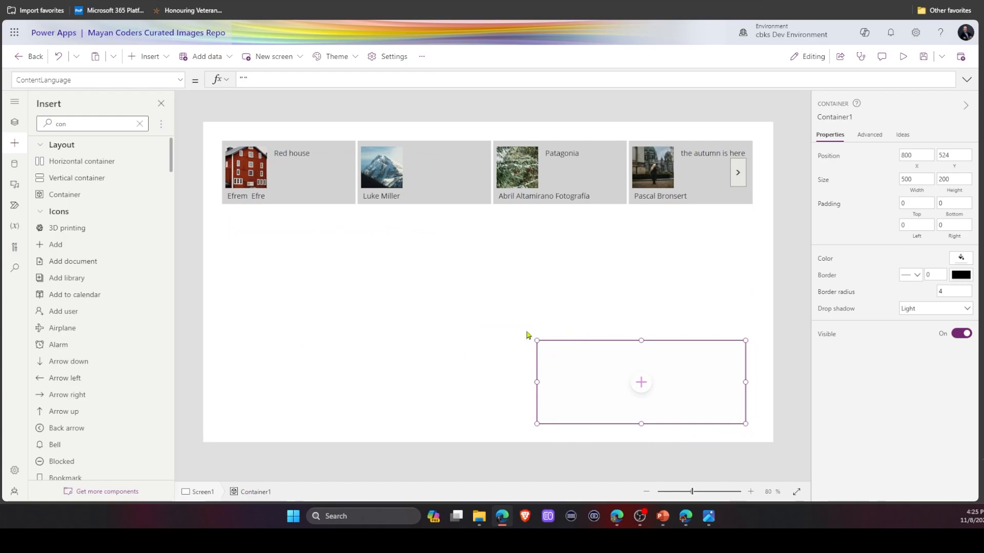
drag(537, 341, 433, 243)
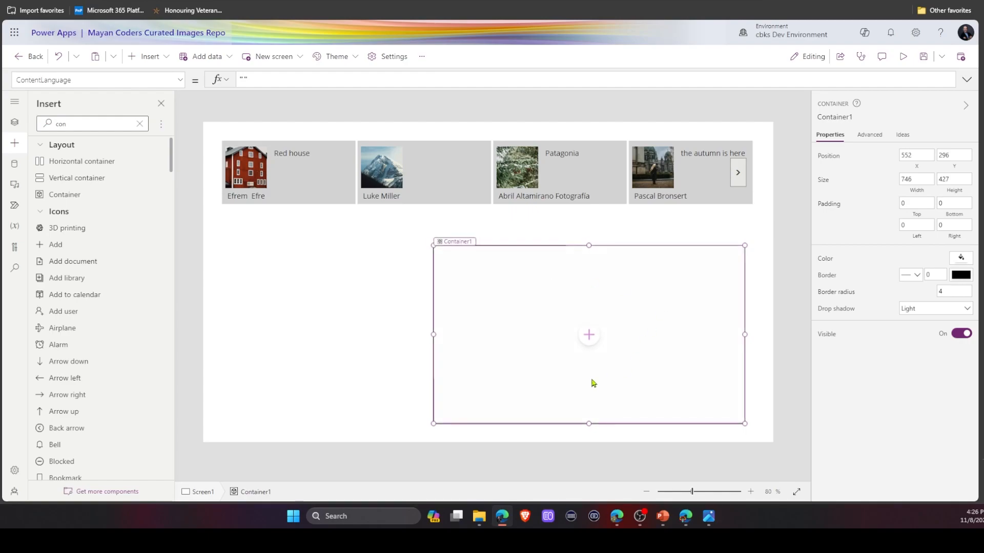
Search for ima and add an Image control inside the container.
click(589, 335)
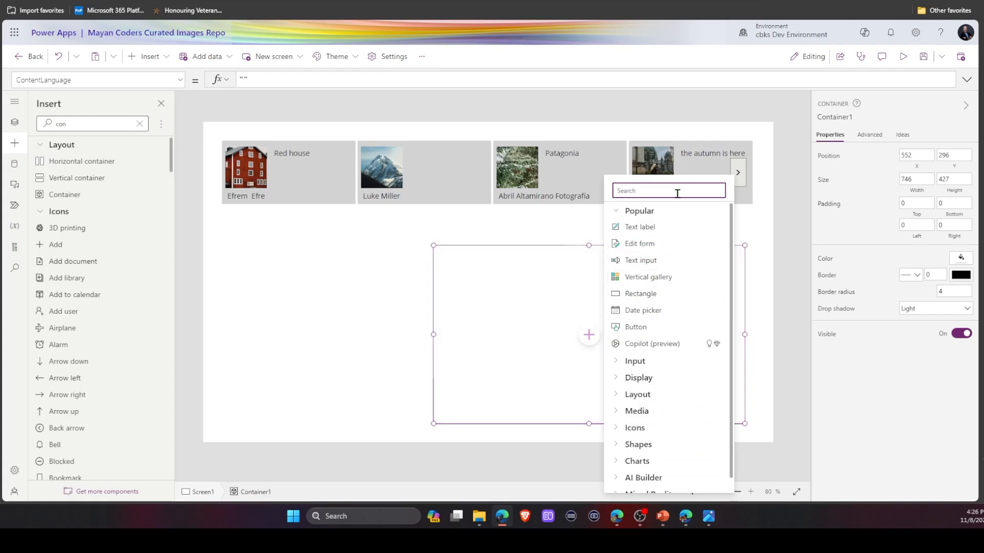
text(ima)
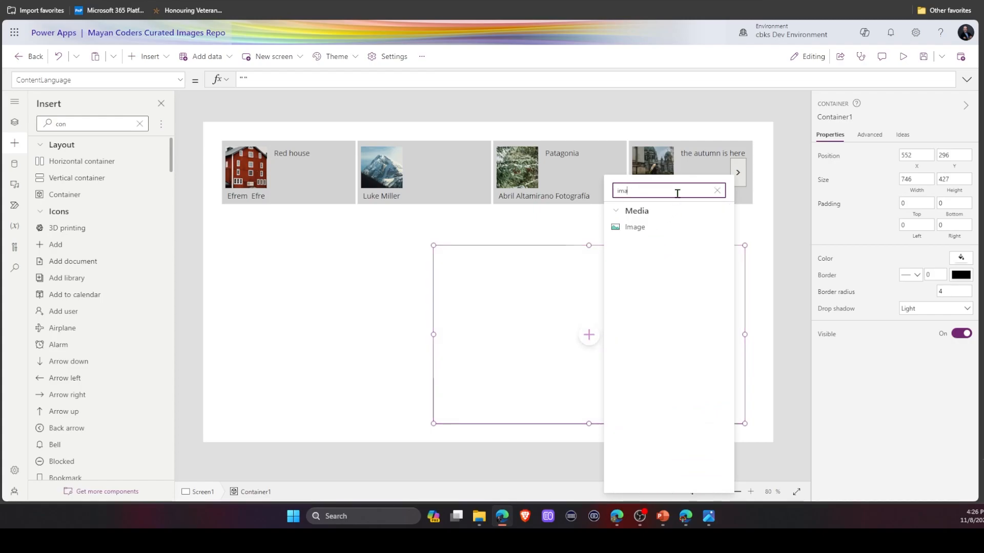
click(641, 228)
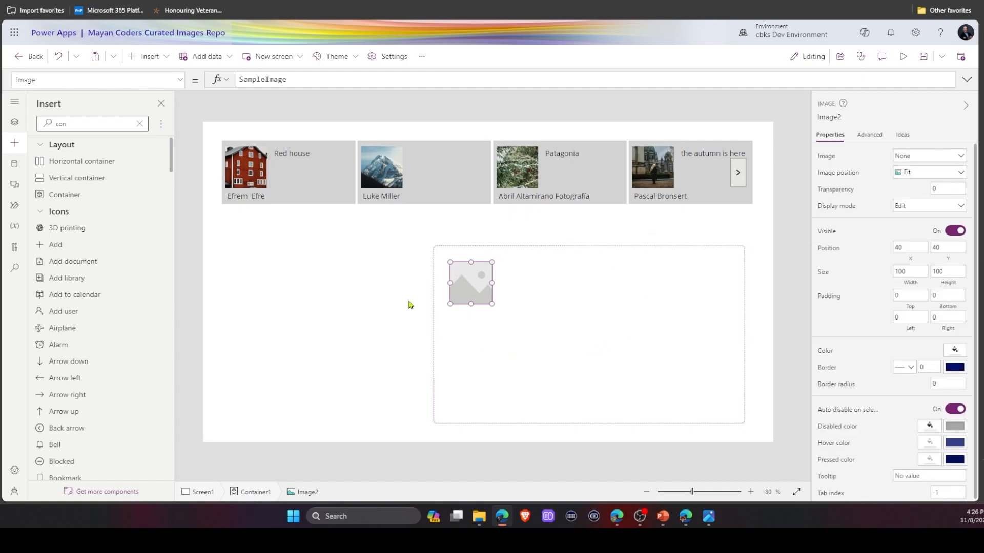
Rename the gallery to glr_Images.
click(455, 191)
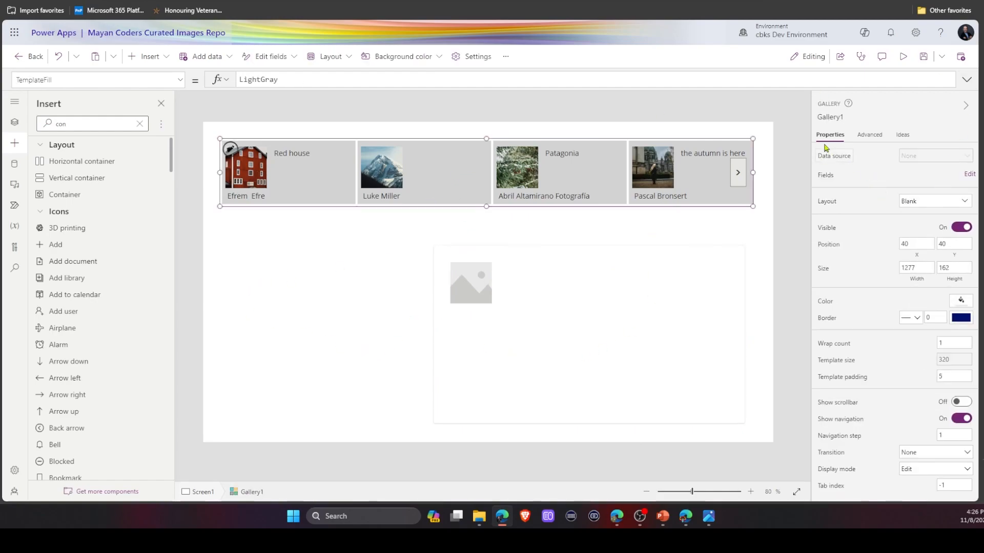
click(830, 116)
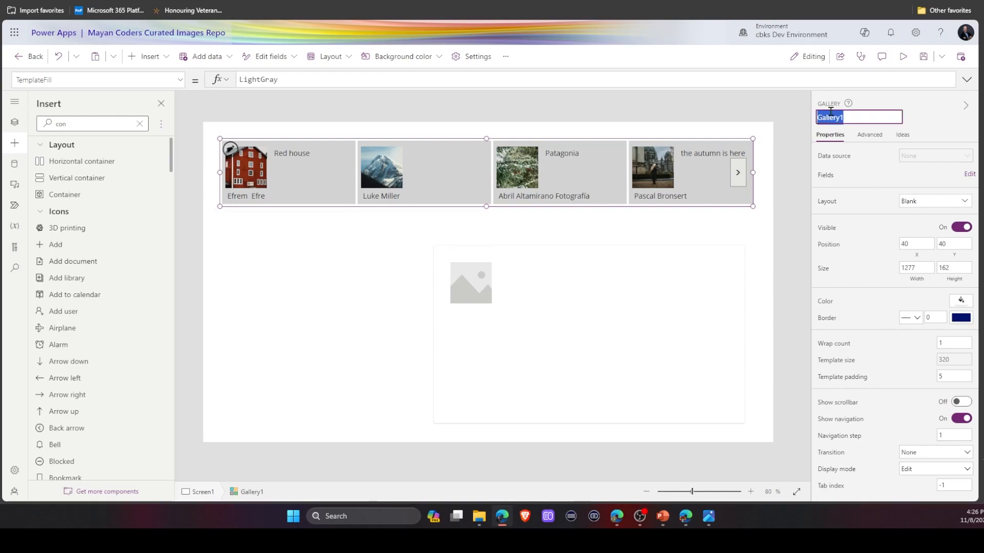
text(glr_Images)
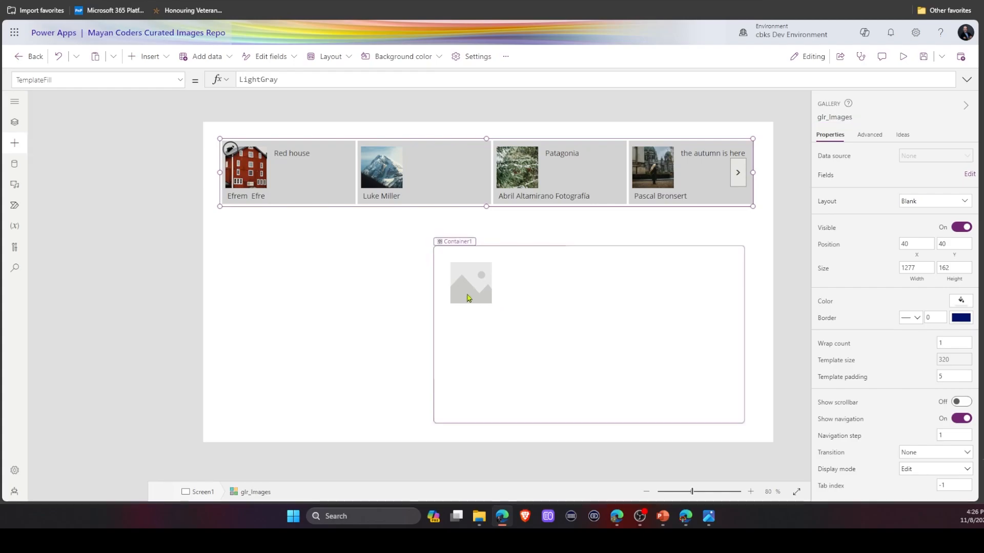
Set the container image's Image to glr_Images.Selected.src.large and resize it to about 318 × 391 at position 20, 16.
click(468, 292)
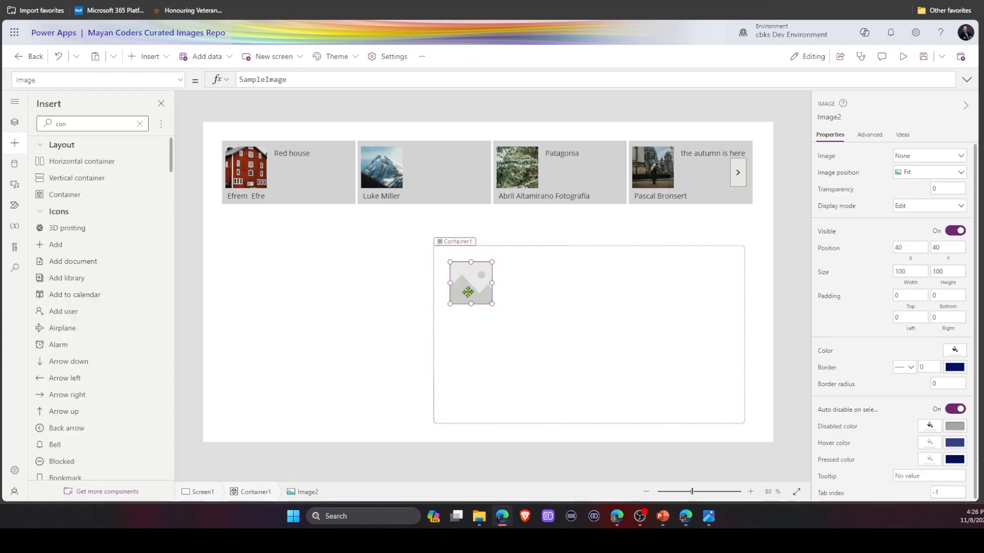
double_click(310, 83)
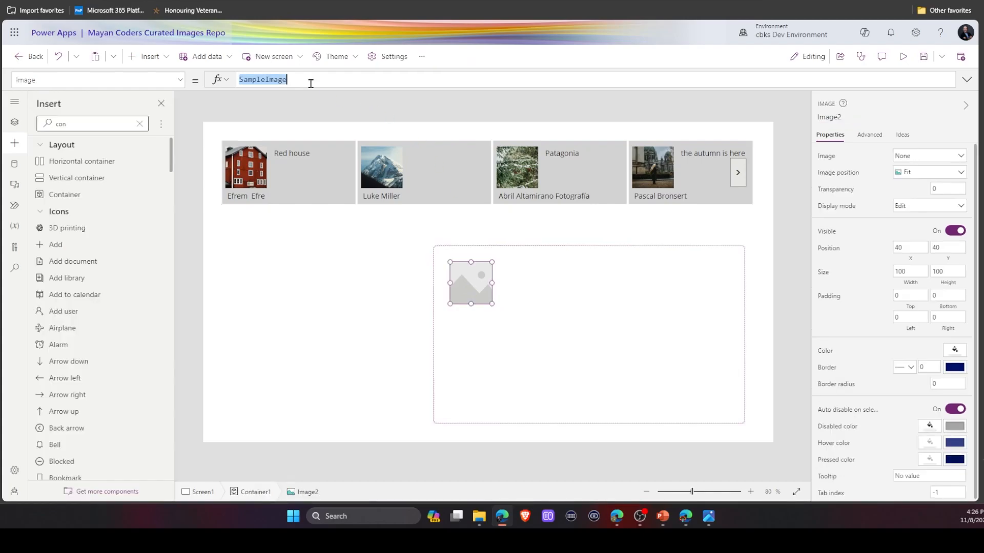
text(gl)
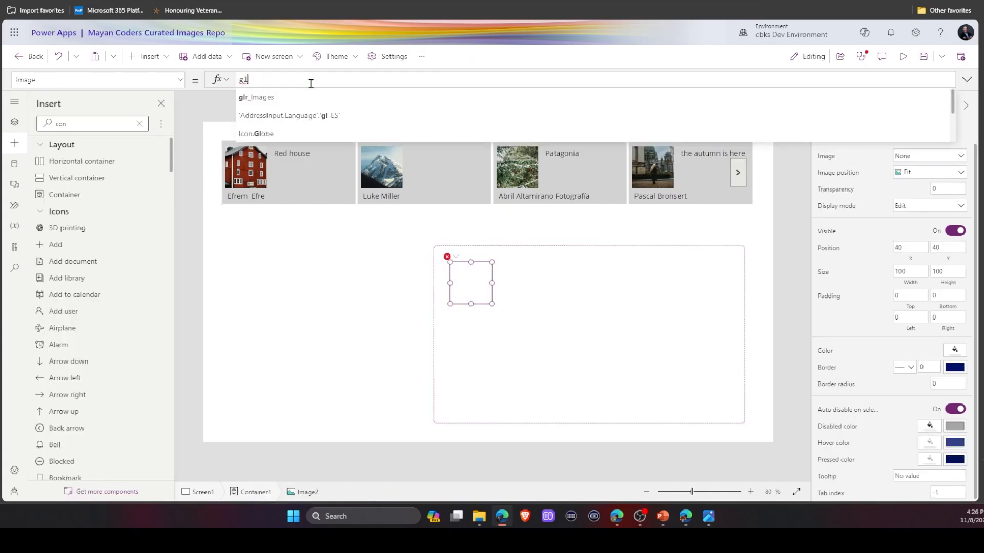
click(279, 98)
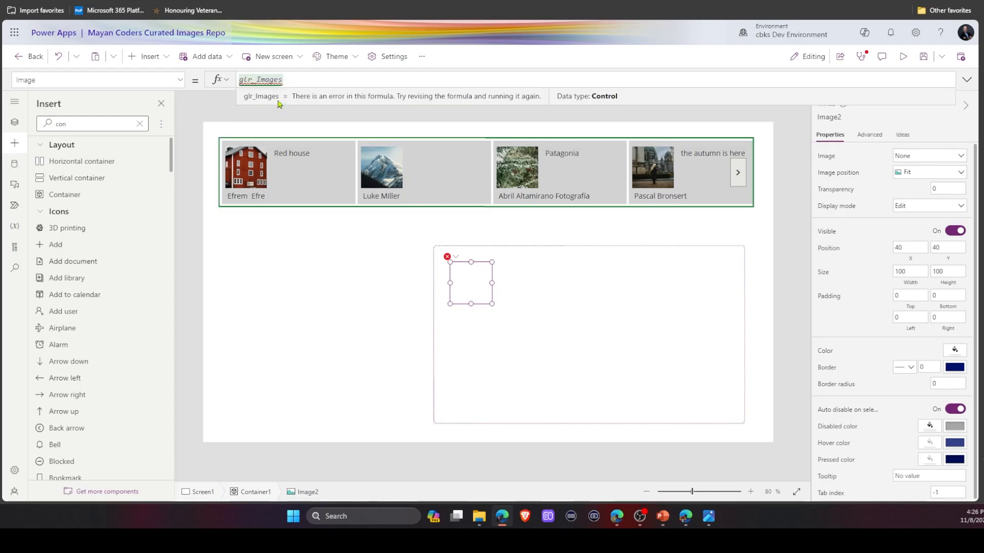
text(.S)
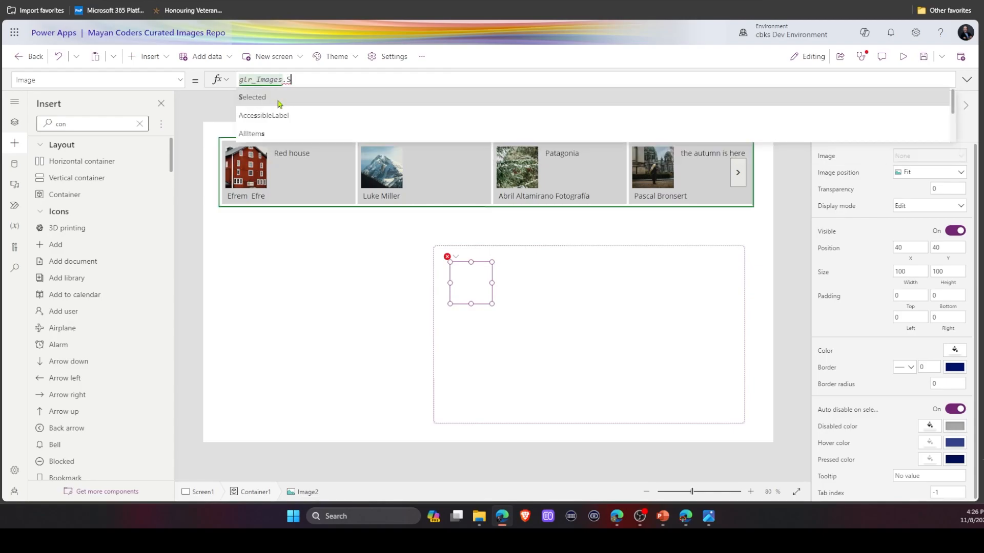
click(279, 104)
text(.srx)
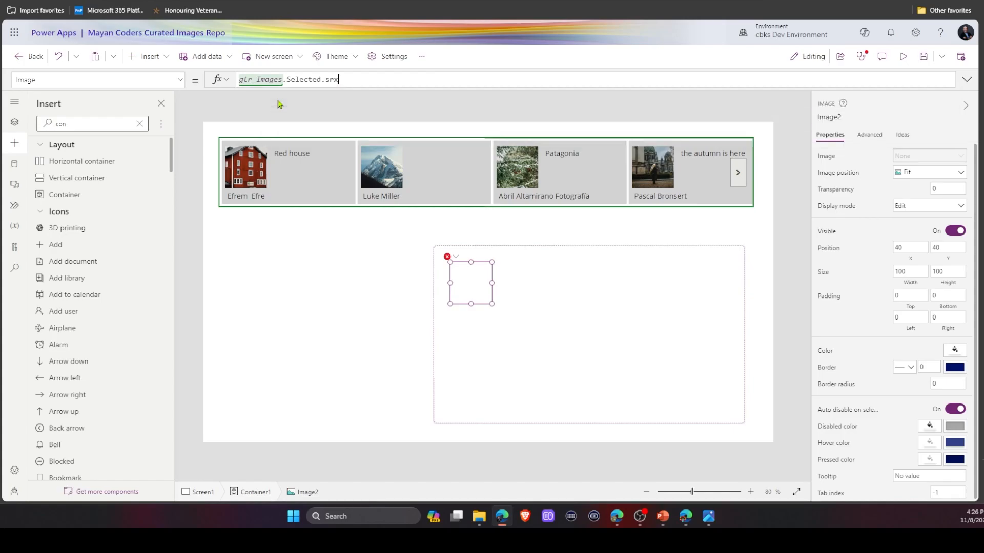
key(BackSpace)
text(c)
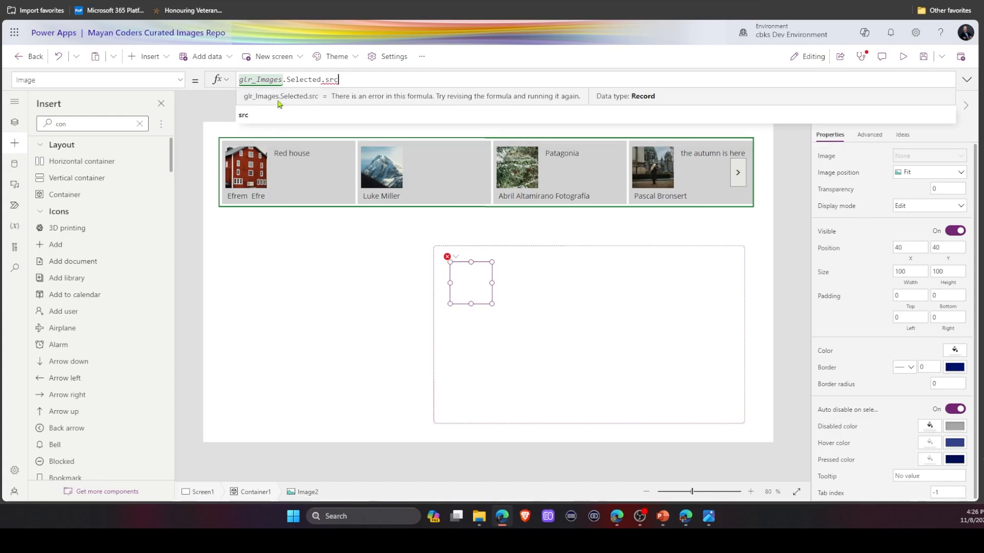
click(262, 115)
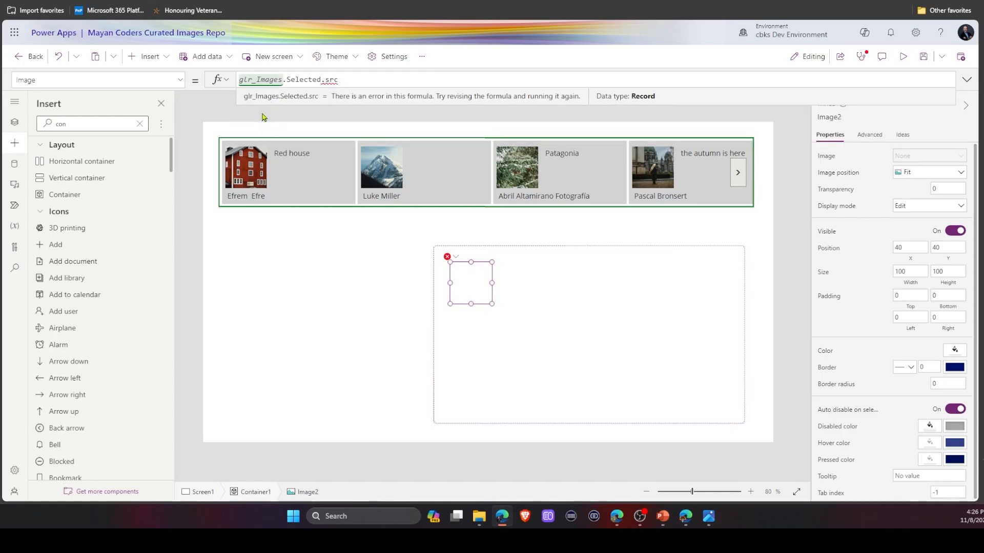
text(.)
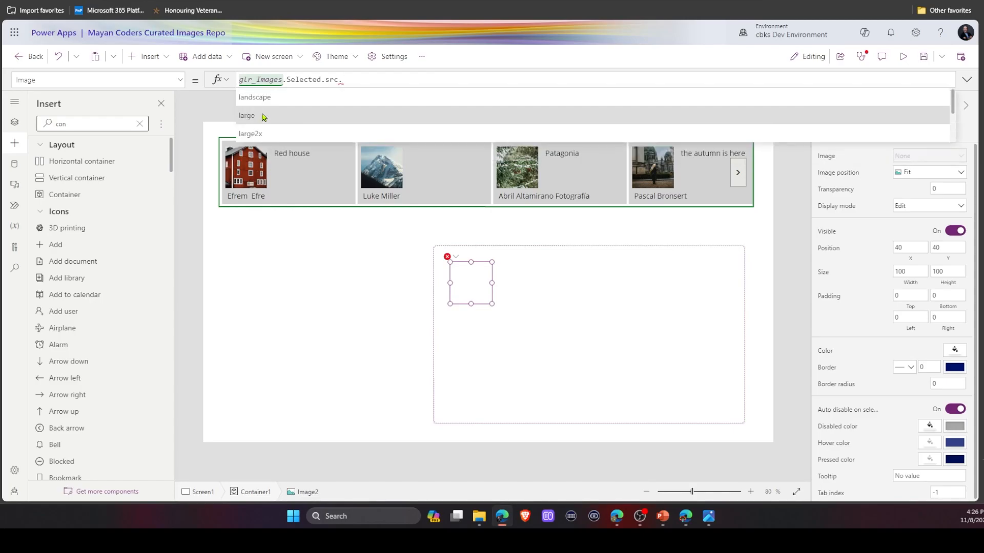
click(262, 116)
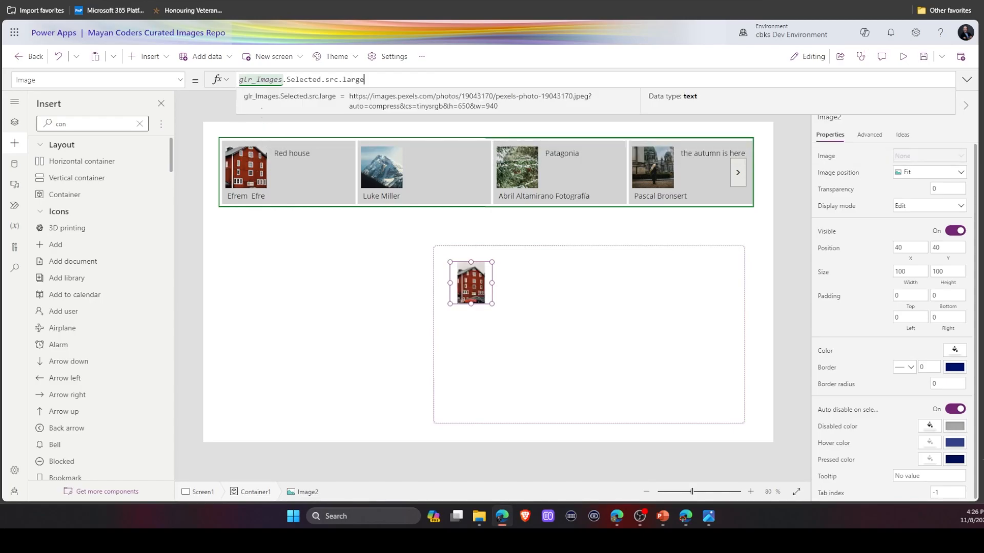
drag(475, 286, 575, 415)
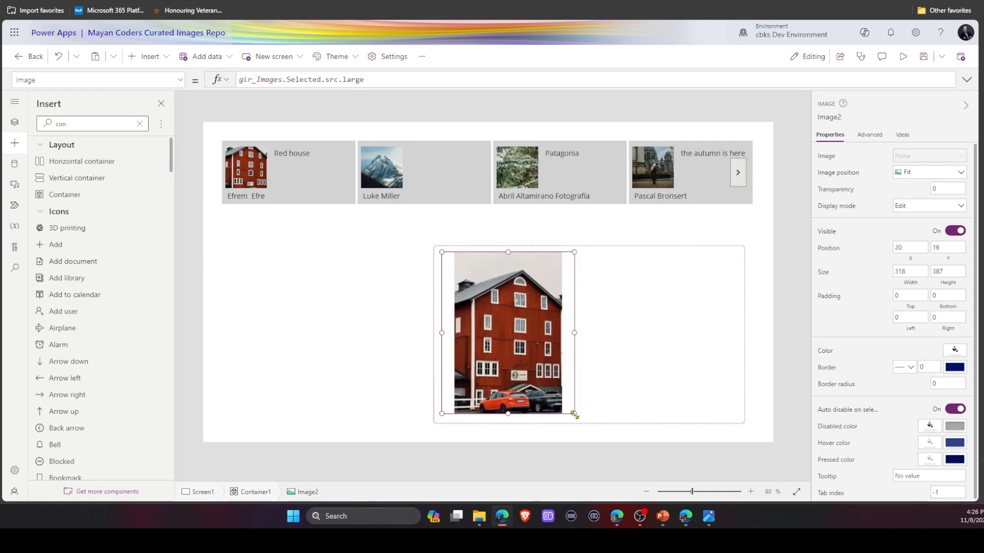
Preview the app and select different gallery photos to check the large image in the container.
click(901, 60)
click(448, 149)
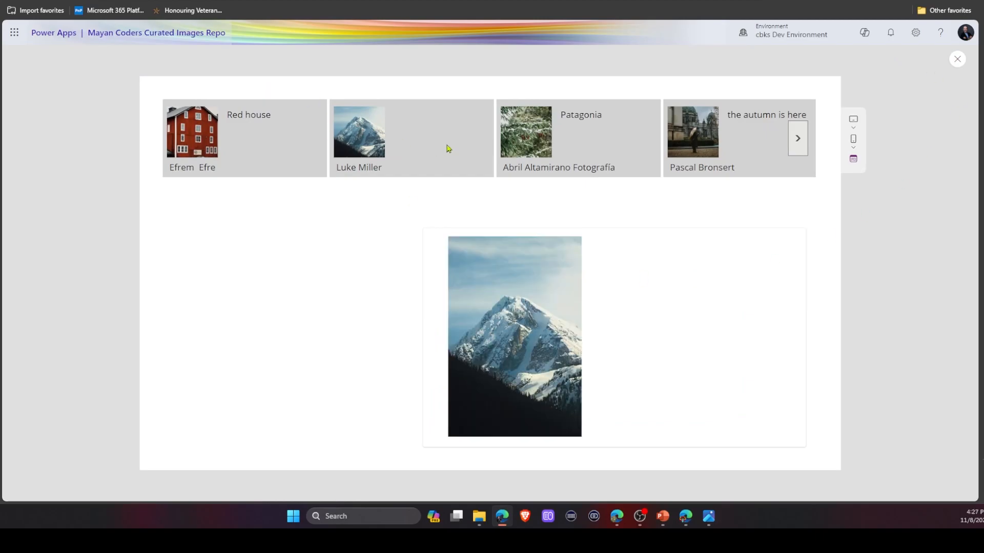
click(580, 144)
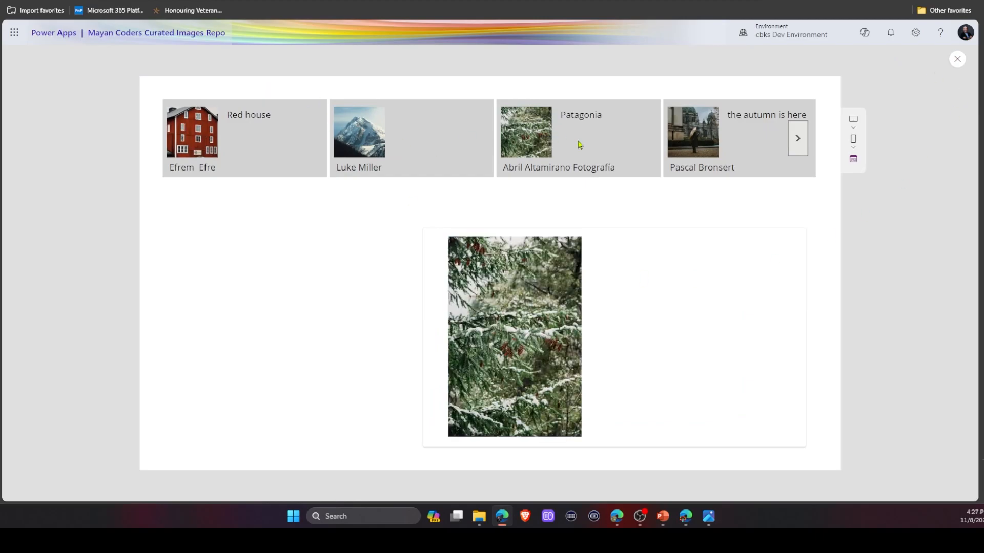
click(744, 138)
click(244, 149)
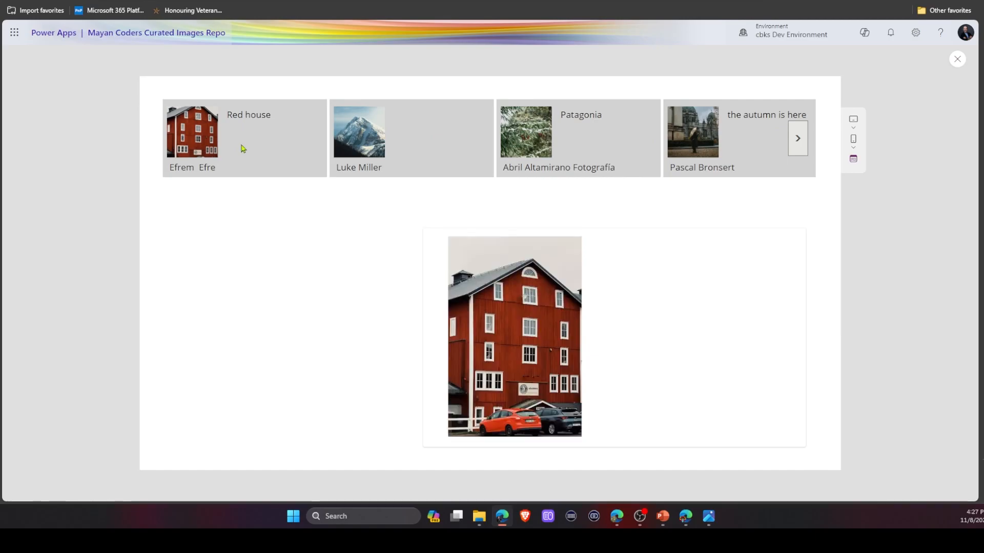
click(753, 152)
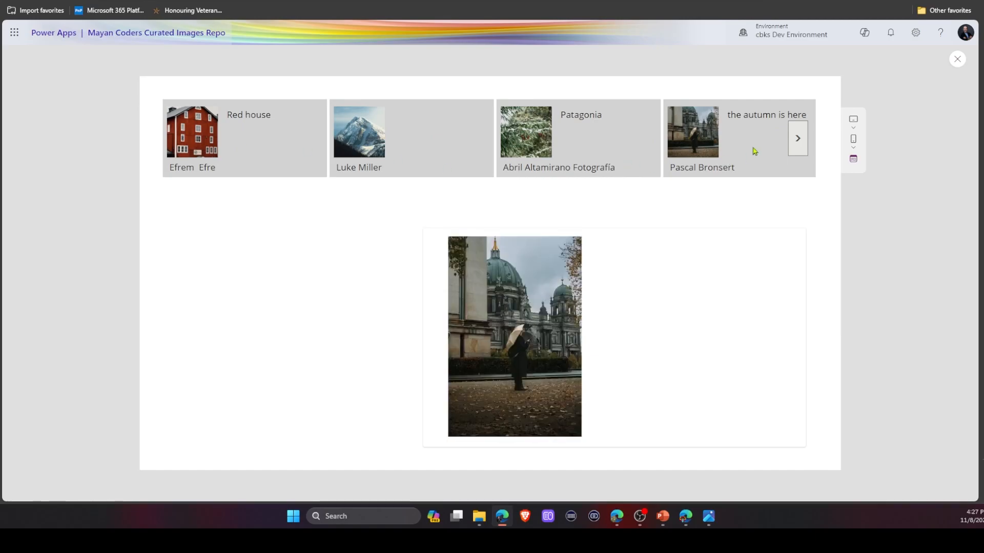
click(957, 60)
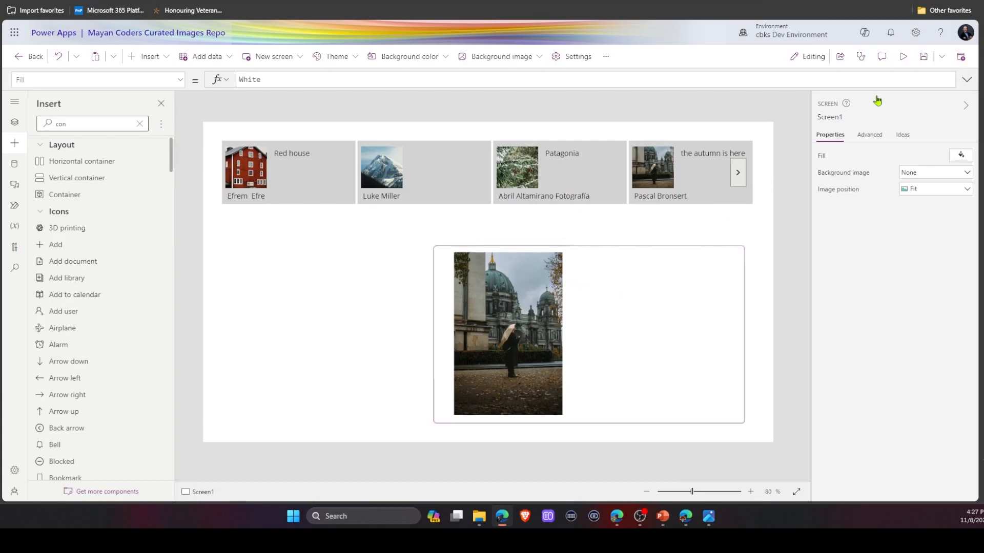
Save the app and copy glr_Images.Selected from the container image's Image formula.
click(923, 56)
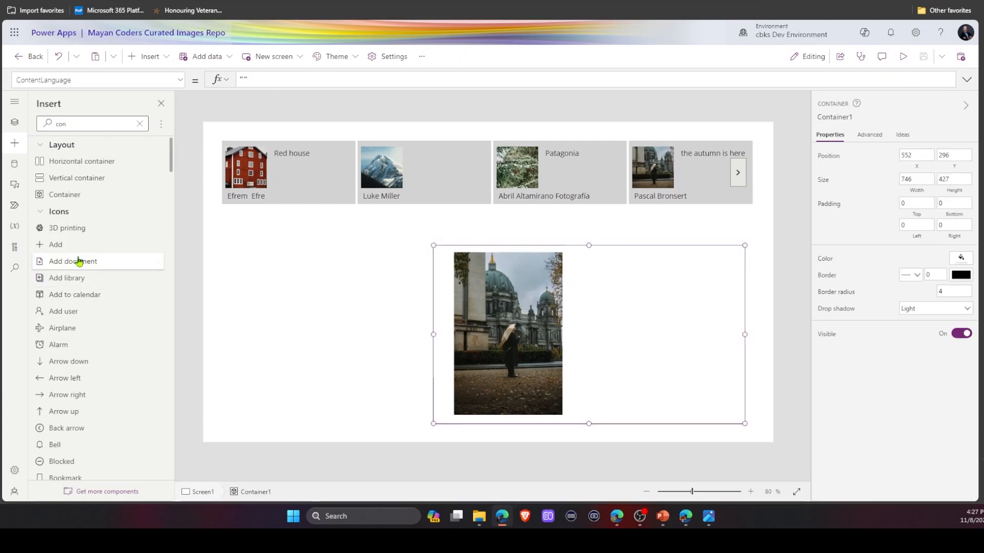
click(481, 312)
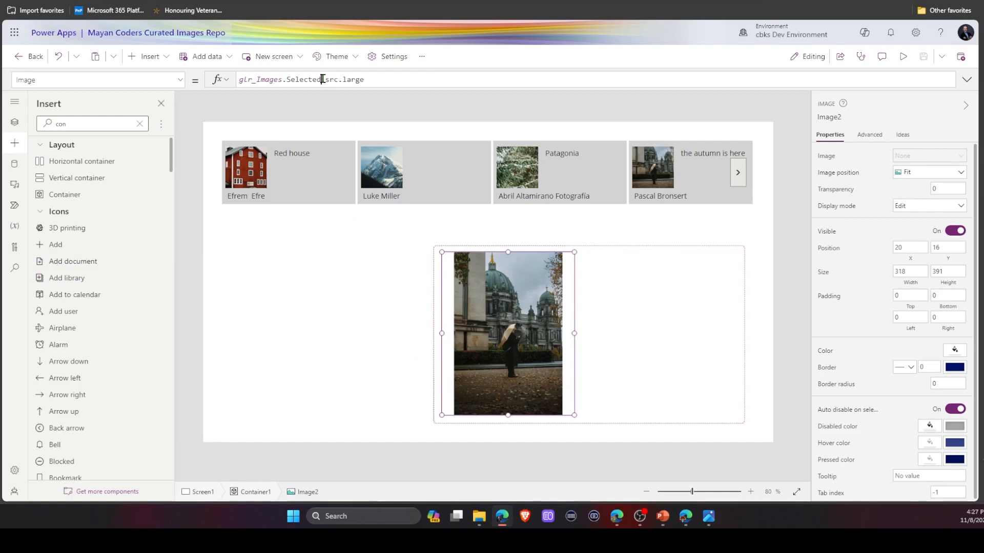
drag(322, 79, 191, 68)
key(ctrl+c)
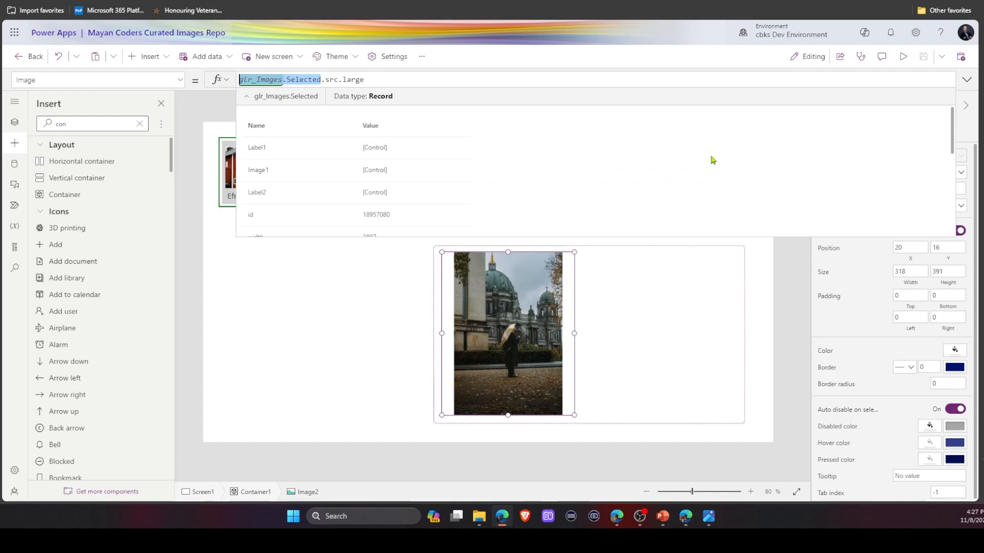
Add a text label inside the container beside the image and set its Text to glr_Images.Selected.alt.
click(277, 337)
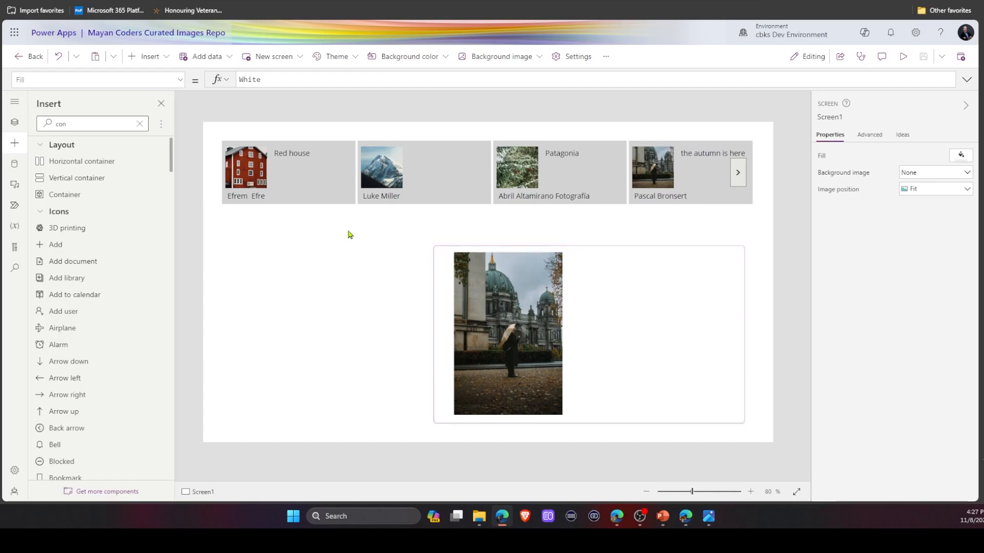
click(683, 321)
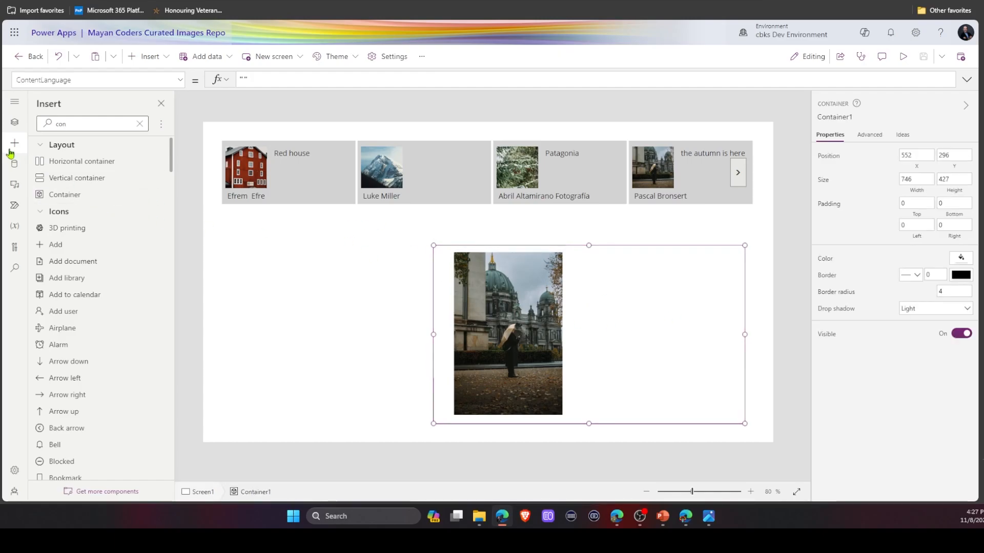
click(139, 123)
drag(64, 161, 735, 267)
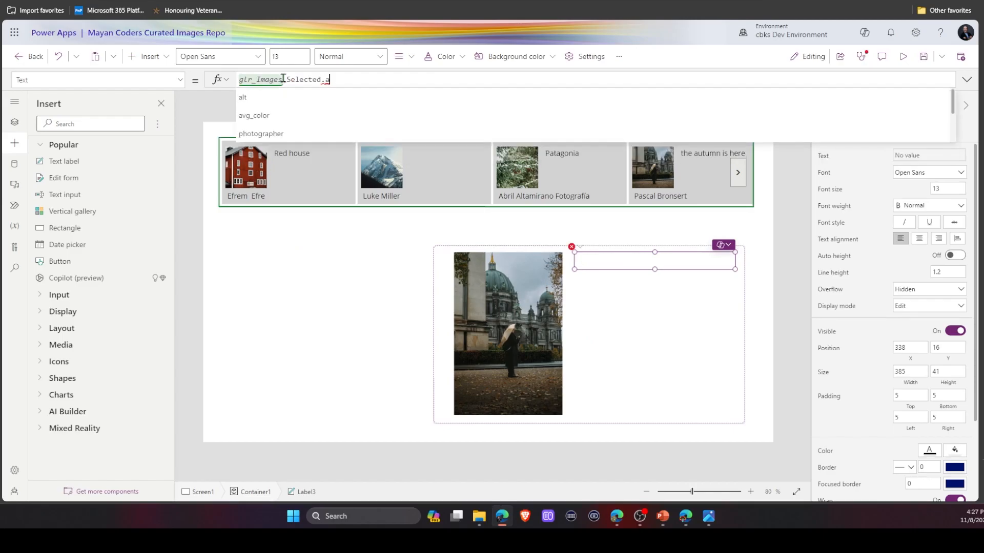
text(alt)
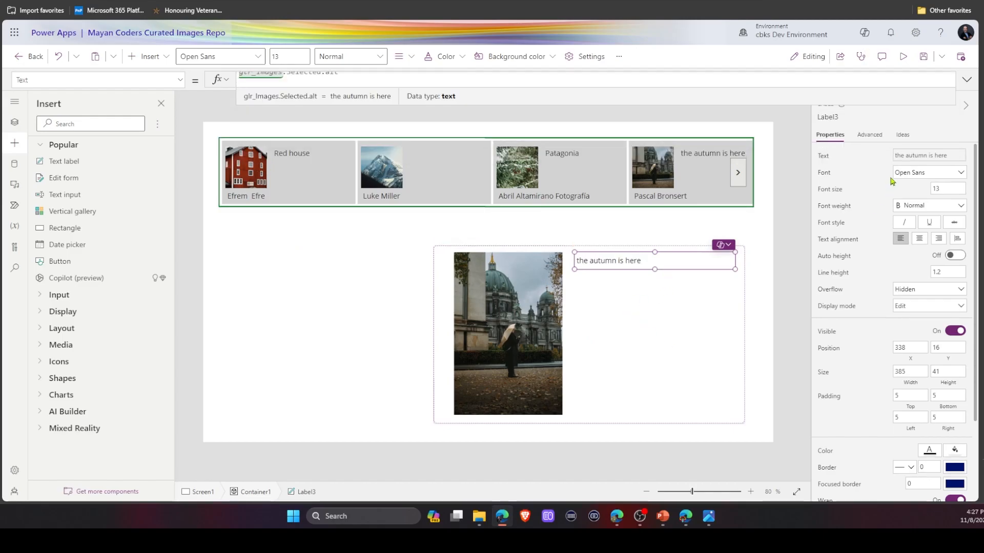
Rename the new label to lbl_alt.
click(839, 116)
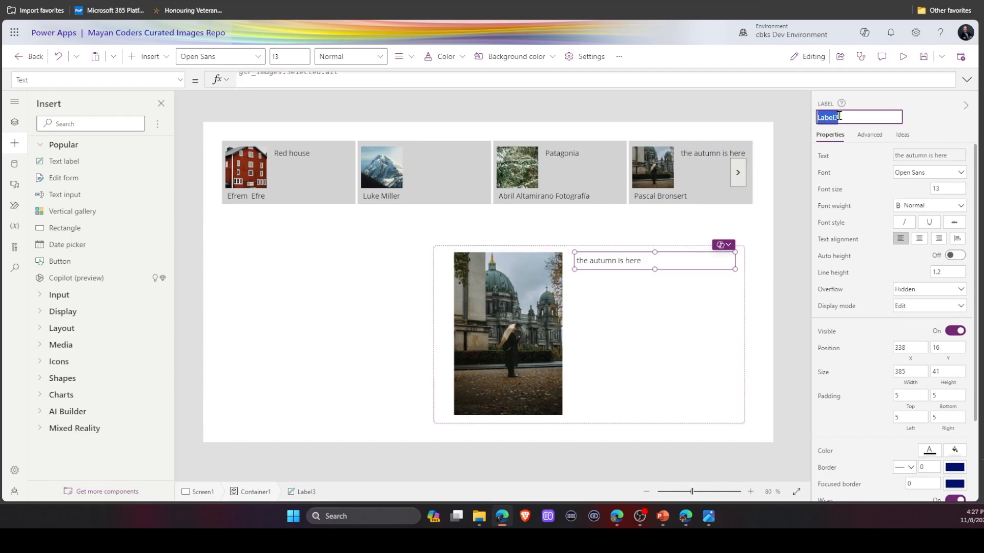
key(BackSpace)
text(lbl_alt)
key(Return)
Add a second text label in the container and set its Text to glr_Images.Selected.photographer.
click(295, 279)
drag(66, 160, 585, 277)
click(302, 79)
key(ctrl+a)
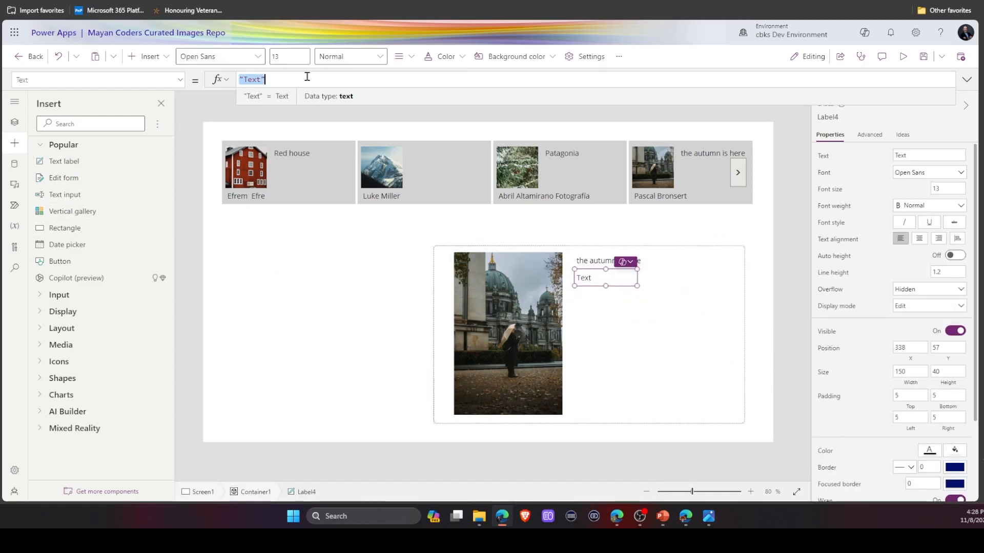
text(glr_Images.Selected.photographer)
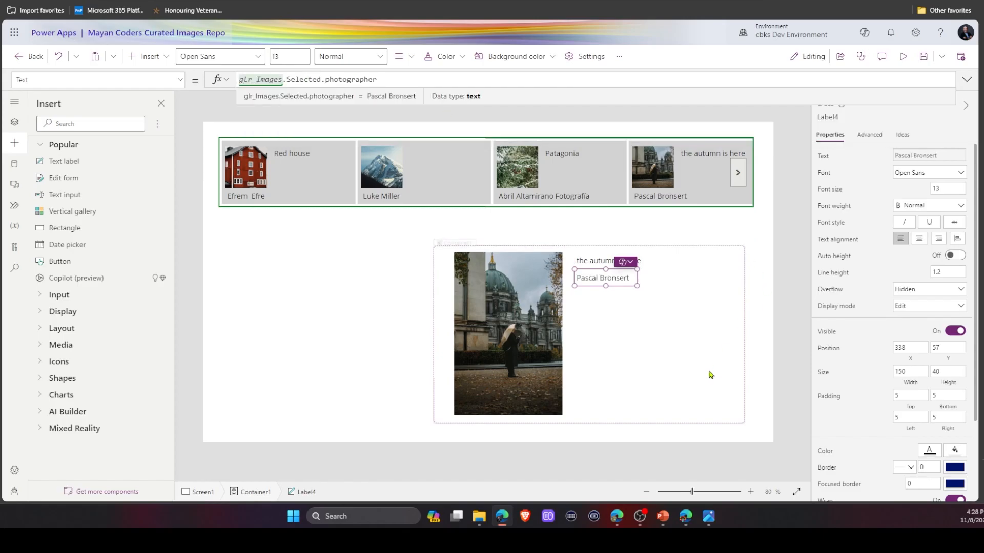
Rename the second label to lbl_photographer.
click(843, 117)
text(lbl_photographer)
click(931, 117)
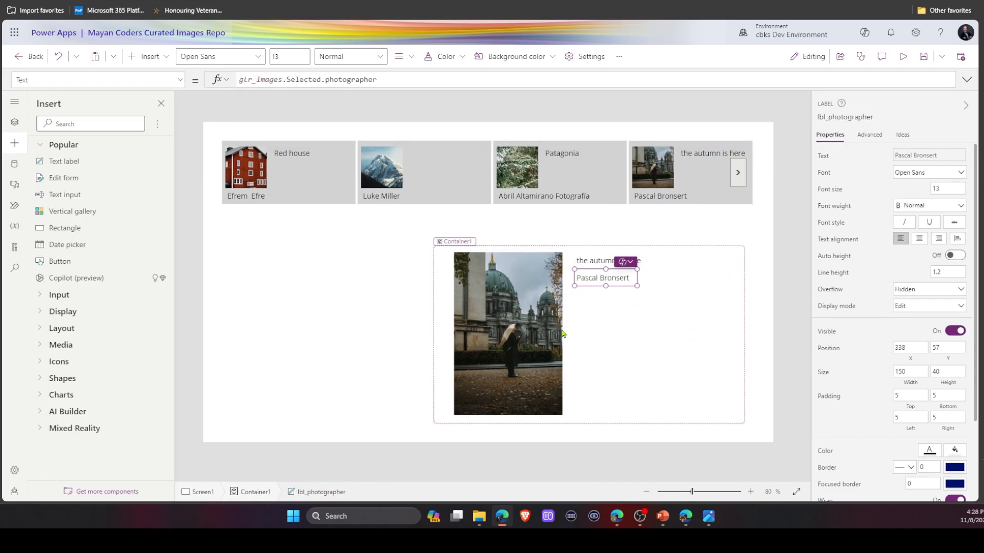
Add a third label in the container and set its Text to glr_Images.Selected.width &"px by " & glr_Images.Selected.height & "px".
click(614, 311)
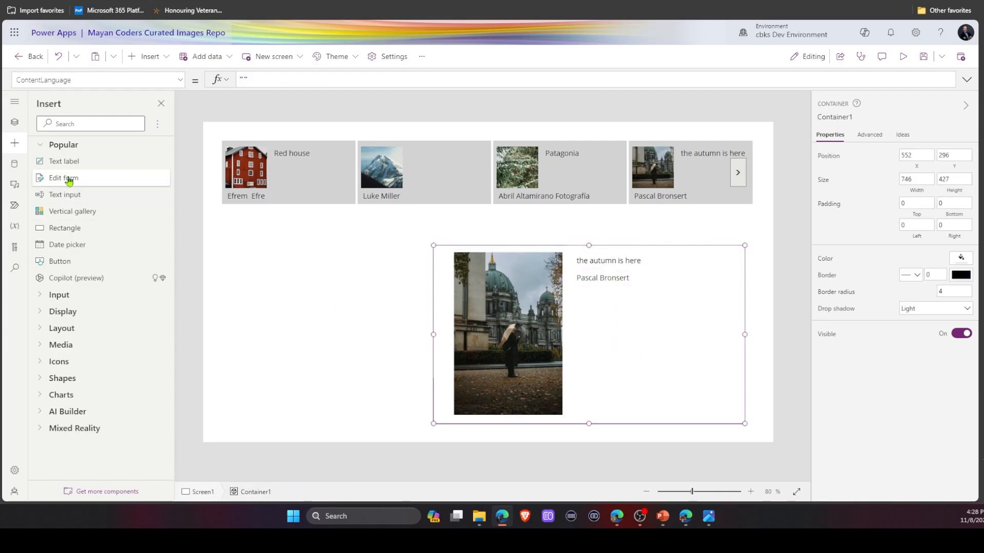
drag(72, 162, 589, 315)
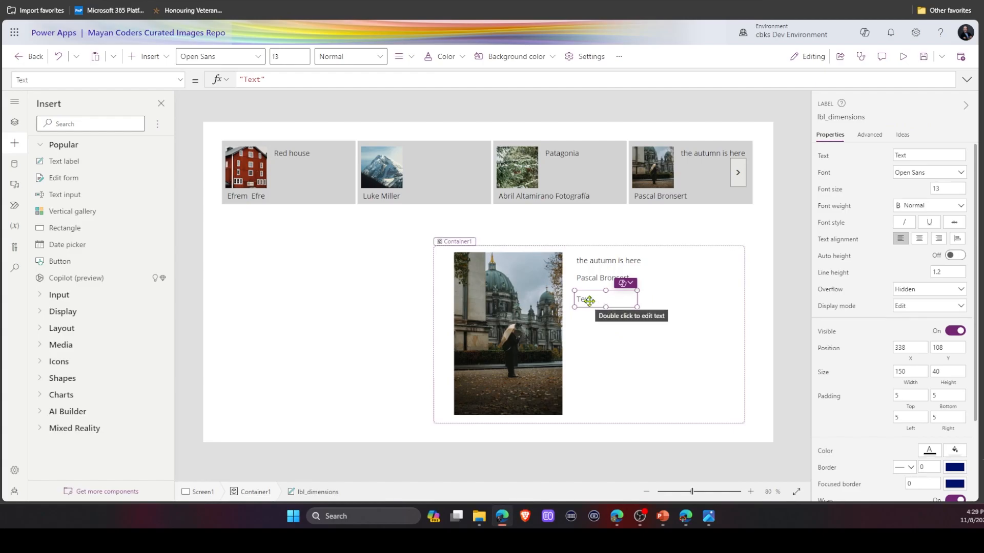
drag(589, 300, 593, 307)
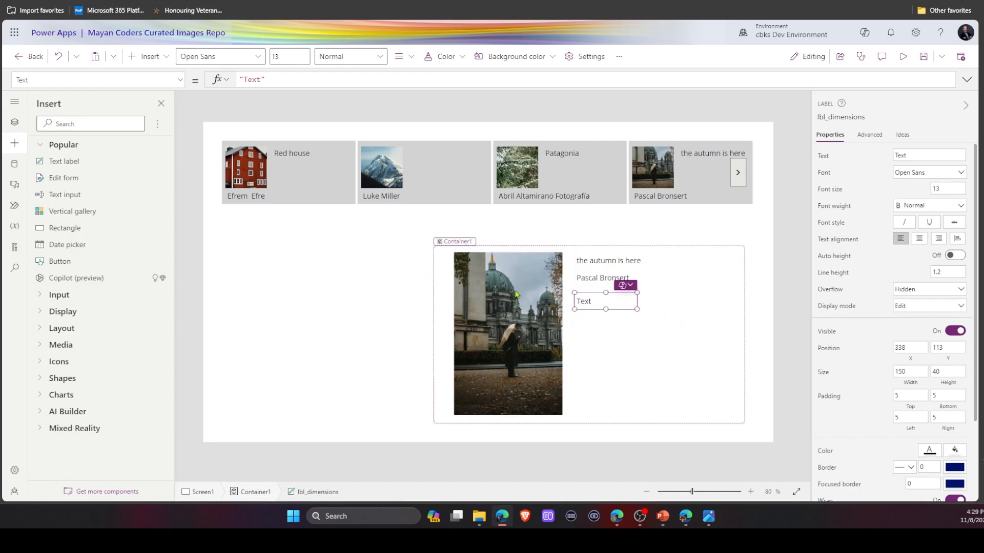
click(300, 78)
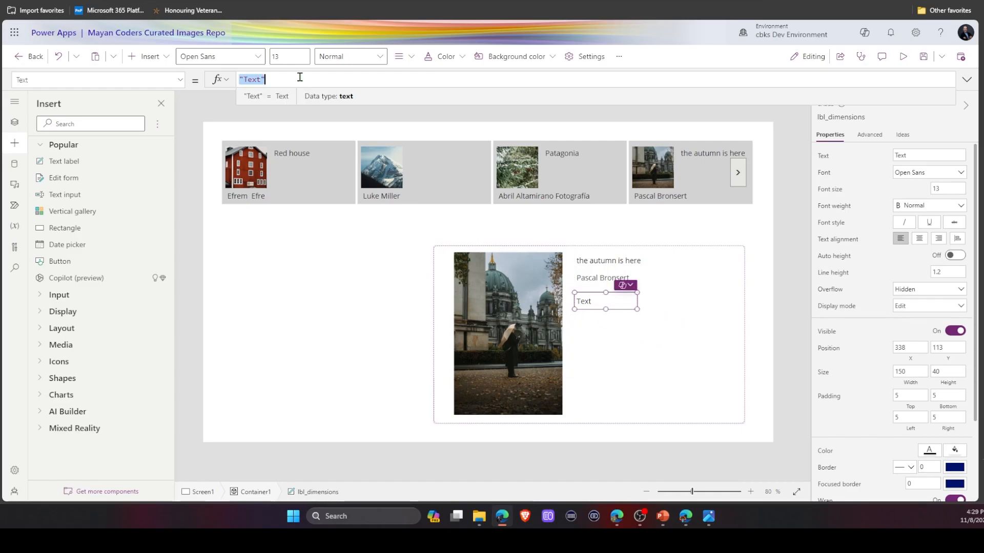
key(ctrl+v)
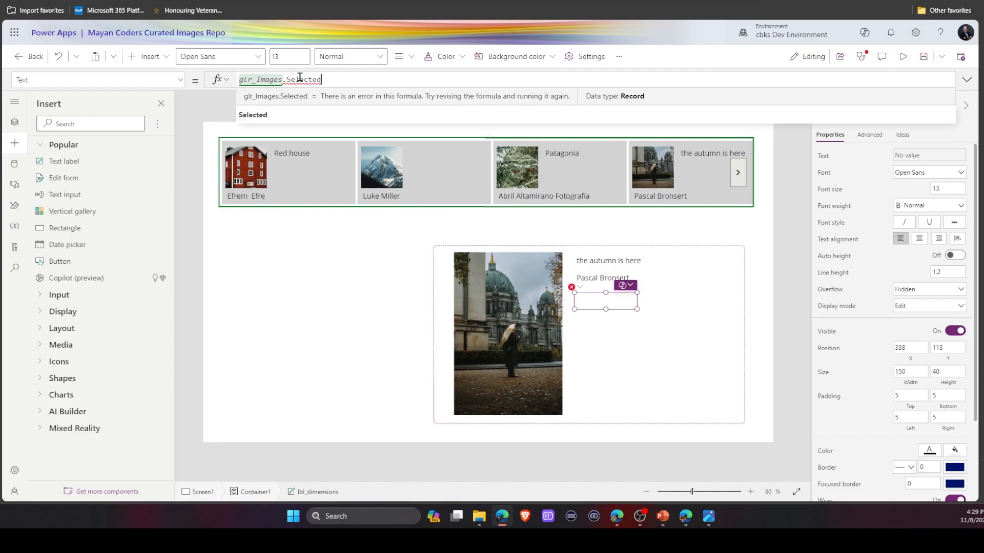
text(.w)
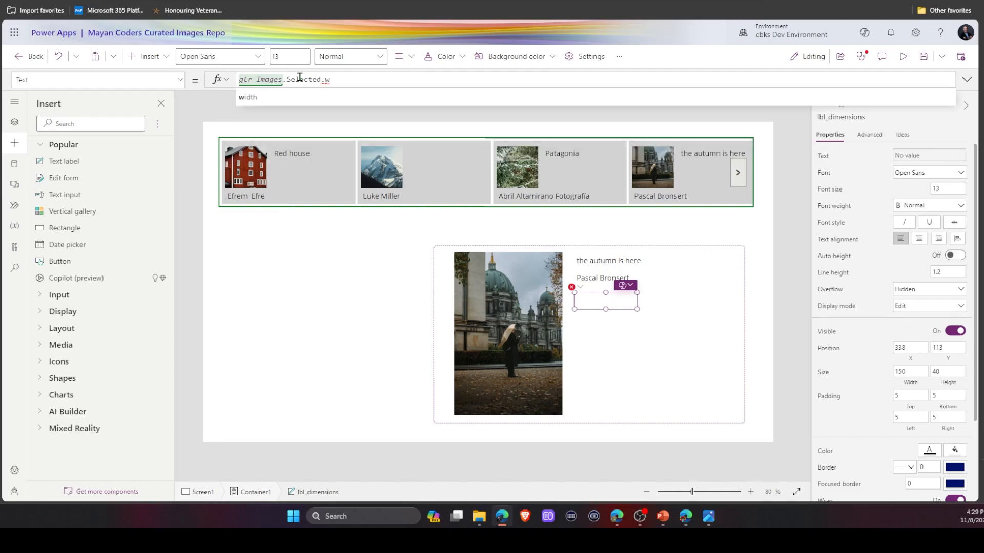
text(idth &"px by " & glr_Images.Selected.height & "px)
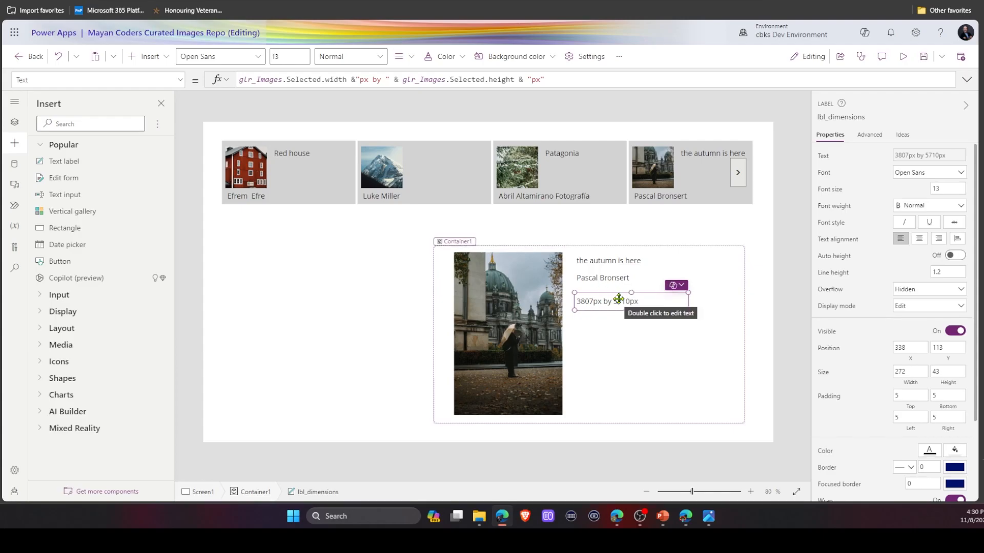
drag(619, 298, 622, 298)
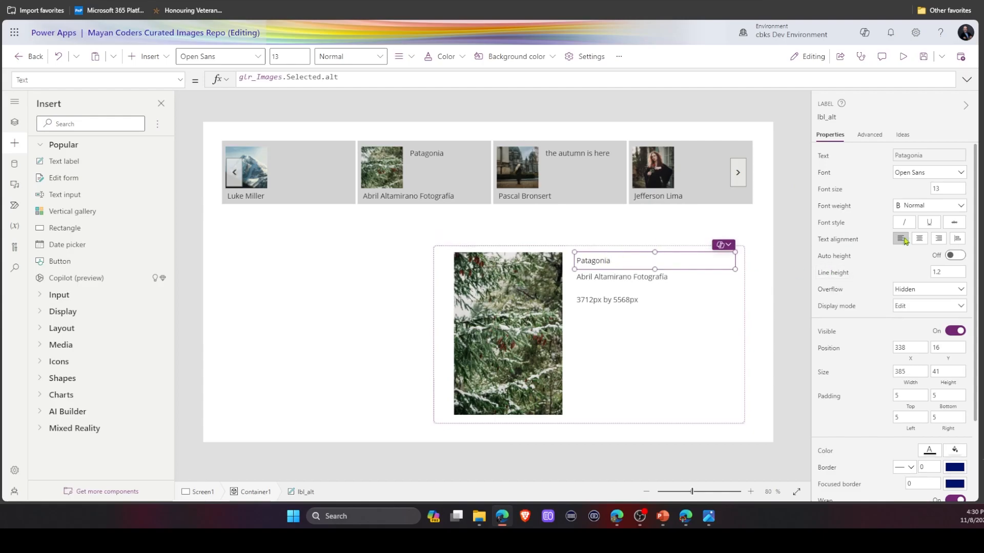
Turn on Auto height for lbl_alt and set lbl_photographer's Y to lbl_alt.Y + lbl_alt.Height+5.
click(957, 257)
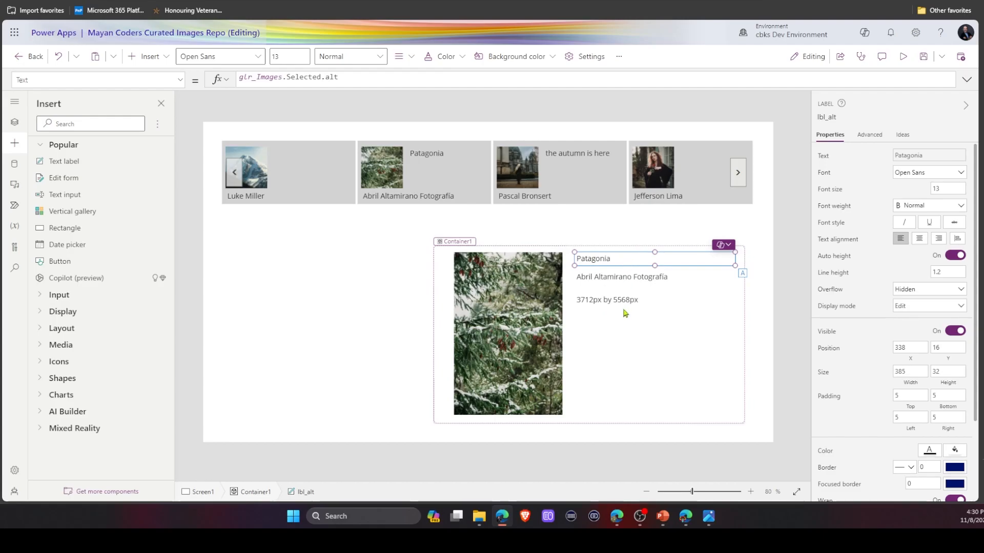
click(580, 280)
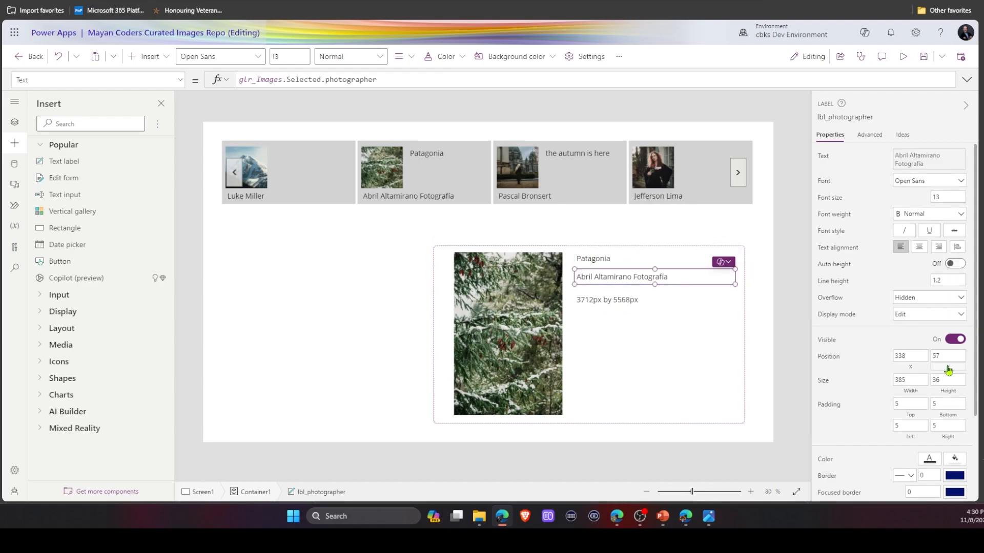
click(946, 365)
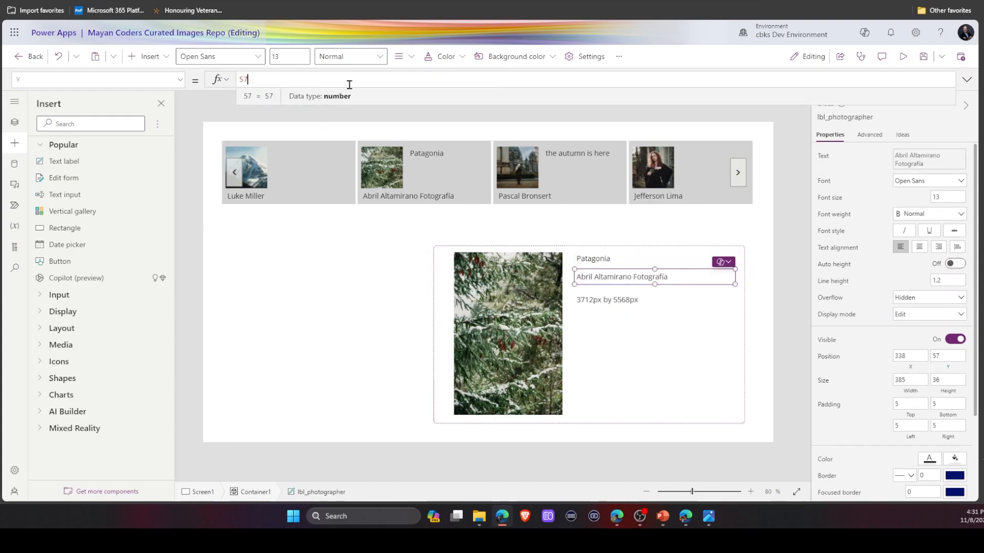
key(ctrl+a)
text(lbl)
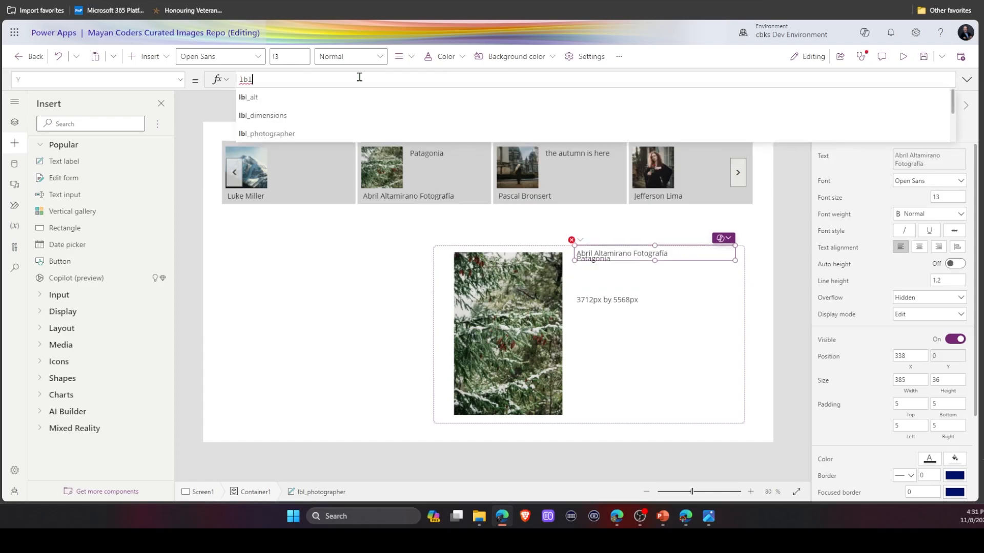
key(Tab)
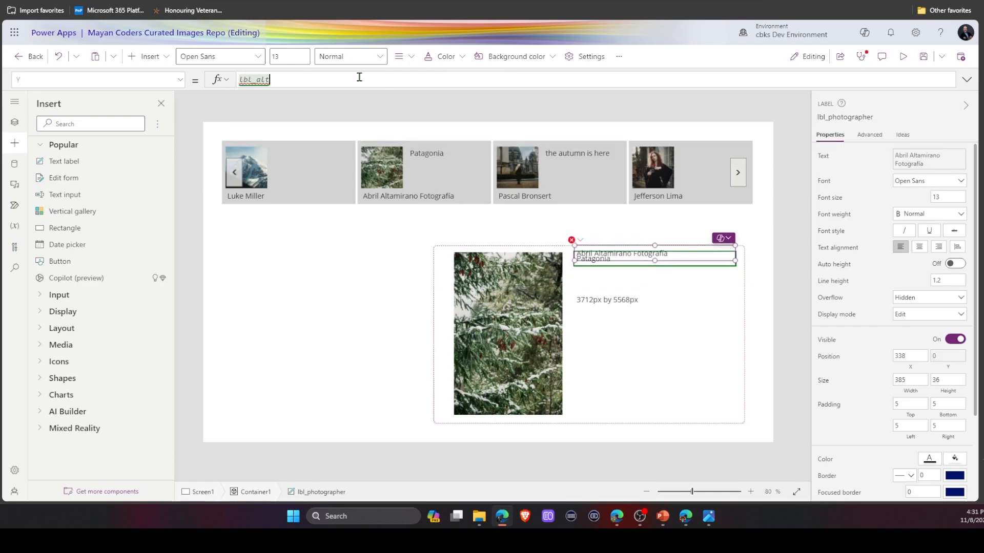
text(.y +)
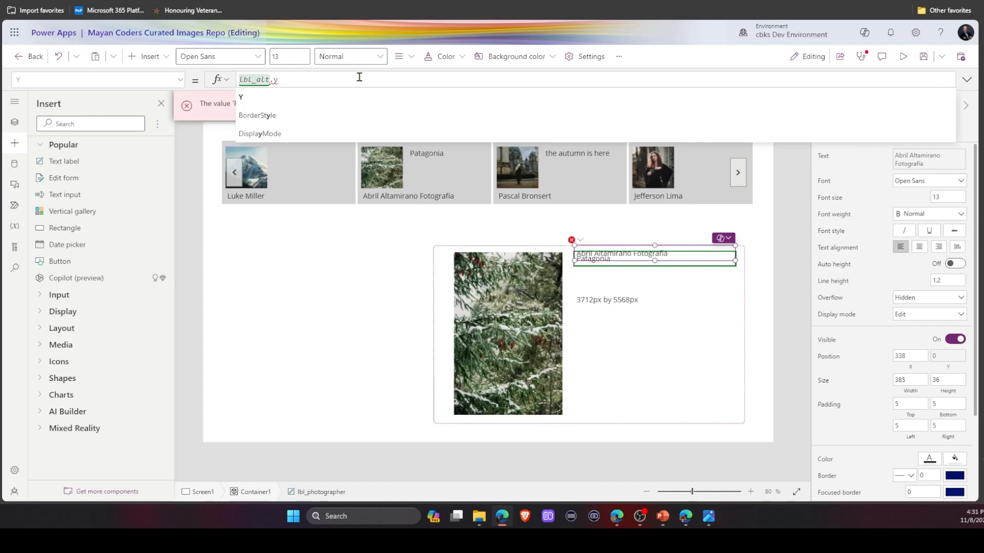
text( lbl_alt.Height)
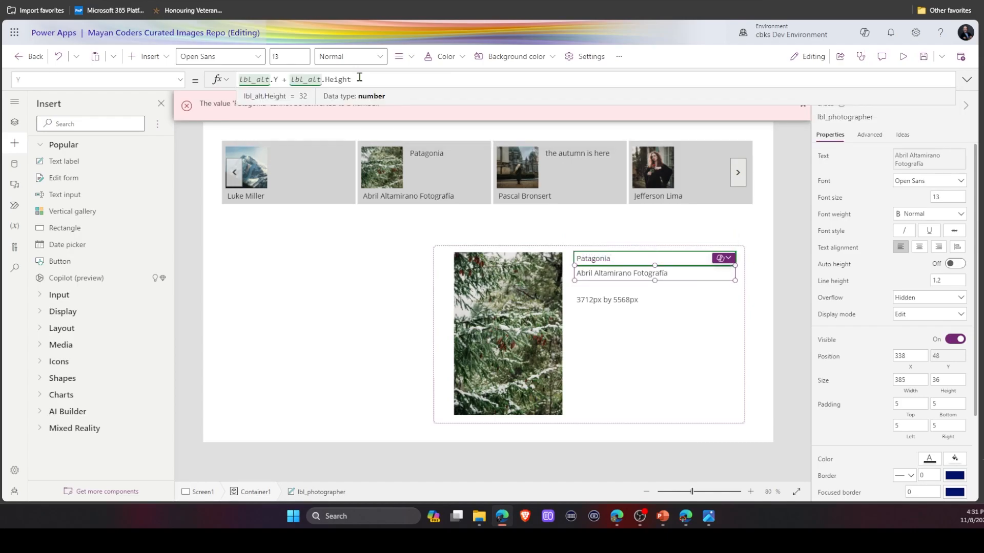
text(+)
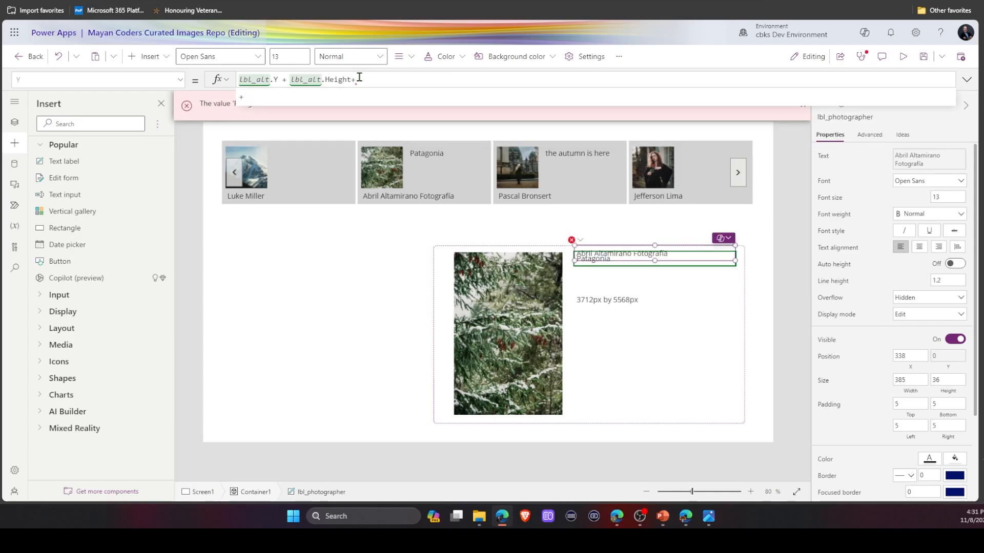
text(5)
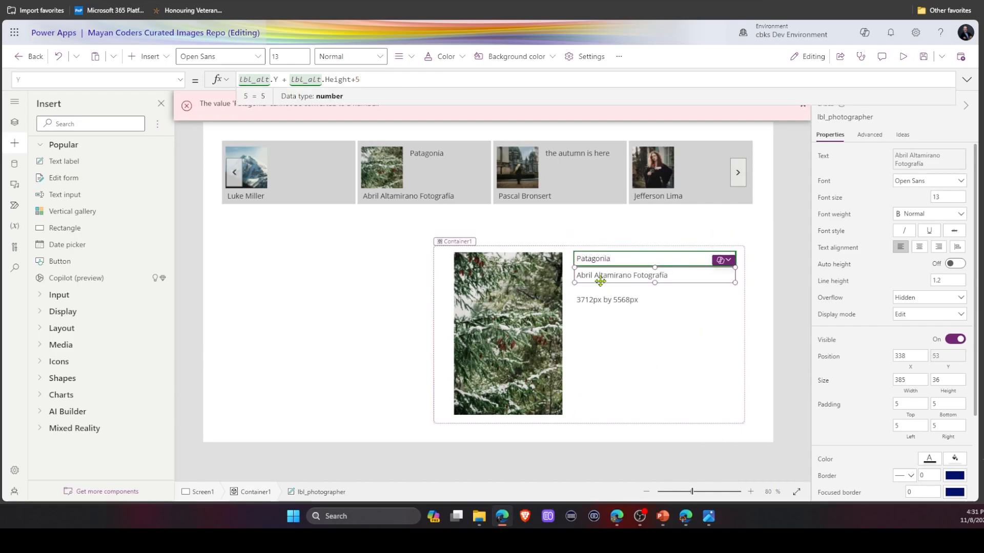
Set lbl_dimensions' Y to a formula starting with lbl_photographer.Y + lbl_photographer.Height.
click(604, 302)
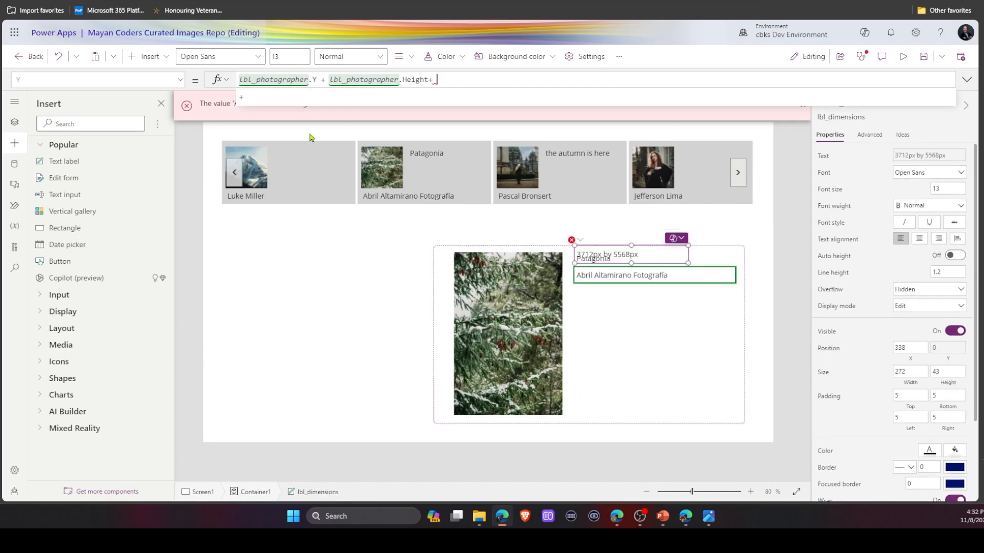
click(309, 138)
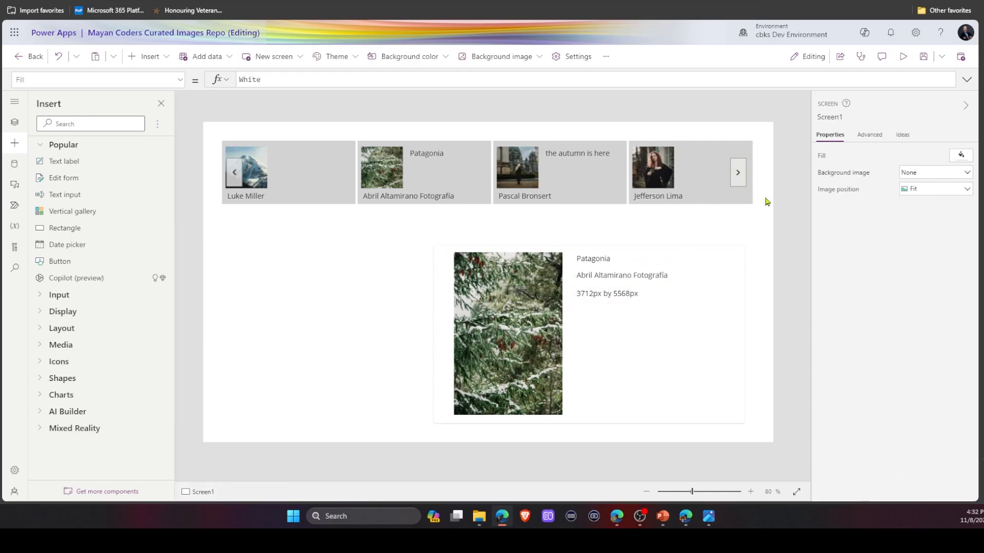
Preview the app, selecting several photos in the gallery and paging with its next arrow, then close the preview.
click(902, 56)
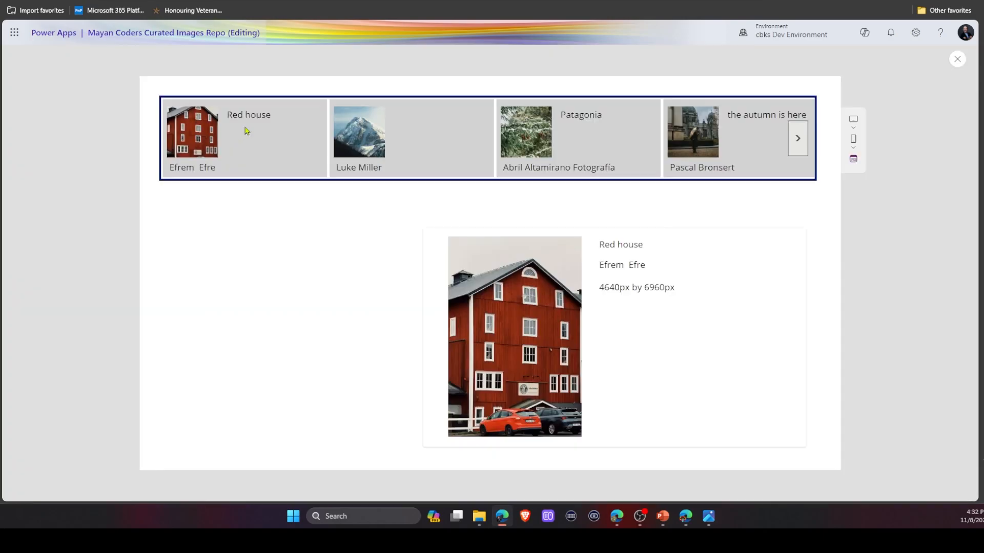
click(393, 142)
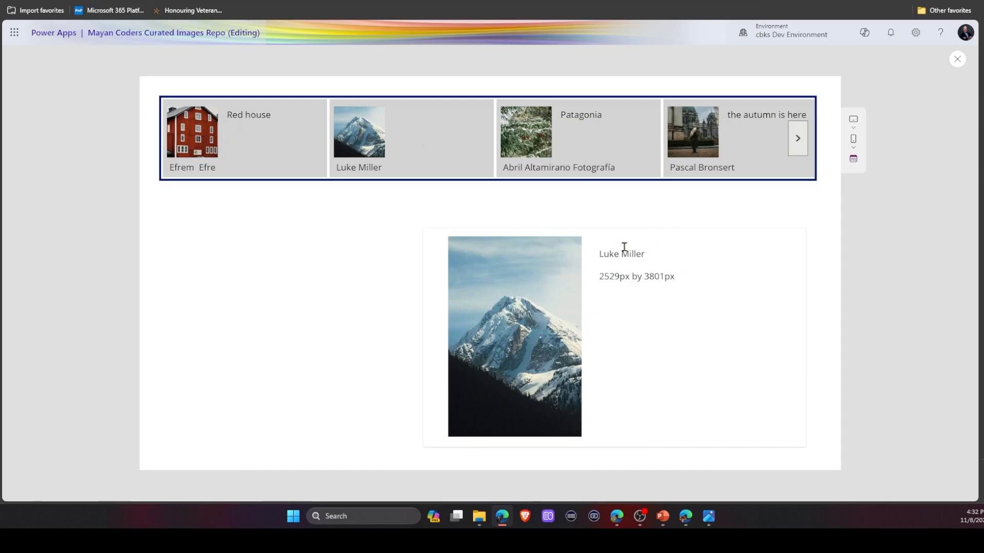
click(523, 142)
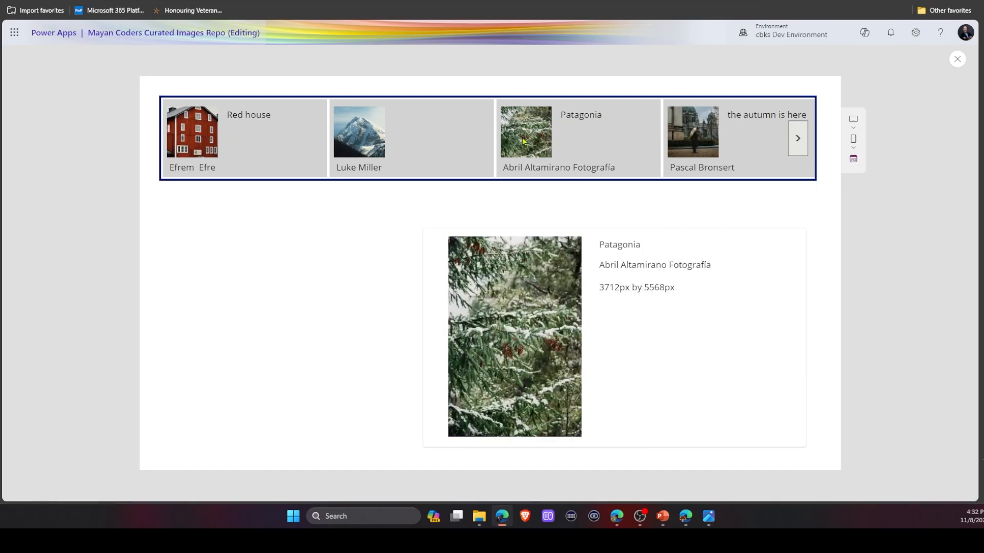
click(685, 122)
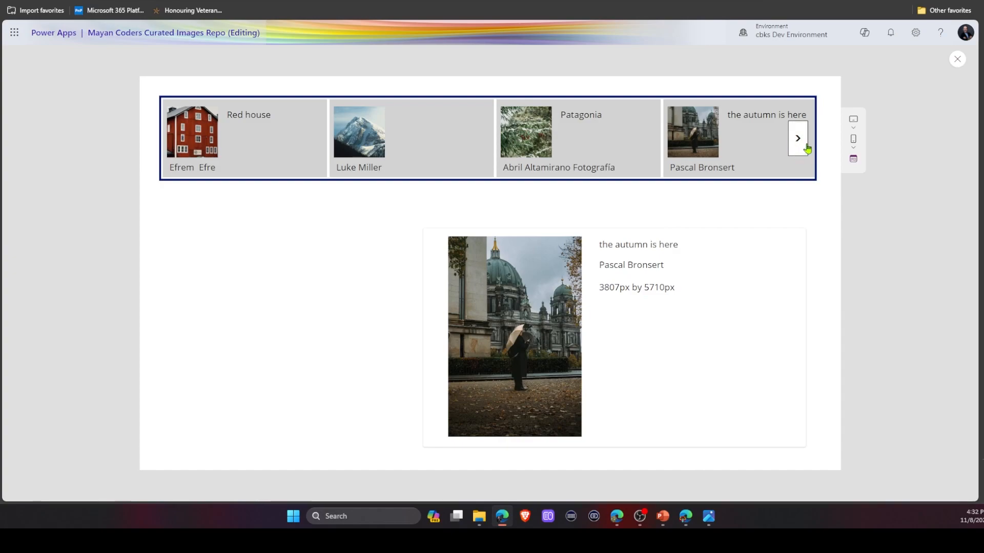
click(802, 143)
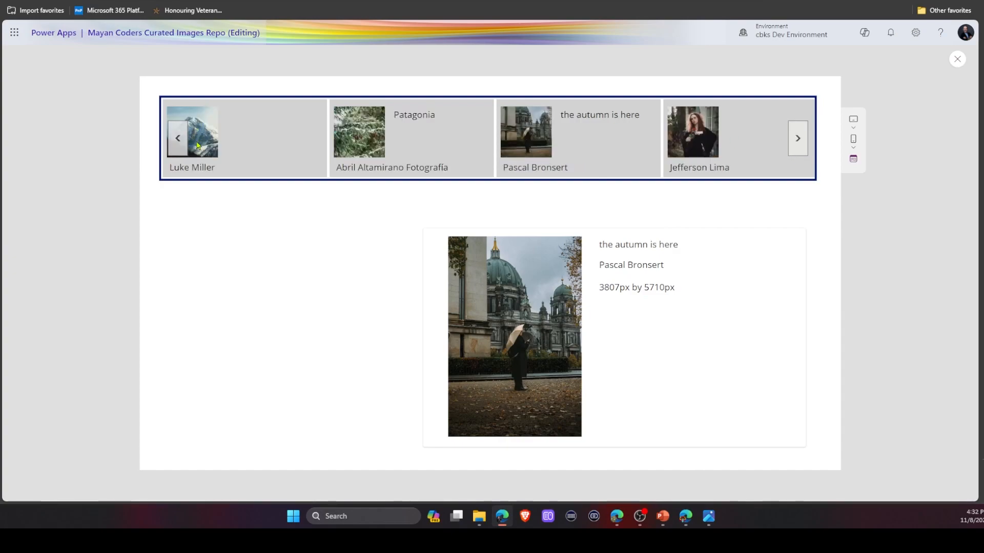
click(221, 142)
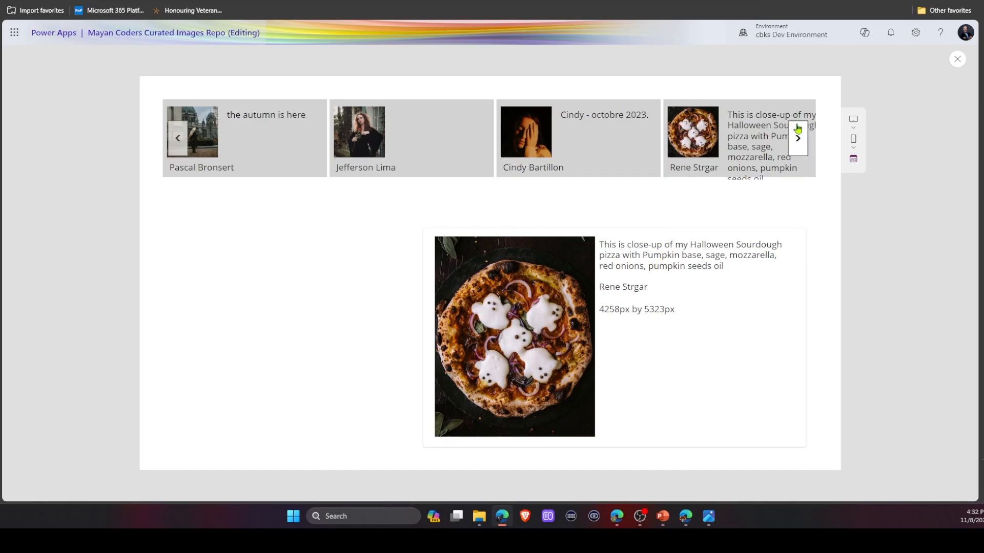
click(798, 138)
click(747, 143)
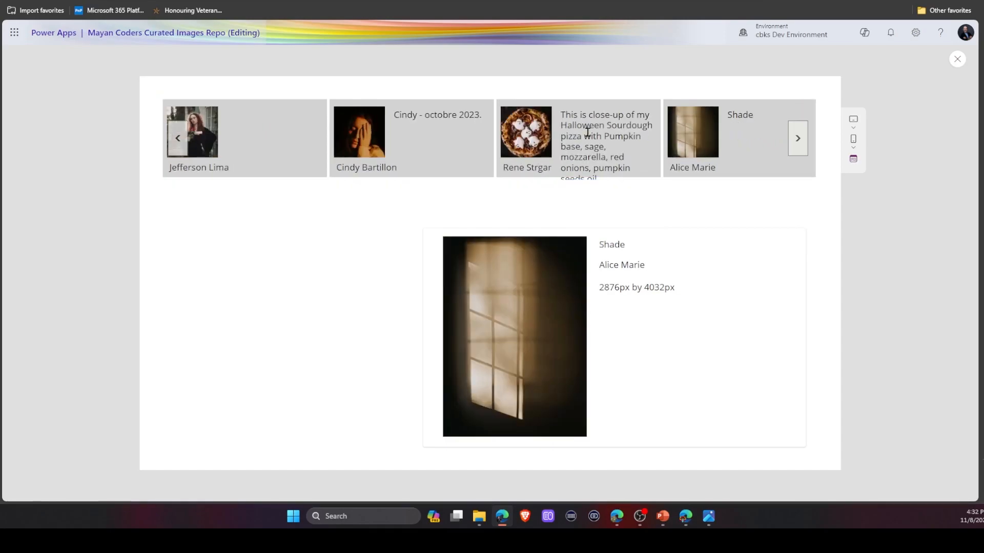
click(957, 59)
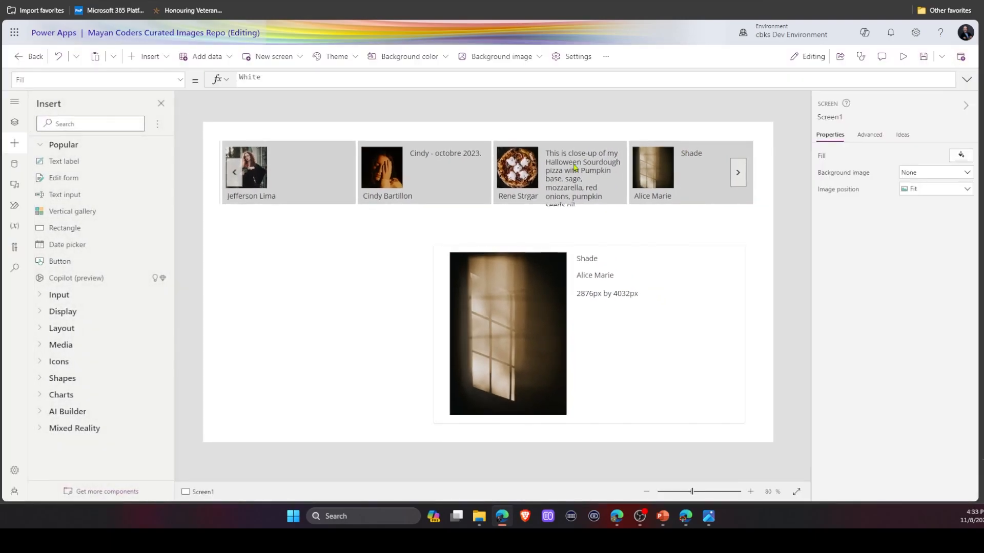
Enlarge the gallery template's alt text label to about 98 px high.
click(571, 164)
click(308, 156)
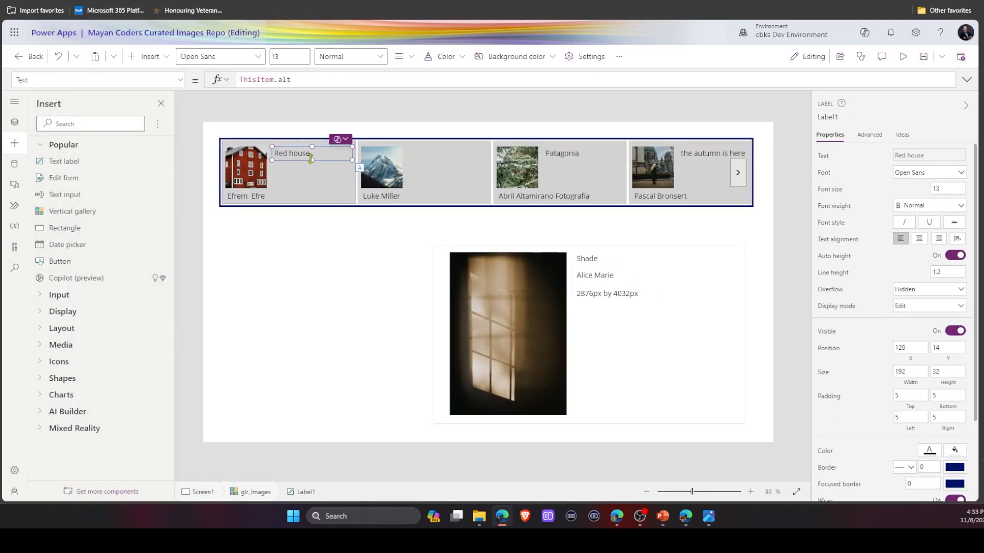
drag(307, 172, 306, 185)
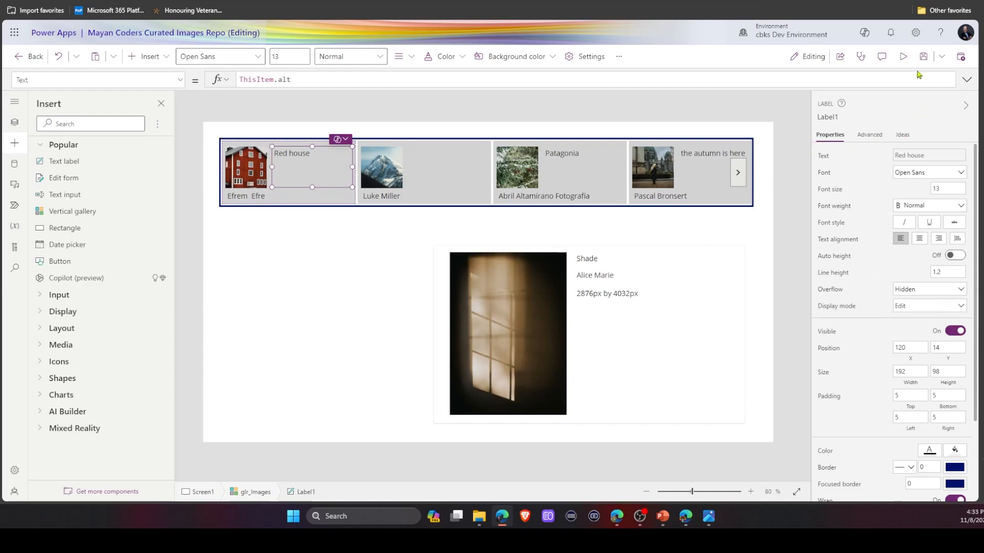
Preview the app again, paging through the gallery and selecting the pizza photo, then close the preview.
click(903, 56)
click(797, 139)
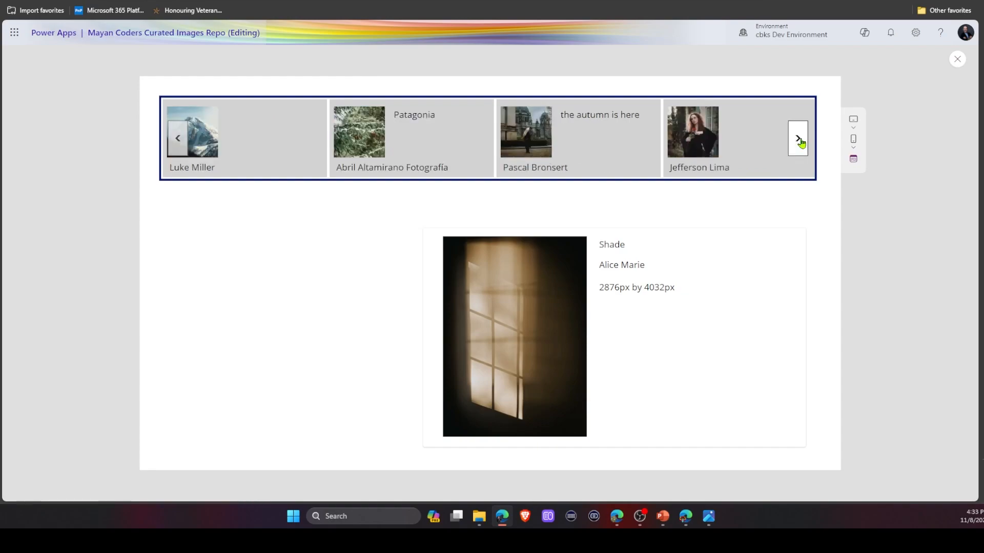
click(799, 139)
click(799, 140)
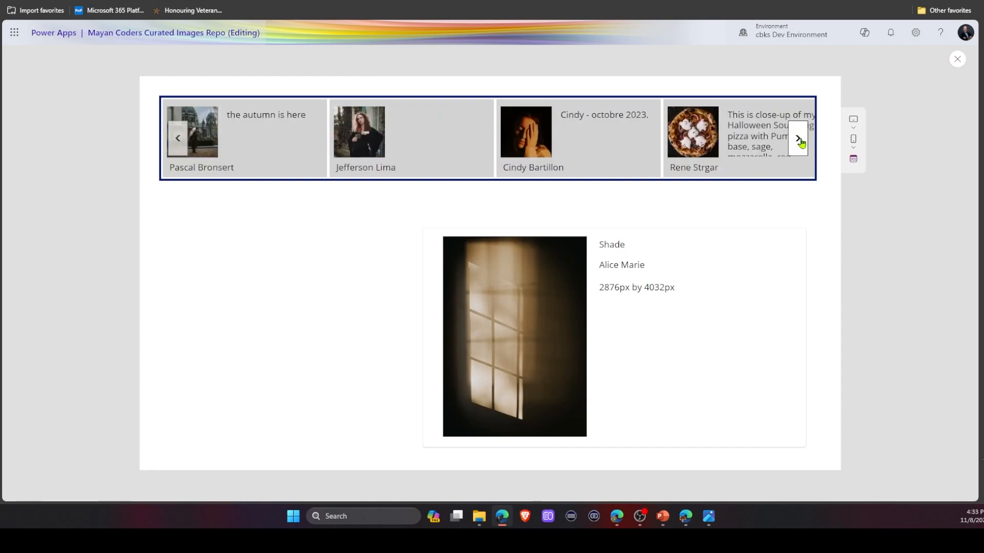
click(799, 141)
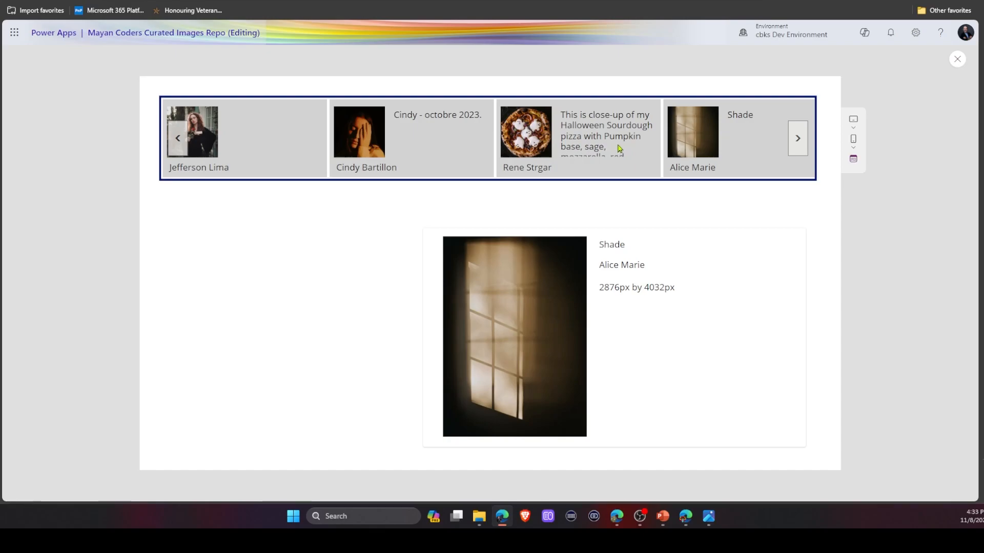
click(619, 152)
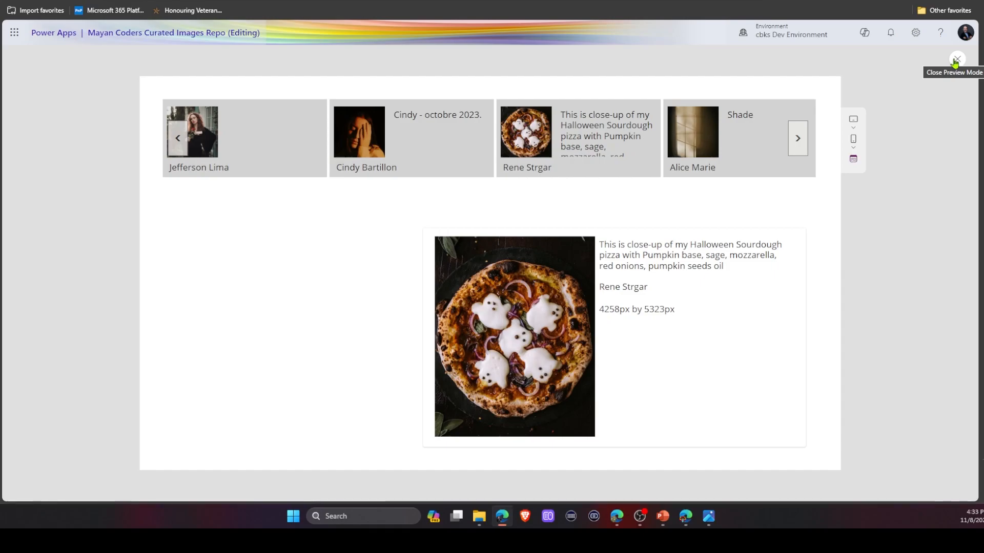
click(956, 59)
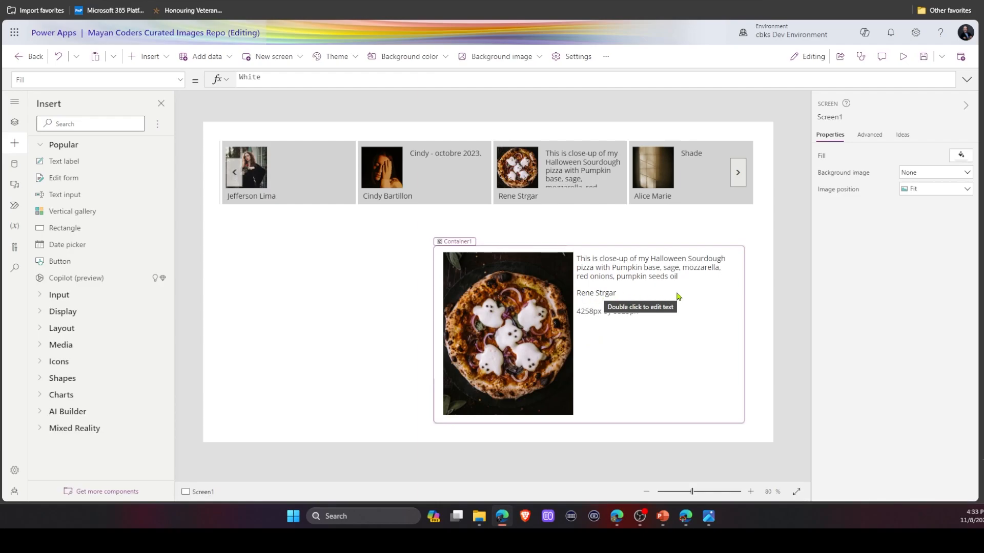
Insert a Link icon into the container below the dimensions label and rename it icn_PhotographerLink.
click(125, 121)
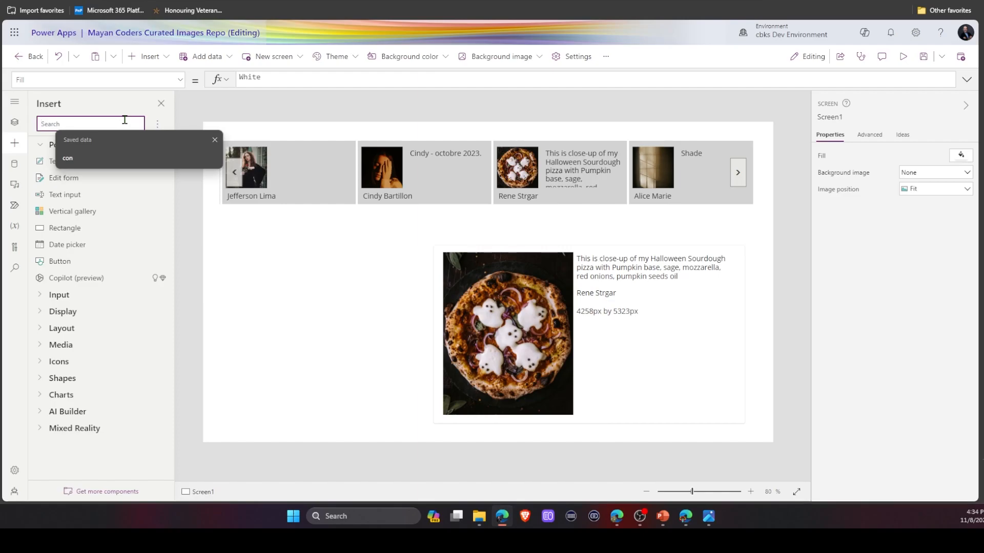
text(link)
drag(57, 161, 650, 293)
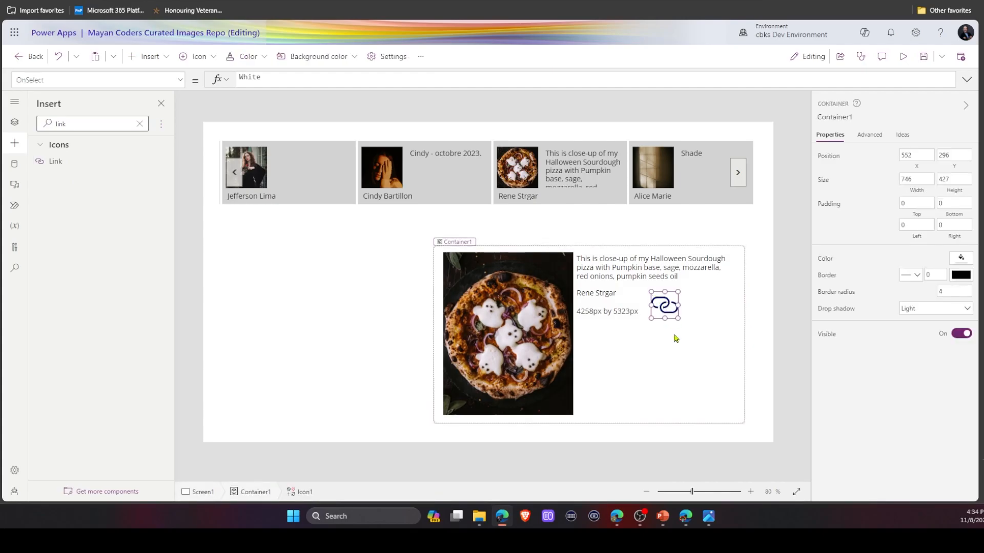
click(830, 112)
text(ic)
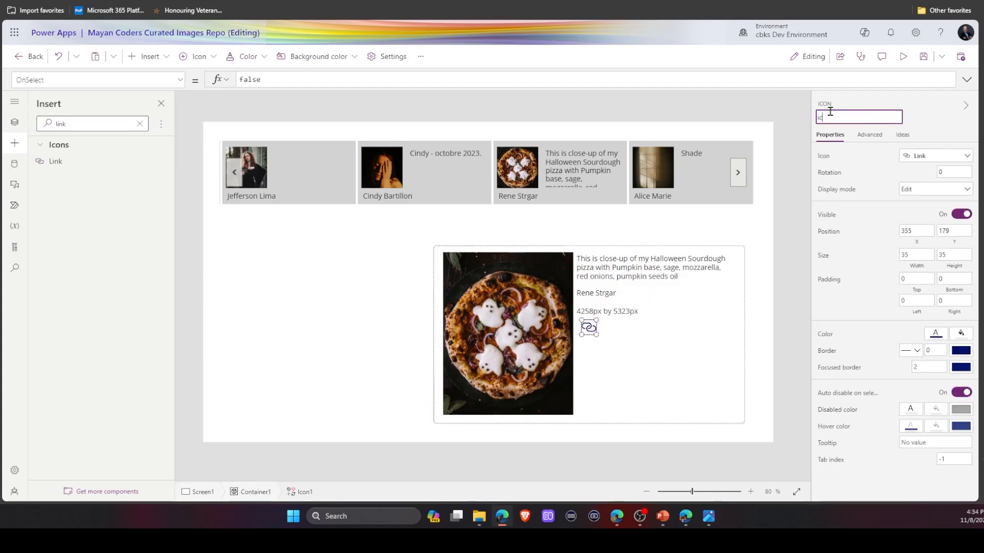
text(n_PhotographerLink)
key(Return)
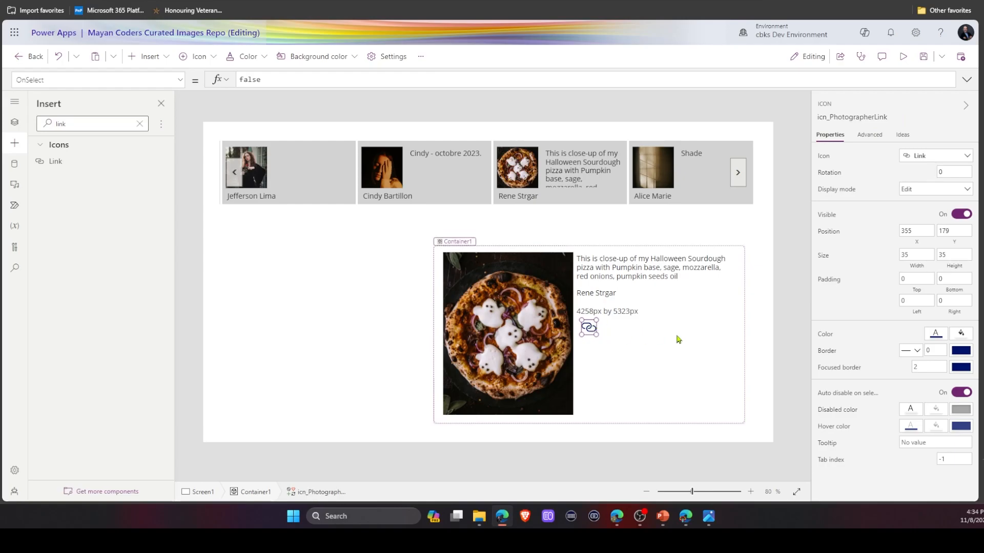
Duplicate the link icon and move the copy to the right end of the same row in the container.
key(ctrl+c)
key(ctrl+v)
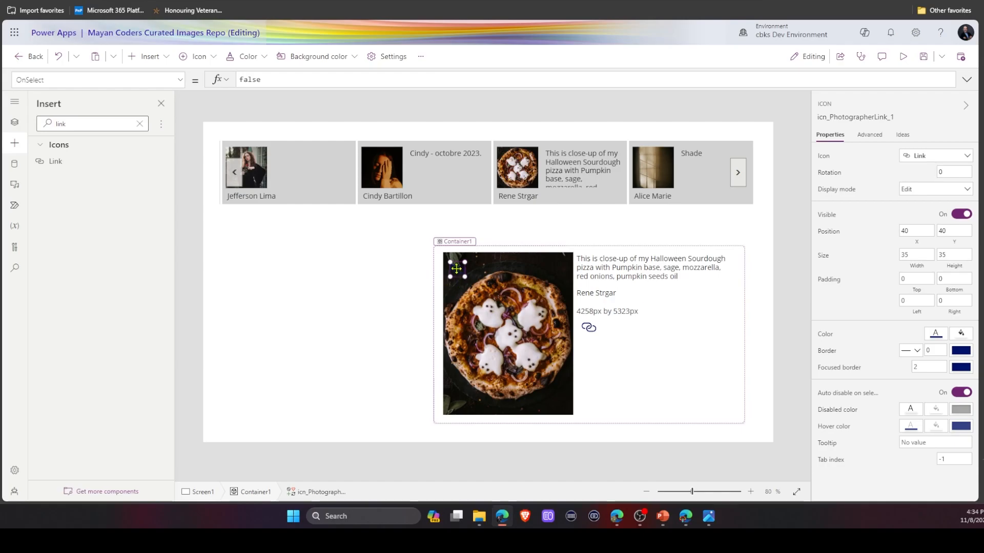
drag(458, 269, 725, 325)
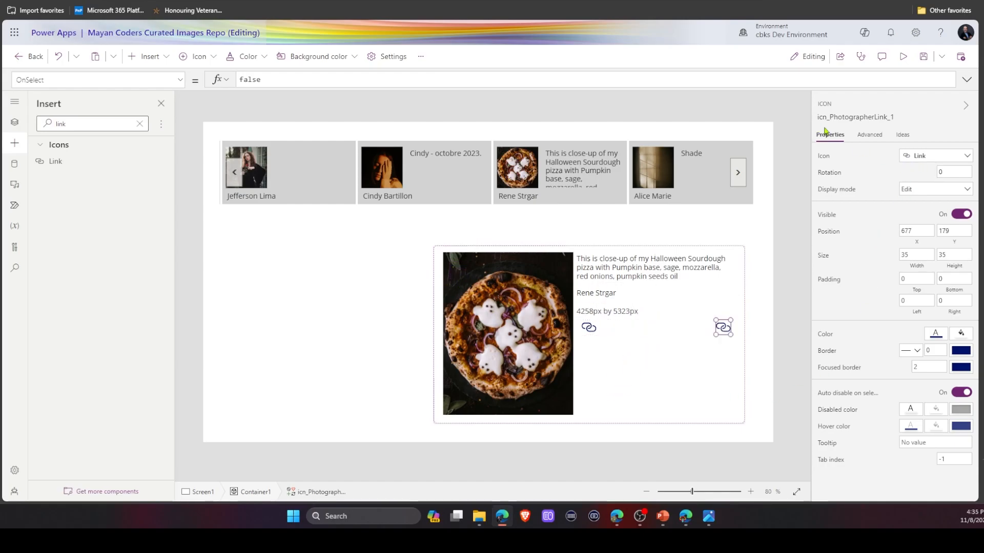
Change the copied icon's symbol to Download.
click(945, 156)
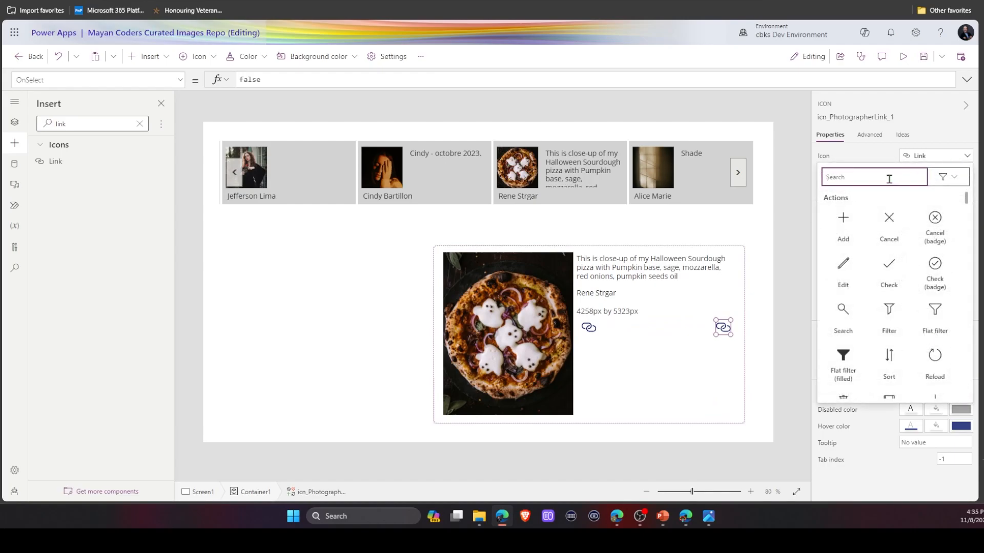
text(down)
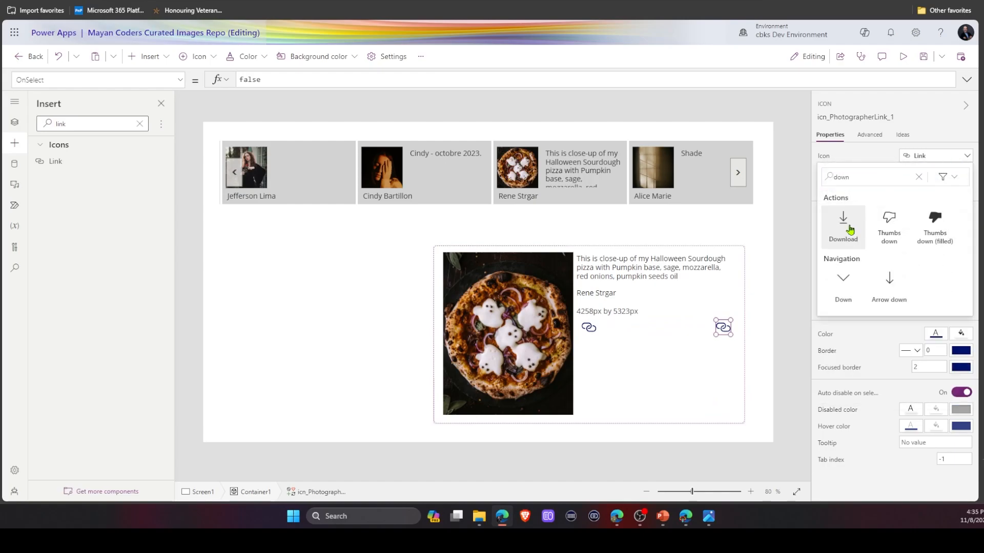
click(850, 229)
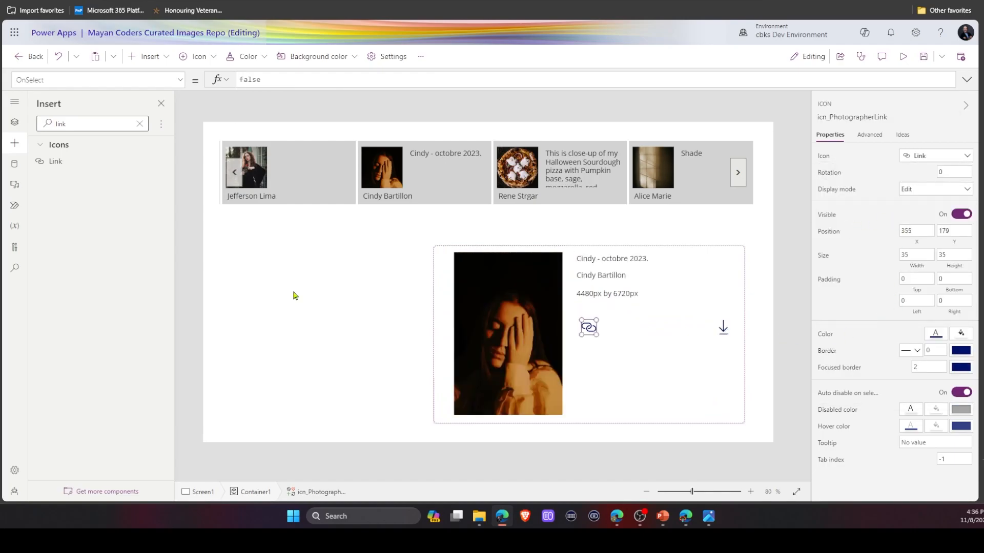
click(294, 296)
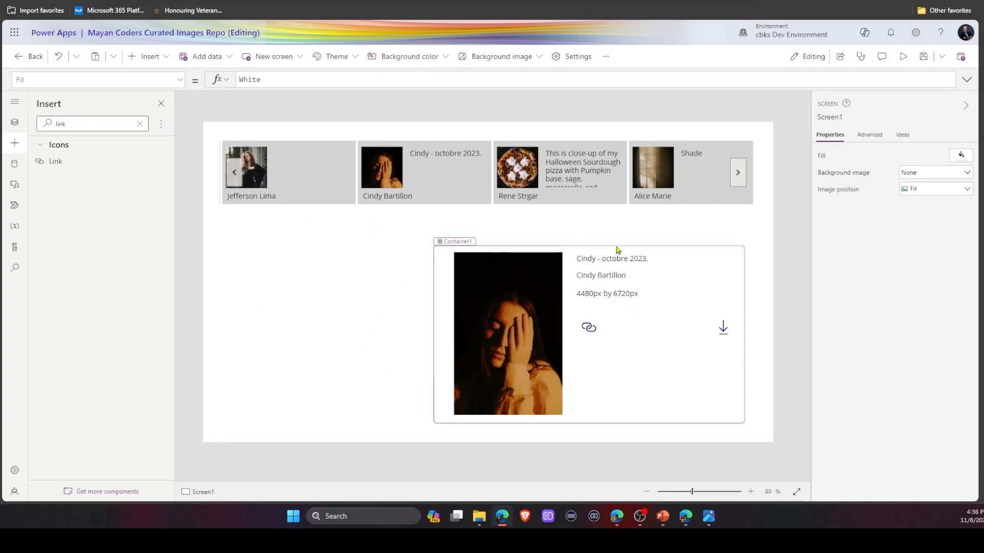
Set icn_PhotographerLink's OnSelect to Launch(glr_Images.Selected.photographer_url).
click(593, 332)
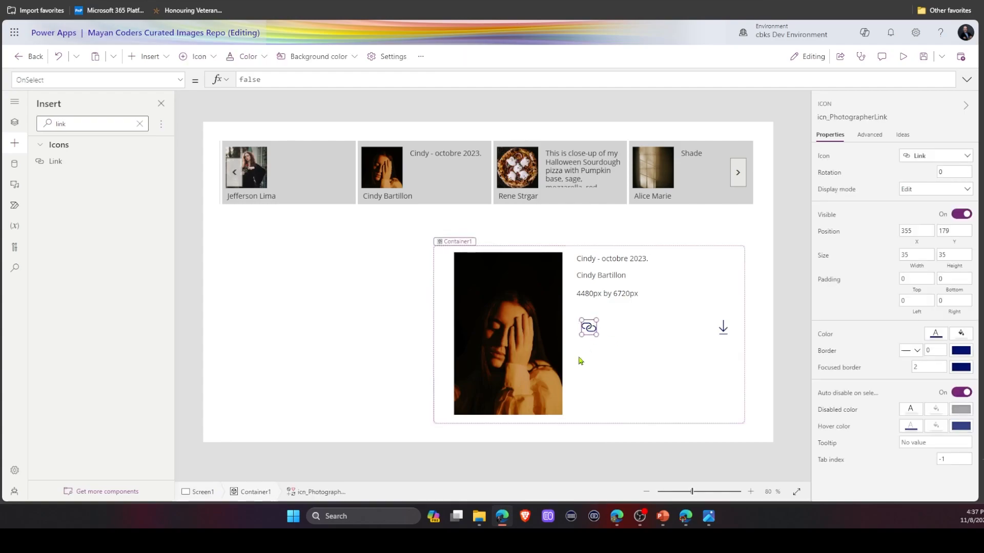
double_click(286, 78)
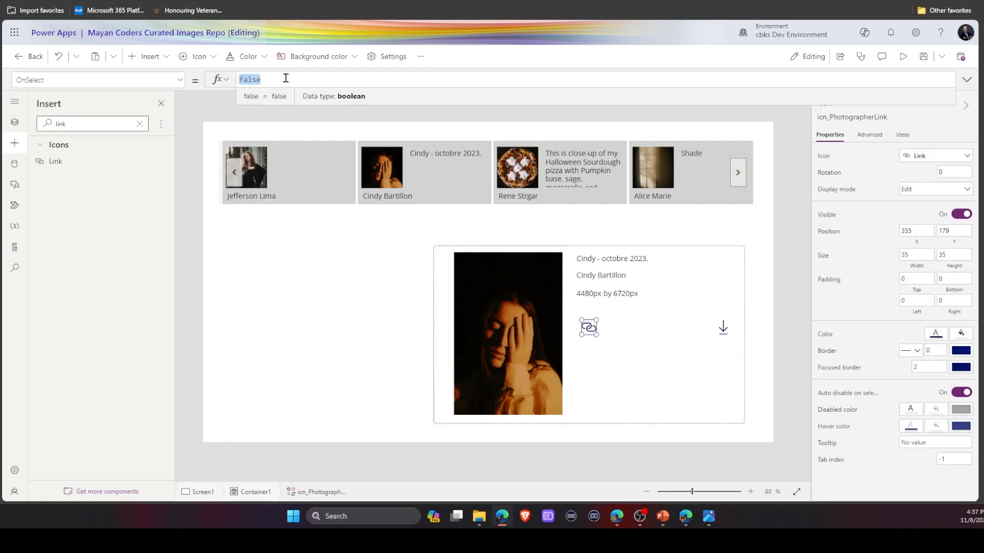
text(Launch()
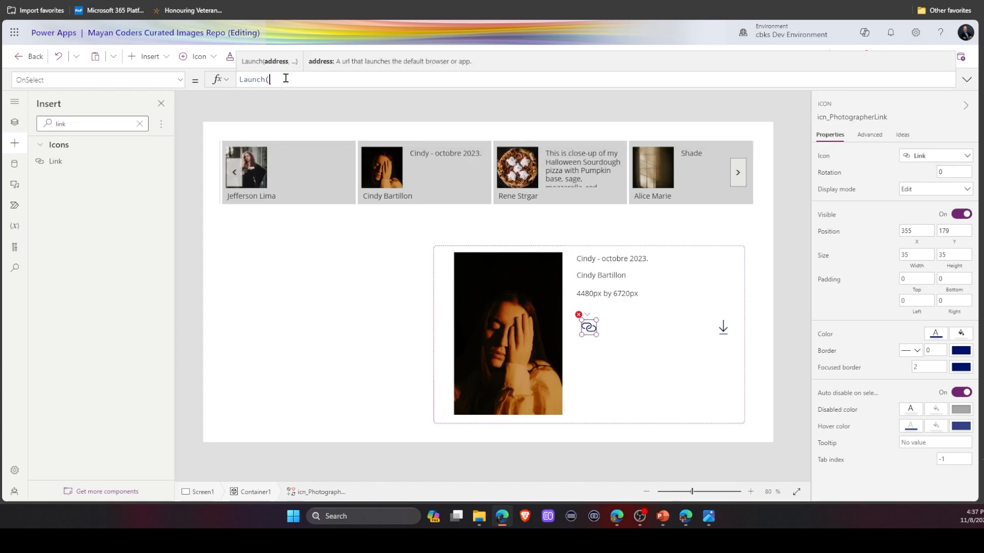
text(glr_Images.Selected)
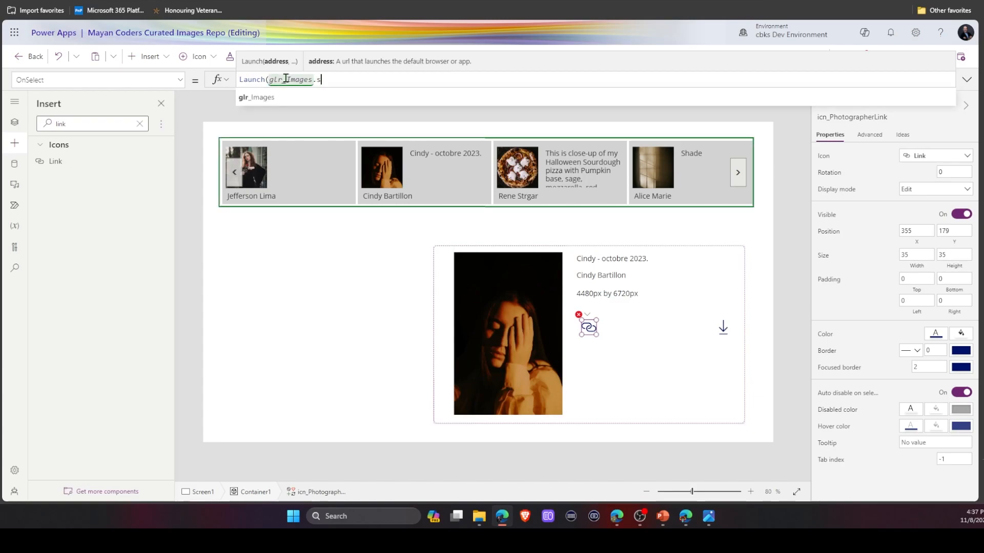
text(.p)
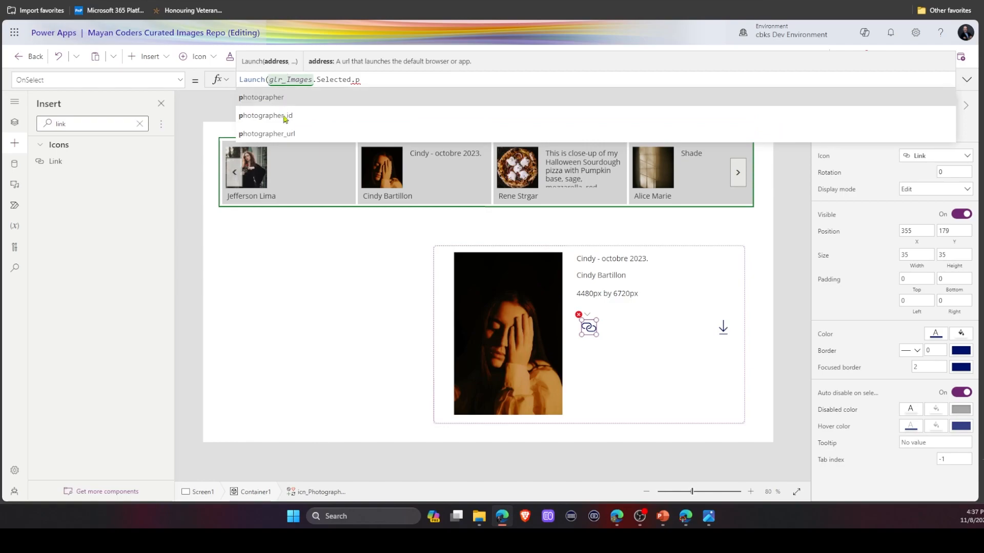
click(277, 133)
text())
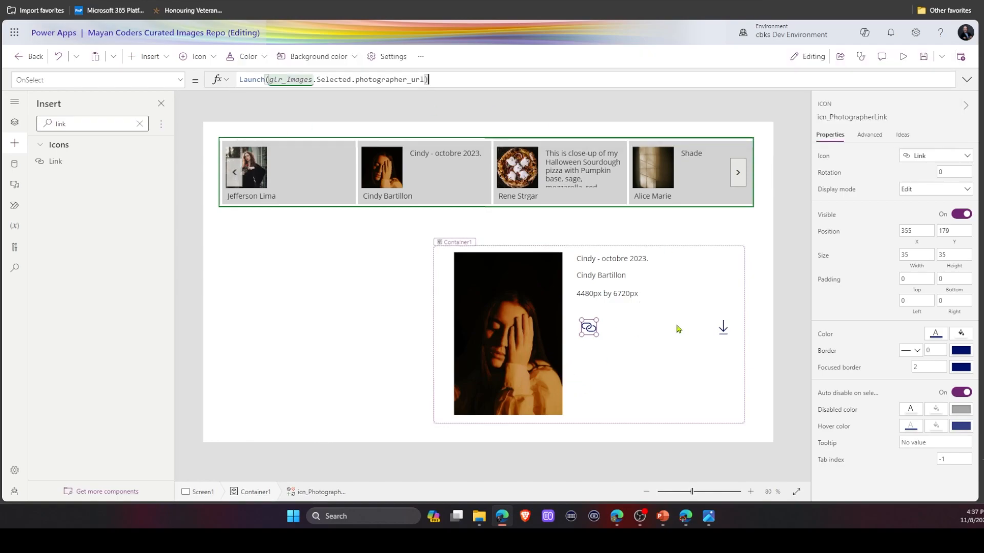
Set the download icon's OnSelect to Launch(glr_Images.Selected.src.original) and open the app preview.
click(723, 327)
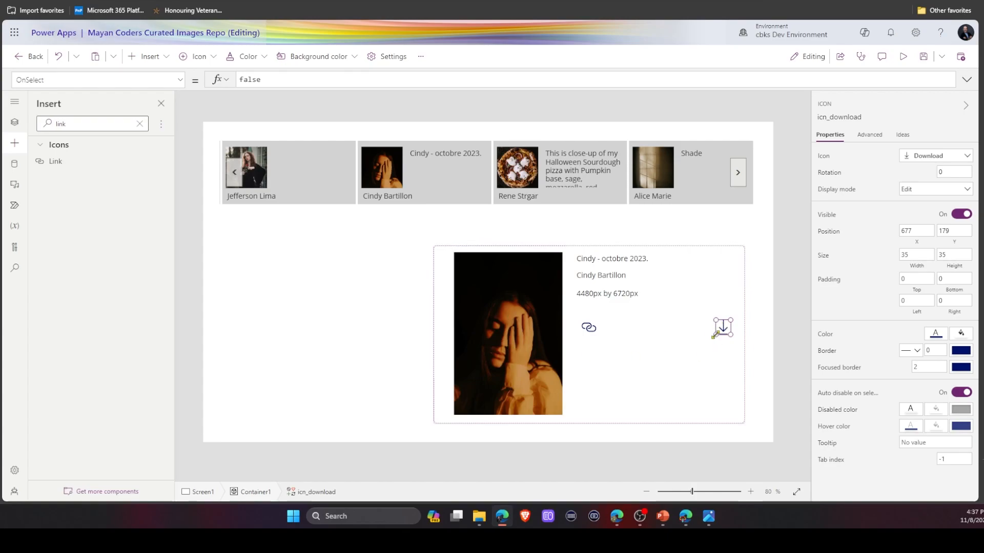
double_click(292, 79)
text(lau)
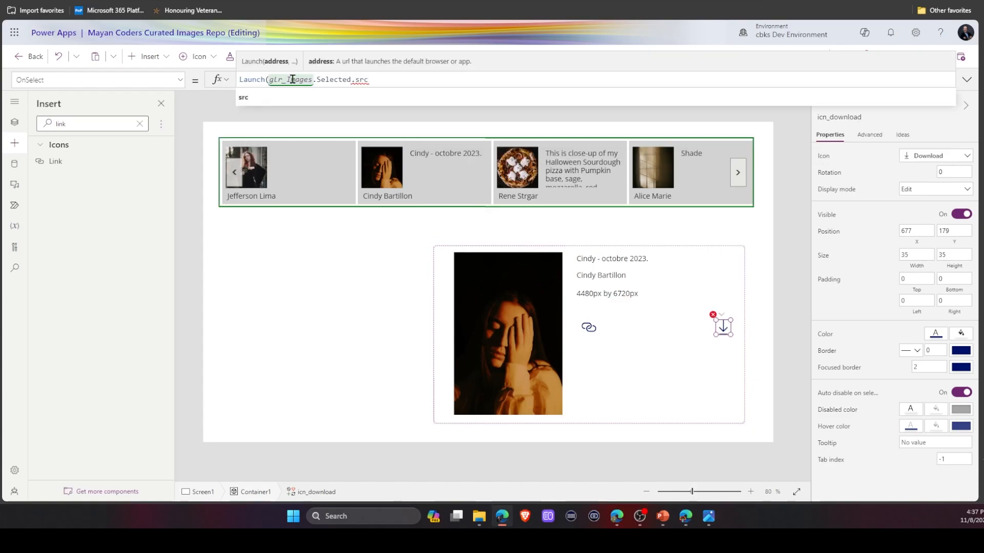
text(.)
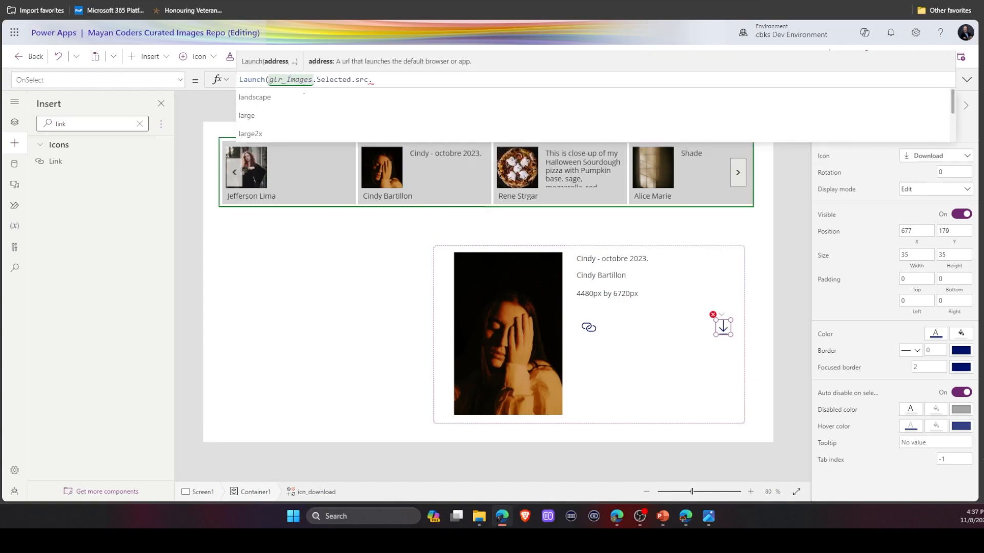
scroll(262, 115, down, 2)
click(262, 115)
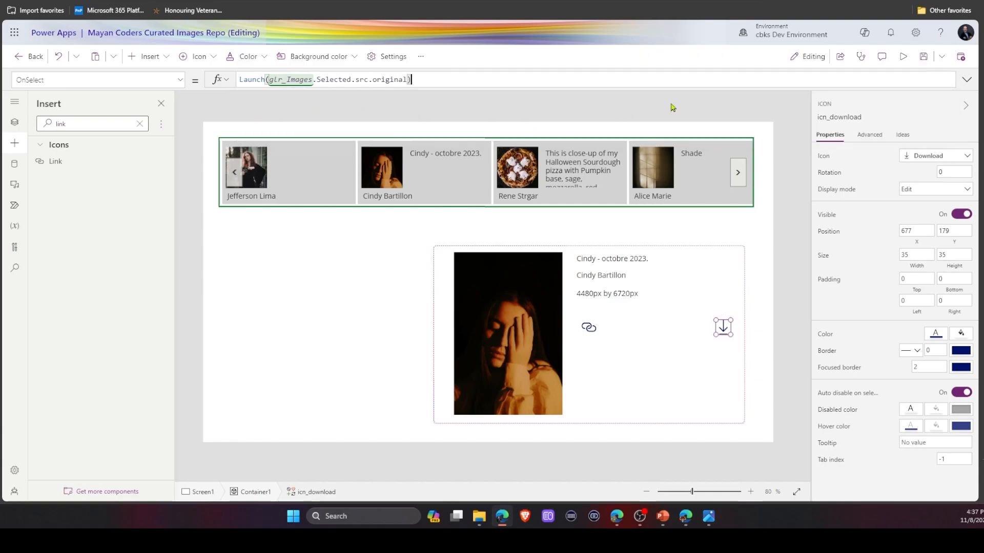
click(910, 64)
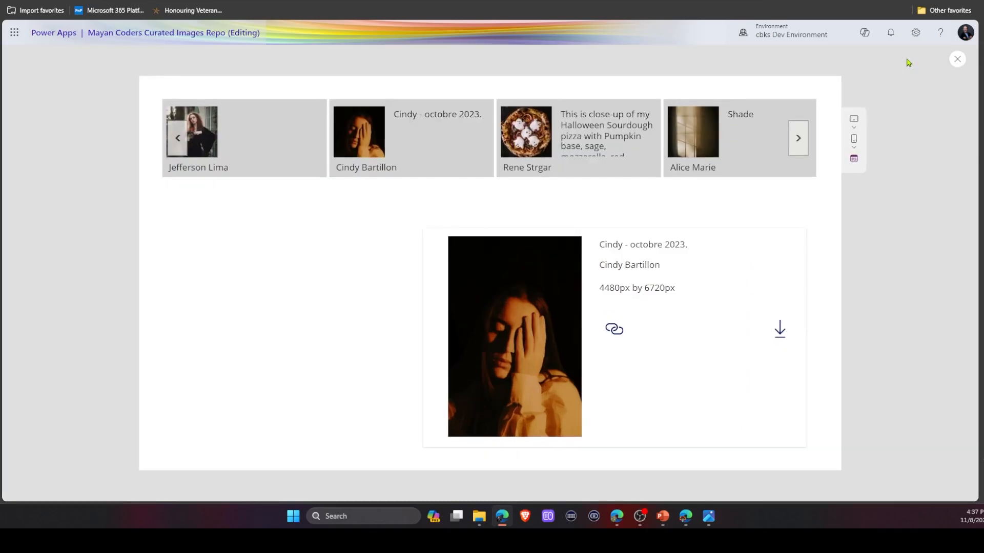
In the preview, test the photographer link icon and browse the opened photographer's Pexels gallery page.
click(614, 330)
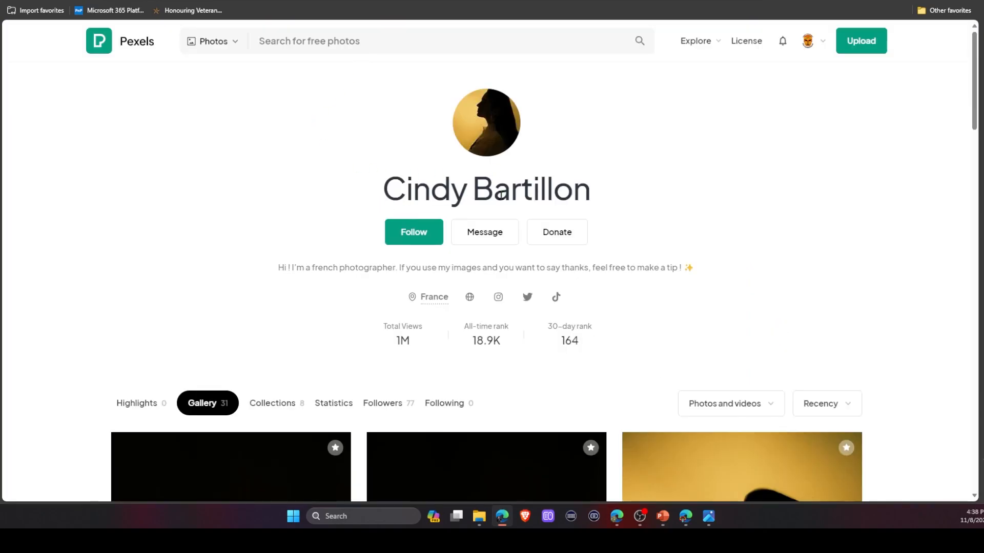
key(ctrl+w)
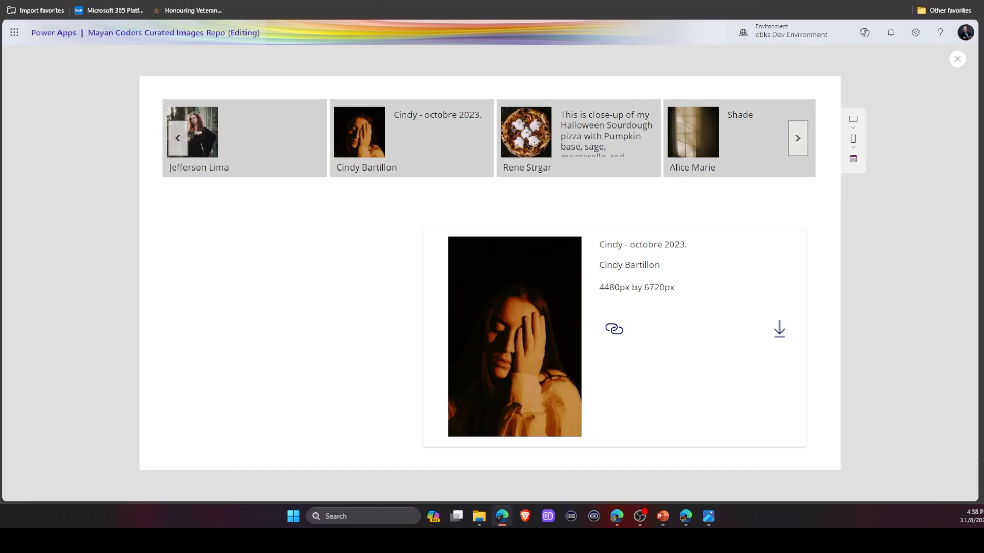
click(680, 267)
scroll(286, 190, down, 15)
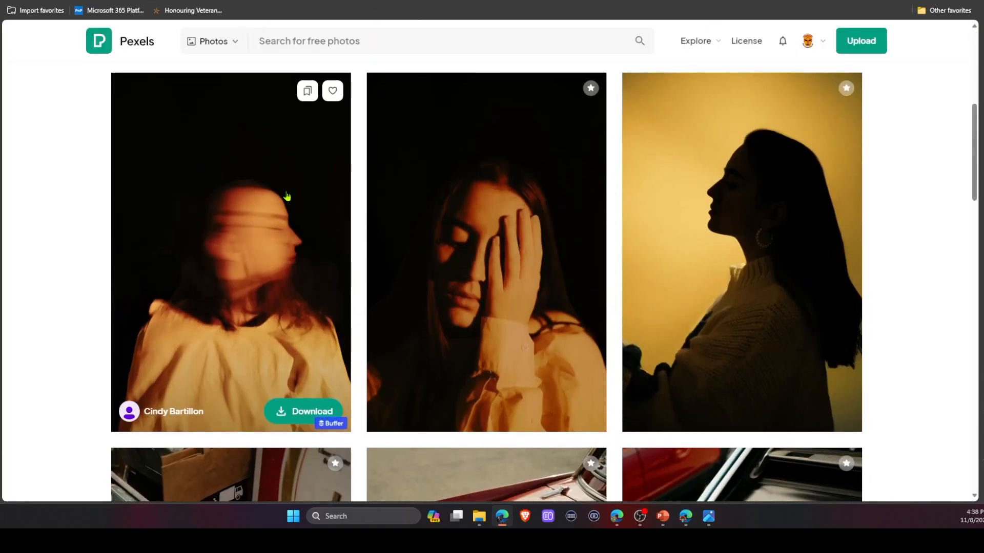
scroll(287, 186, down, 15)
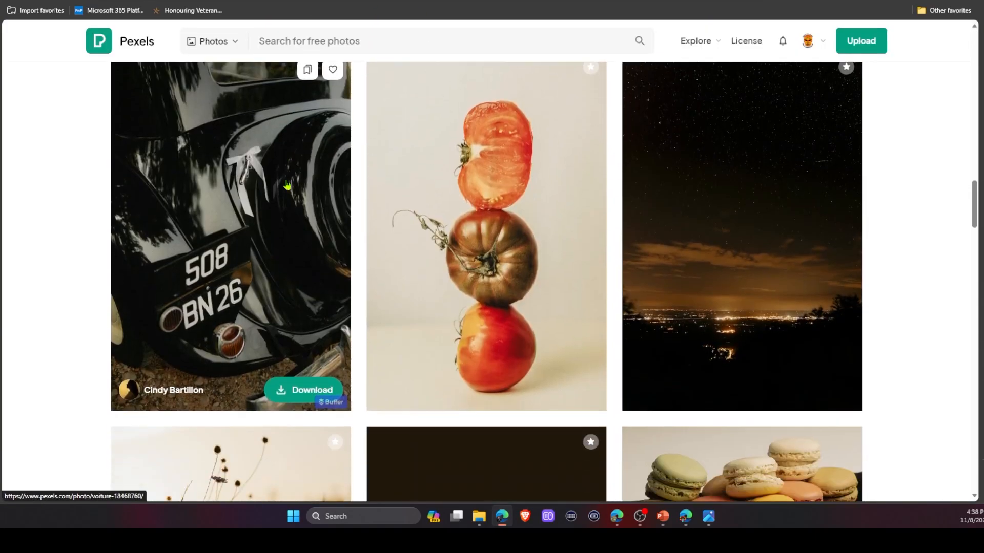
scroll(287, 185, down, 8)
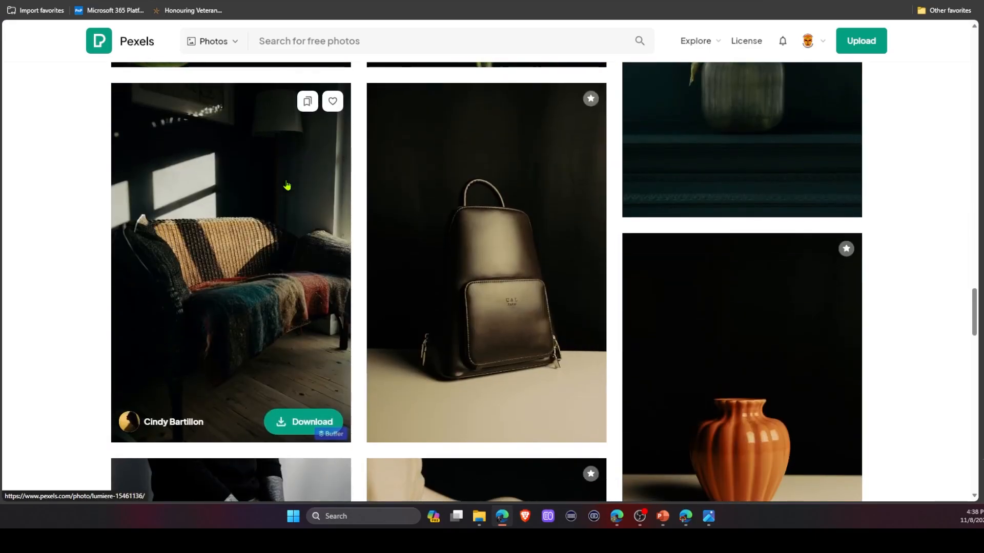
scroll(287, 182, up, 20)
scroll(289, 173, up, 18)
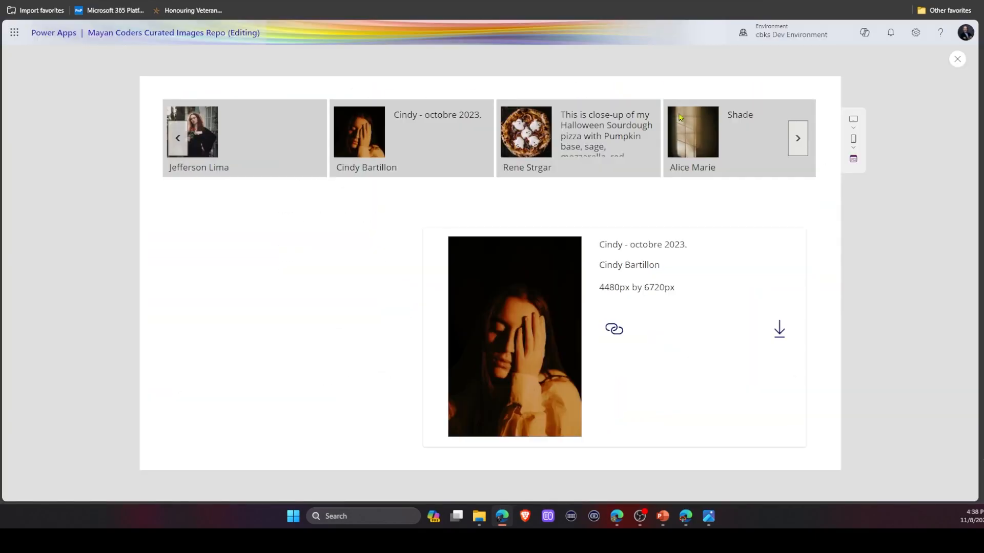
Test the download icon, viewing the opened original-size photo and closing its tab.
click(779, 329)
click(448, 255)
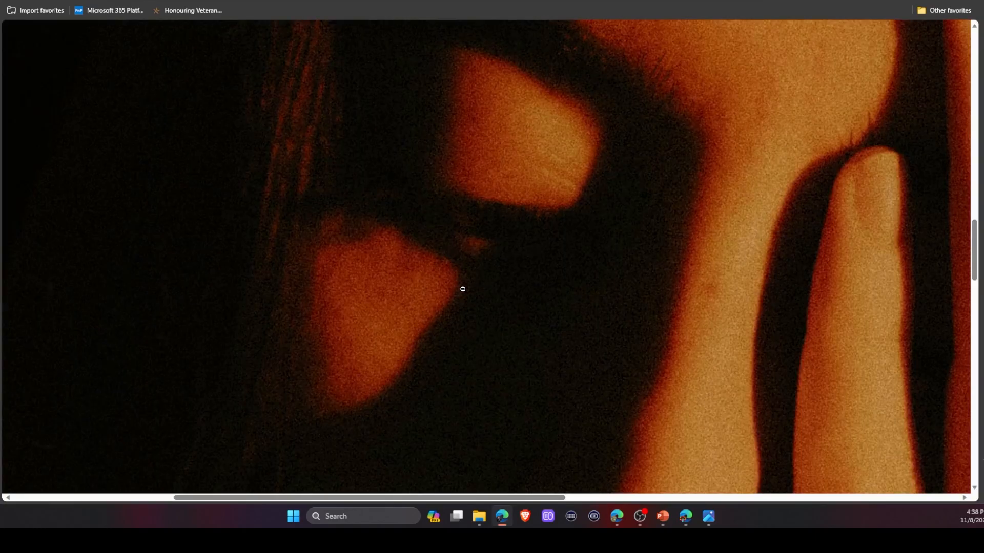
key(ctrl+w)
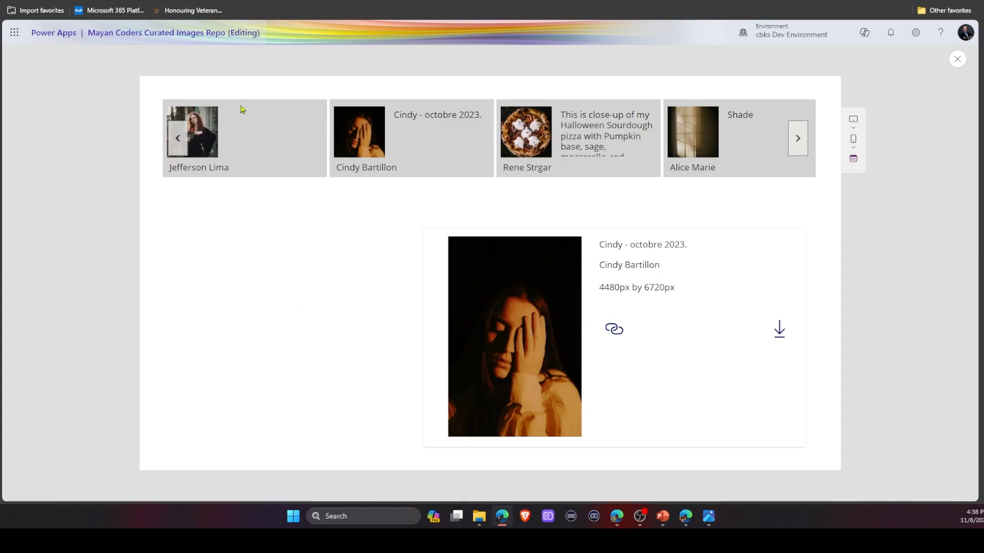
Scroll the gallery back, select the 'the autumn is here' photo and test its photographer link page.
click(183, 138)
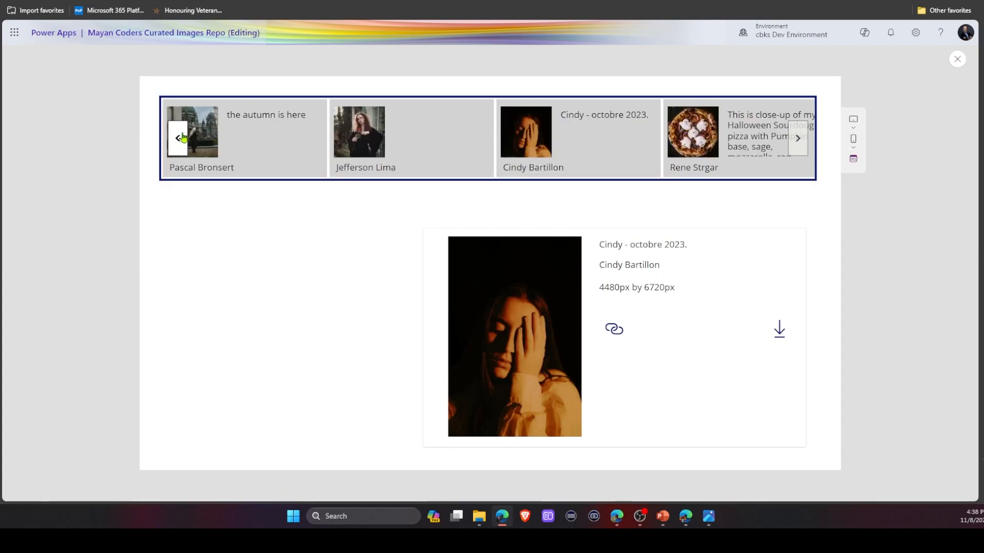
click(174, 138)
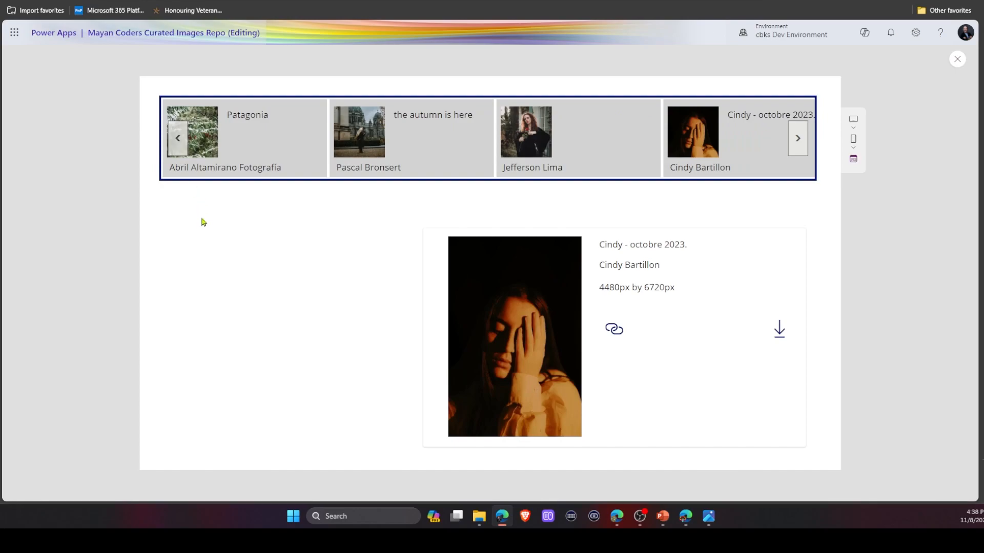
click(361, 132)
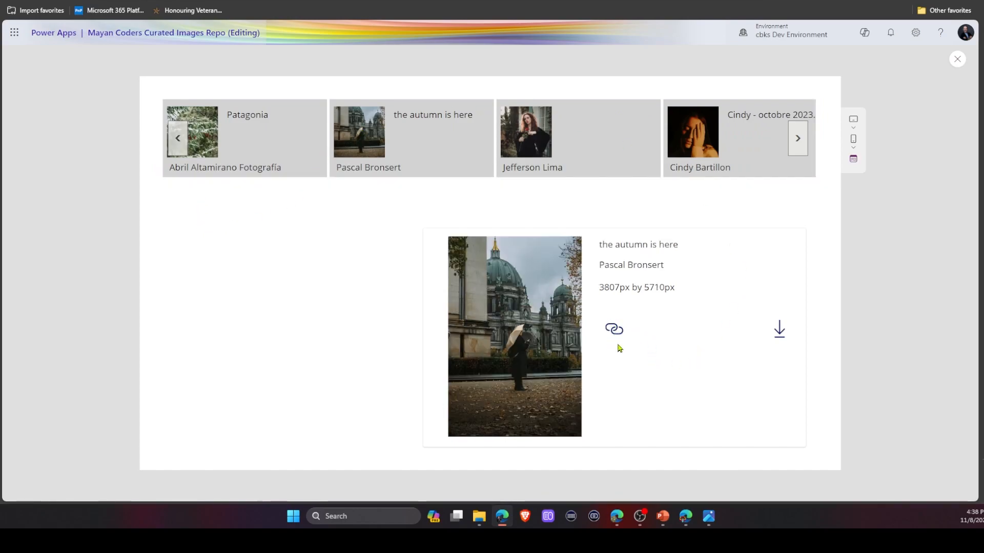
click(614, 329)
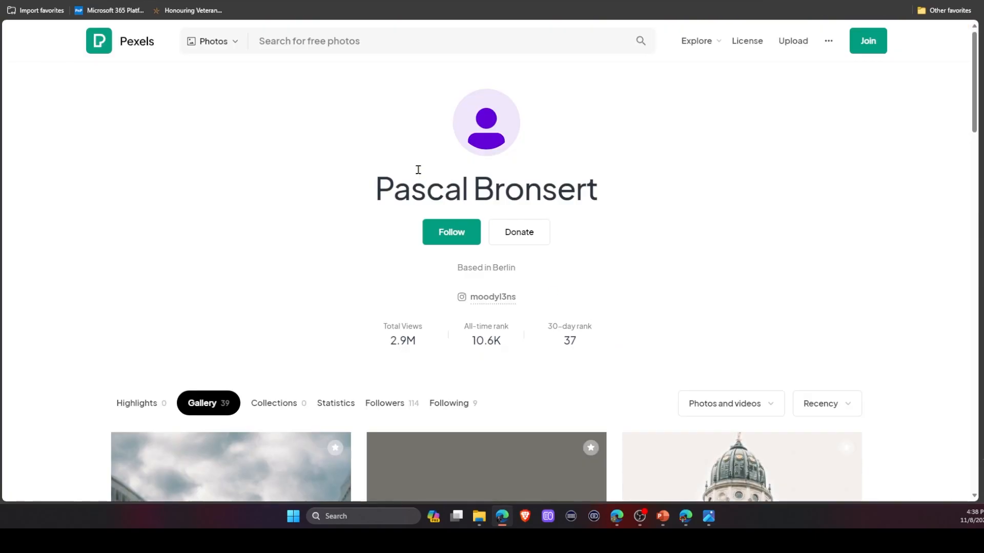
scroll(488, 213, down, 10)
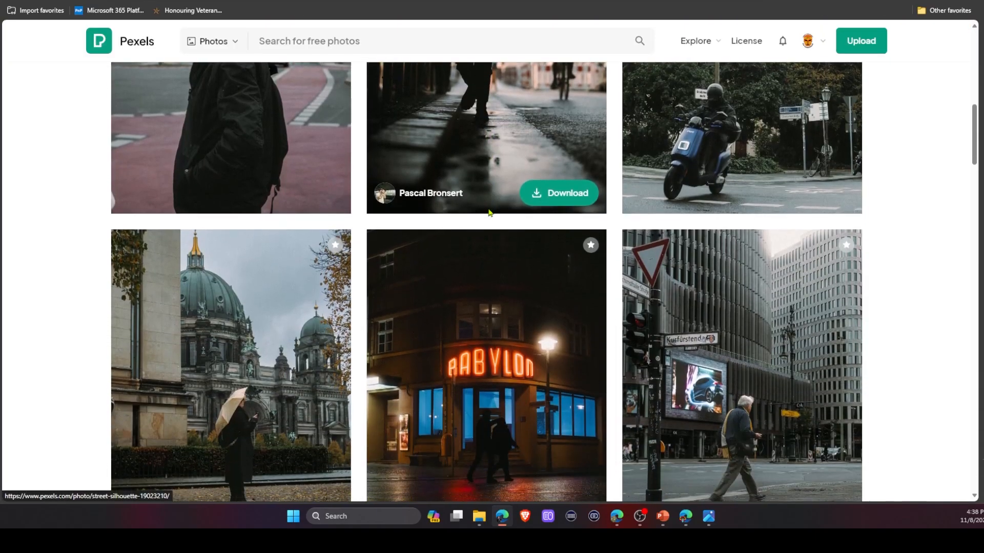
scroll(490, 213, down, 15)
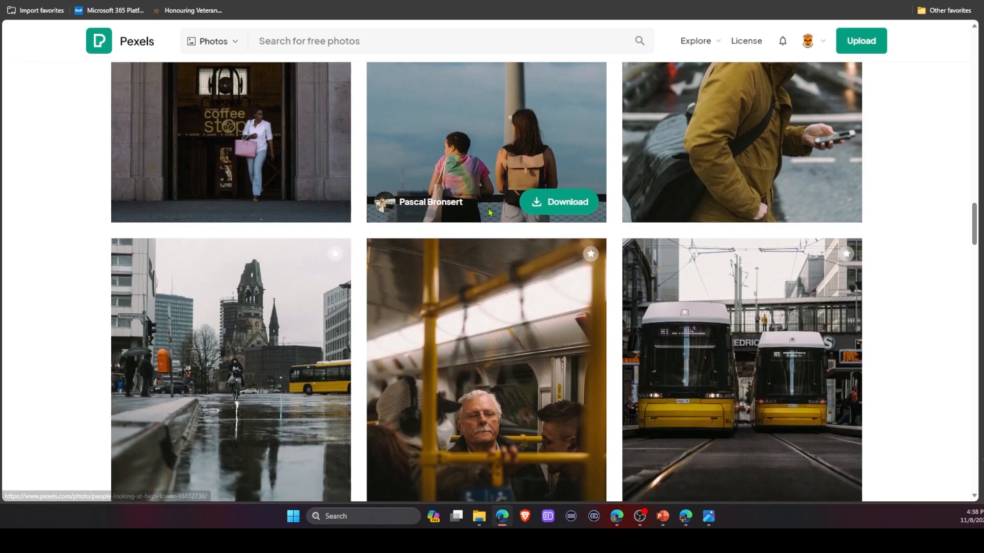
scroll(491, 213, up, 13)
key(ctrl+w)
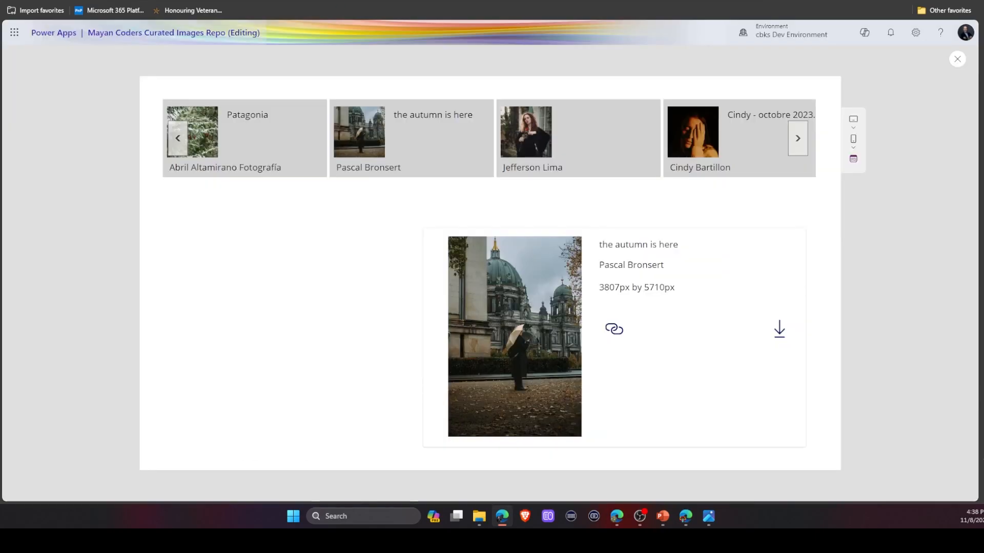
Test the download icon for the selected autumn photo and close the image tab.
click(779, 330)
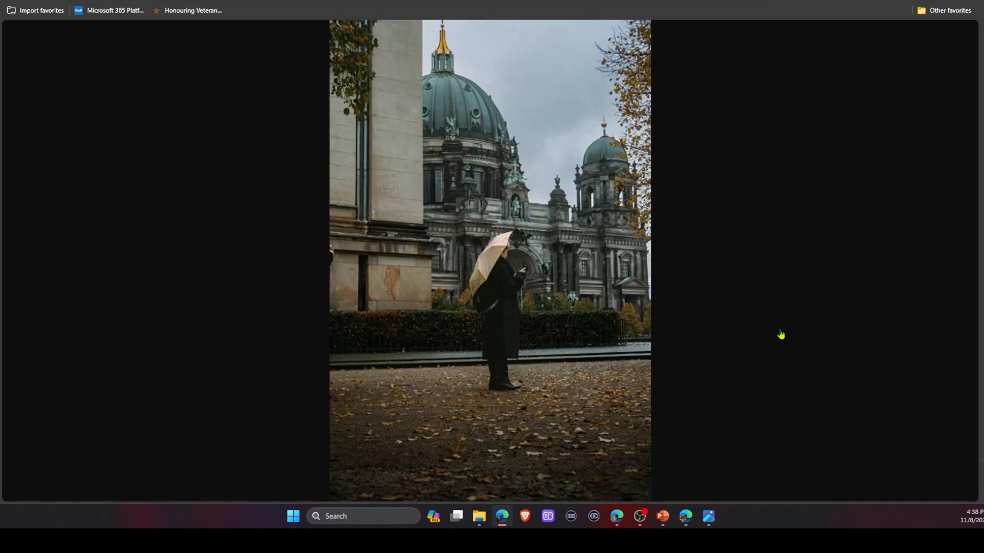
click(525, 290)
scroll(525, 288, up, 5)
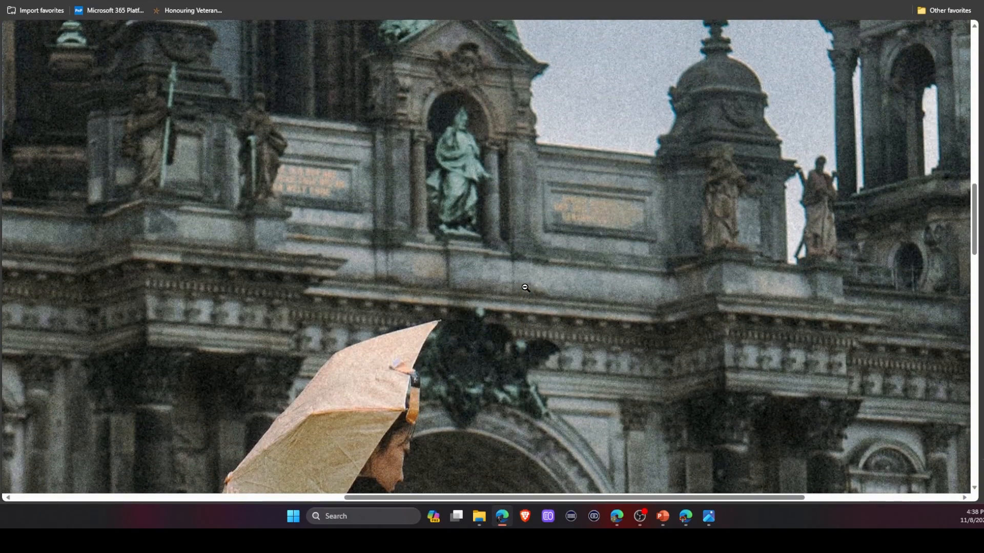
key(ctrl+w)
Set icn_PhotographerLink's Y to lbl_dimensions.Y + lbl_dimensions.Height +5 so it sits below the dimensions label.
click(961, 58)
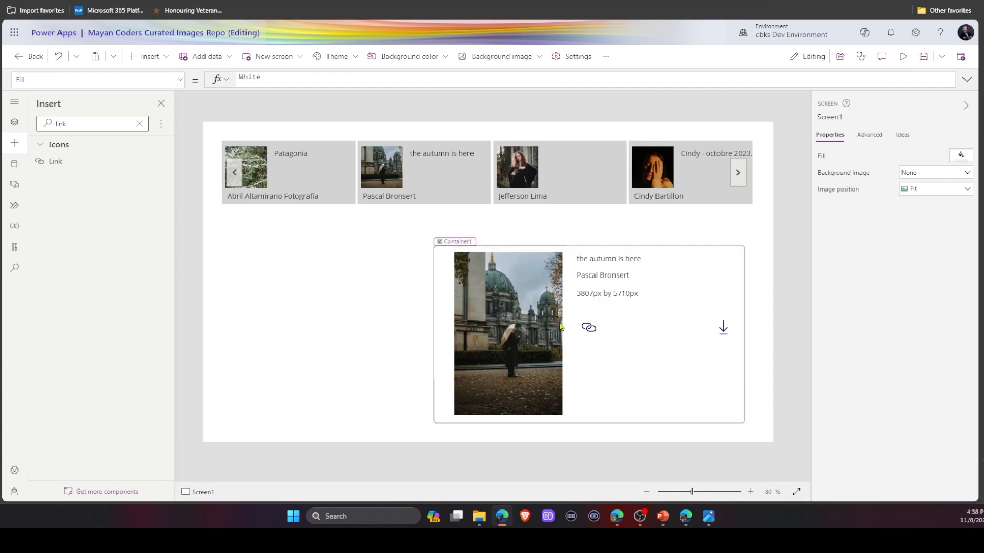
click(588, 329)
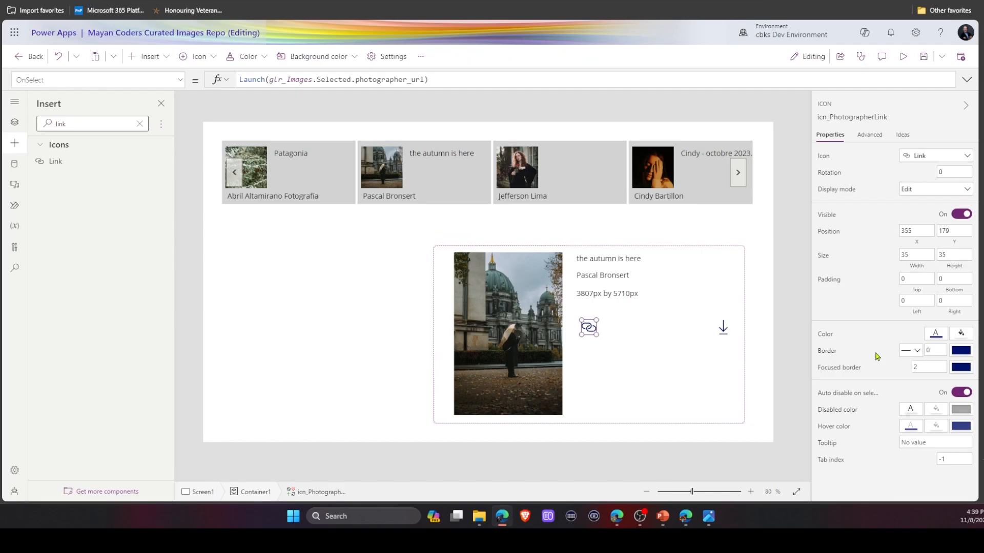
click(954, 233)
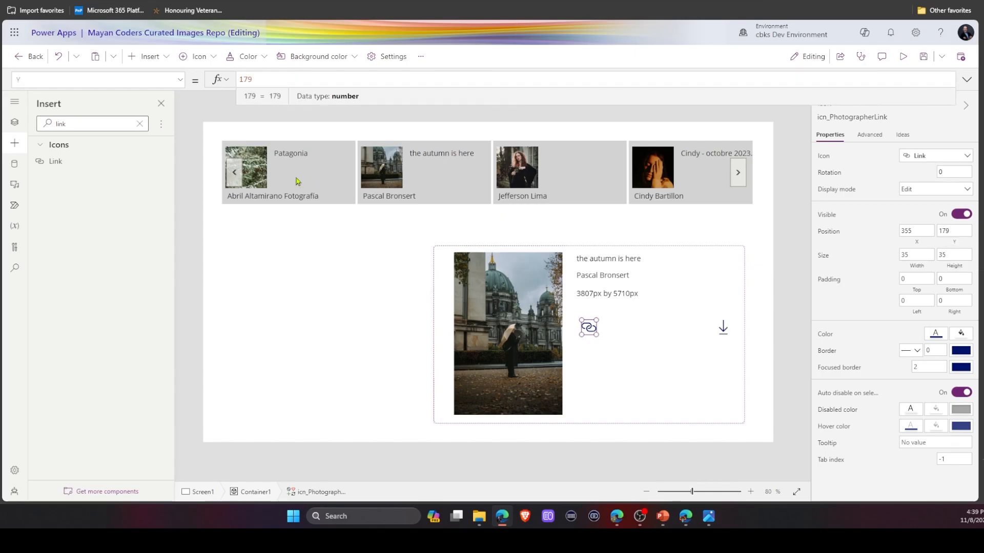
double_click(288, 76)
text(lbl)
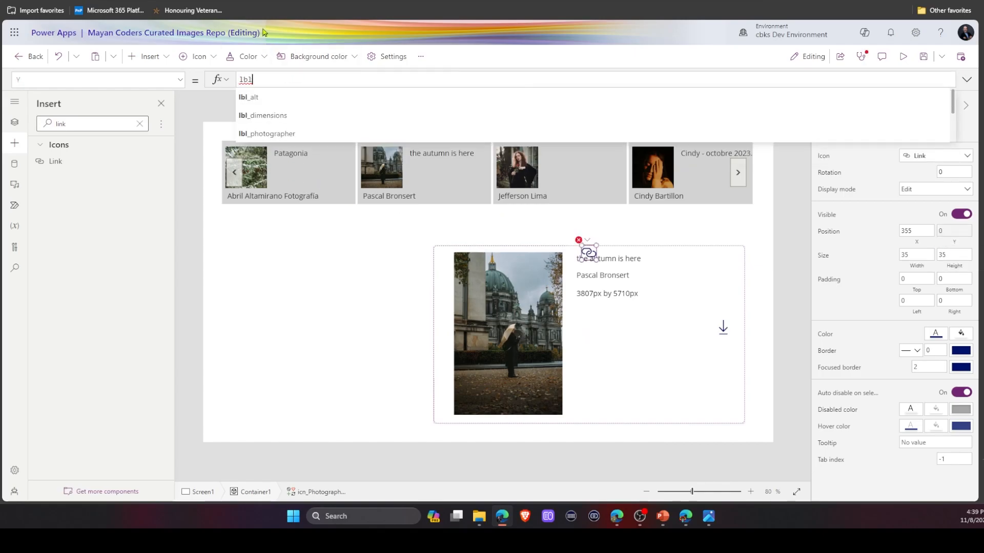
click(262, 115)
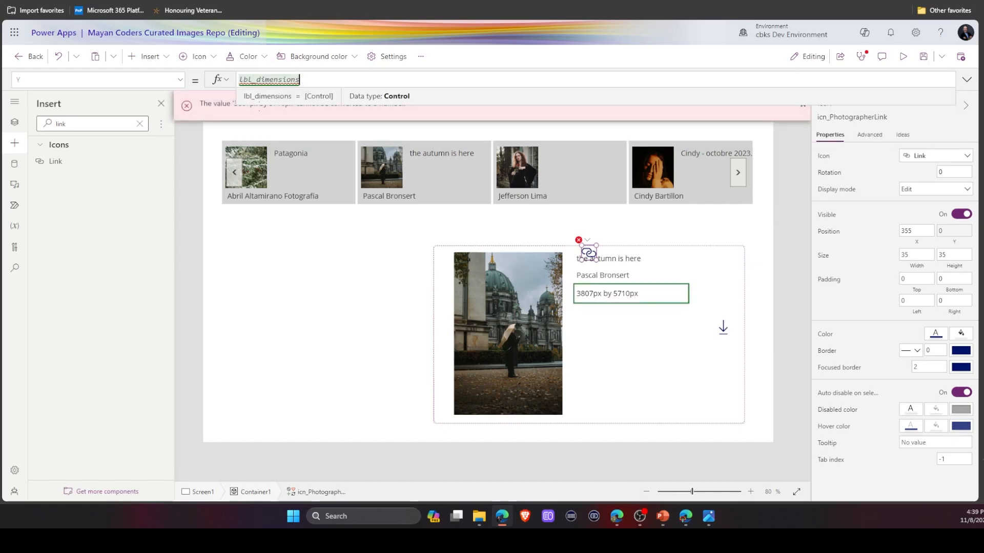
text(.y)
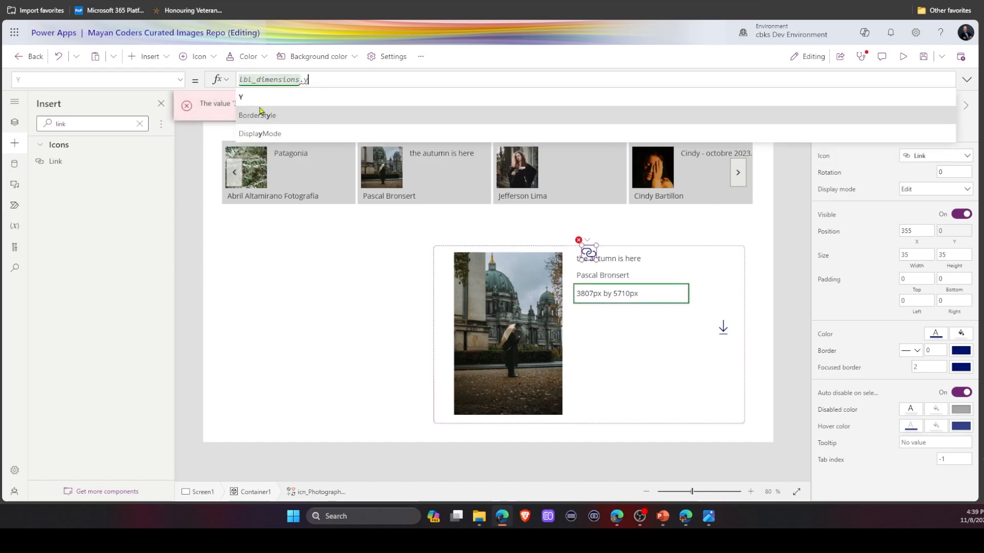
text( + lb)
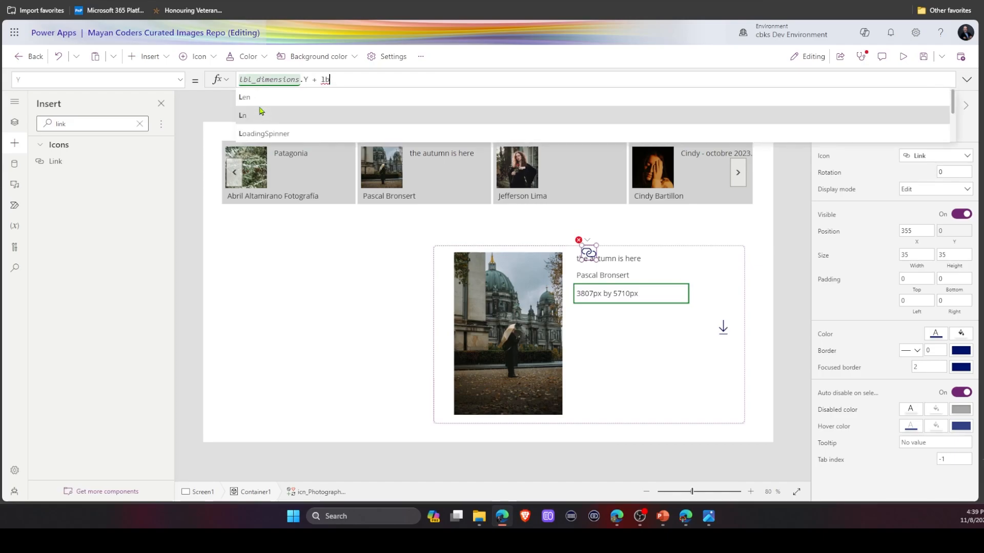
text(l)
click(262, 116)
text(.)
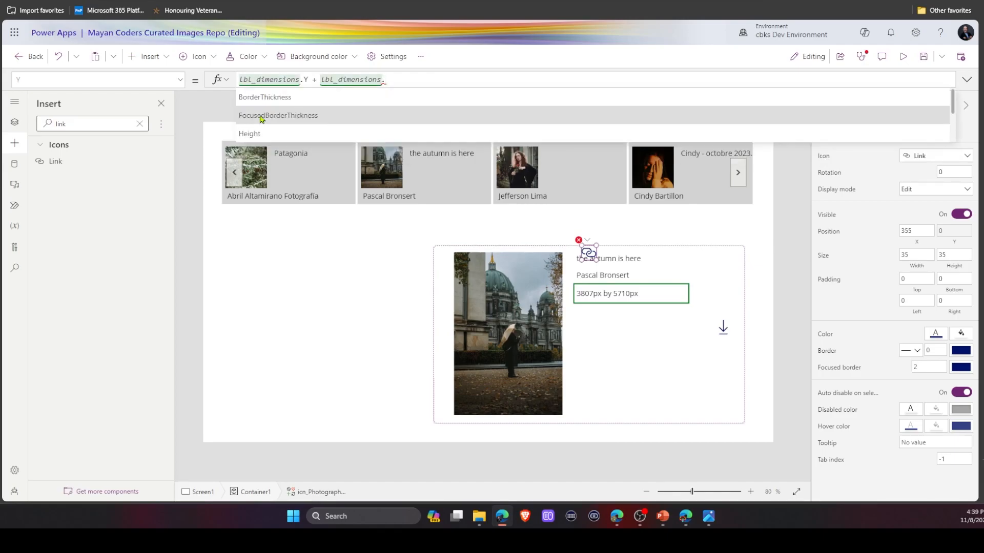
text(he)
key(Tab)
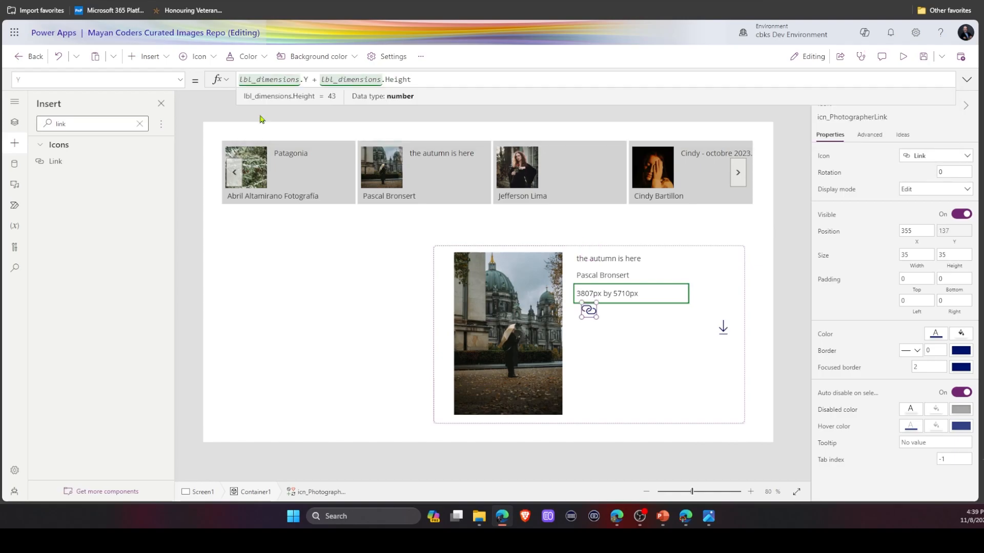
text(+5)
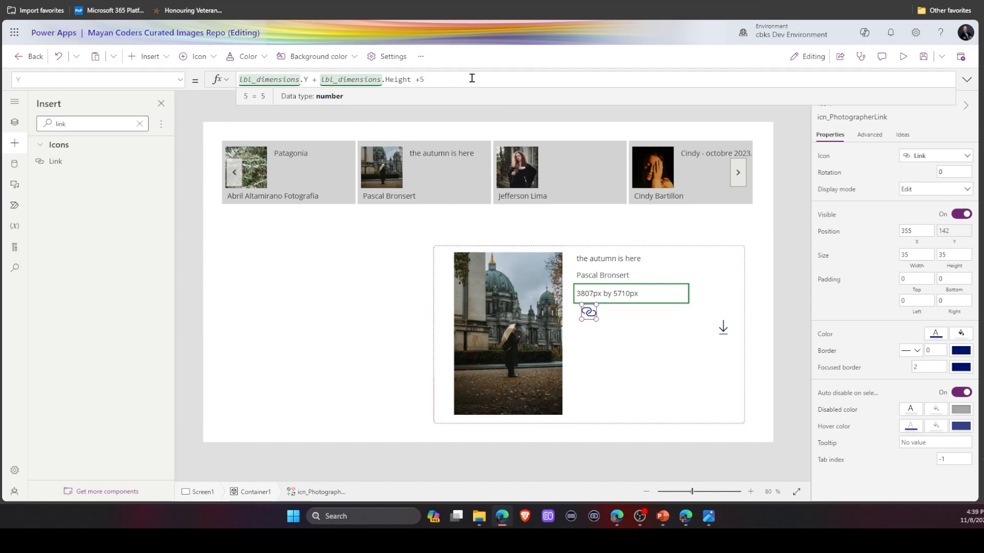
Copy the Y formula and paste it into icn_download's Y property to align it with the link icon.
key(ctrl+a)
key(ctrl+c)
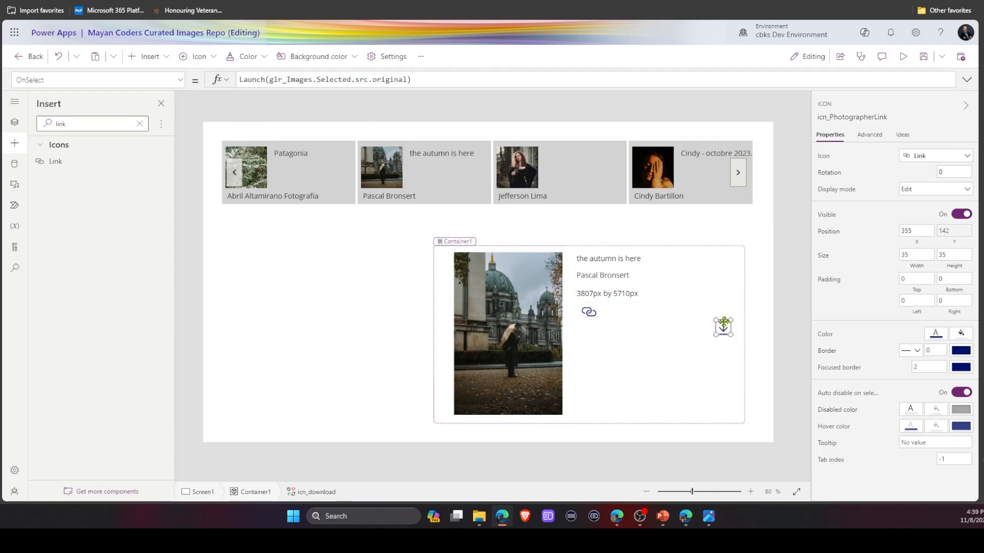
click(723, 325)
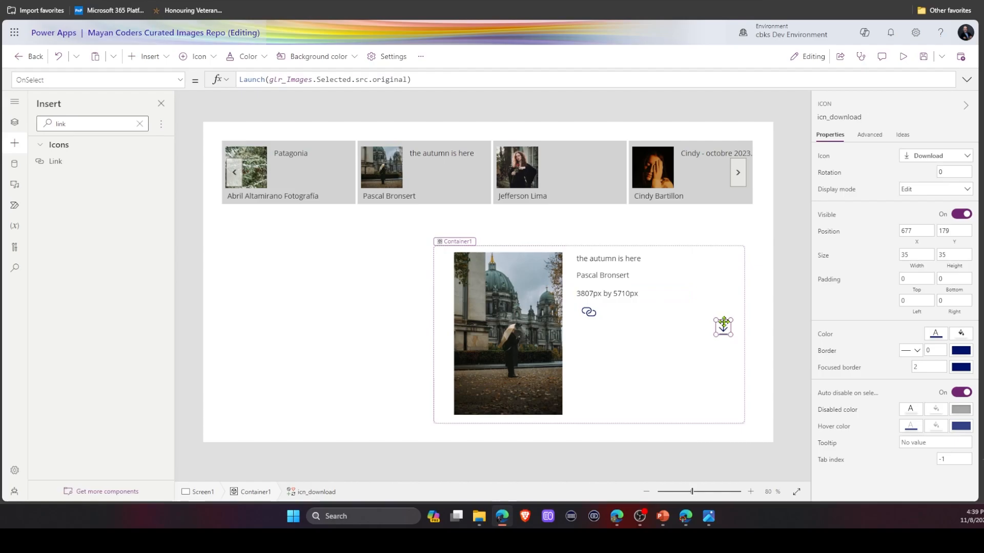
click(954, 242)
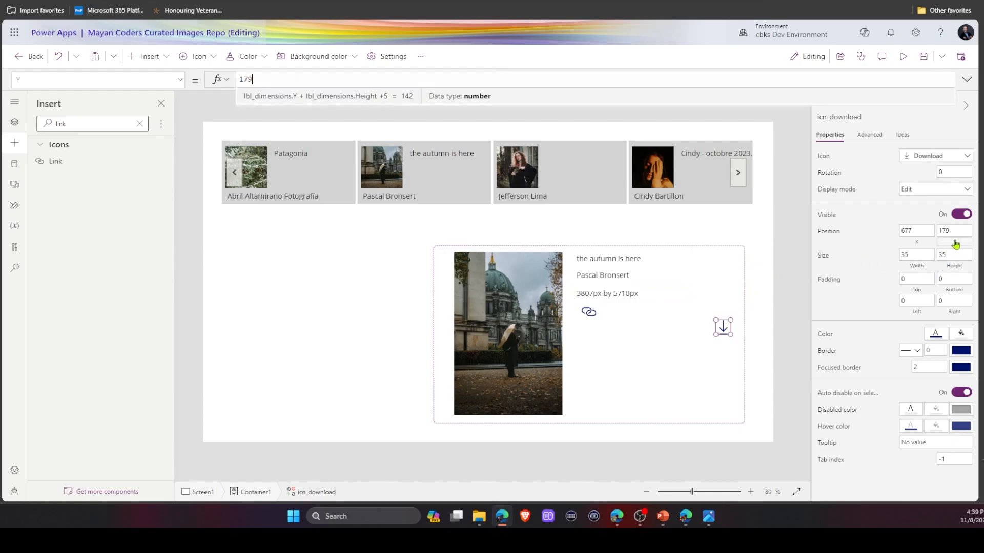
double_click(288, 78)
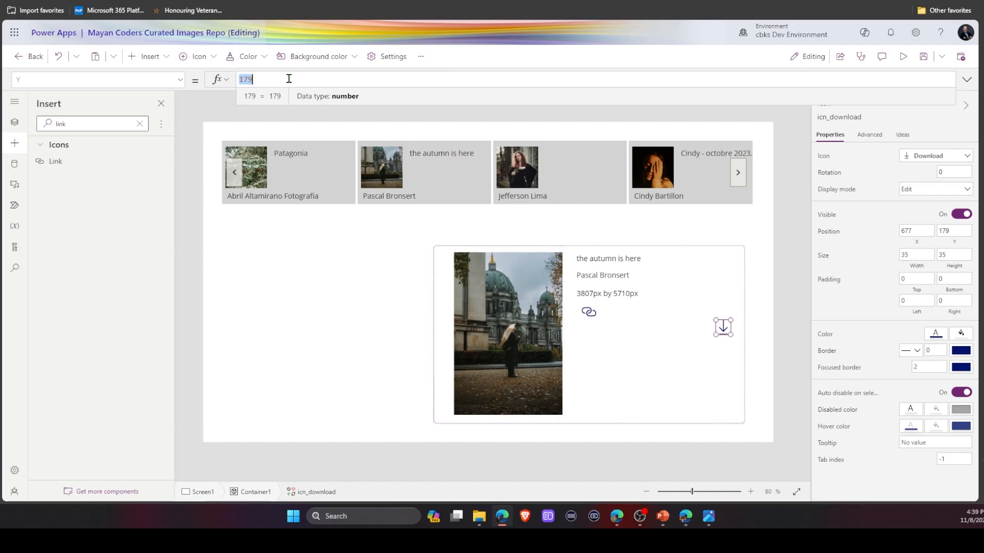
key(ctrl+v)
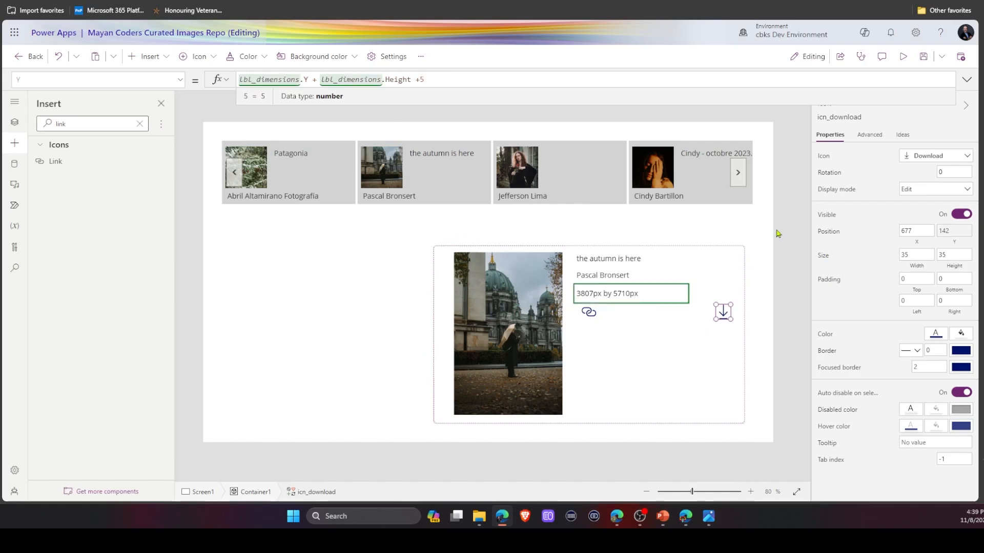
click(777, 234)
Preview the app, page the gallery forward, select the pizza photo and check the detail layout, then exit.
click(903, 57)
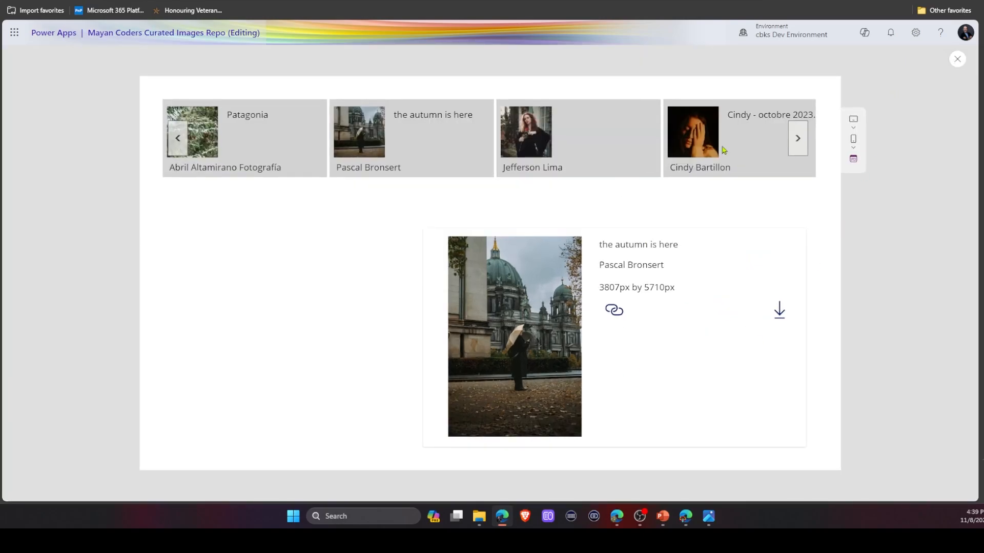
click(797, 138)
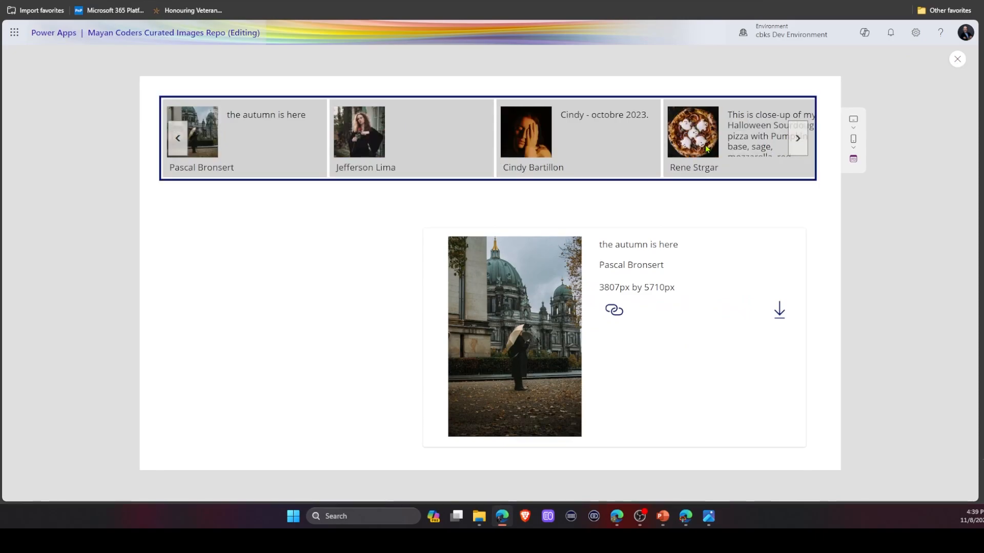
click(697, 140)
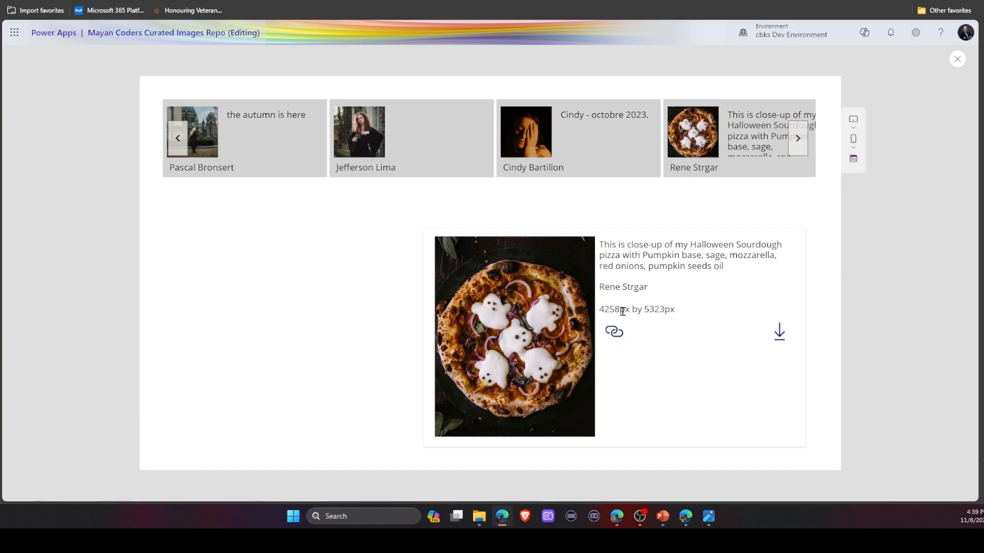
key(Escape)
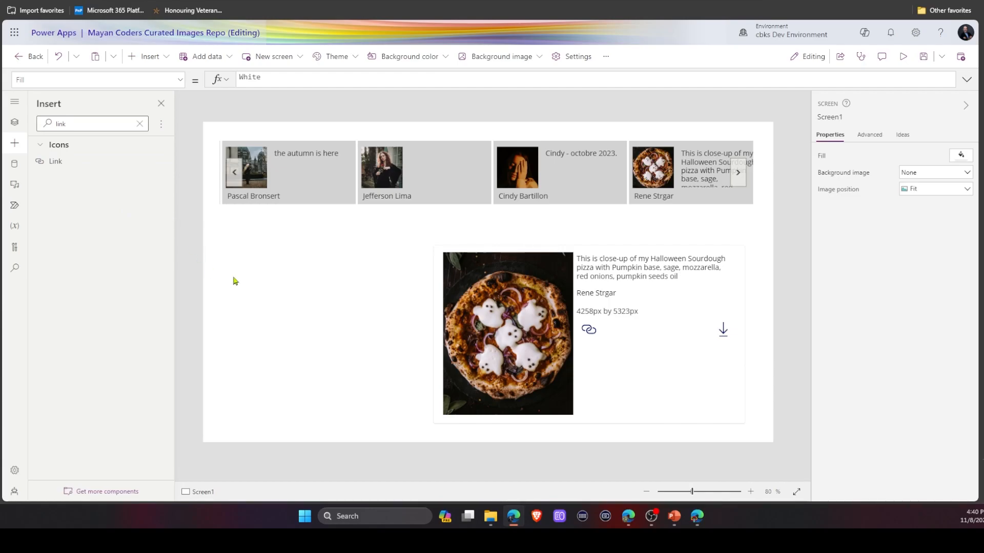
Select the image gallery and inspect its Items formula.
click(330, 187)
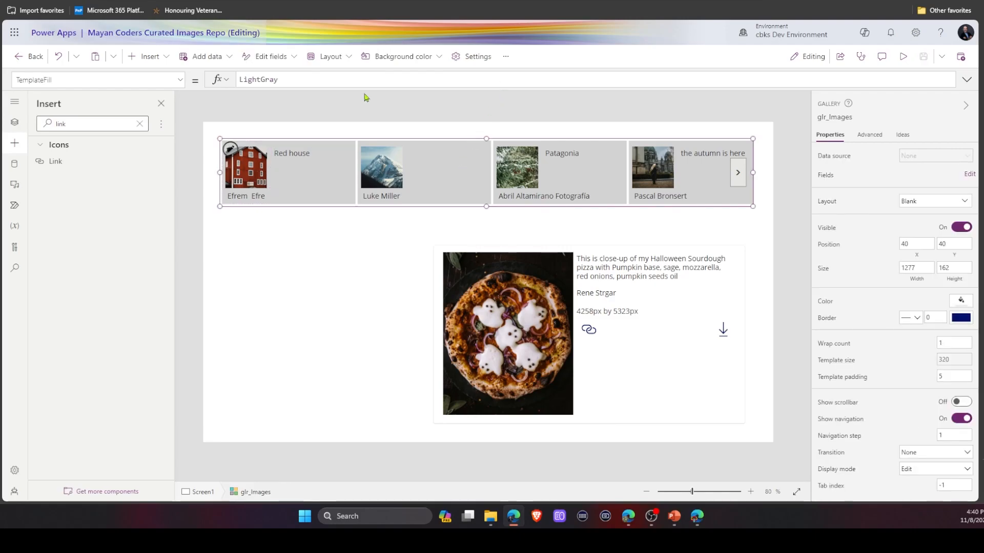
drag(463, 89, 463, 165)
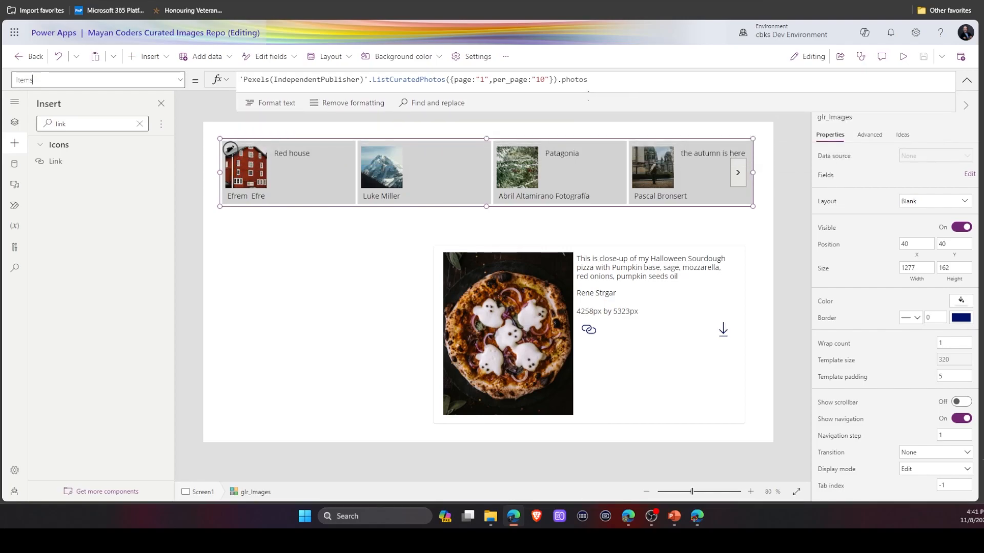
click(273, 347)
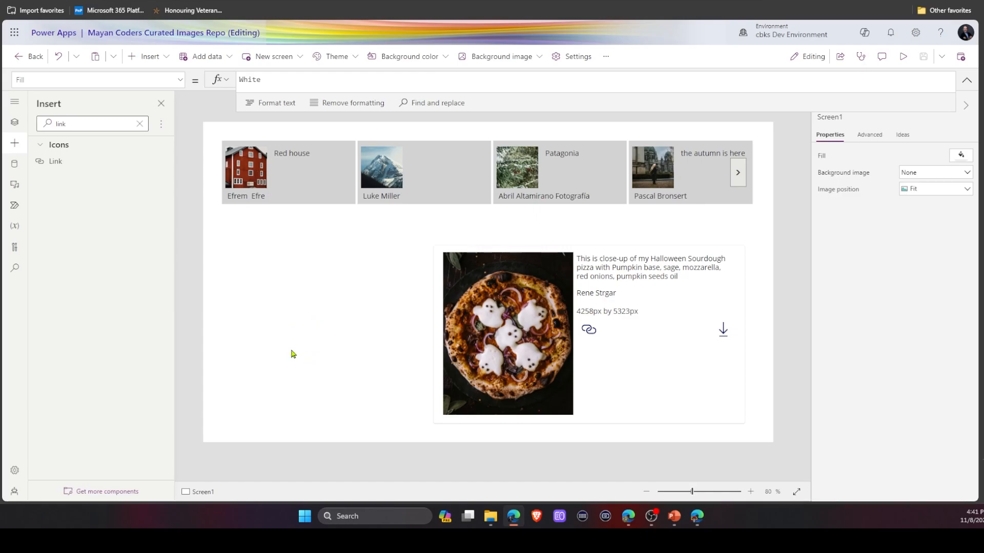
Add a new blank screen, then return to Screen1.
click(276, 58)
click(272, 136)
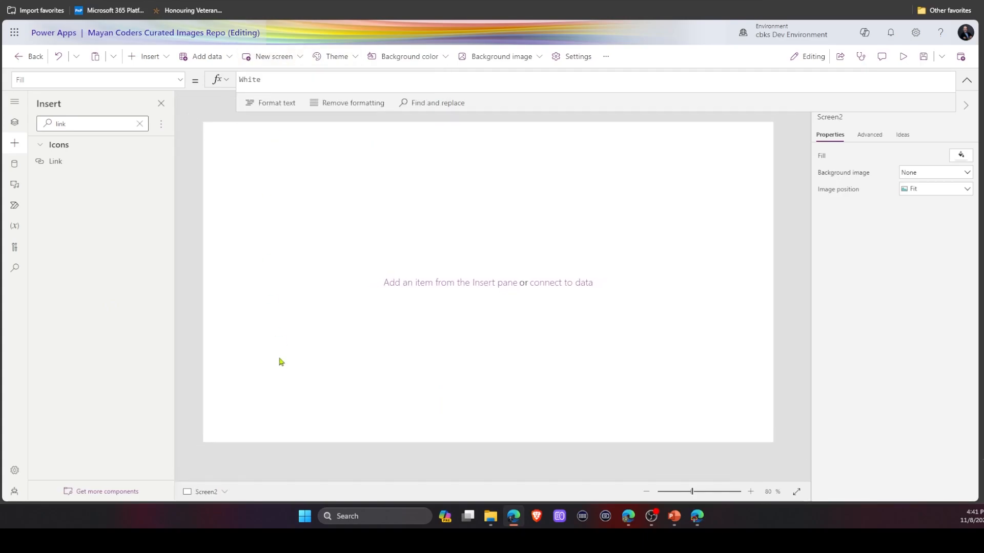
click(204, 493)
click(202, 461)
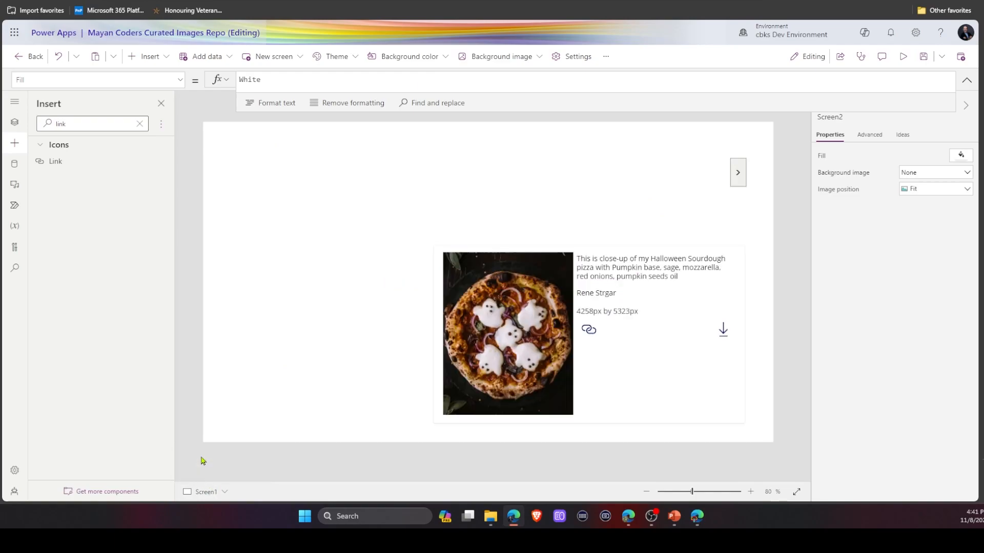
Set Screen1's OnVisible property to Set(randLowest, 1);.
click(16, 125)
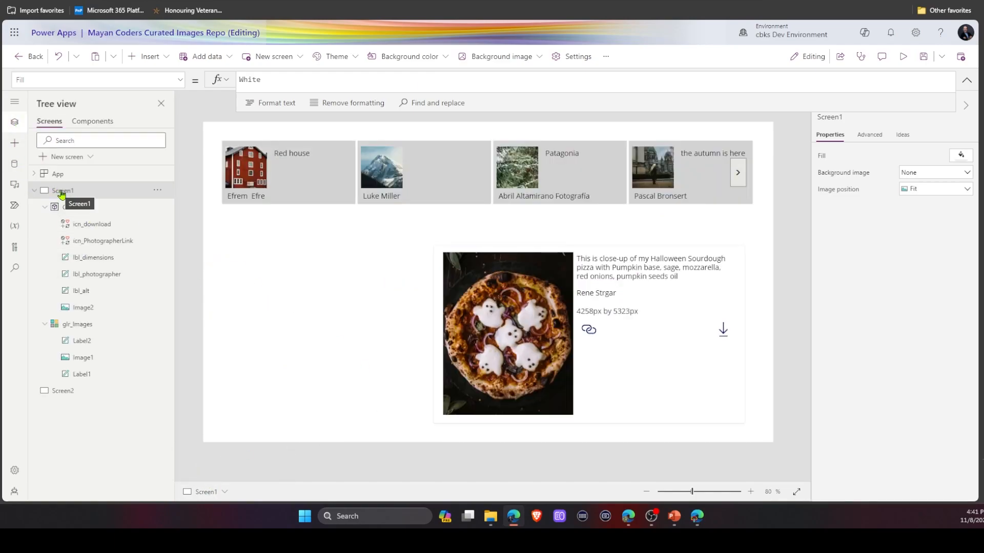
click(182, 82)
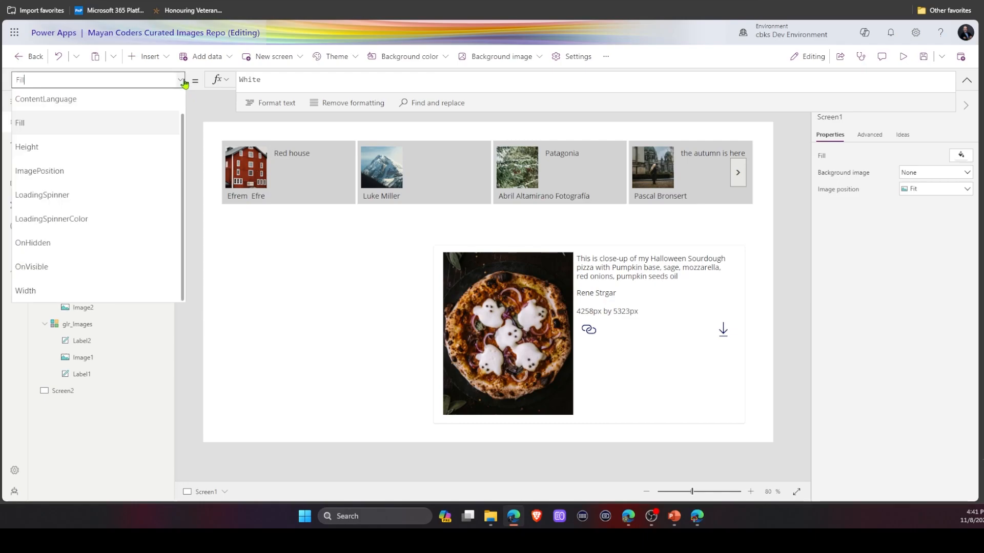
click(89, 265)
click(261, 83)
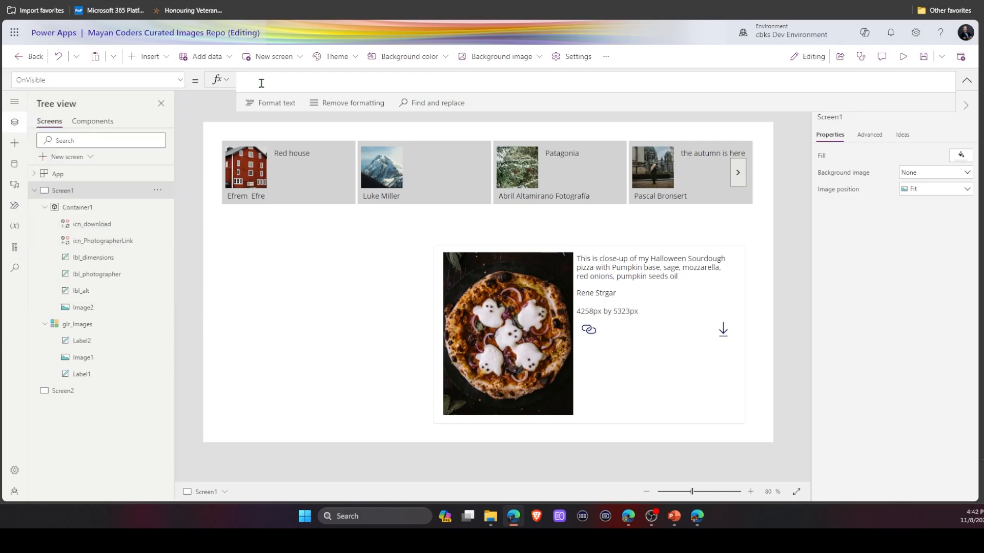
text(Set(randLowest, 1);)
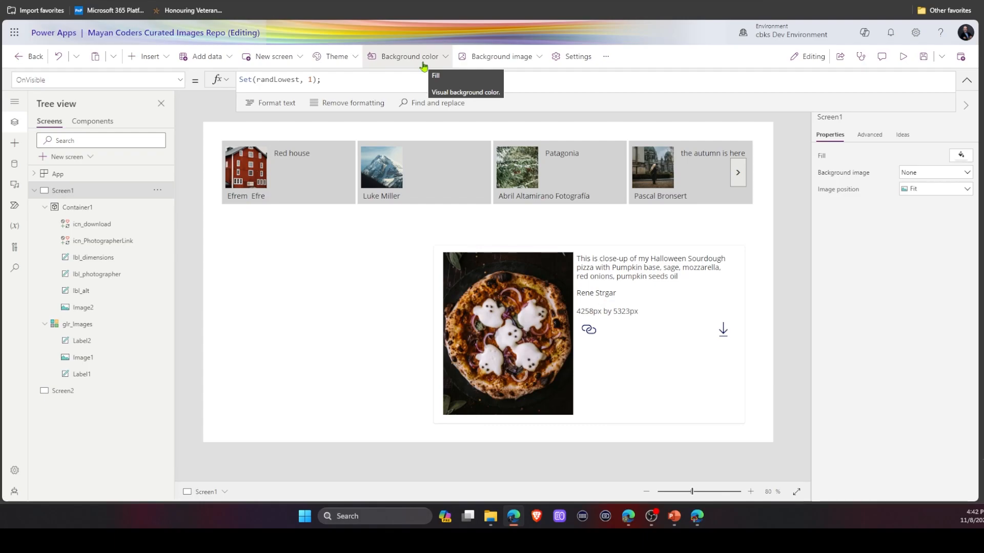
drag(429, 112, 436, 183)
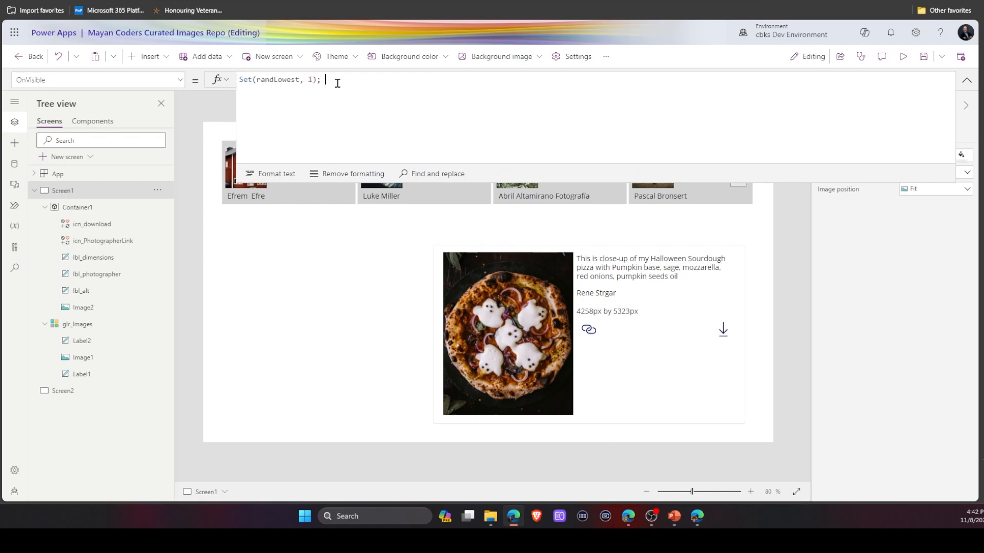
key(Return)
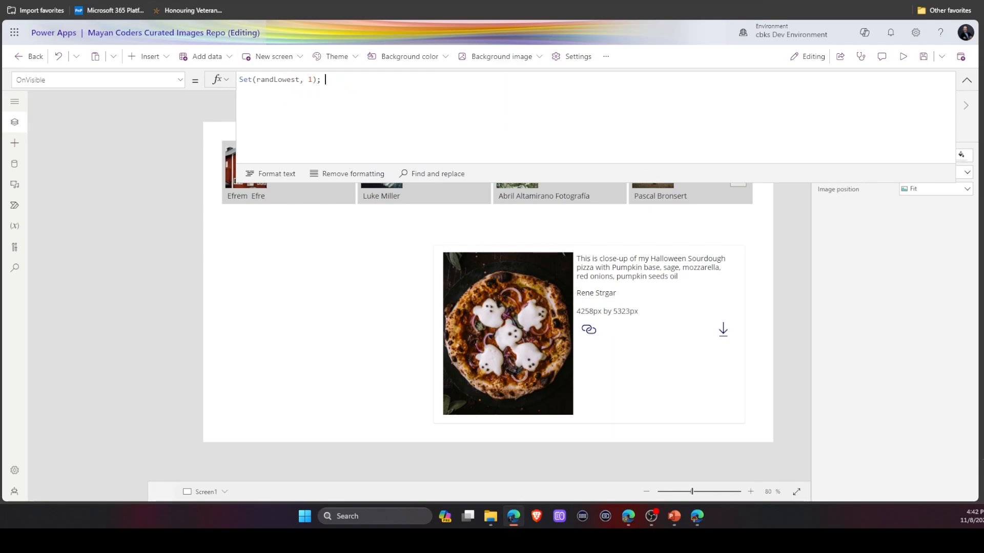
Add Set(randHighest, 99); and Set(randBetween, RoundDown(Rand() * (randHighest - randLowest + 1) + randLowest, 0)) to Screen1's OnVisible formula.
key(alt+Tab)
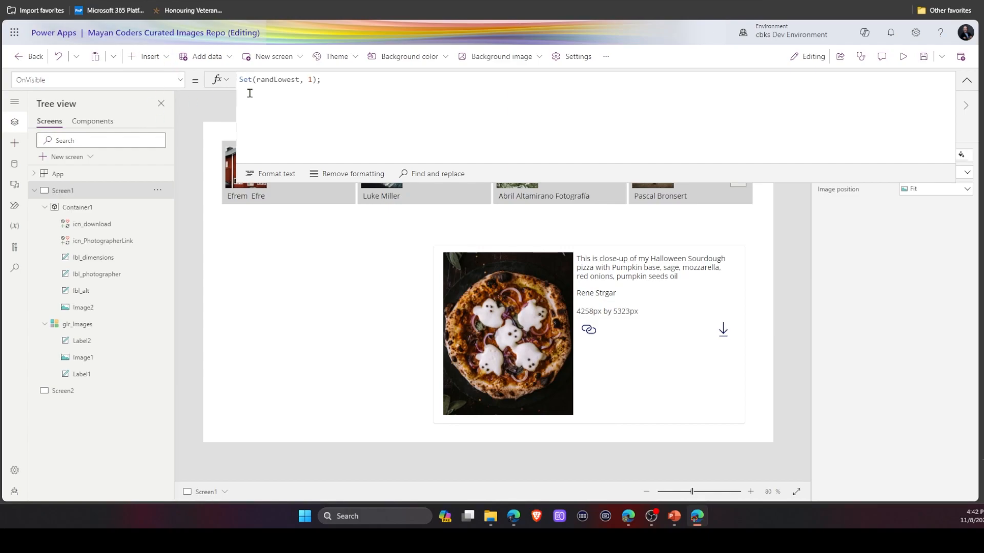
click(324, 99)
key(shift+Return)
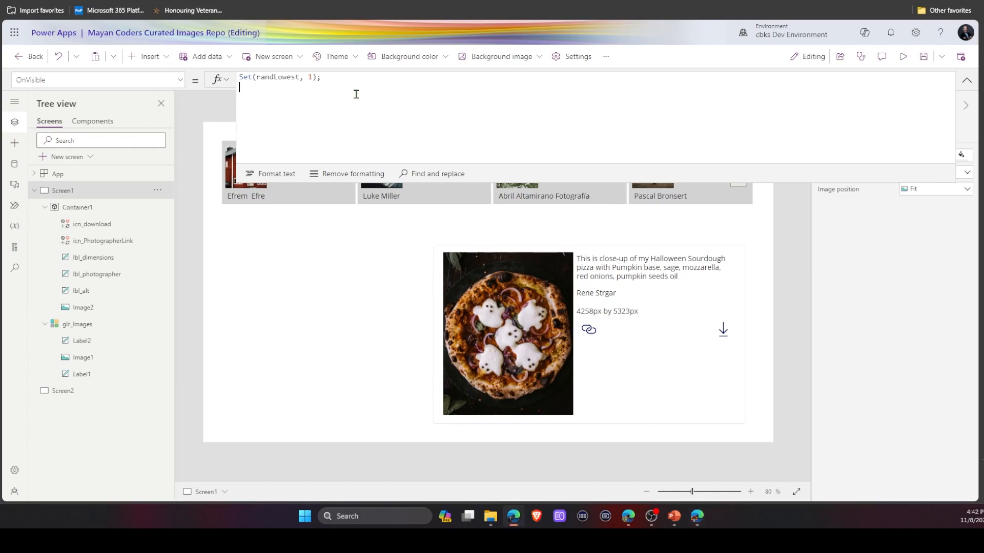
text(Set(randHighest, 99);)
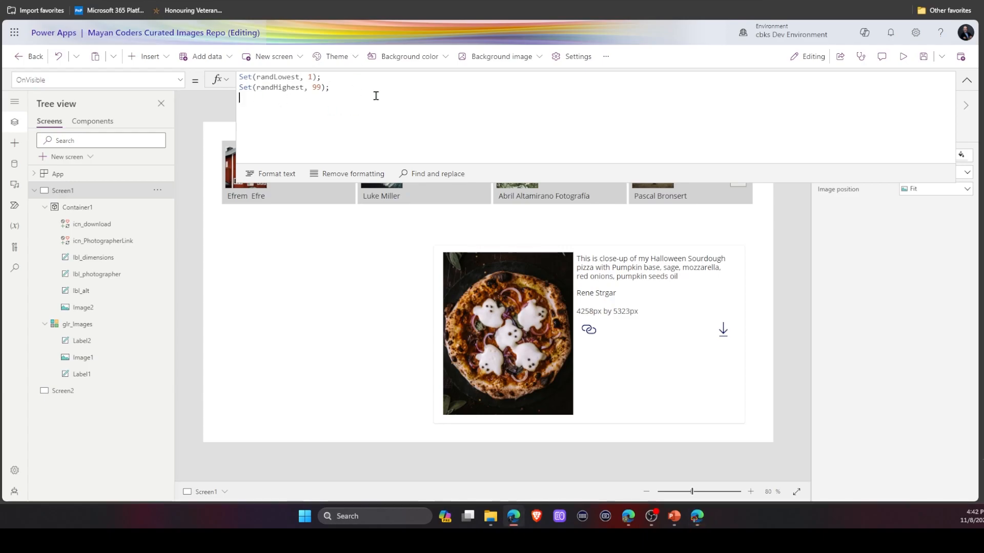
key(shift+Return)
text(Set(randBetween, RoundDown(Rand() * (randHighest - randLowest + 1) + randLowest, 0)))
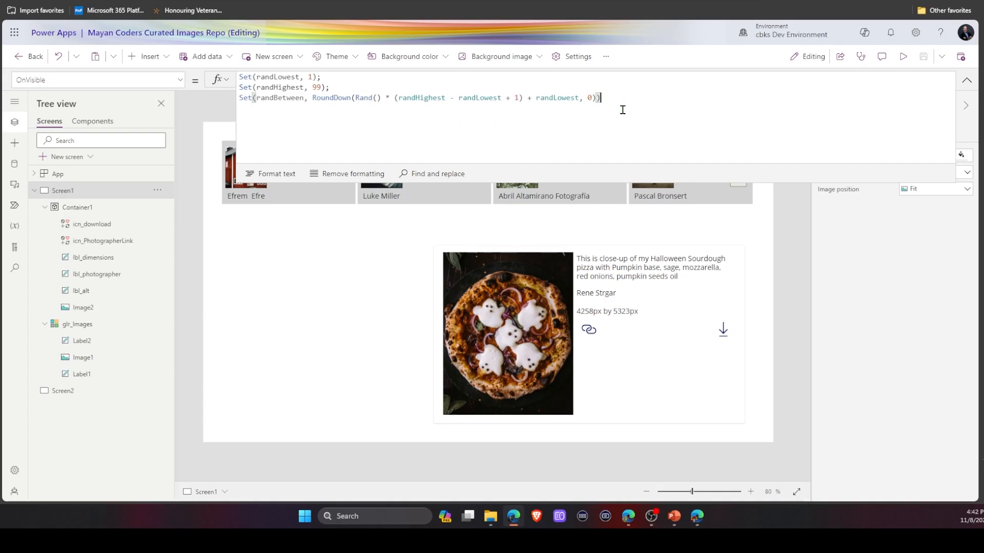
click(967, 80)
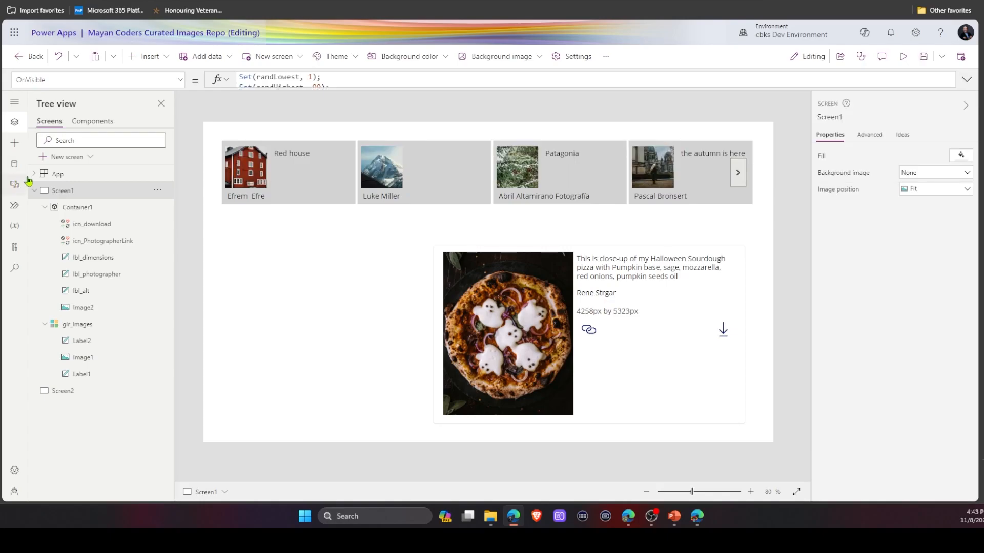
Insert a text label on Screen1 and set its Text to randBetween.
click(14, 143)
click(61, 161)
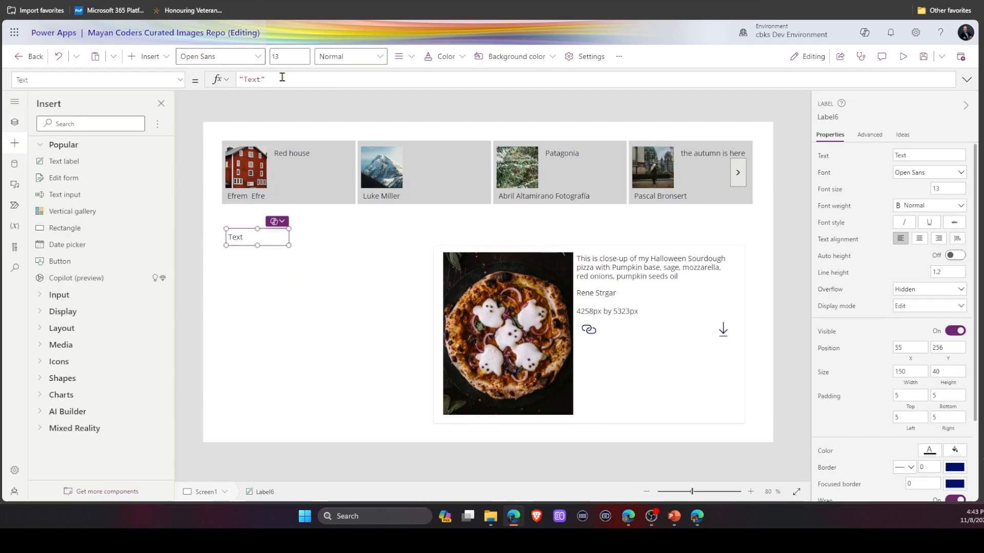
key(ctrl+a)
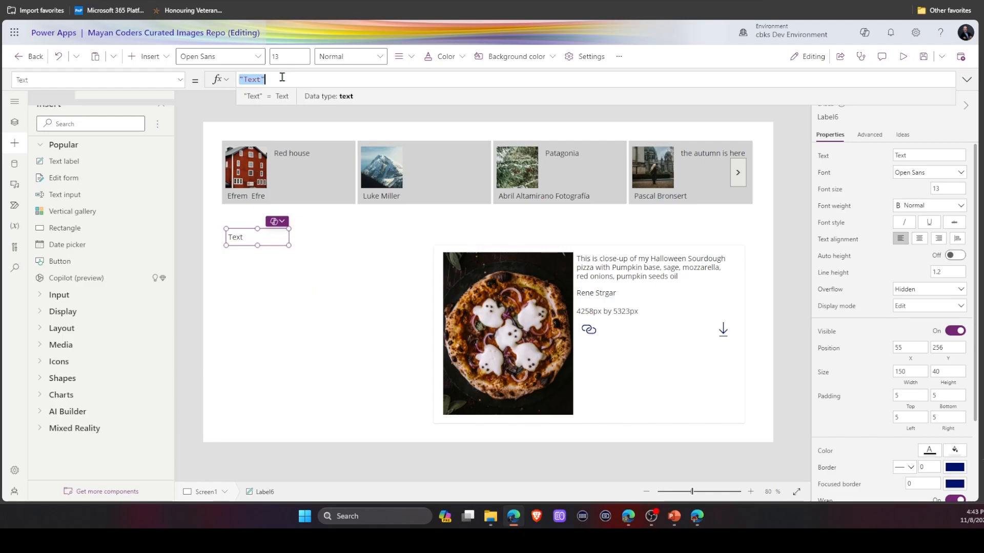
text(ran)
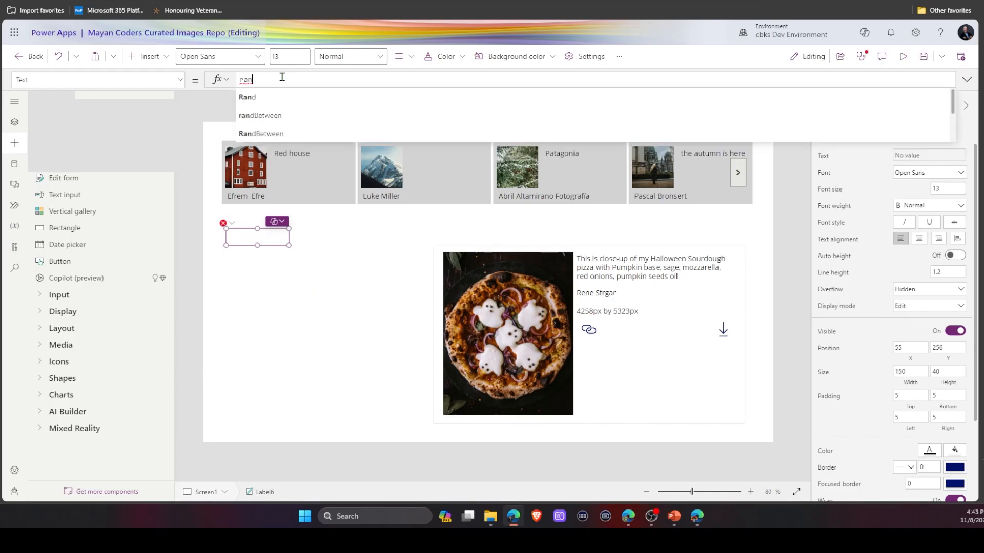
click(271, 117)
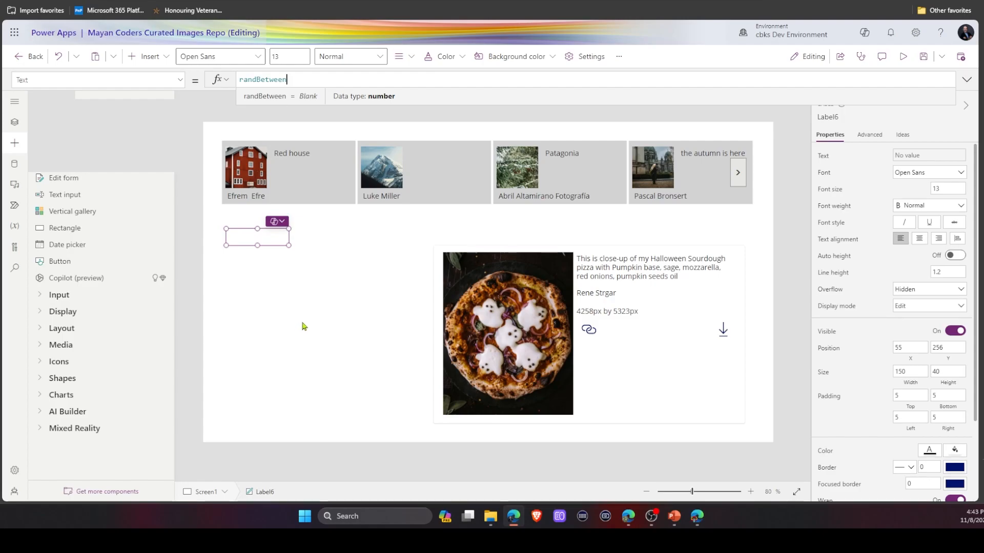
Switch to Screen2 and back to Screen1 twice to regenerate the random number.
click(221, 499)
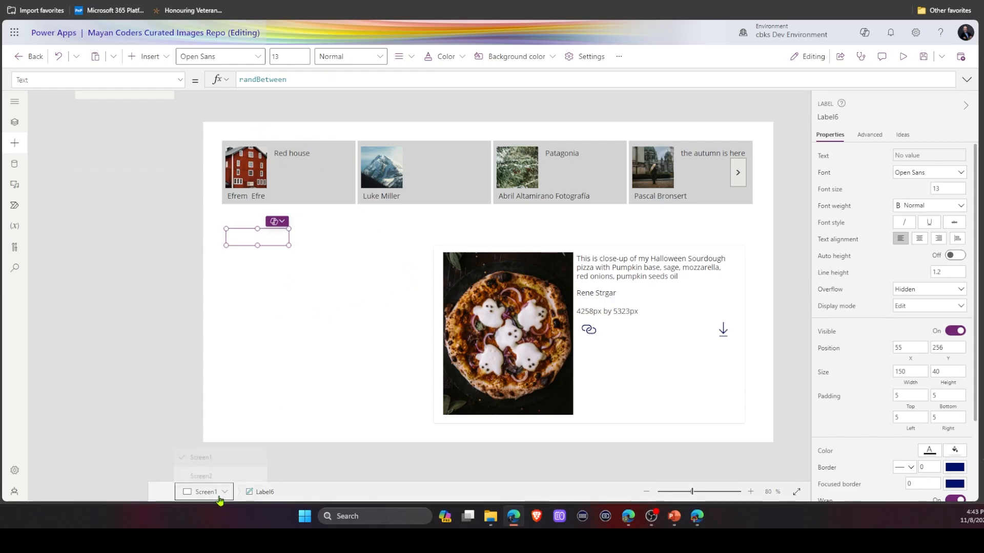
click(206, 478)
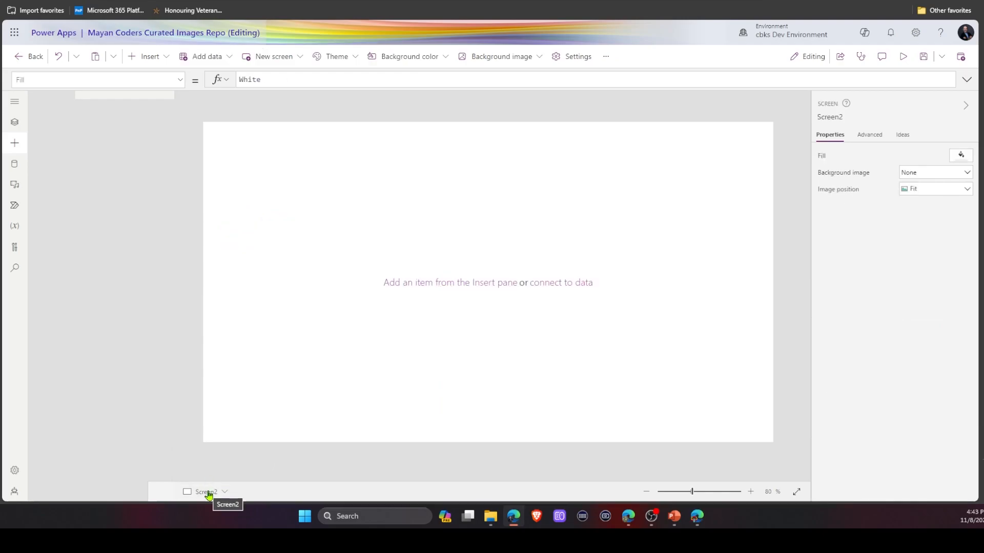
click(209, 493)
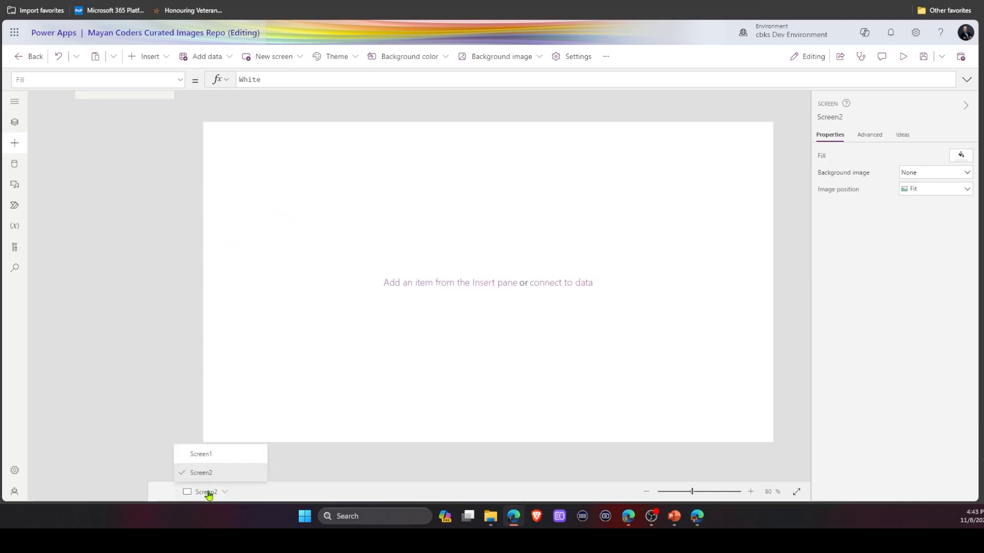
click(203, 452)
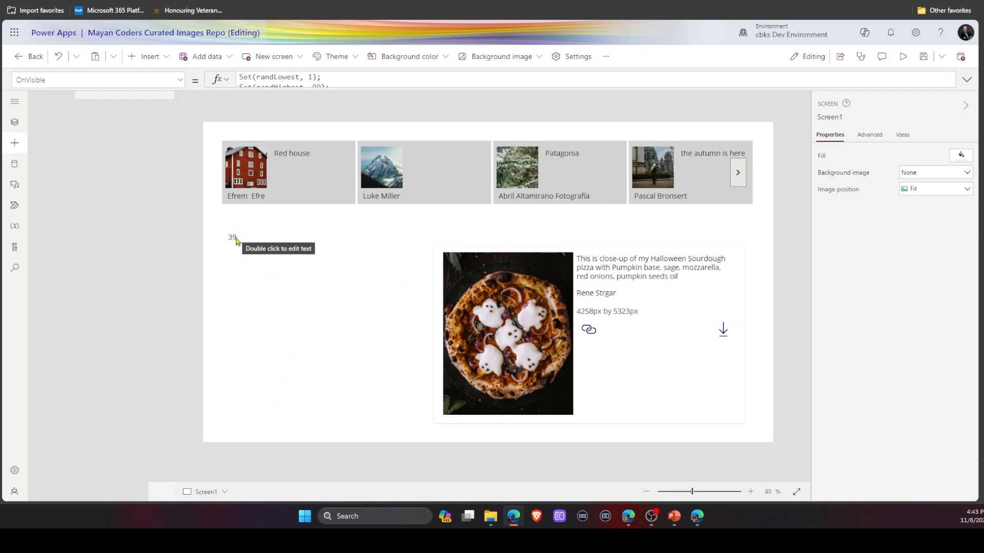
click(208, 492)
click(208, 477)
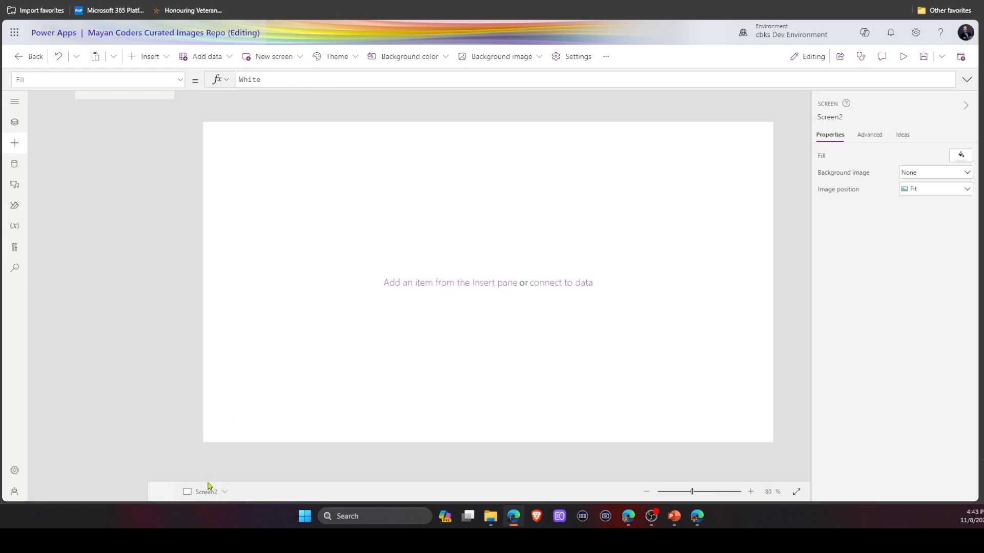
click(206, 492)
click(198, 454)
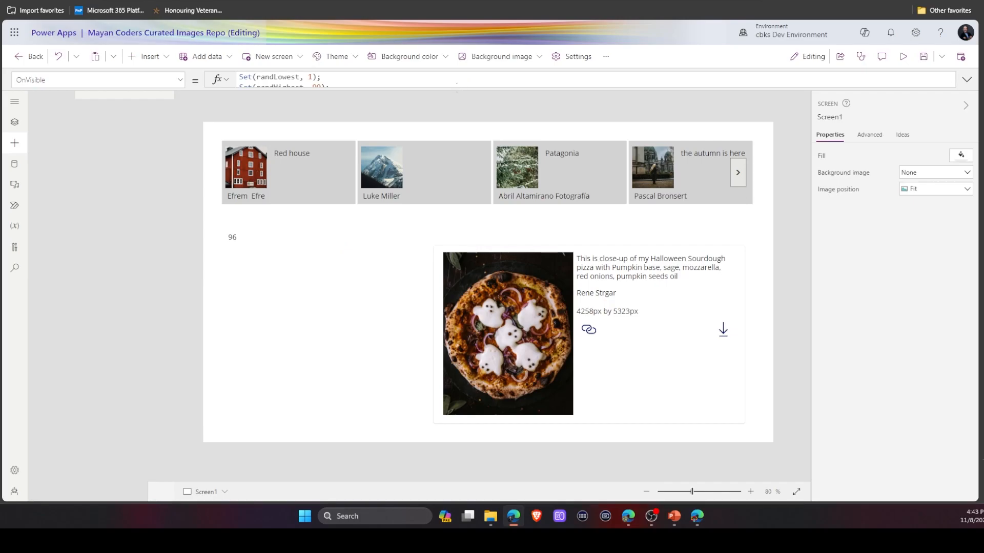
Replace the page value "1" in the gallery's Items formula with randBetween.
click(465, 192)
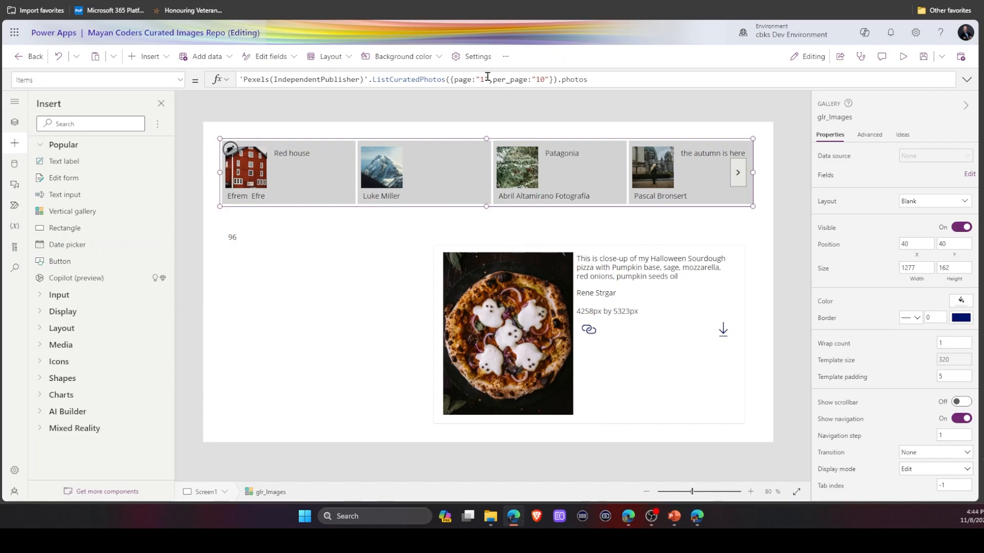
drag(489, 76, 474, 77)
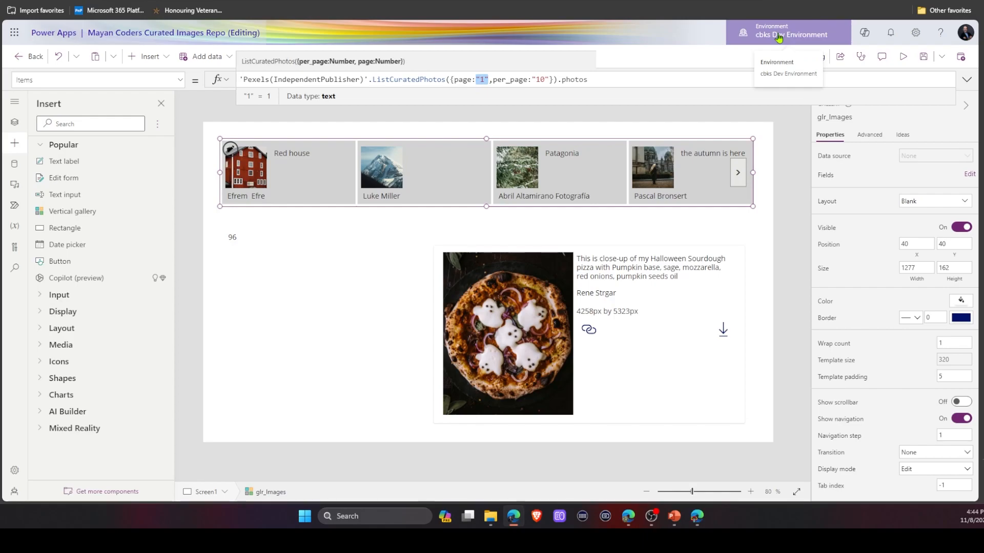
text(ra)
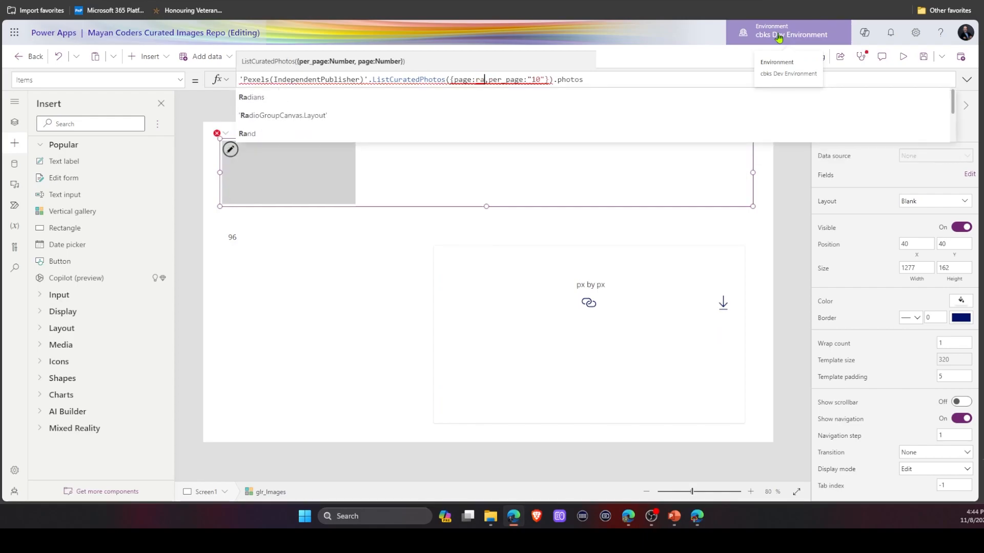
text(nd)
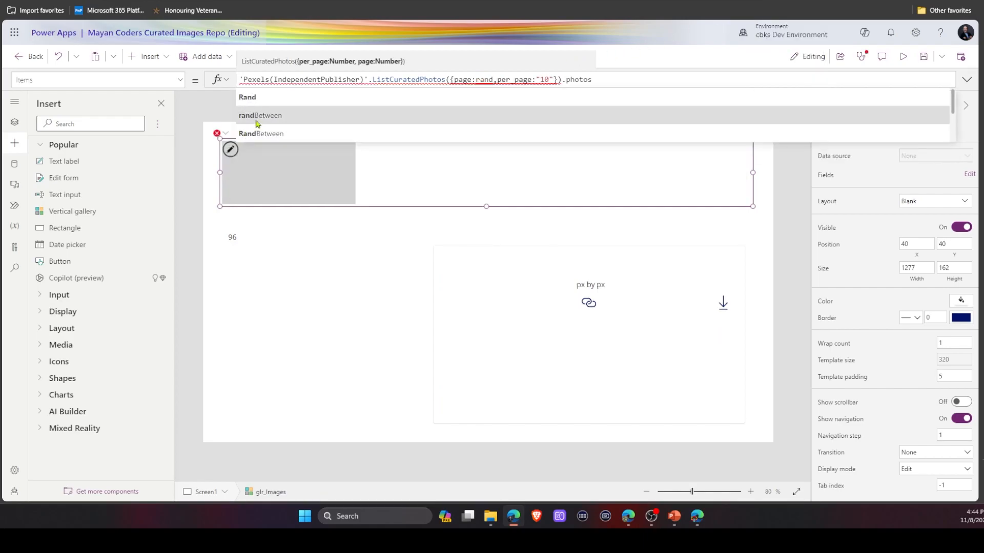
click(258, 121)
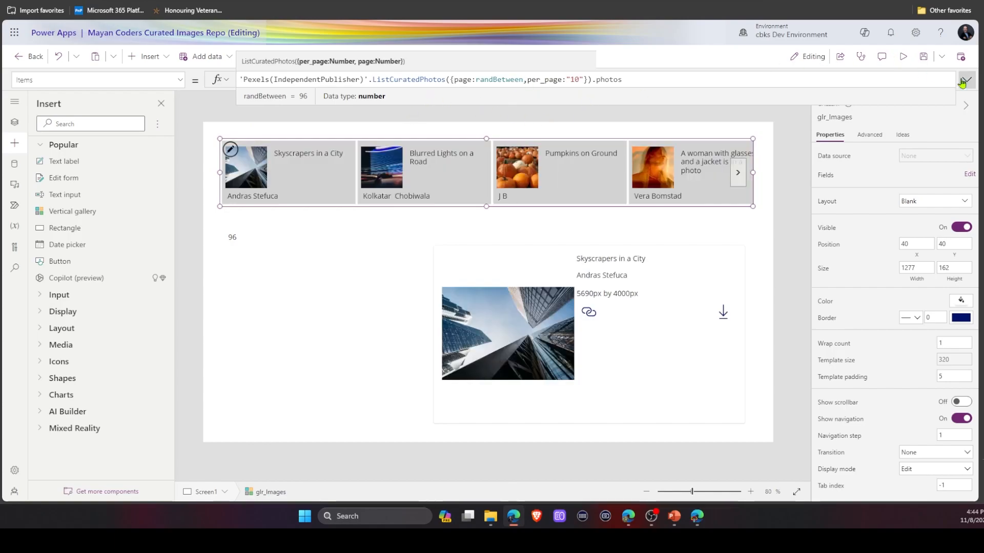
click(161, 104)
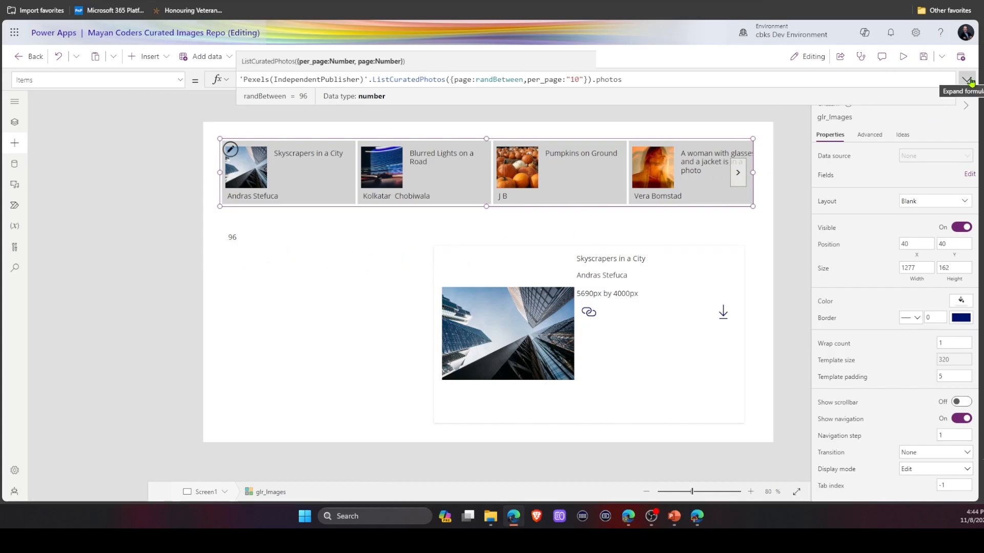
Preview the app, select gallery photos and page back, then close the preview.
click(905, 58)
click(712, 147)
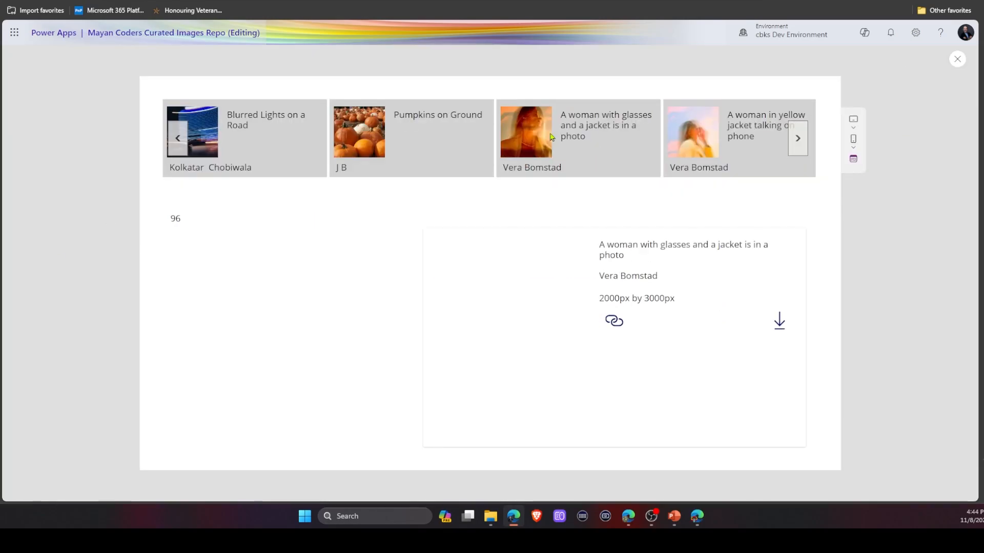
click(712, 147)
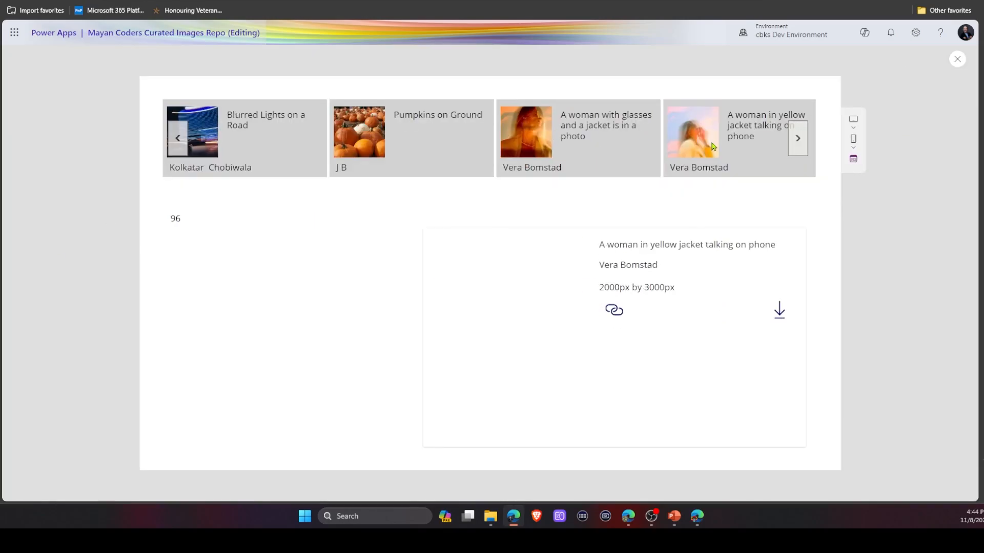
click(178, 138)
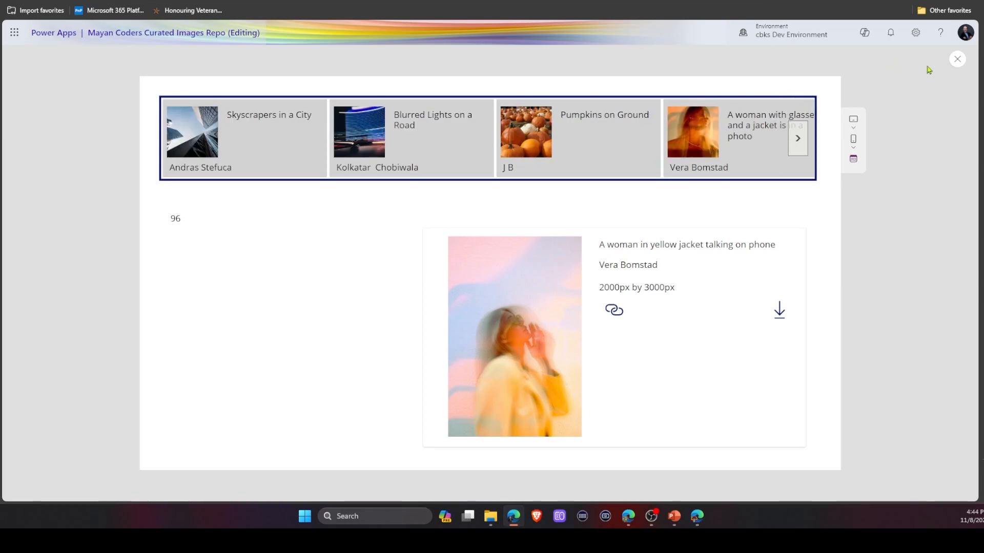
click(956, 62)
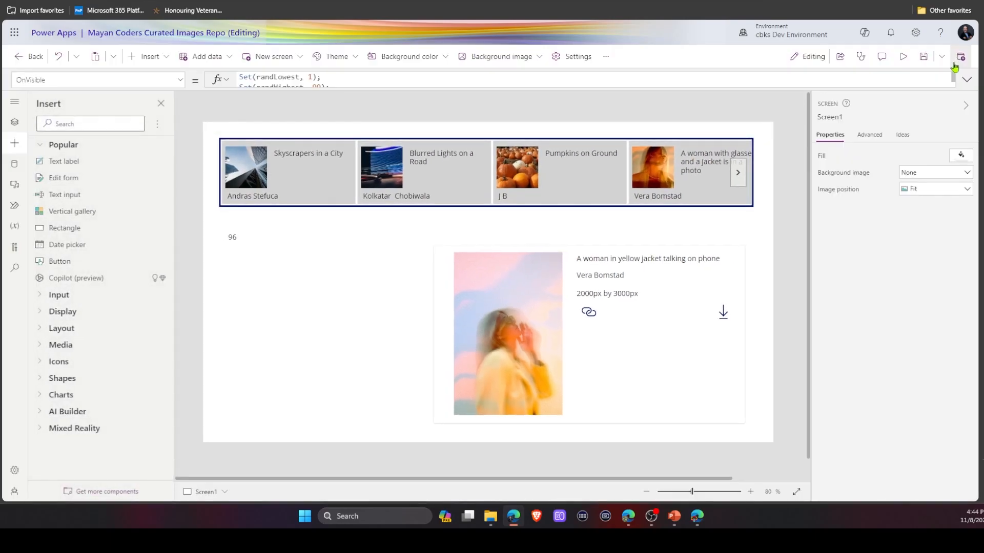
Switch to Screen2 and back to Screen1 to load a new random gallery page.
click(201, 492)
click(202, 472)
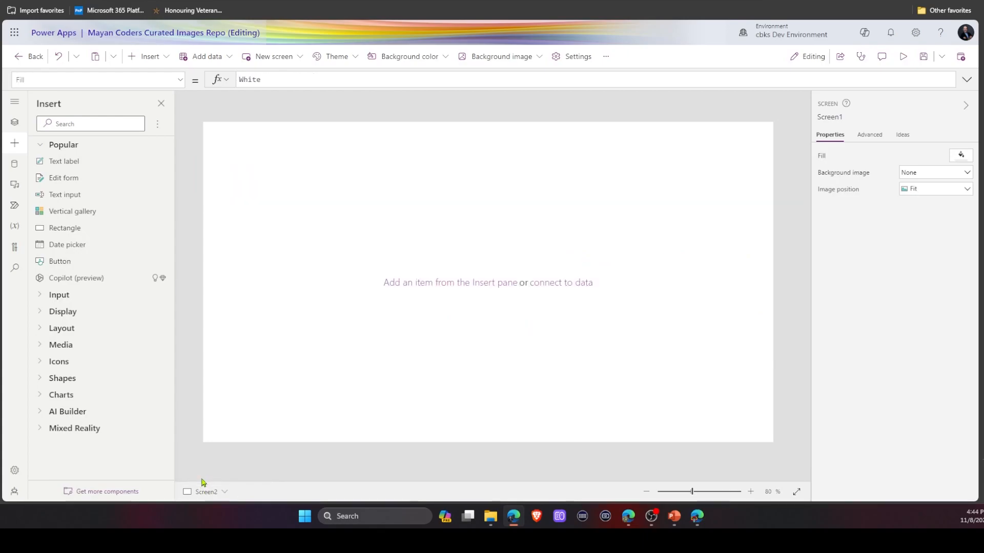
click(201, 493)
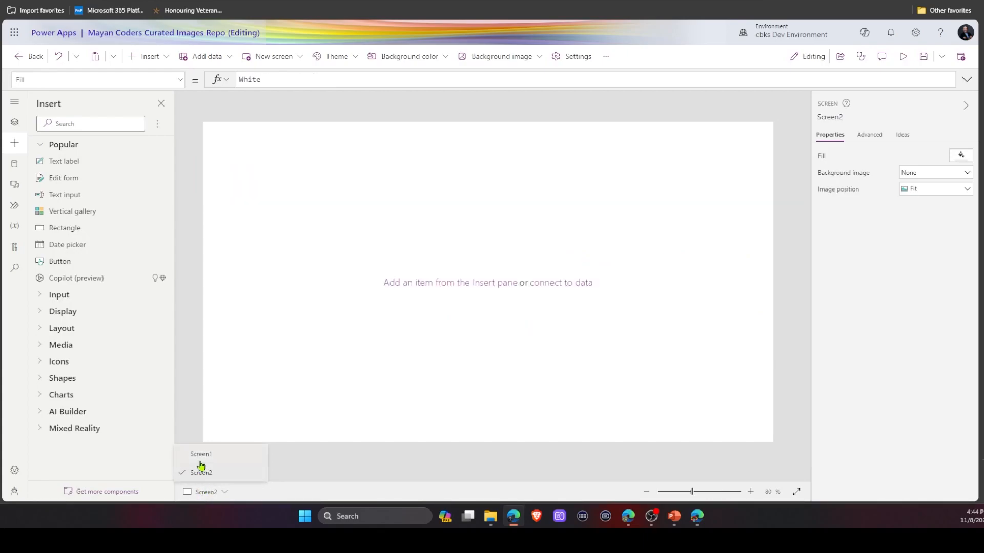
click(201, 461)
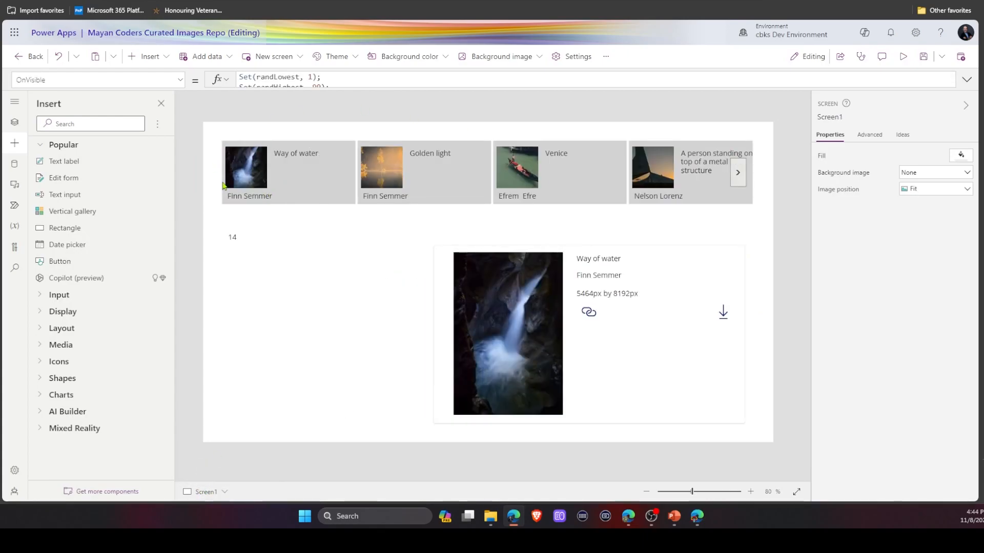
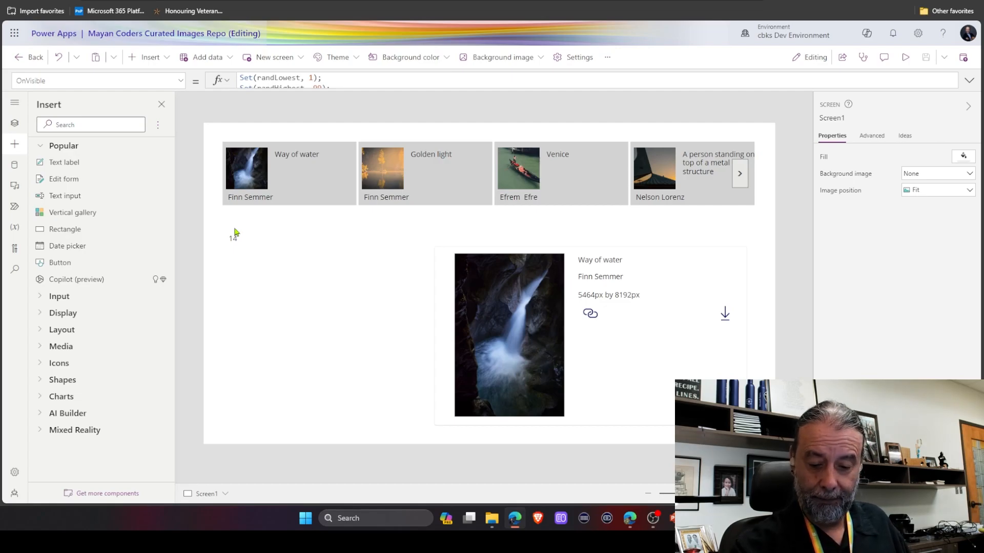
Move the random-number label lower on the screen, below the search area.
click(235, 236)
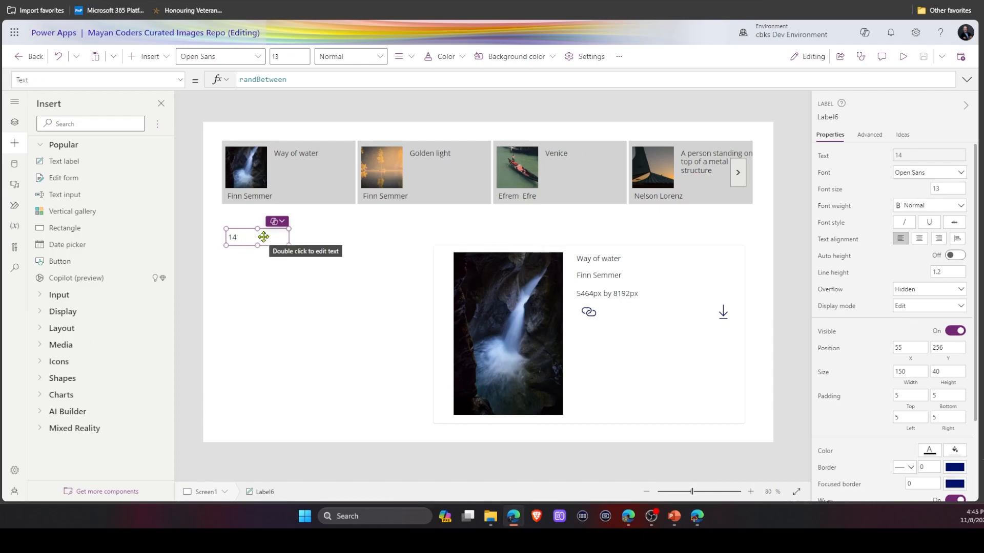
drag(263, 237, 264, 311)
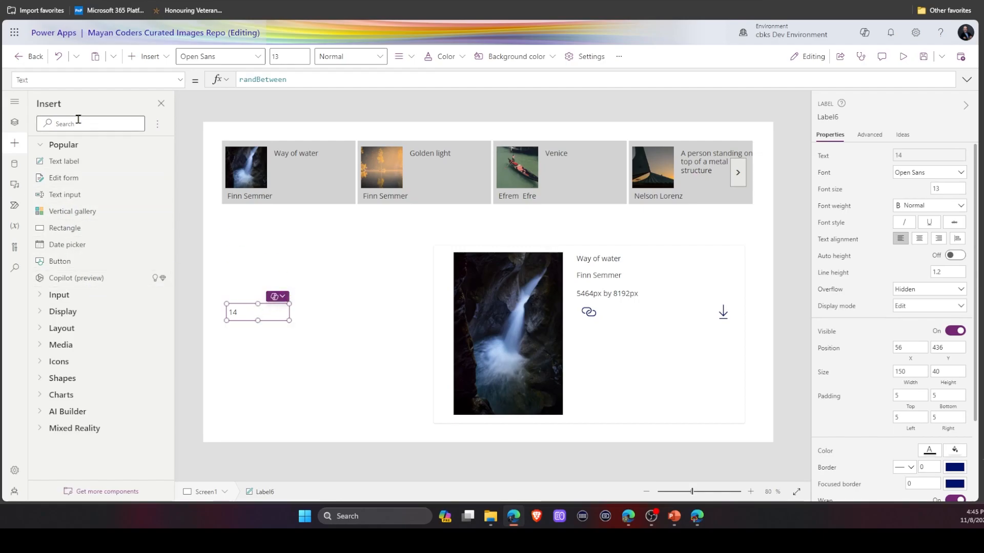
Insert a text input named txti_SearchBox just below the photo gallery.
click(64, 194)
drag(296, 156, 297, 218)
click(853, 119)
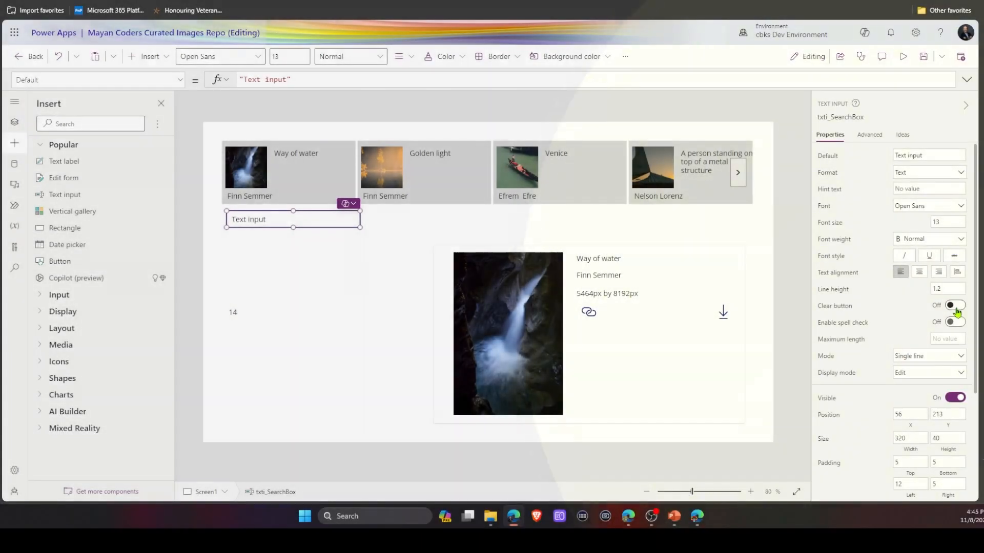
Turn on the search box's clear button and empty its default text.
click(954, 307)
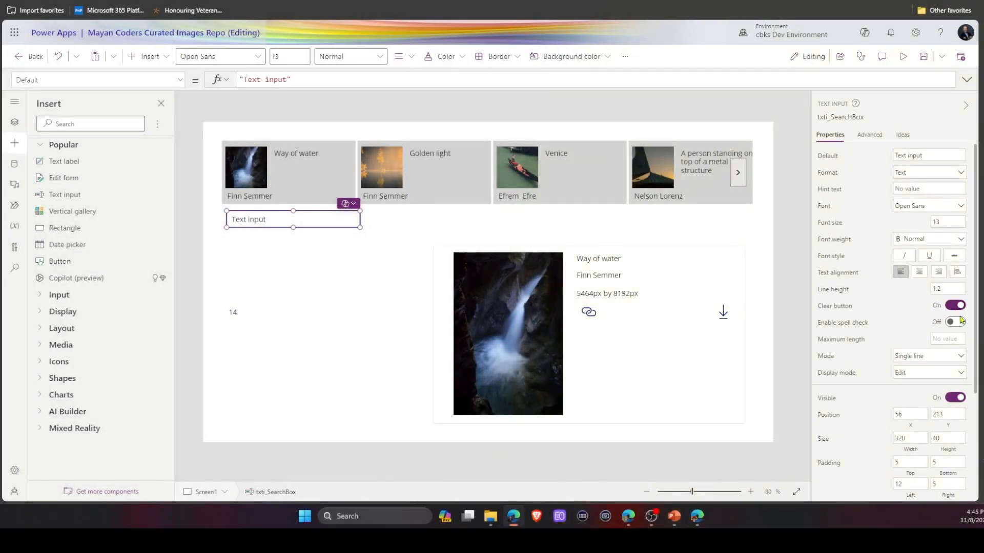
click(934, 153)
drag(933, 154, 861, 161)
key(BackSpace)
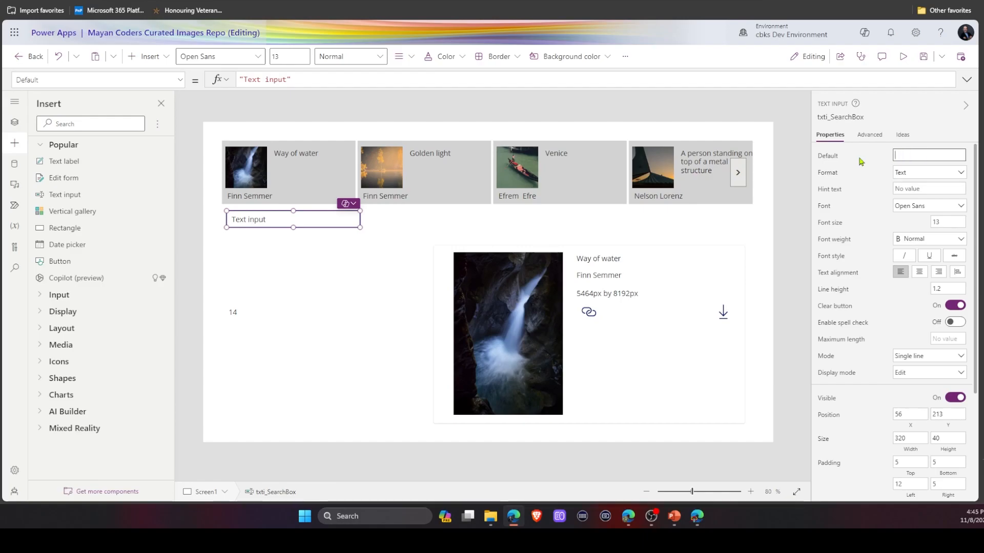
click(860, 158)
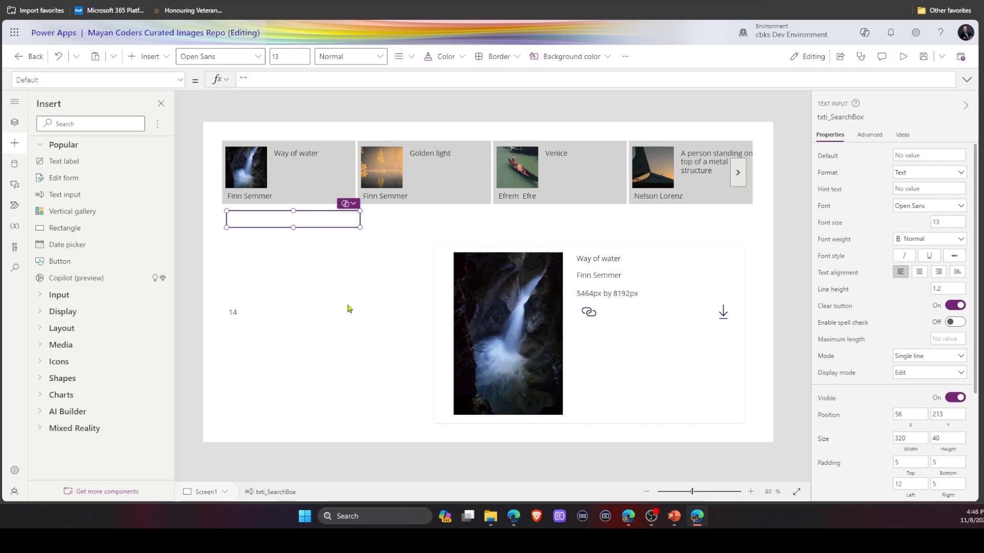
Replace the gallery's Items formula with a Pexels (IndependentPublisher) SearchPhotos call.
click(575, 163)
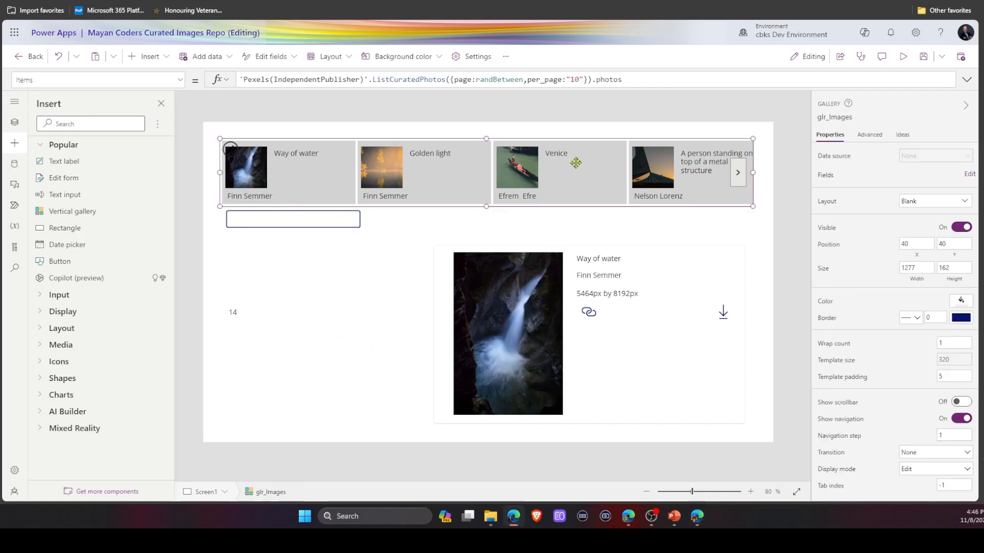
click(460, 80)
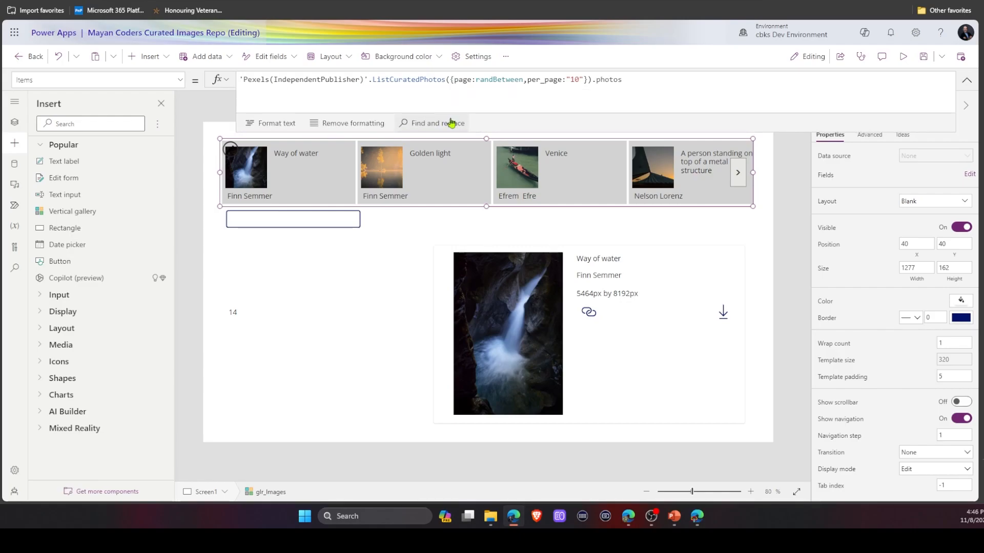
drag(647, 78, 246, 68)
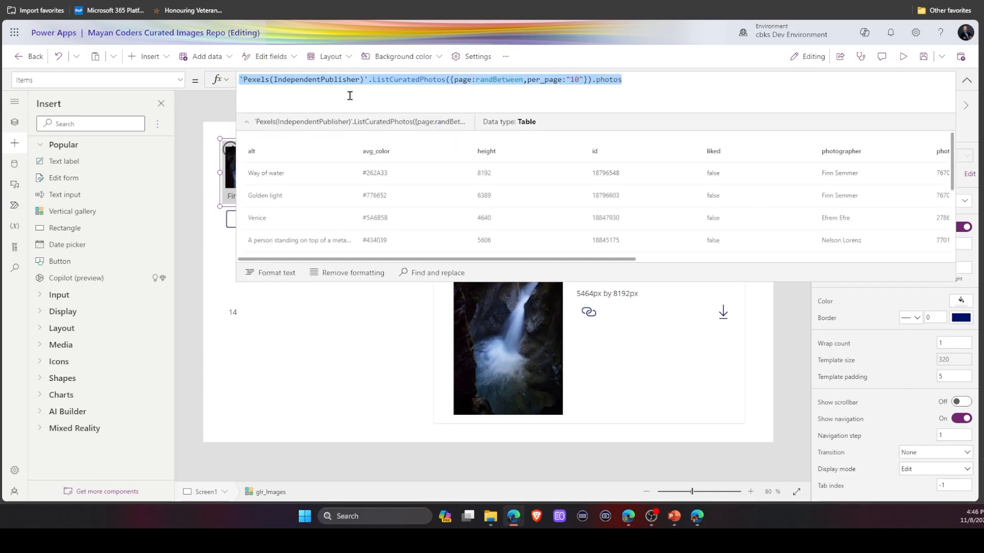
right_click(387, 84)
click(650, 88)
key(Delete)
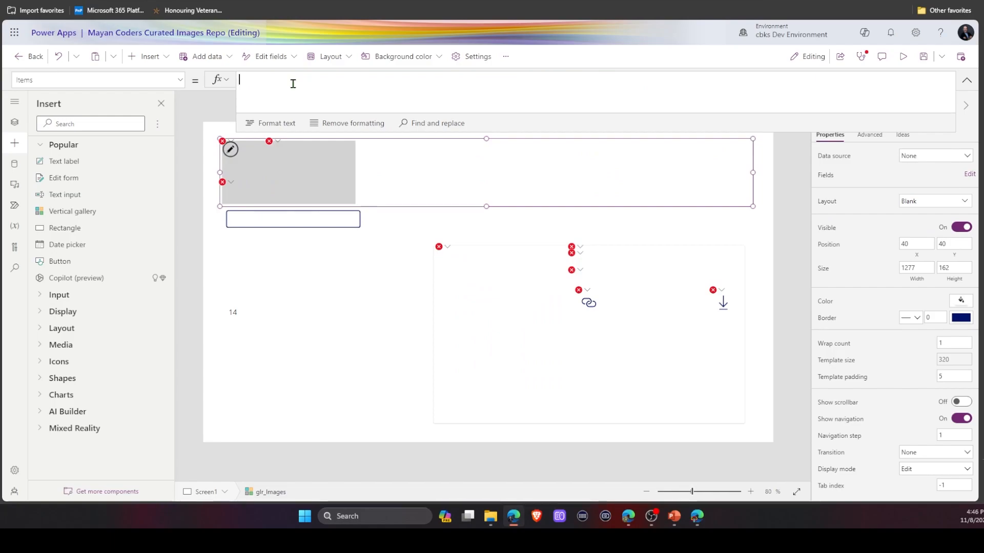
text(p)
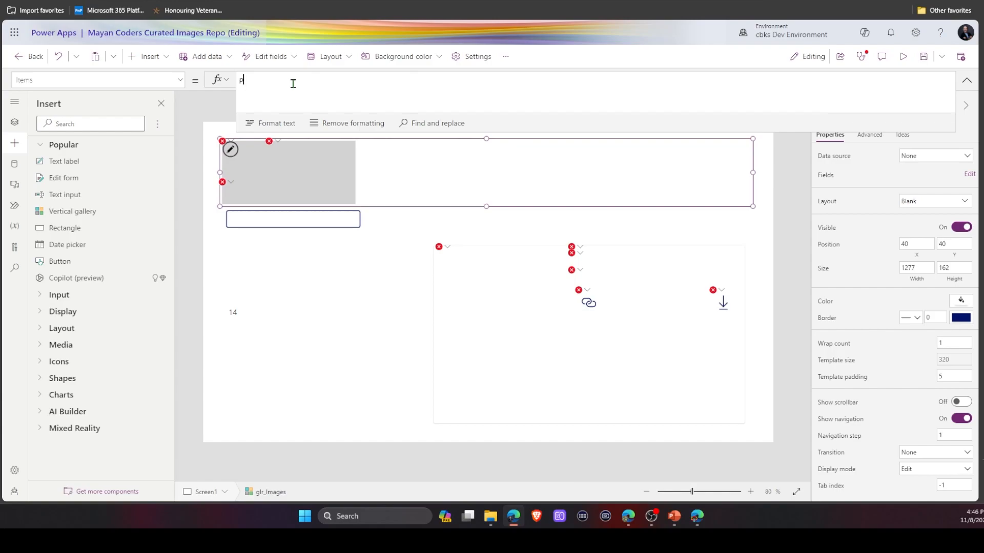
text(exels(IndependentPublisher)'.)
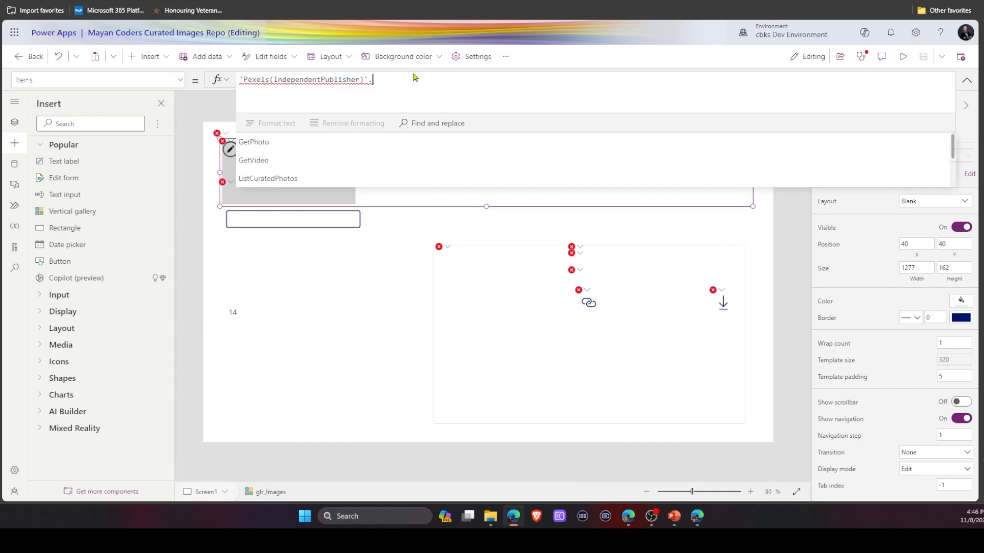
scroll(343, 154, down, 2)
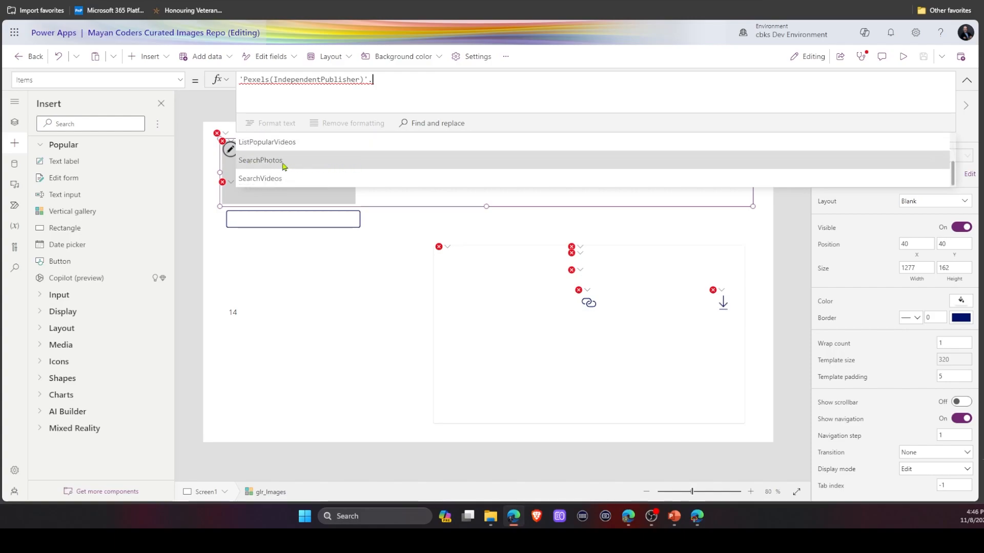
click(282, 161)
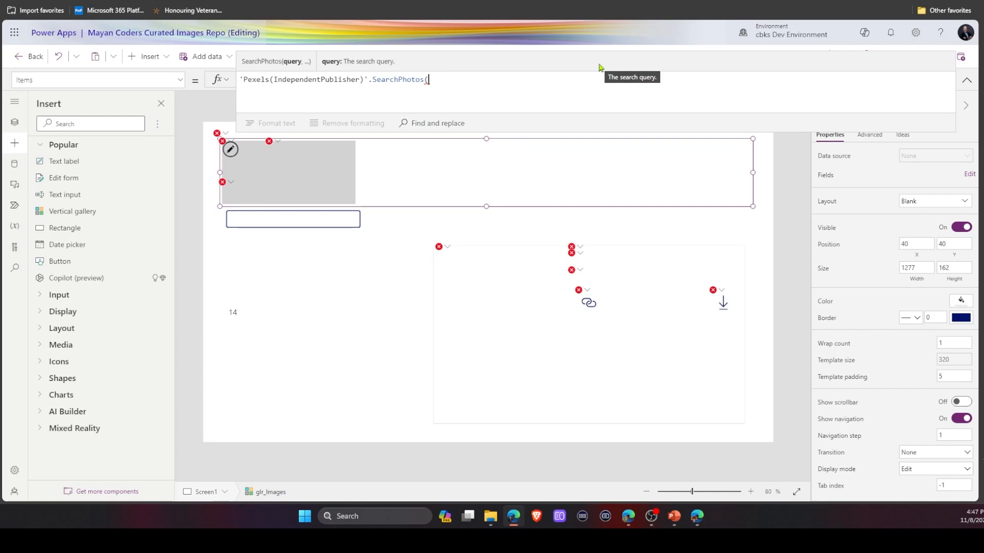
Pass txti_SearchBox.Text as the search query with page "1" and per_page "10", returning .photos.
text(txt)
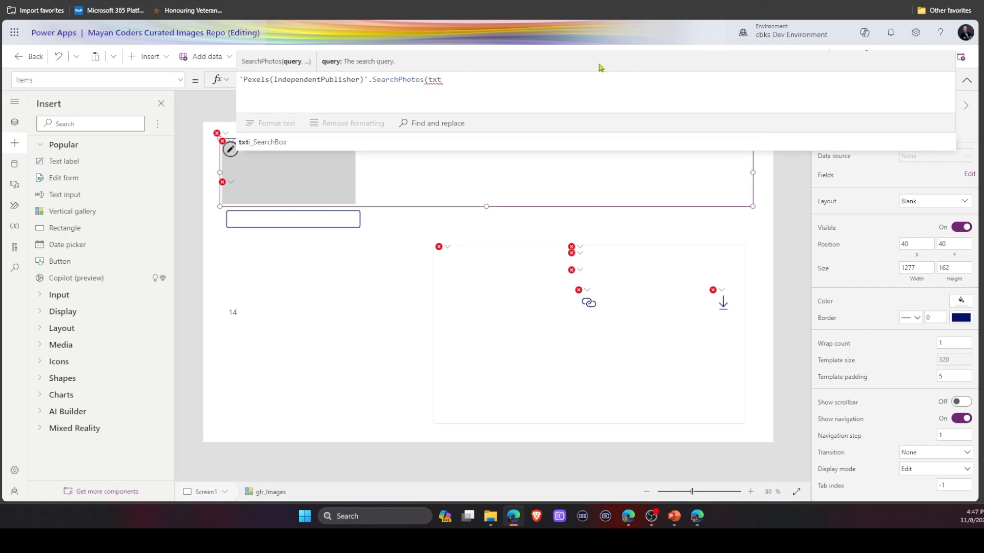
click(342, 142)
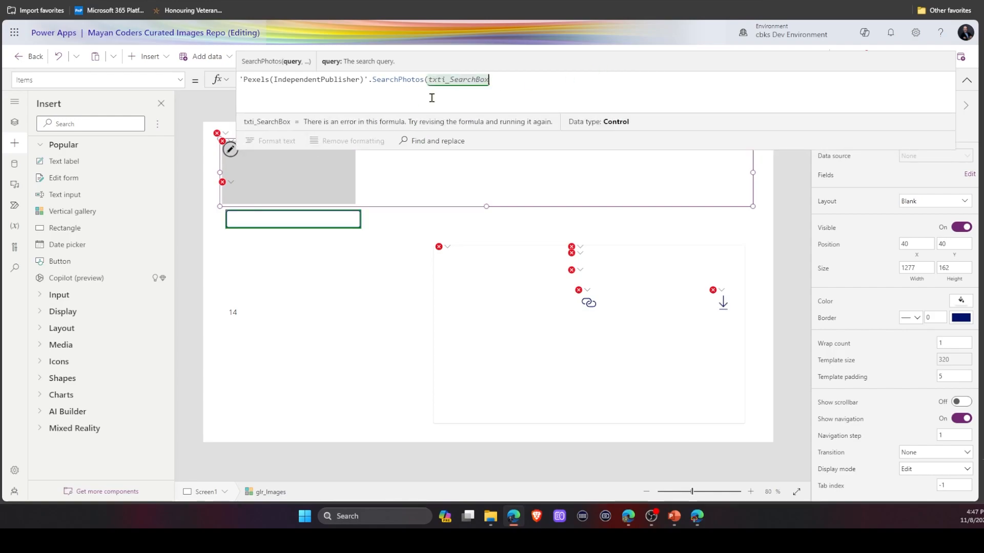
text(.t)
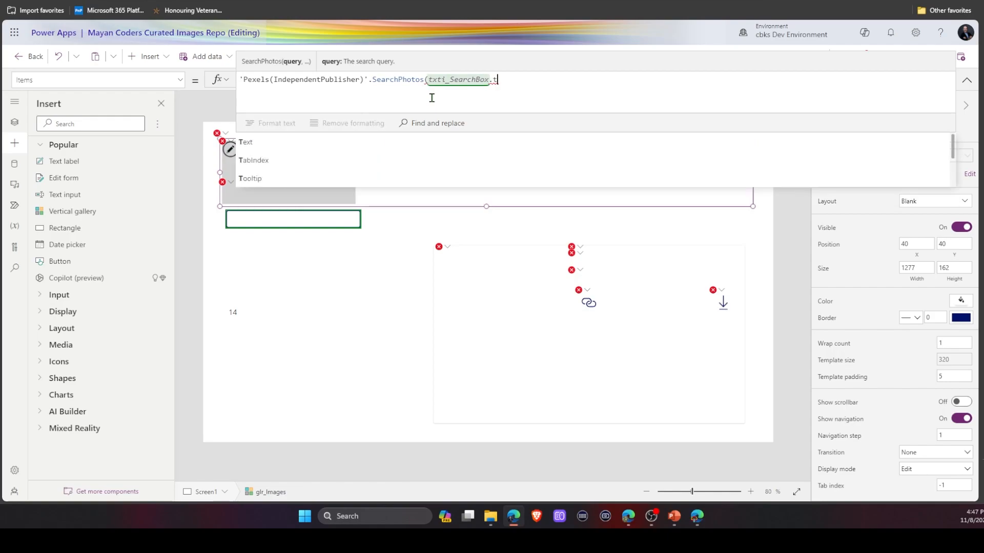
key(Tab)
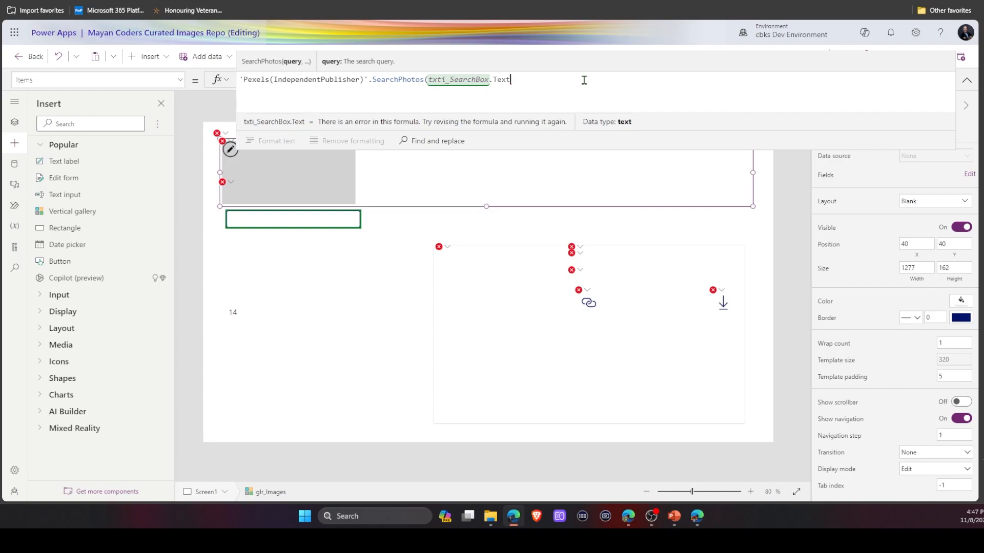
text(,{page:1)
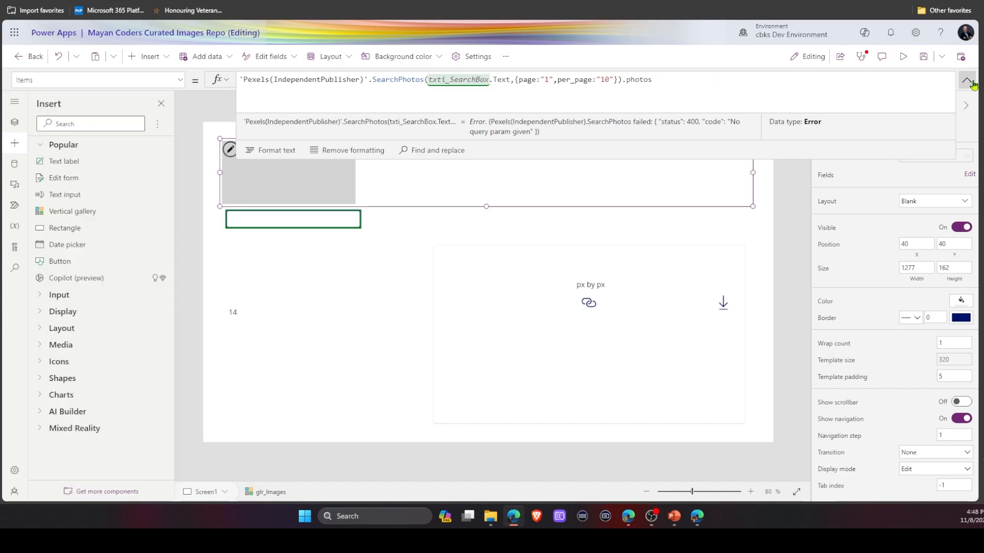
click(968, 81)
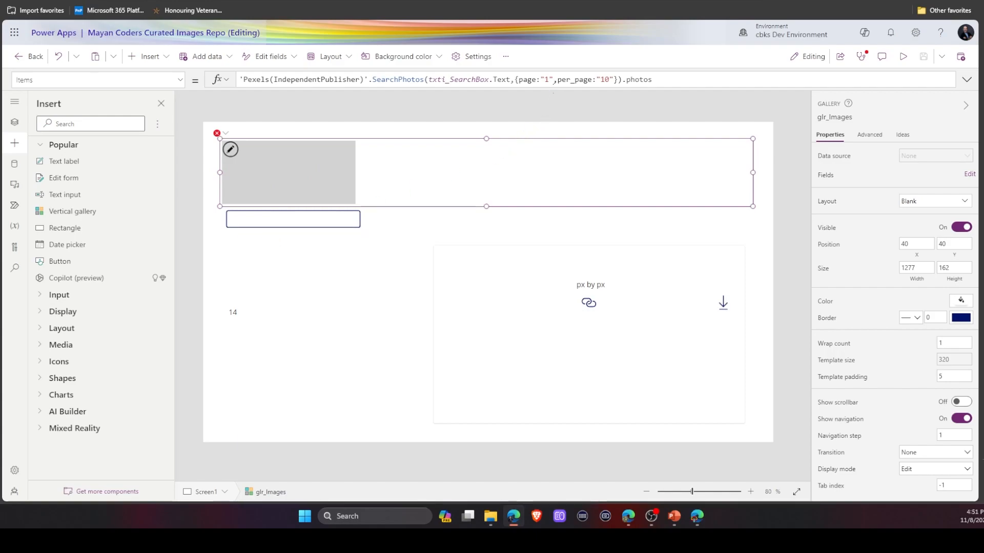
Wrap the Items formula in If(Len(txti_SearchBox.Text)>1, …) so it searches only with typed text.
click(552, 94)
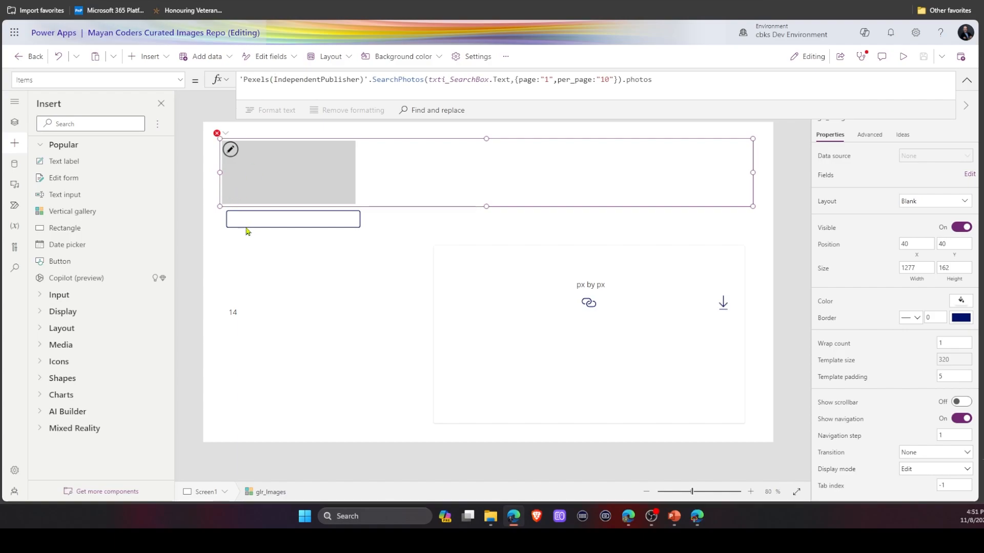
click(683, 77)
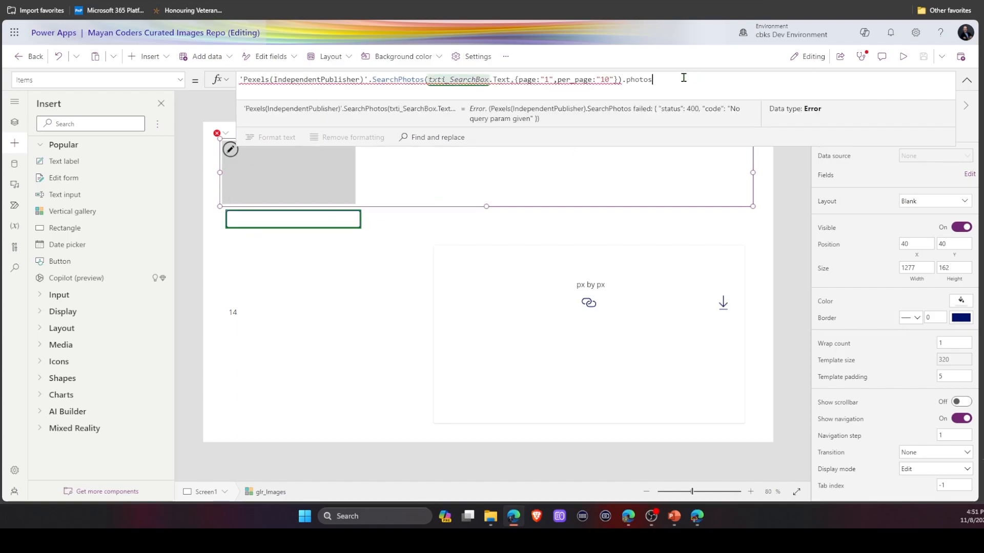
key(Home)
key(Return)
key(Up)
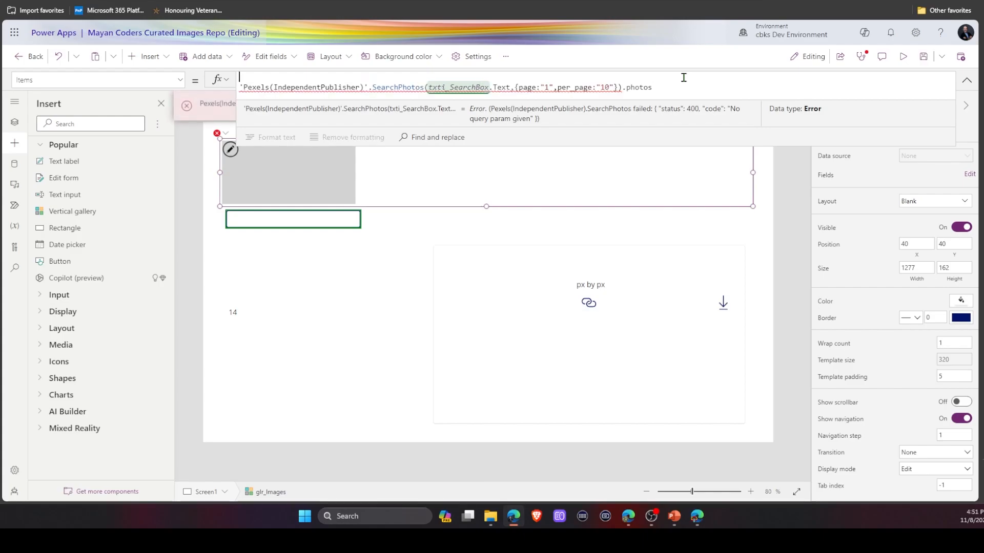
text(If()
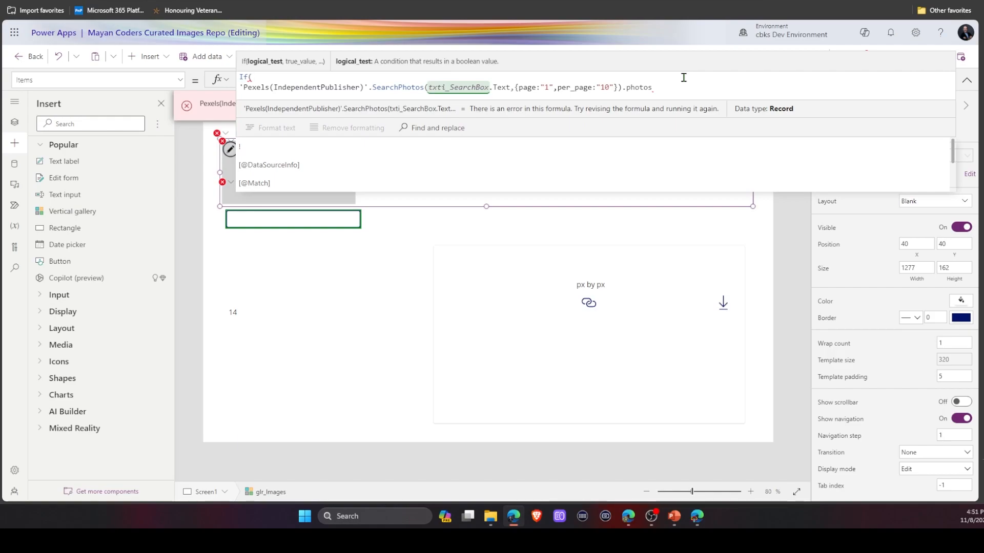
key(Return)
text(Len()
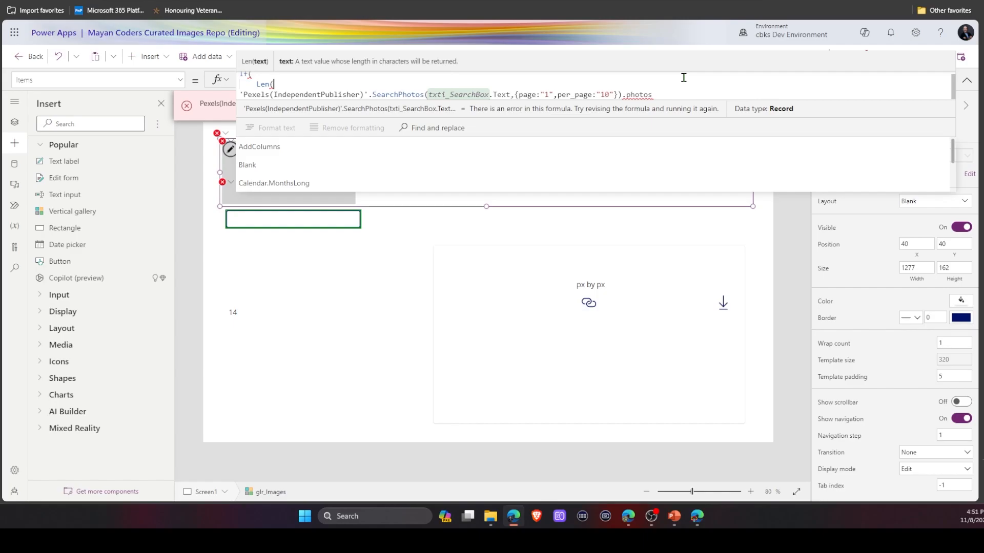
text(txti_SearchBox.Text)>1,)
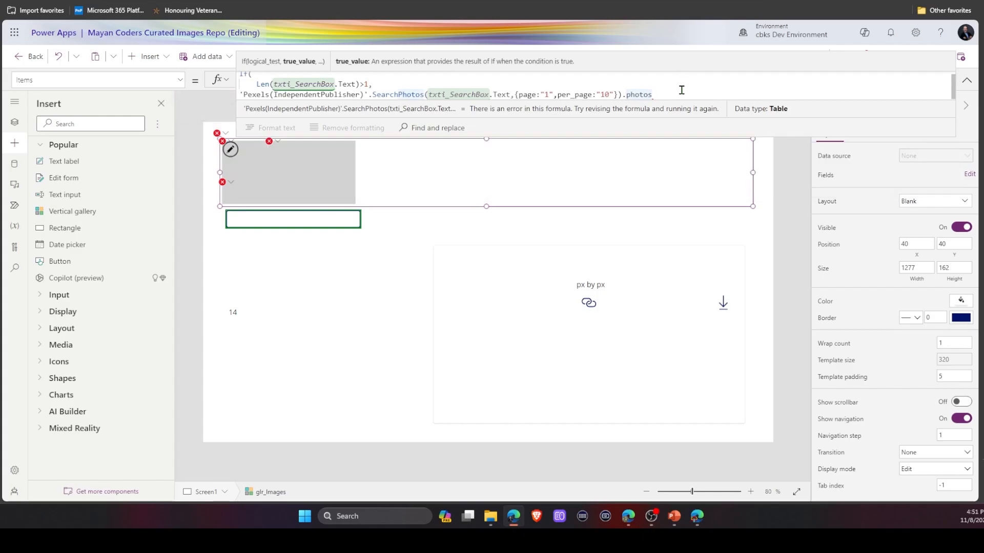
text())
Preview the app and search photos for ai.
key(F5)
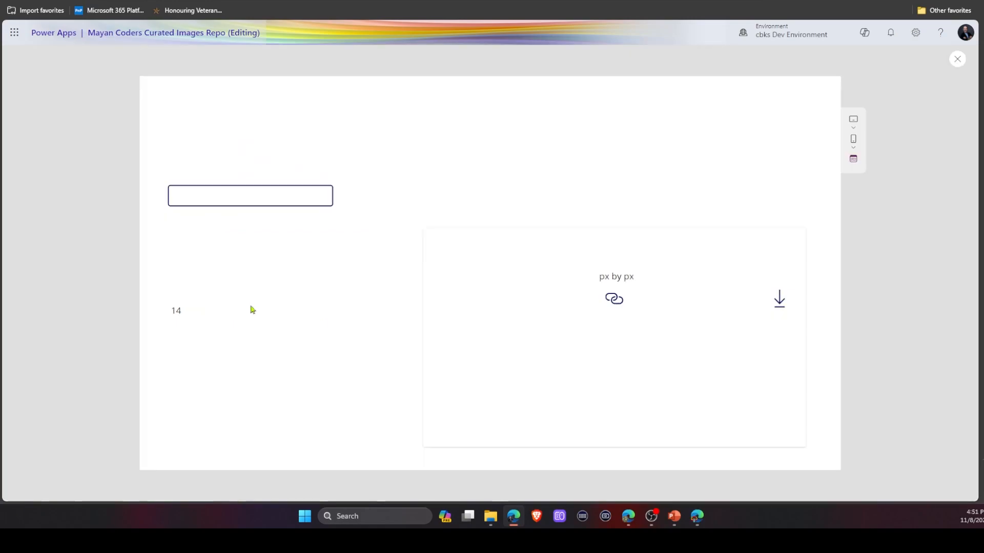
click(243, 192)
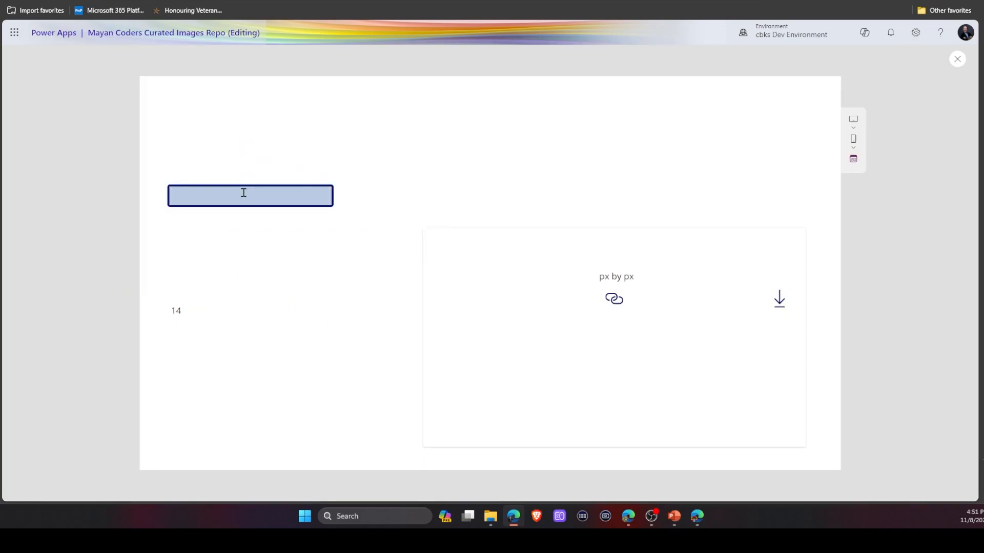
text(ai)
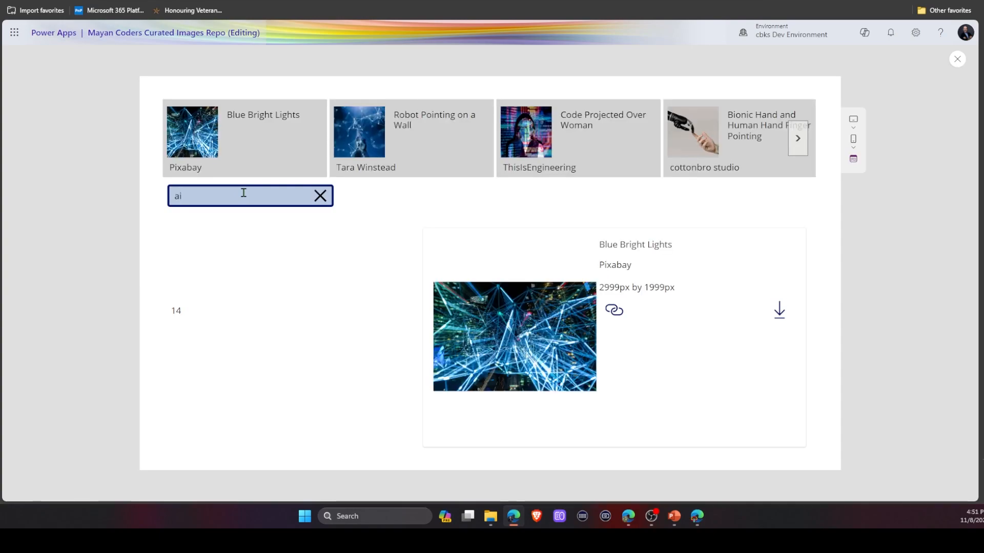
Replace the search query with green in the preview.
key(BackSpace)
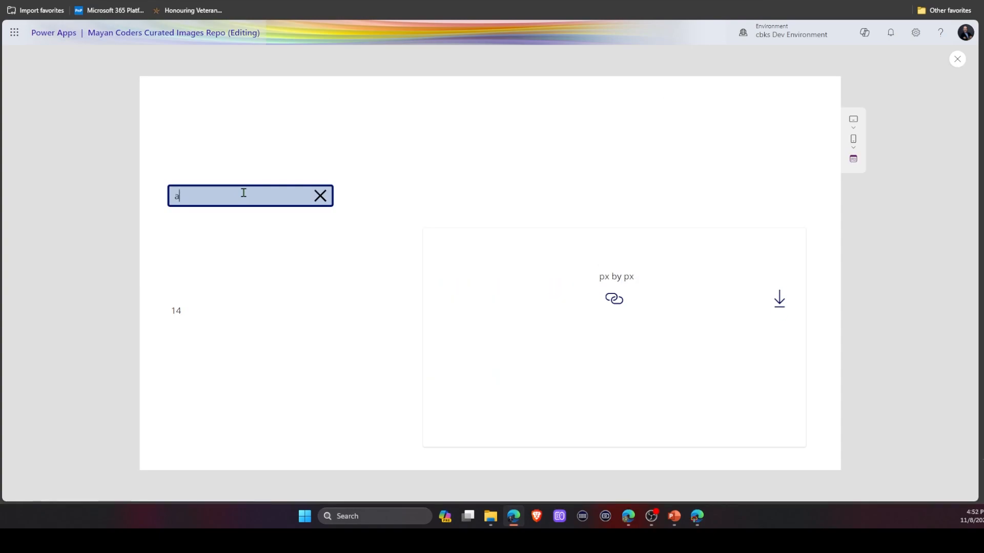
key(BackSpace)
text(gree)
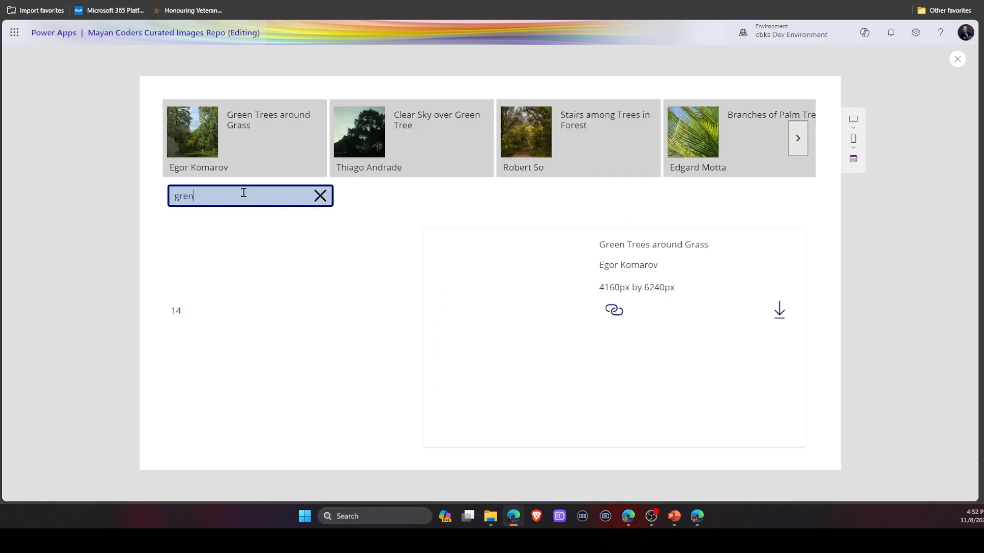
text(n)
key(BackSpace)
text(en)
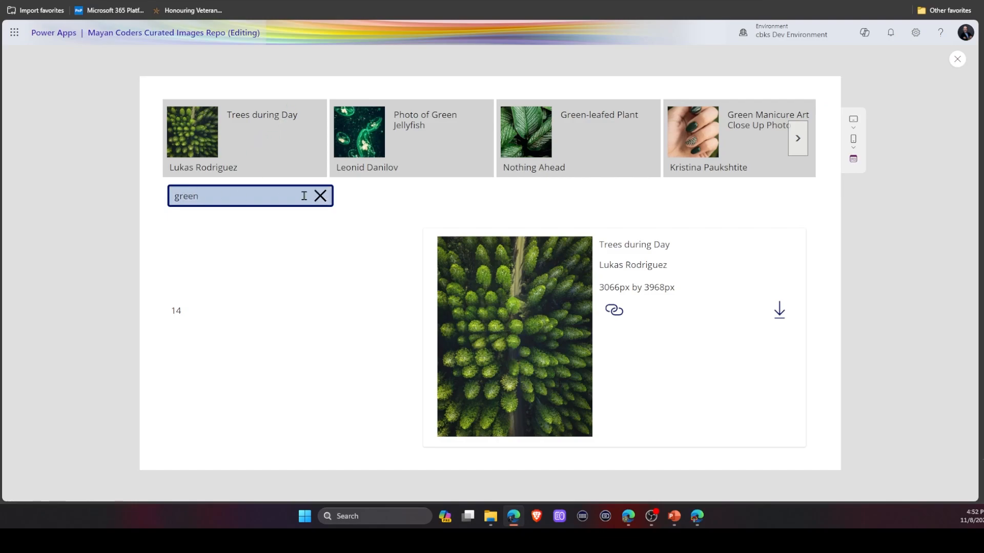
Select the jellyfish and manicure photos in the results, then clear the search box.
click(375, 168)
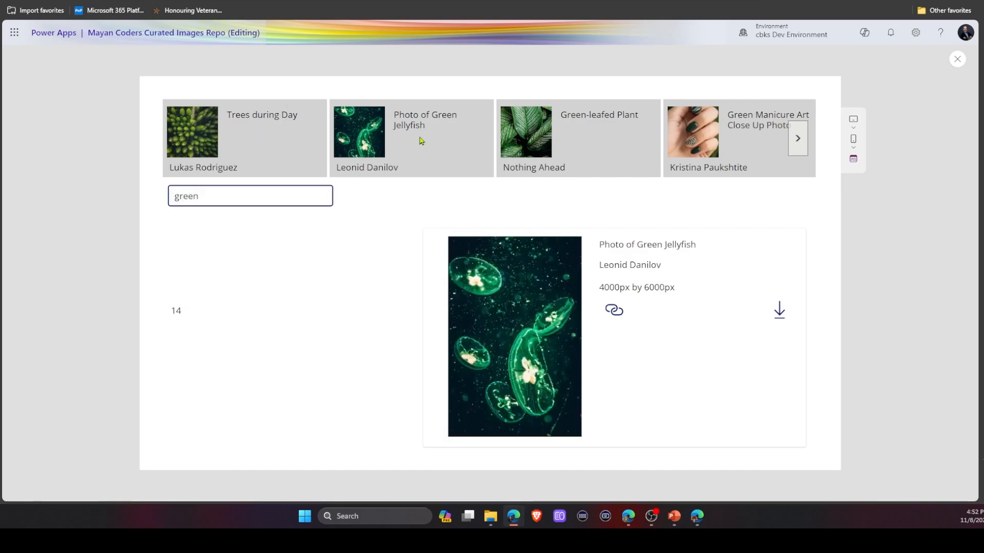
click(736, 145)
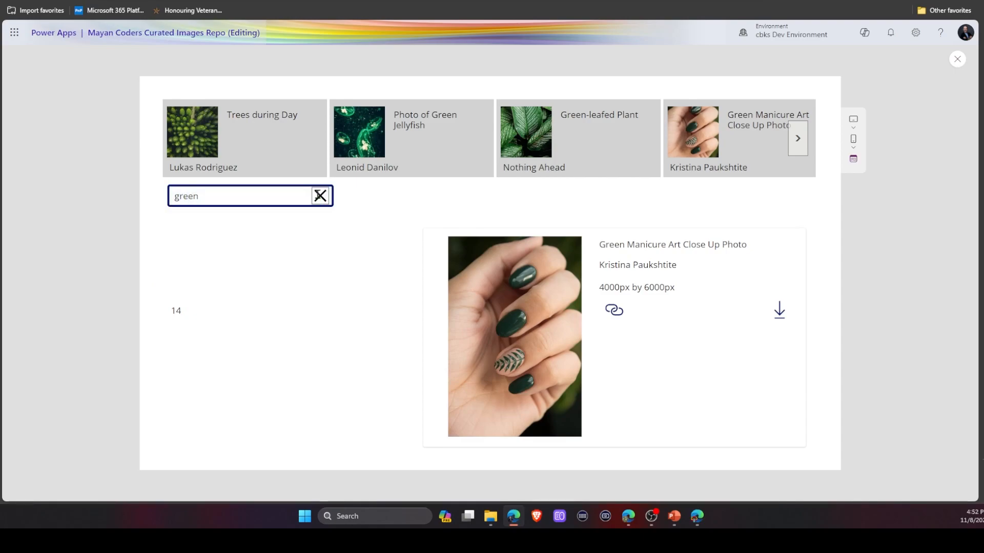
click(320, 195)
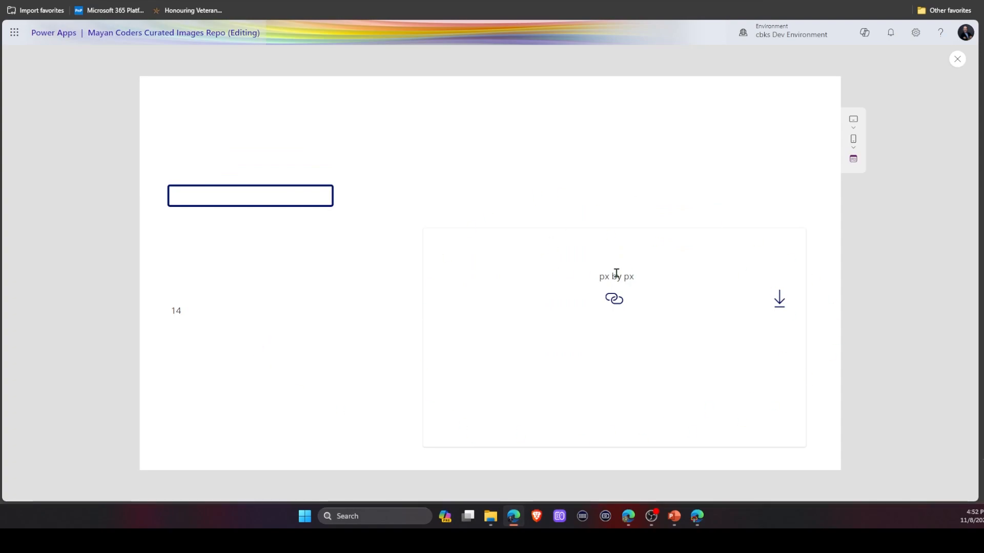
Add an else branch to the gallery's Items: Shuffle('Pexels(IndependentPublisher)'.ListCuratedPhotos({page:randBetween, per_page:"10"}).photos).
click(957, 60)
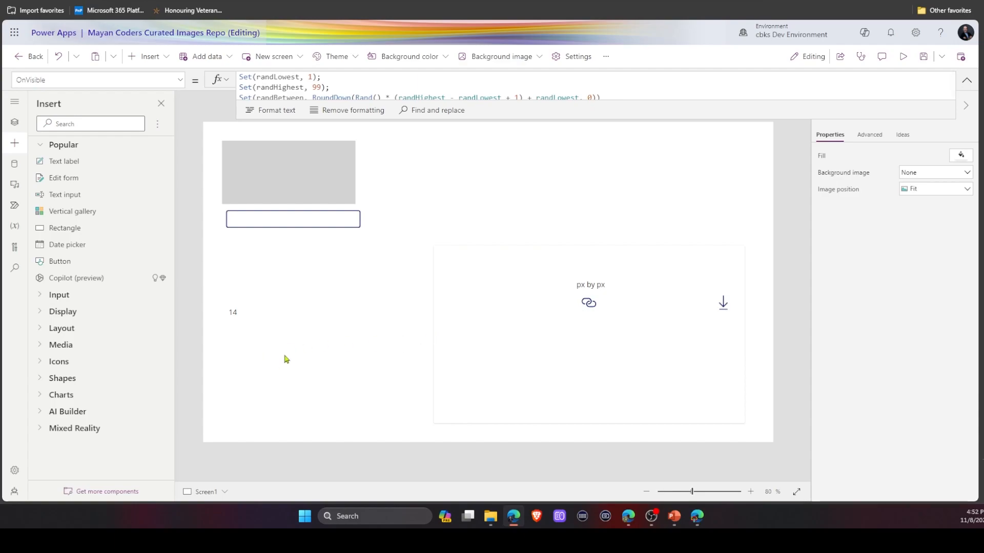
click(417, 179)
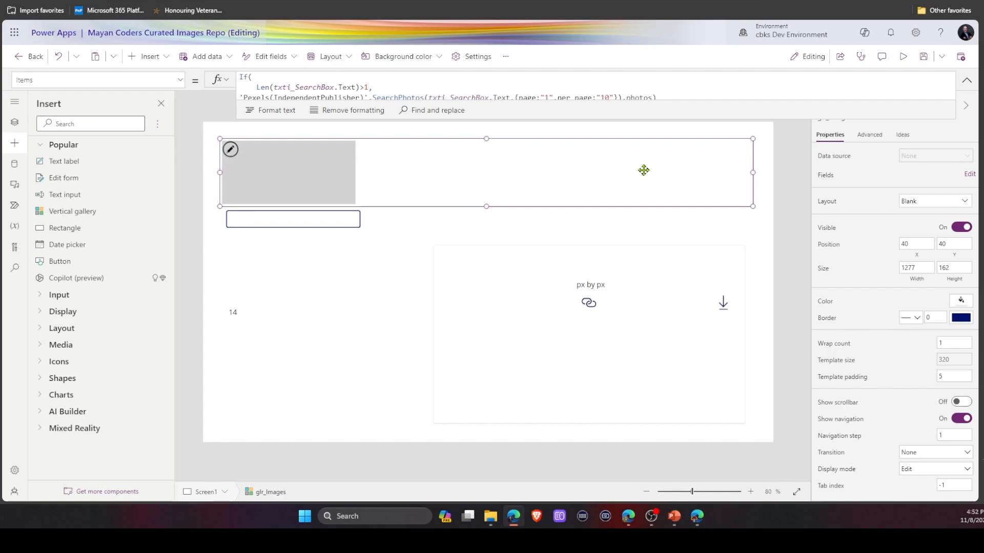
drag(667, 101, 667, 146)
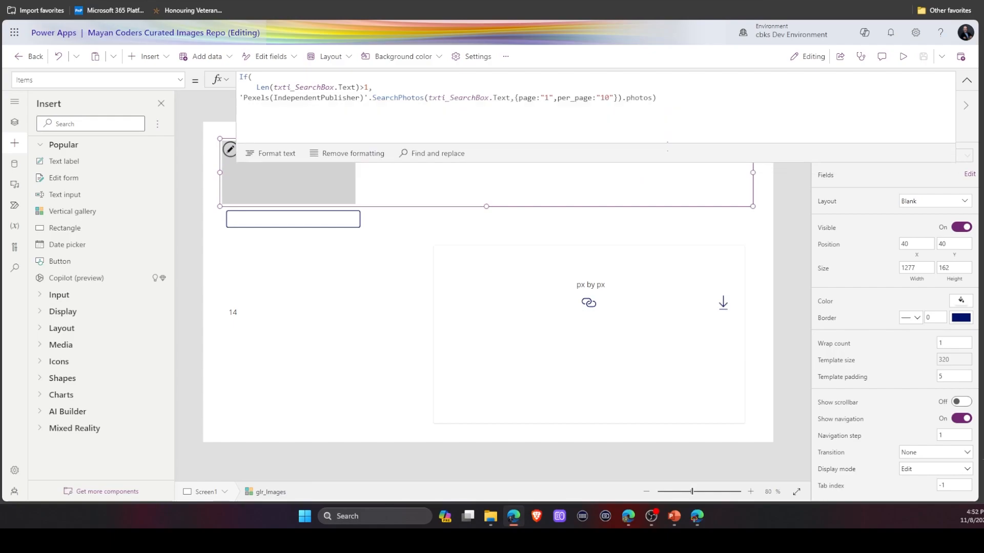
click(666, 102)
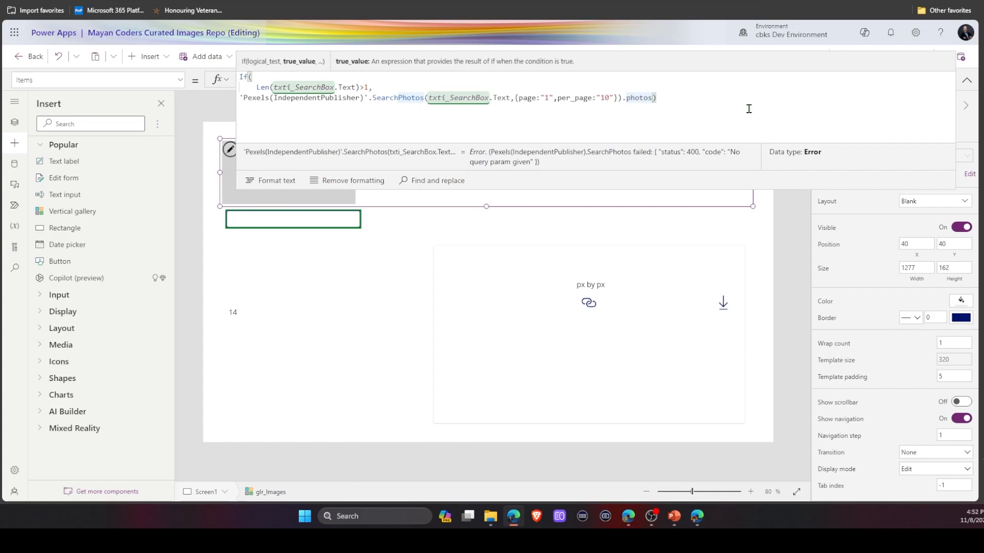
text(,)
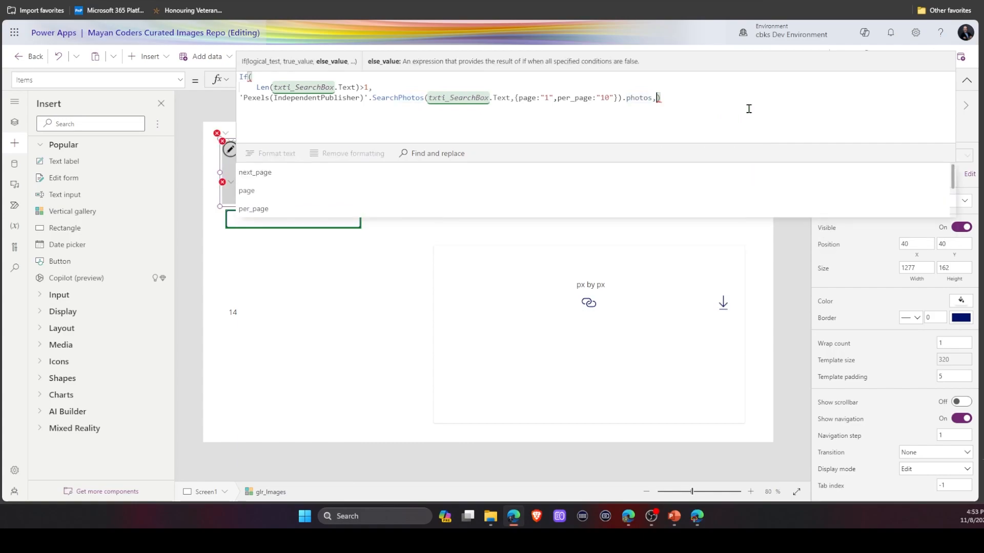
key(shift+Return)
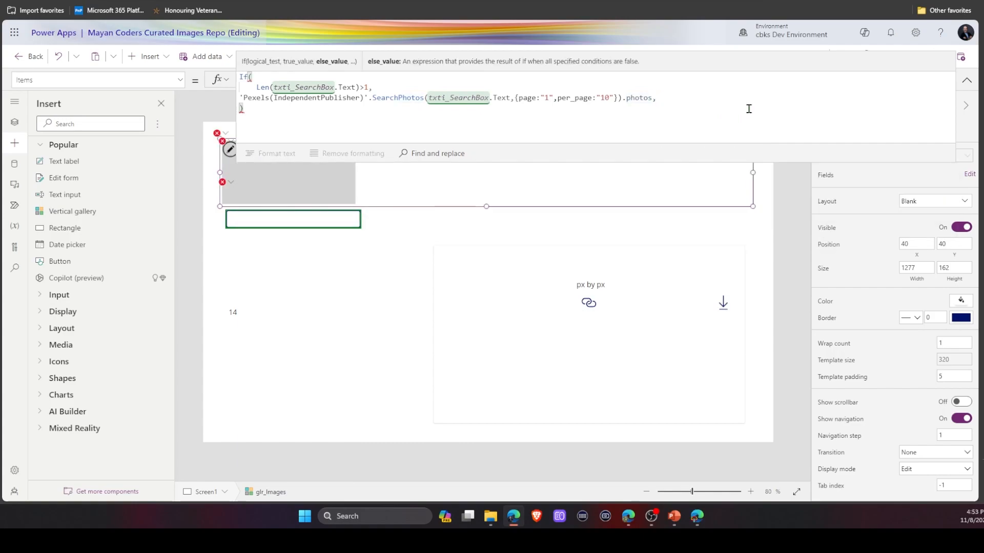
key(shift+Return)
text(Shuffle)
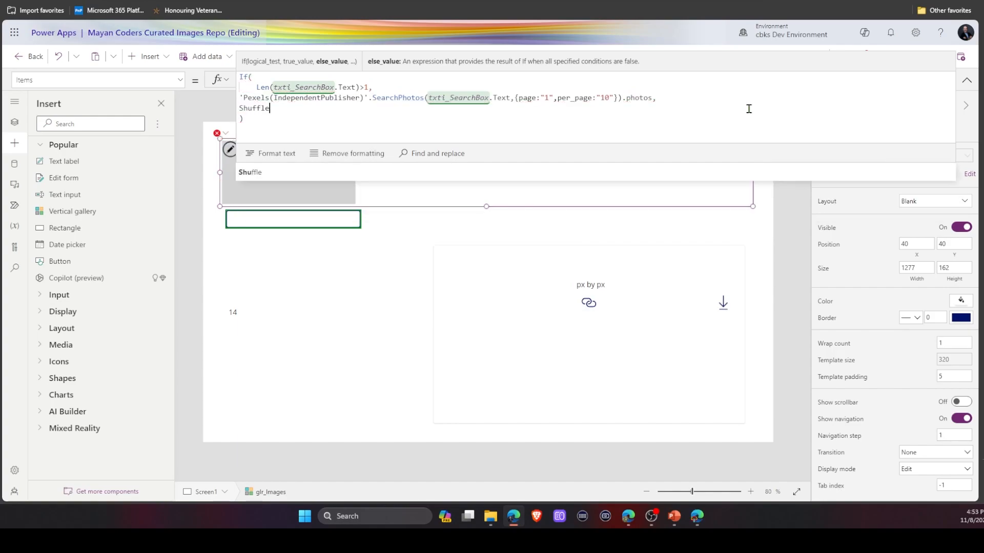
text(()
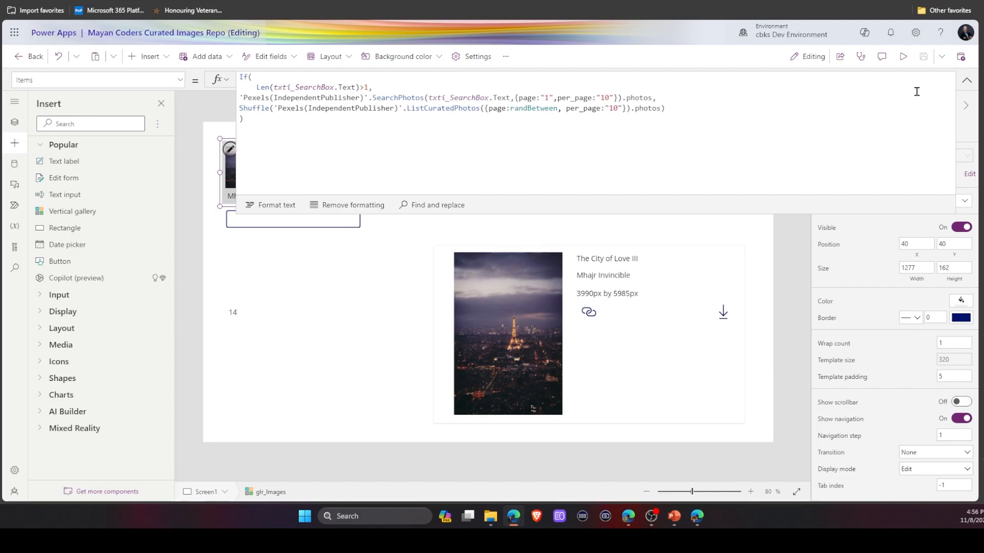
click(966, 83)
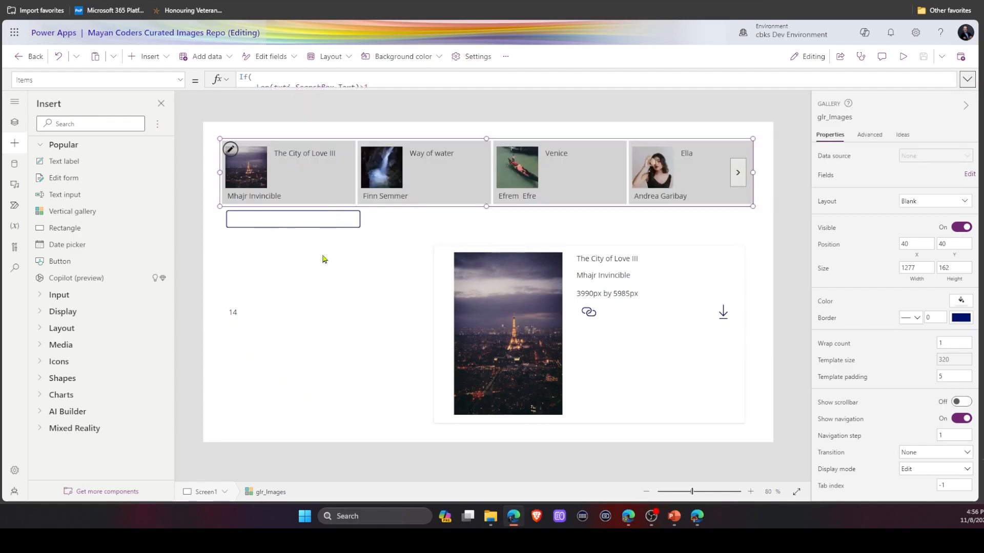
Switch to Screen2 and back to Screen1 to rerun its OnVisible random page setting.
click(206, 493)
click(201, 472)
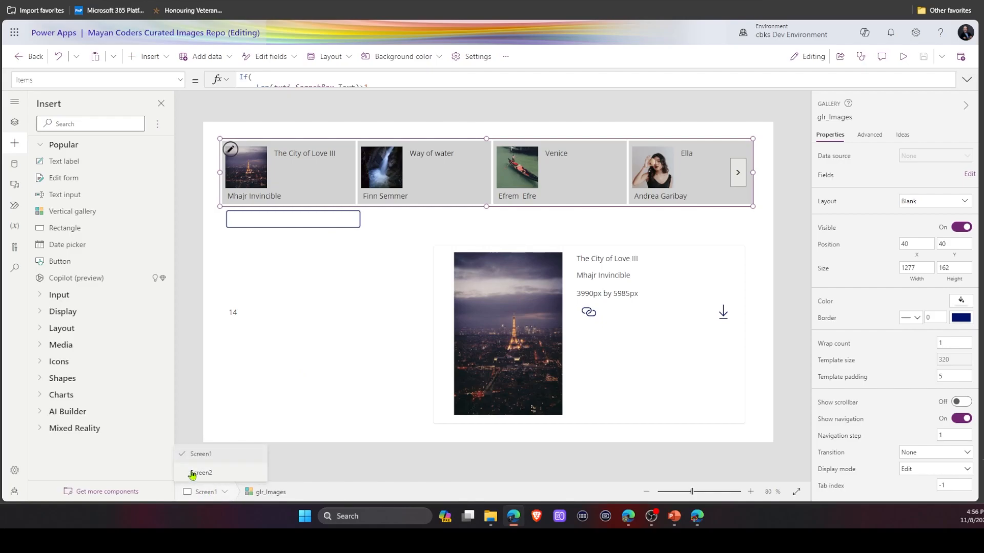
click(198, 493)
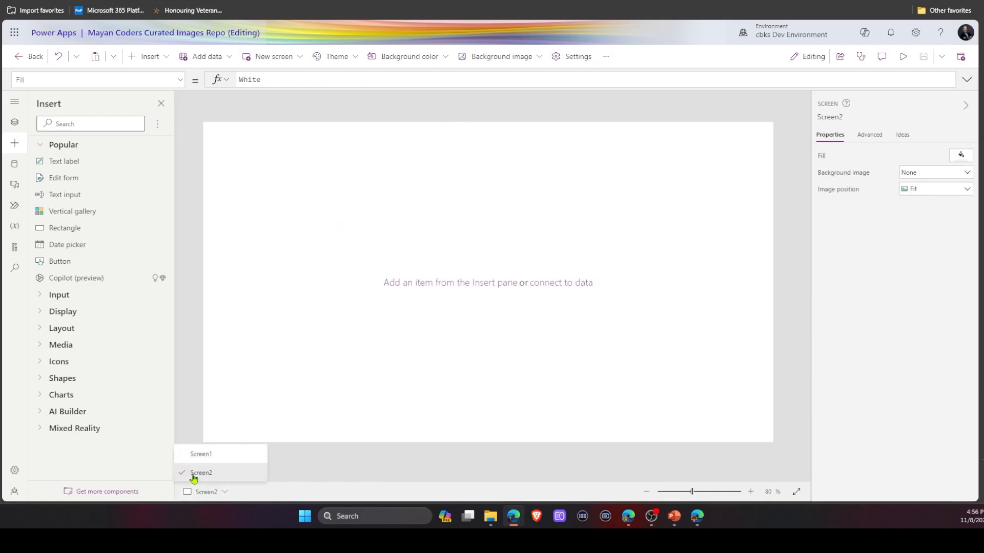
click(199, 456)
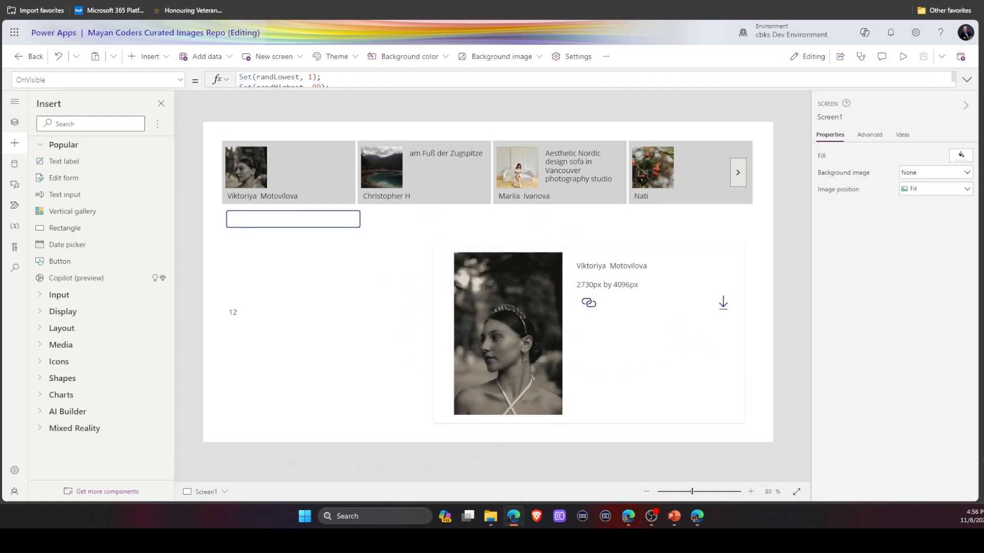
Preview the app, search photos for guatemala, and clear the search box.
click(904, 57)
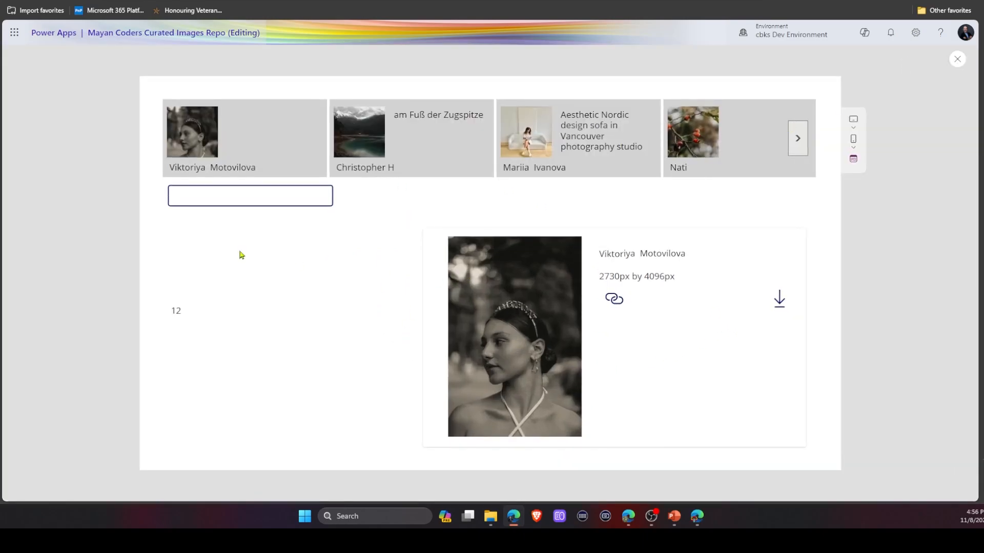
click(229, 200)
text(guatemala)
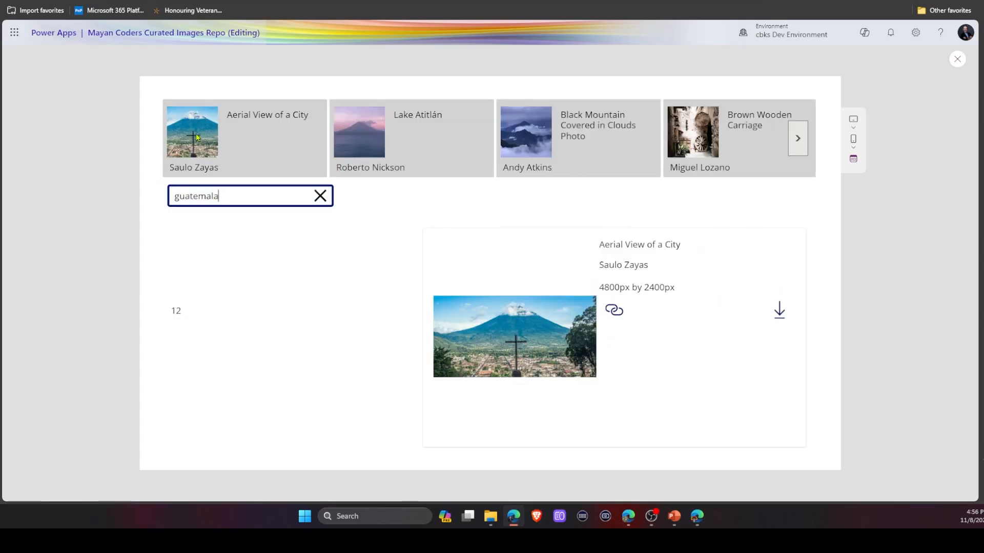
click(321, 196)
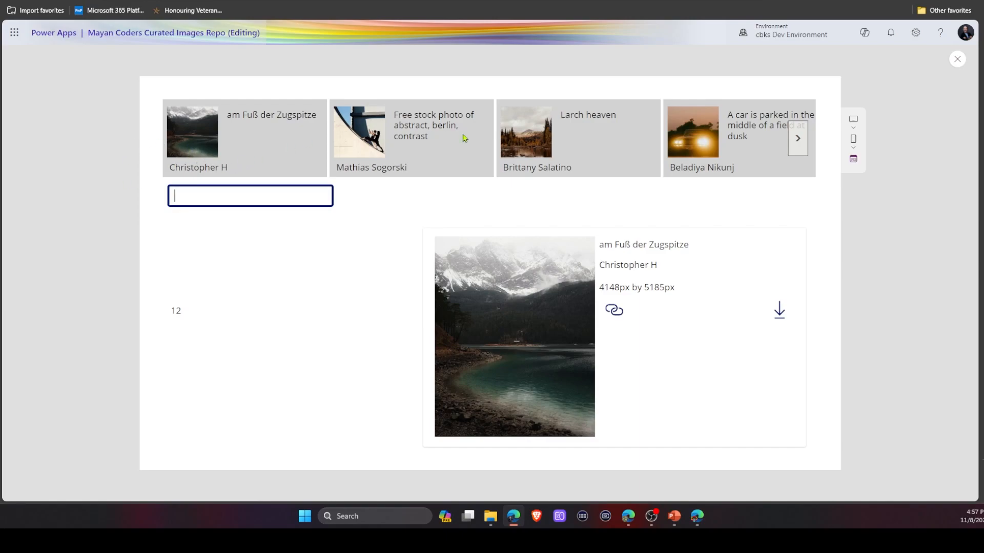
Page through the curated photo gallery and select the El Micalet, Valencia photo.
click(798, 139)
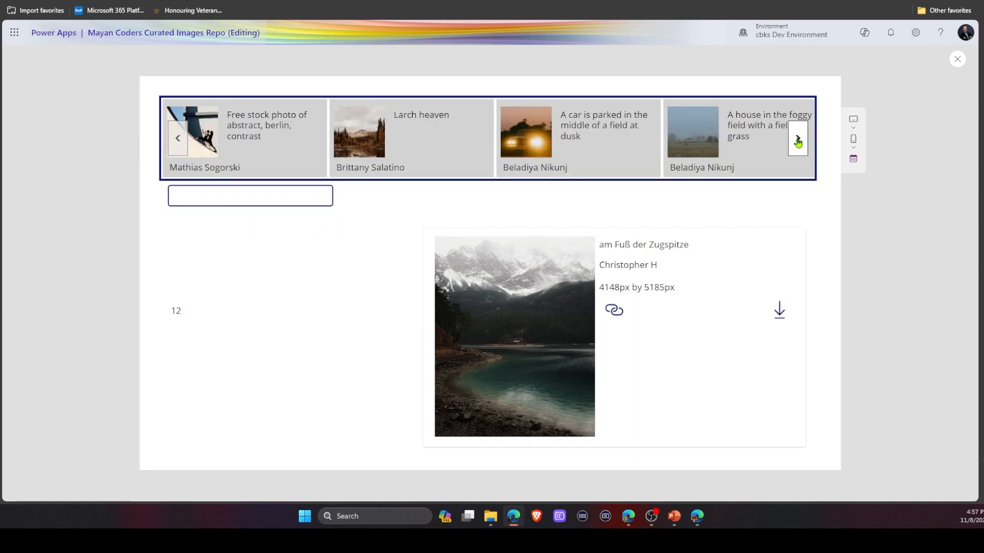
click(798, 140)
click(798, 142)
click(798, 141)
click(798, 141)
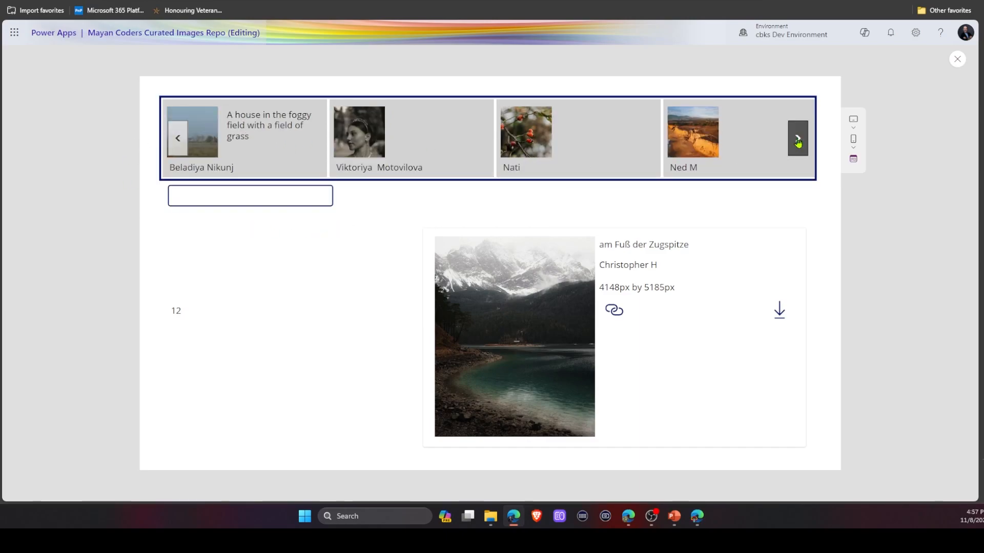
click(731, 150)
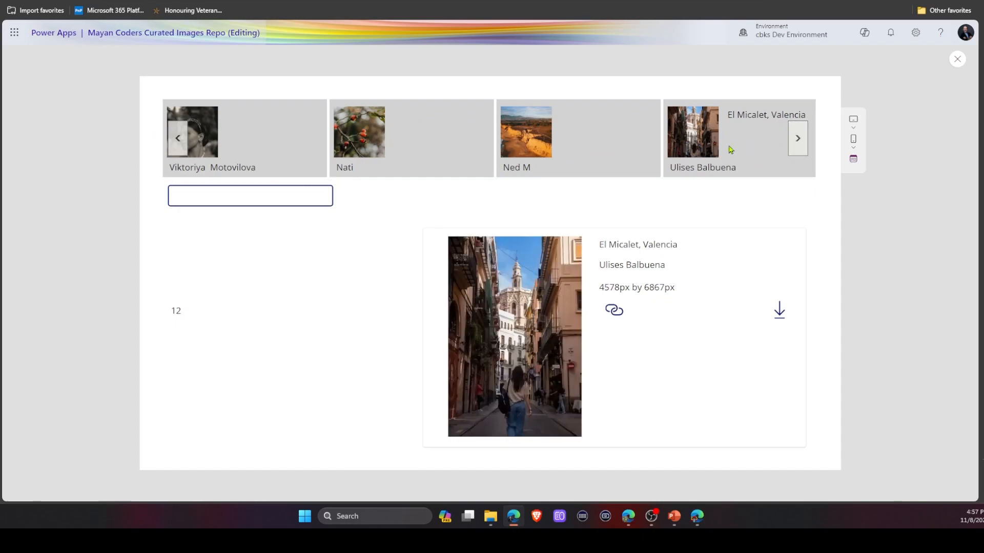
Search photos for ai in the preview, then clear the search box.
click(275, 198)
text(ai)
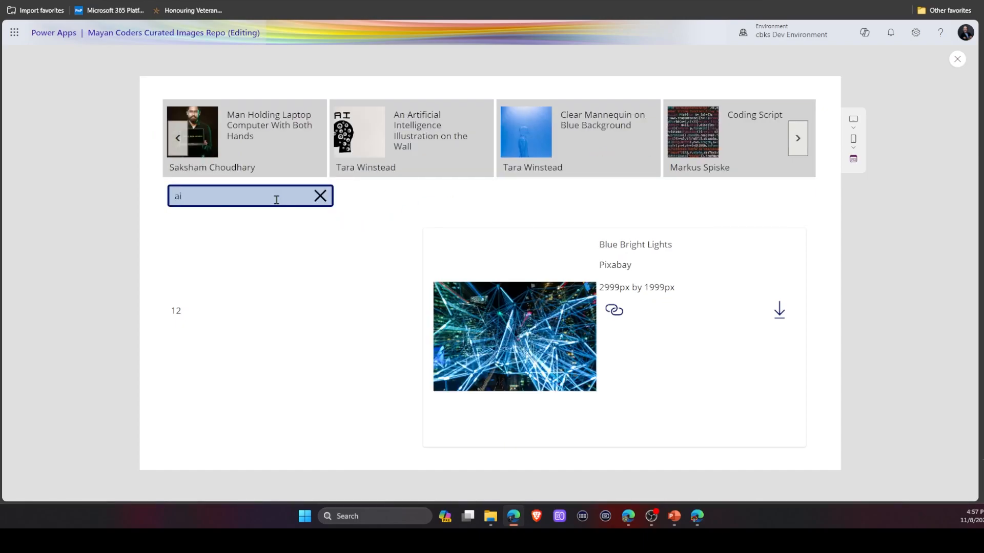
click(321, 199)
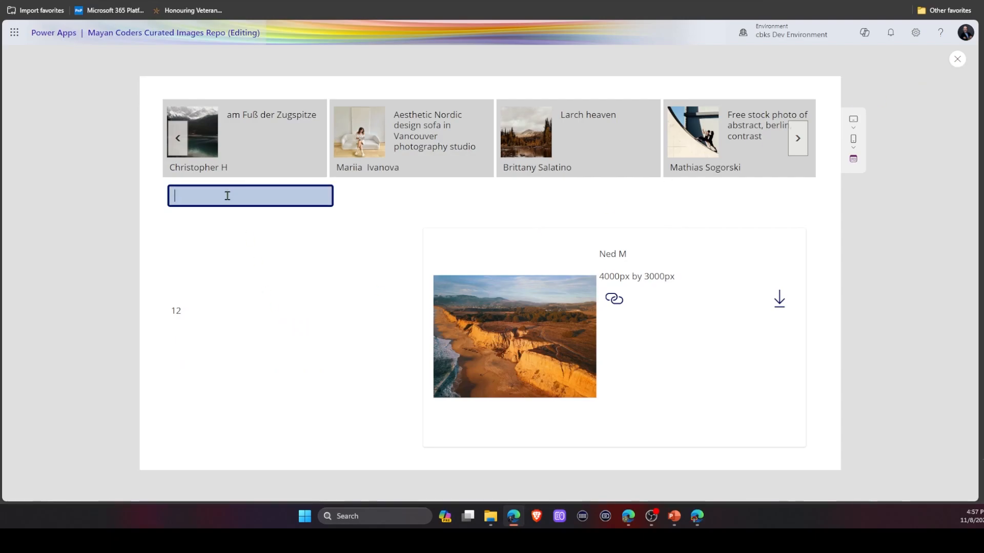
Search photos for guatemala, correcting the mistyped query.
text(guatena)
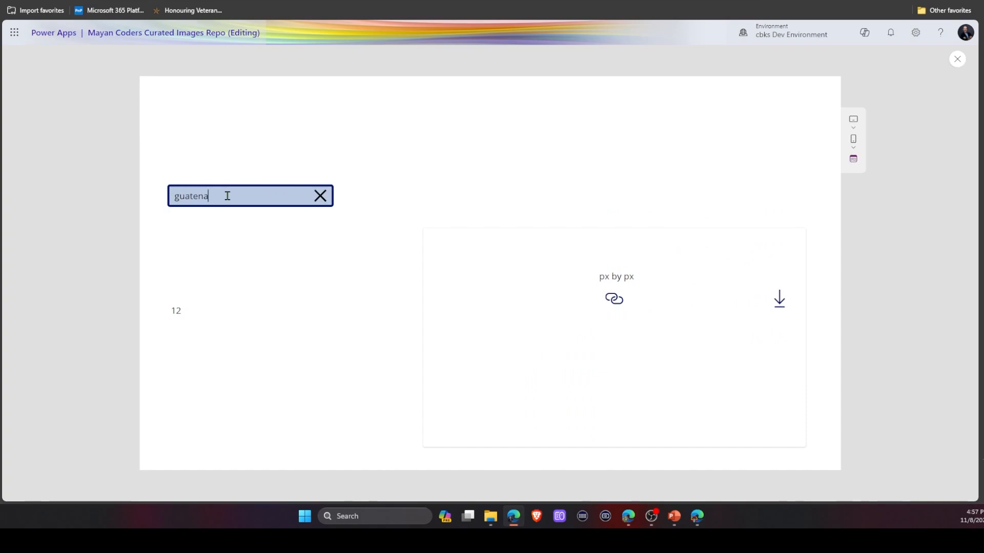
key(BackSpace)
key(BackSpace)
text(mal)
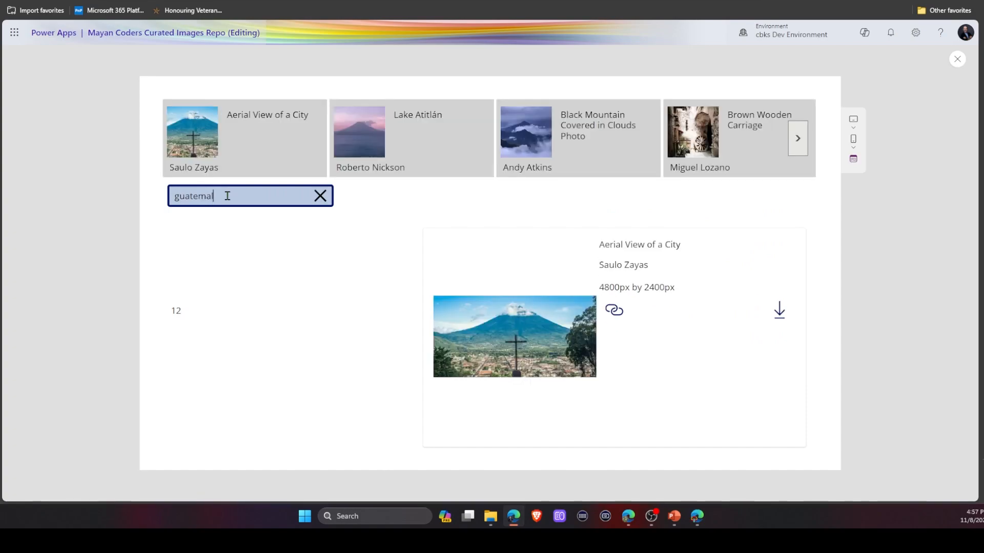
text(a)
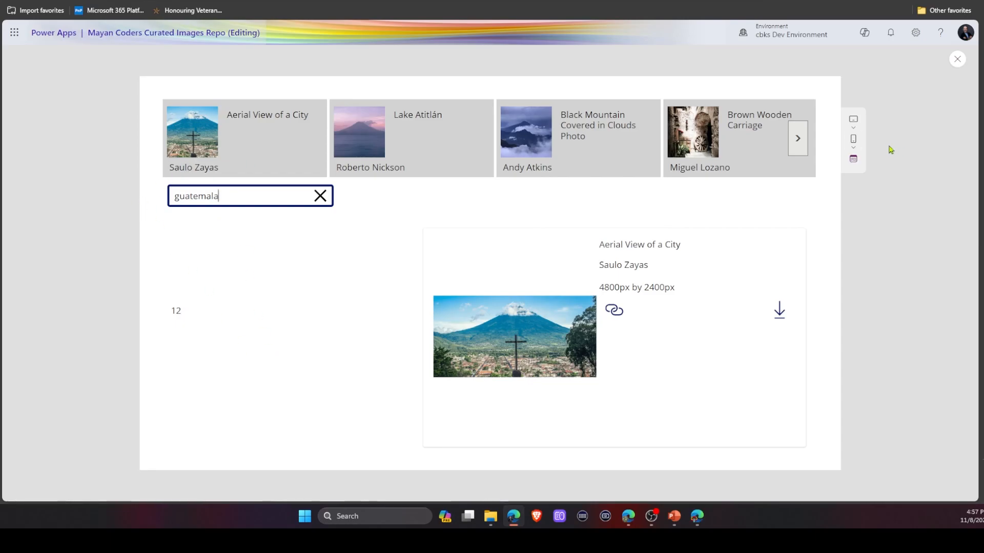
Page forward and back through the guatemala results, then close the preview.
click(794, 145)
click(794, 146)
click(793, 146)
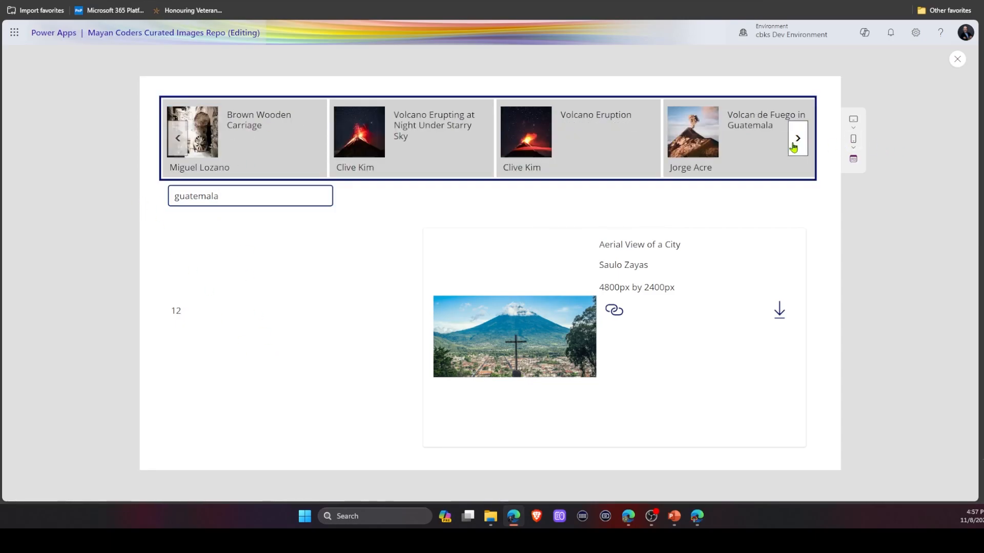
click(794, 146)
click(794, 146)
click(794, 146)
click(793, 147)
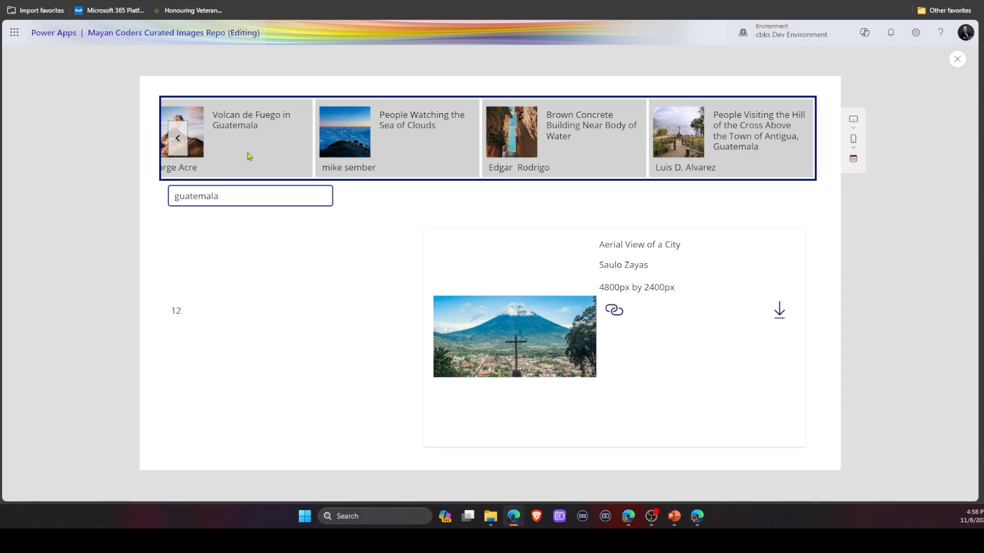
click(180, 139)
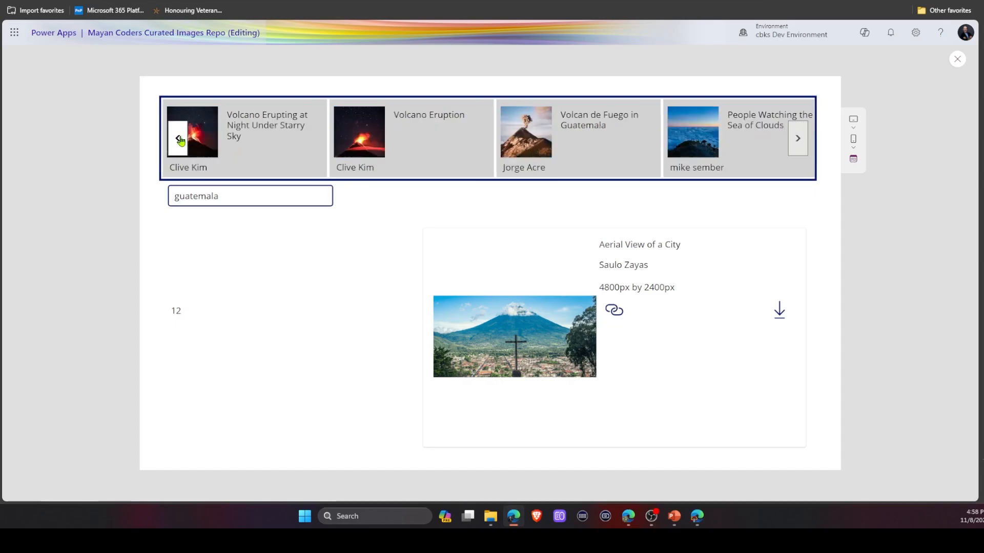
click(179, 139)
click(179, 139)
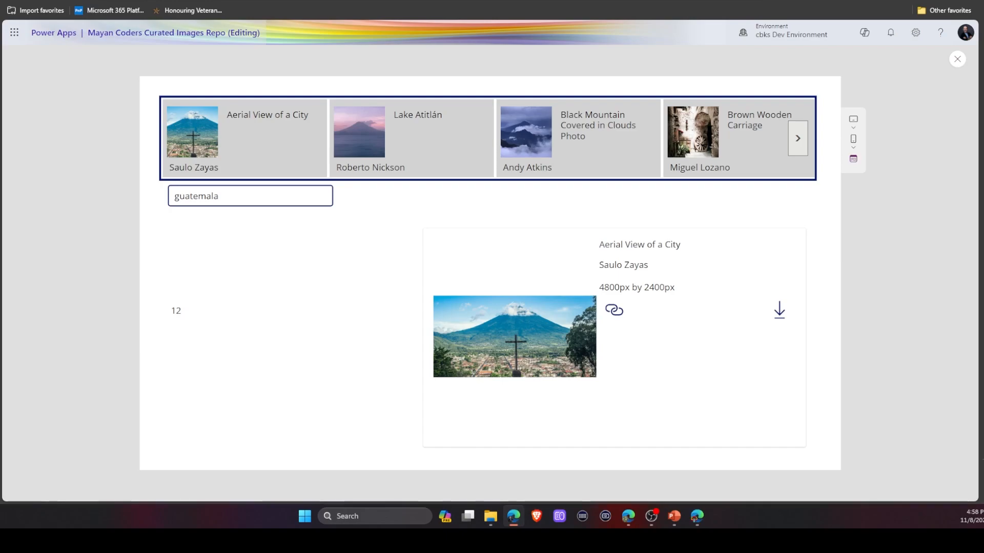
click(420, 86)
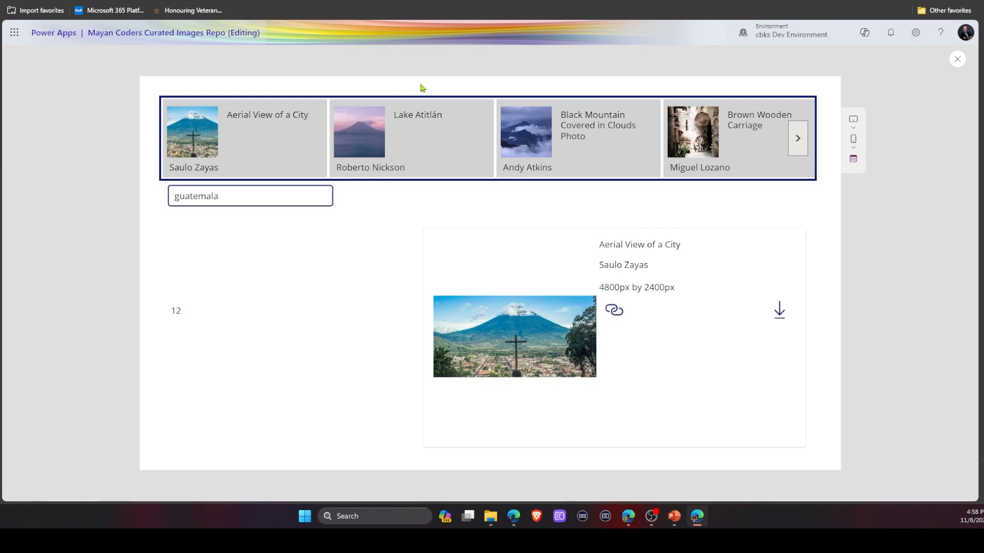
click(957, 60)
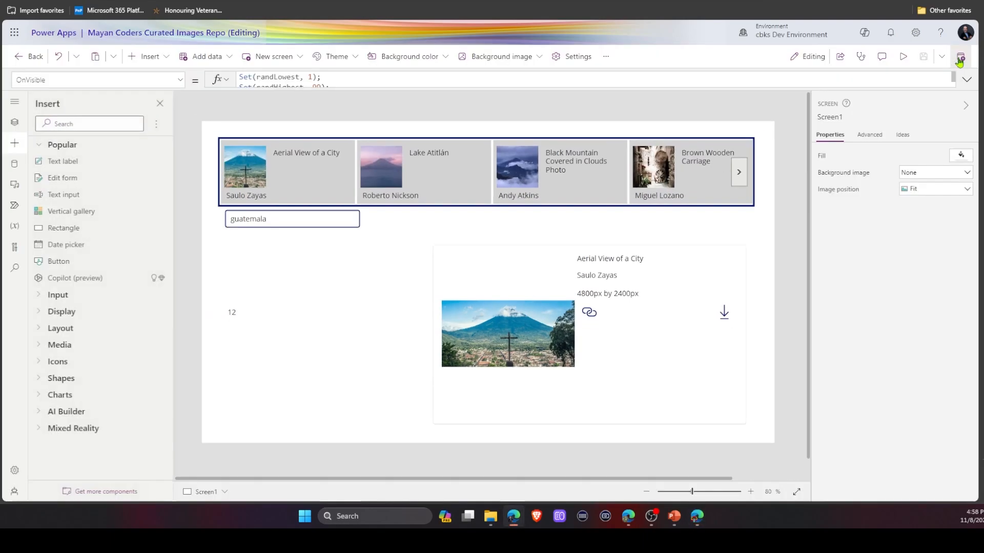
Copy the gallery's Items formula and paste it over randBetween in the label's Text property.
click(234, 317)
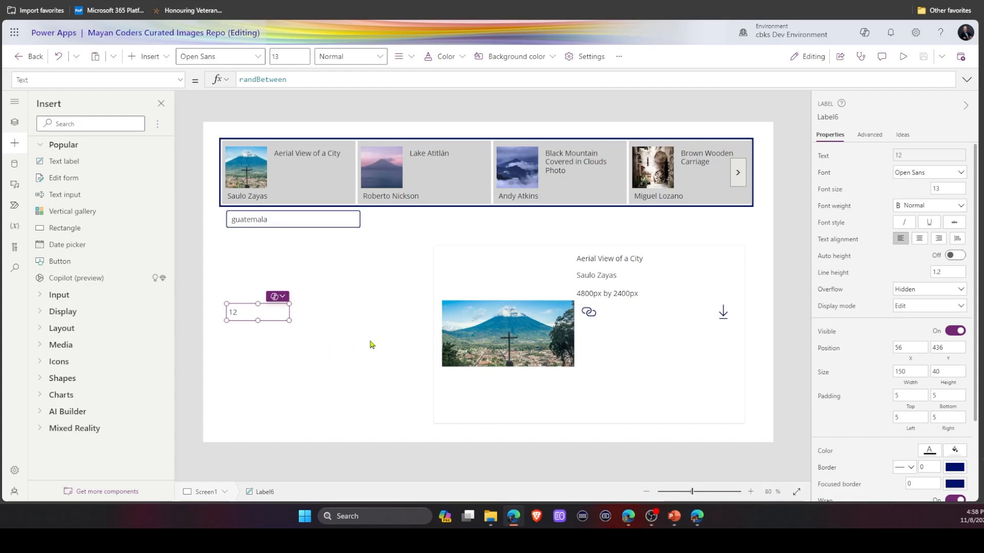
click(531, 191)
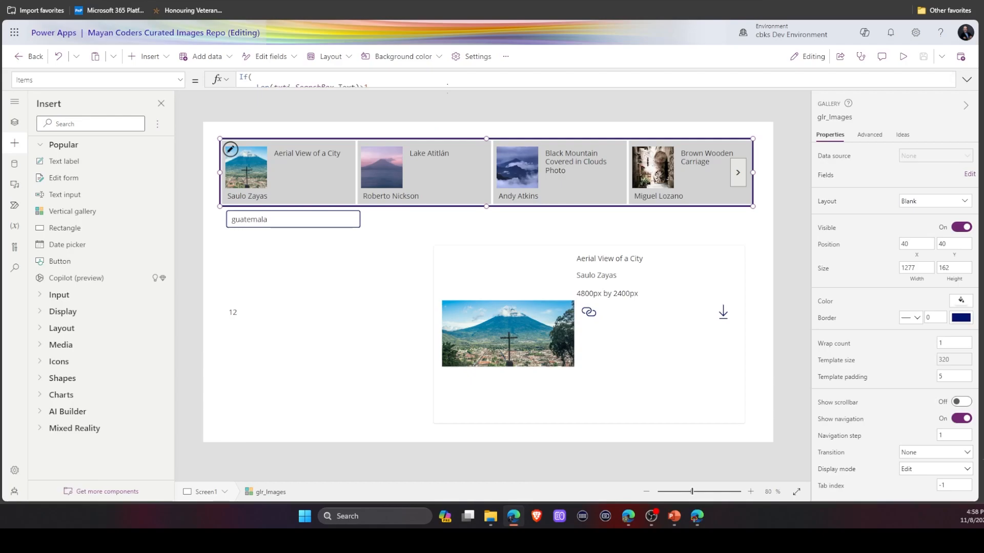
click(447, 87)
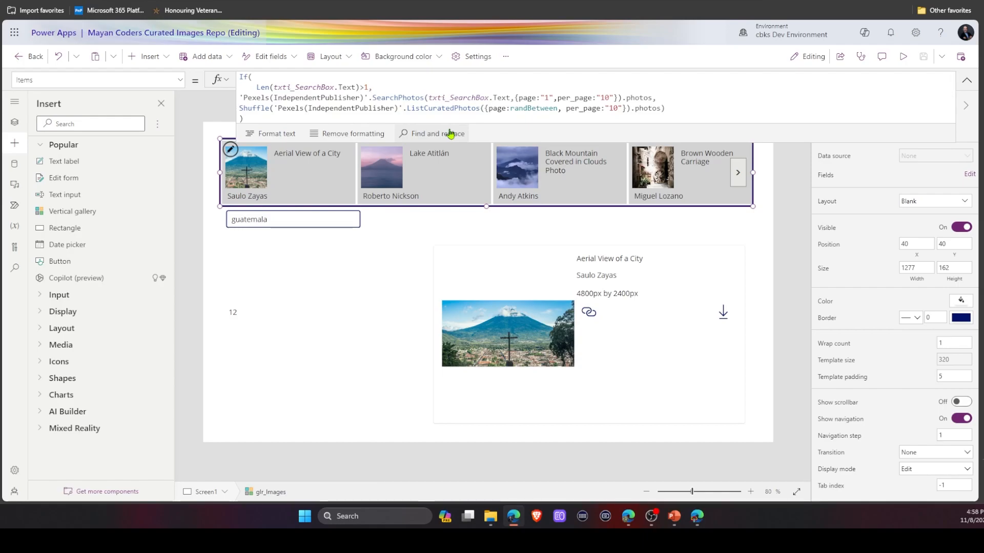
drag(450, 134, 458, 113)
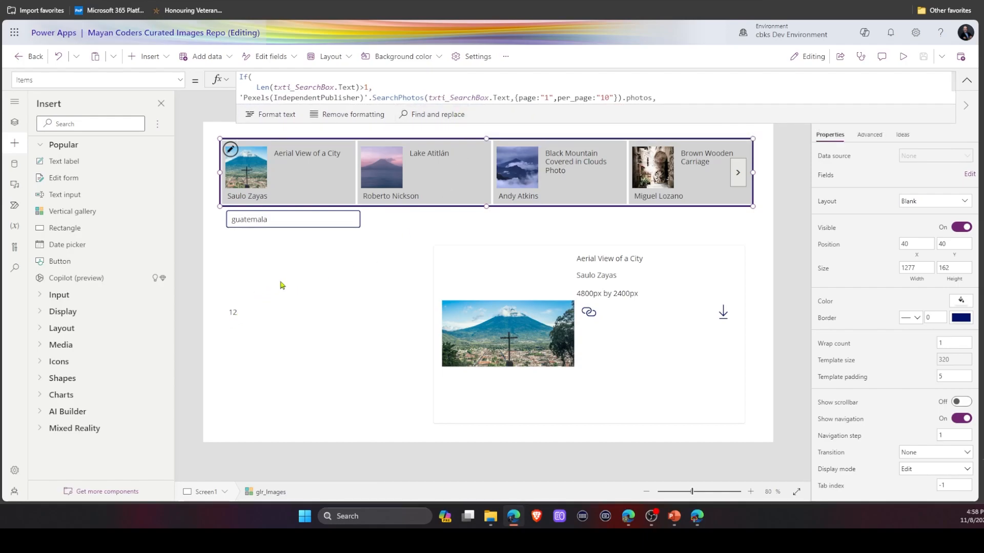
drag(535, 123, 531, 189)
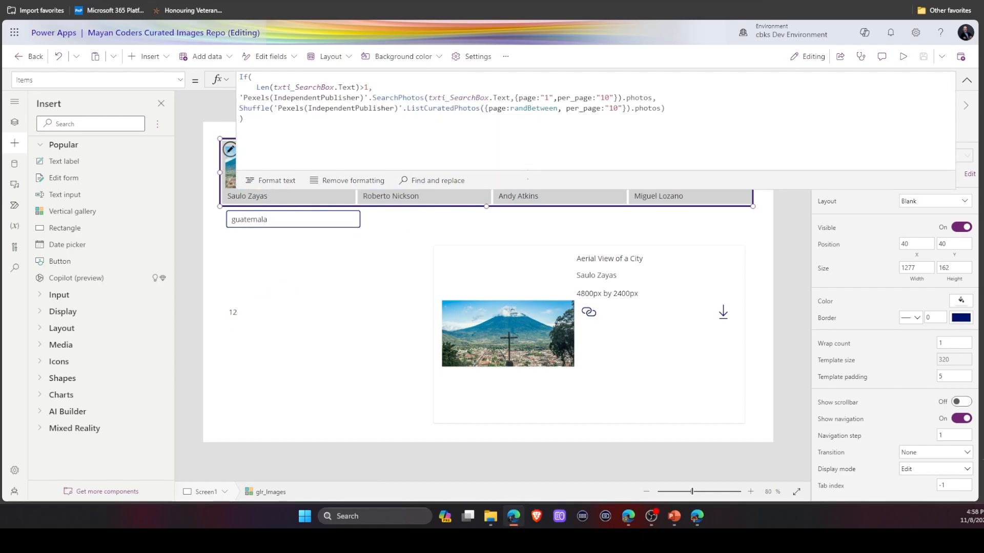
drag(254, 125, 238, 75)
key(ctrl+c)
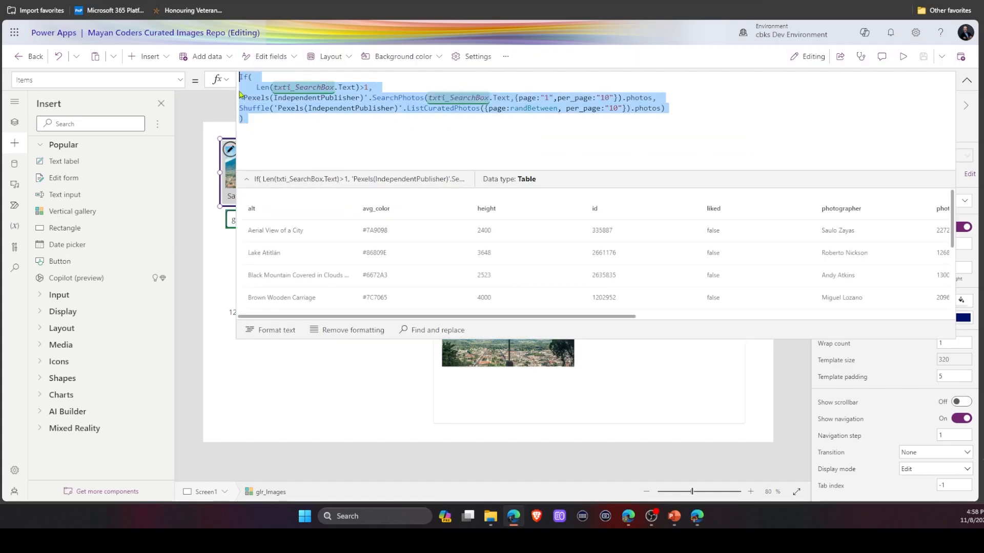
click(265, 383)
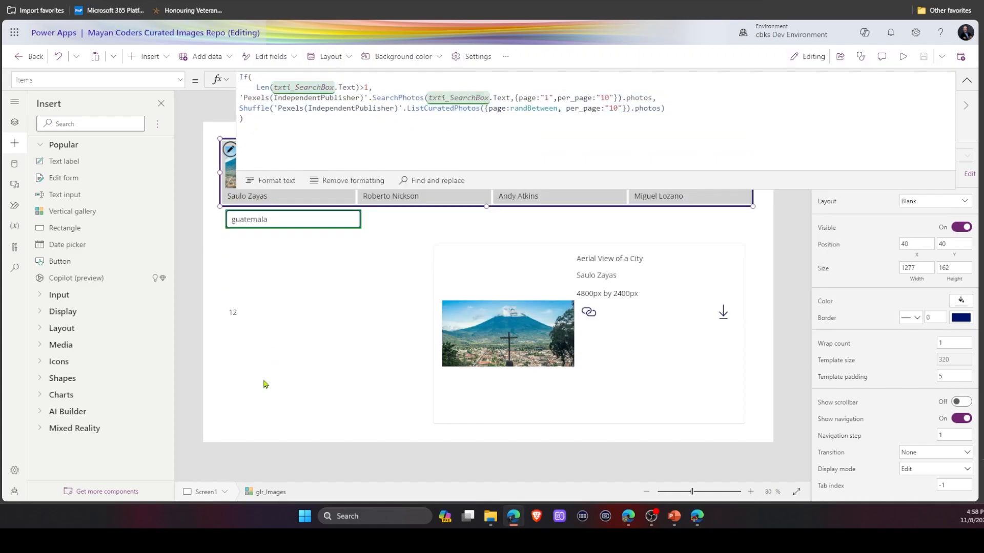
click(233, 313)
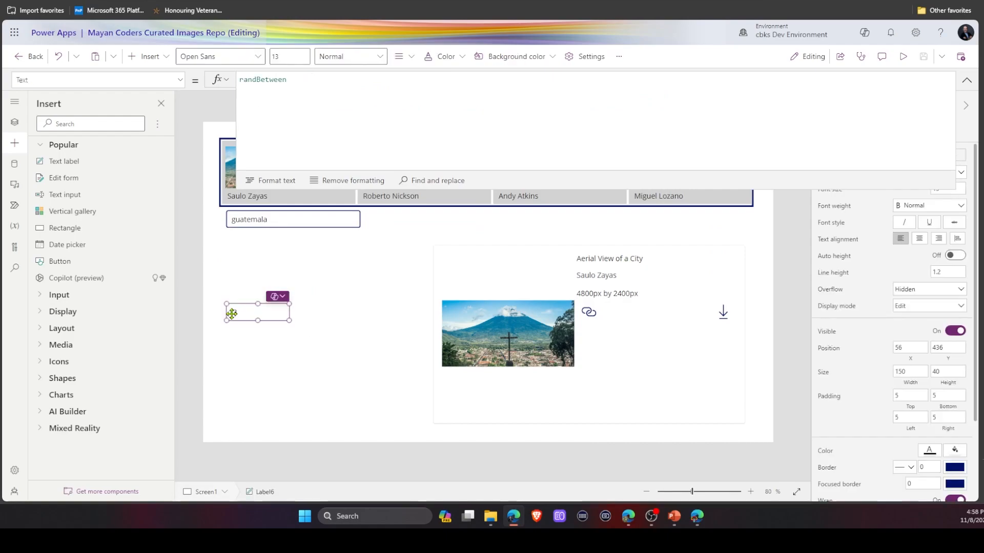
double_click(304, 81)
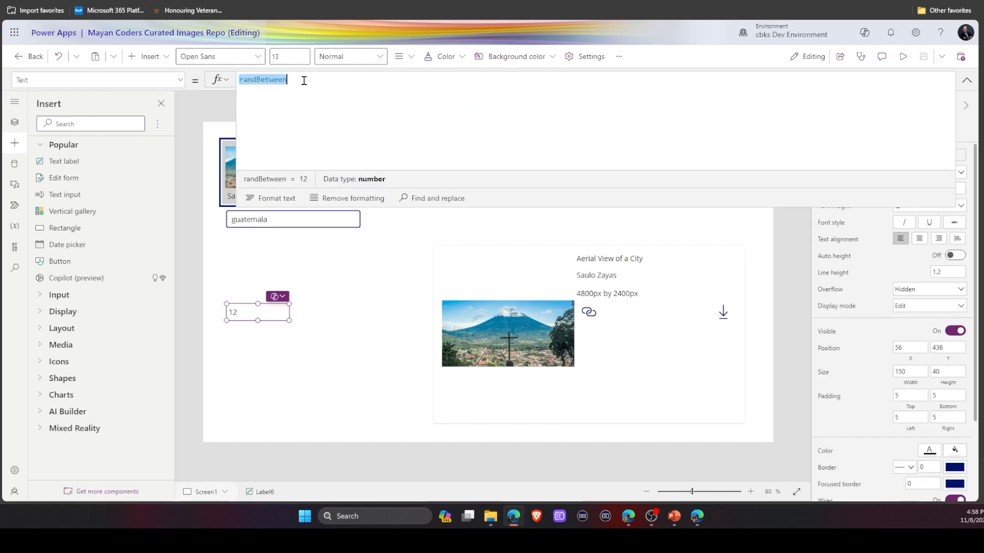
key(ctrl+v)
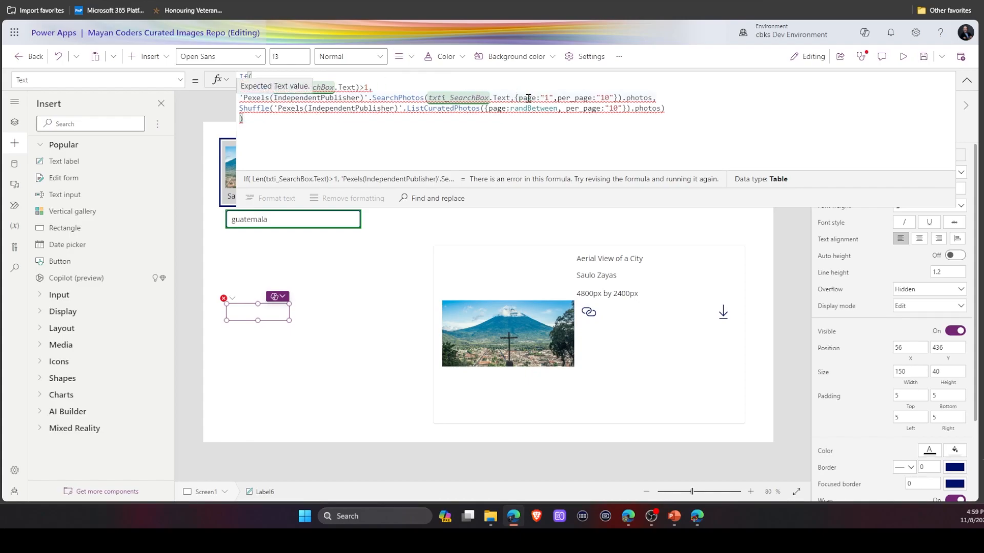
Make the search branch of the label formula return total_results of SearchPhotos(txti_SearchBox.Text).
drag(515, 97, 697, 99)
key(BackSpace)
key(BackSpace)
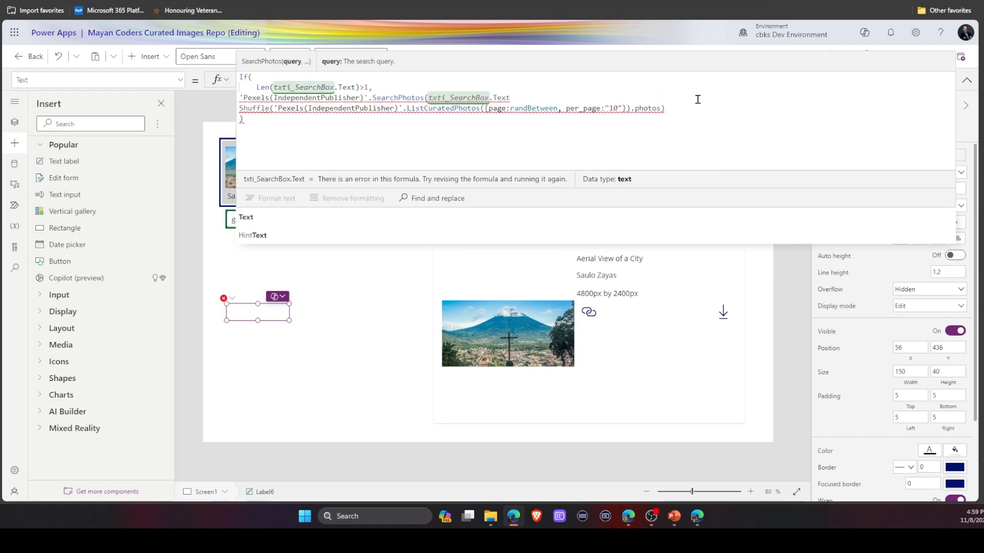
text(),)
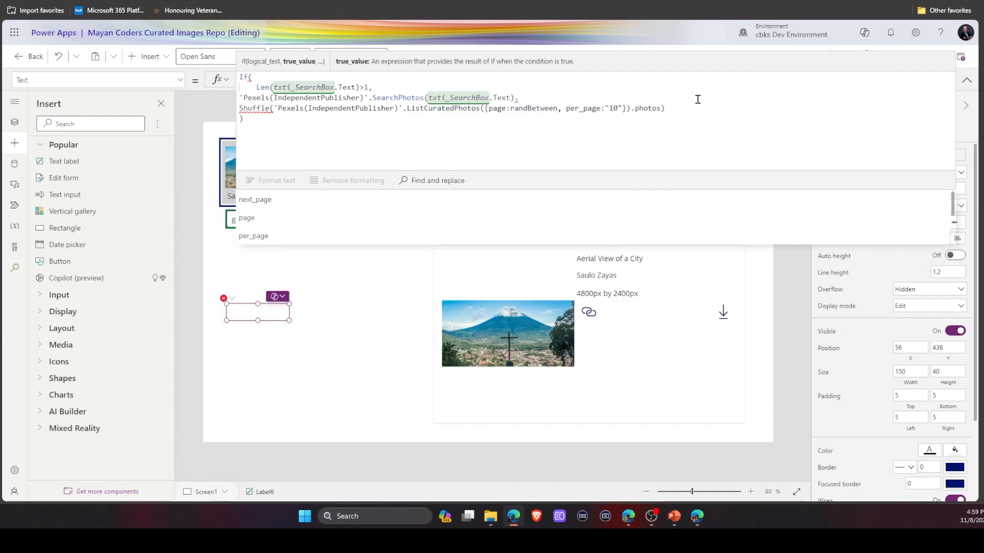
scroll(383, 211, down, 2)
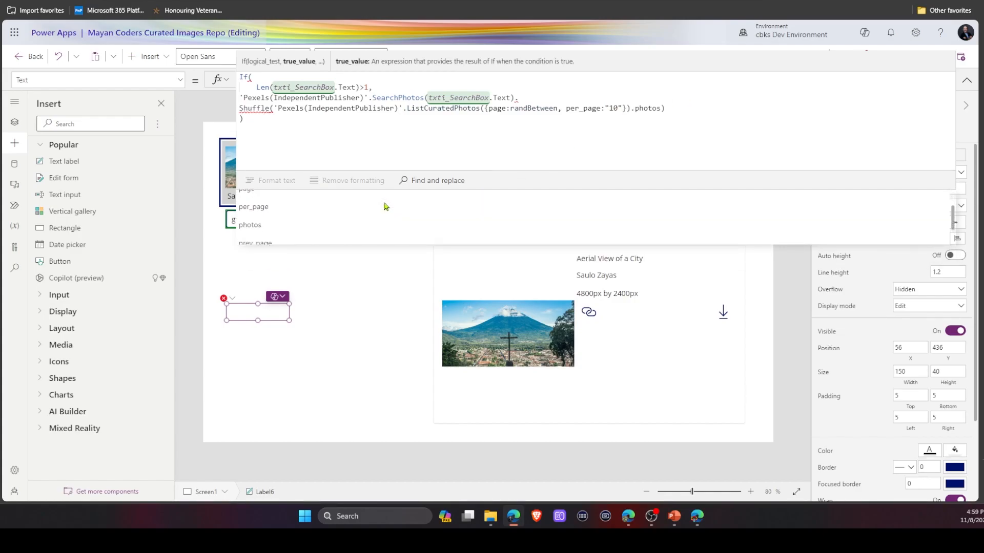
scroll(377, 210, down, 1)
scroll(376, 209, down, 1)
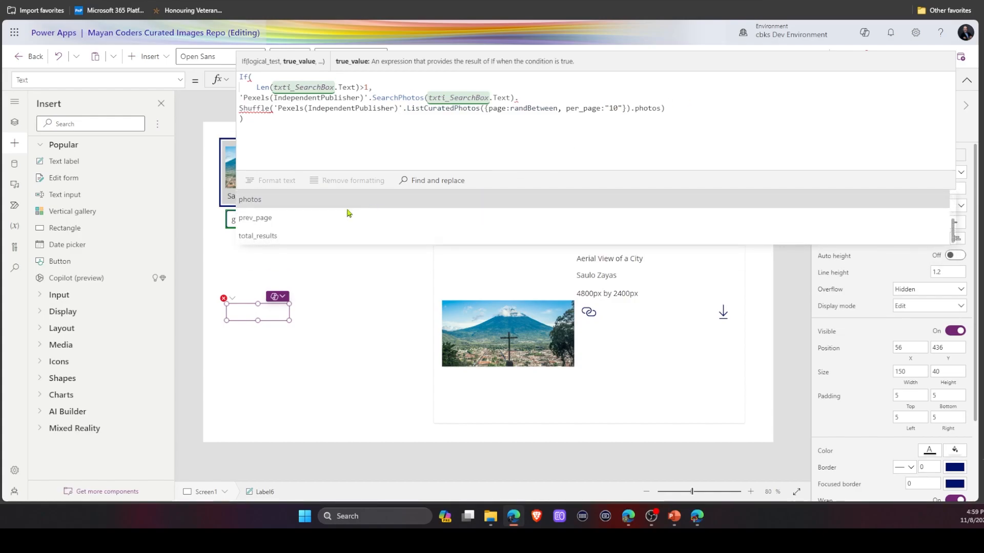
click(280, 237)
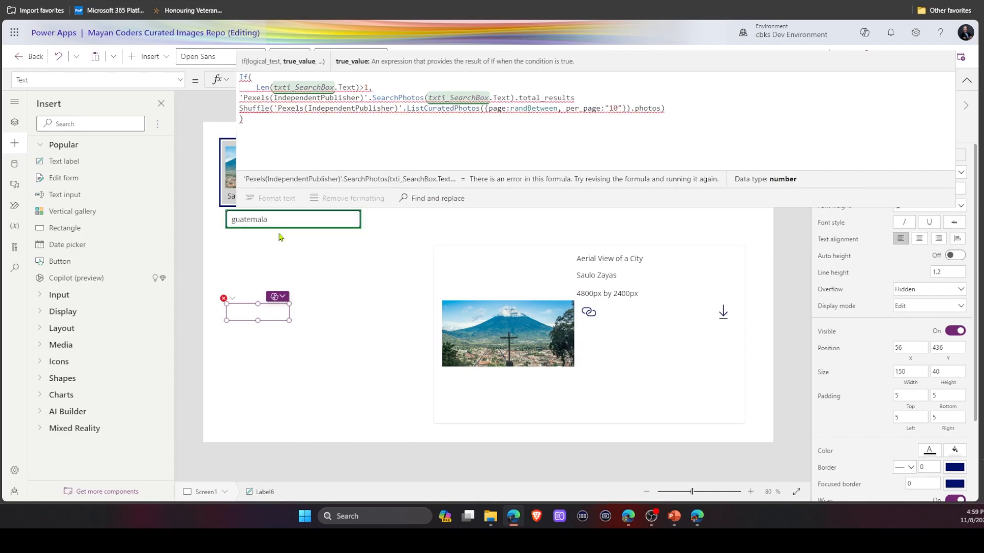
text(,)
Replace the else branch with 'Pexels(IndependentPublisher)'.ListCuratedPhotos().total_results and move the label just below the search box.
double_click(262, 108)
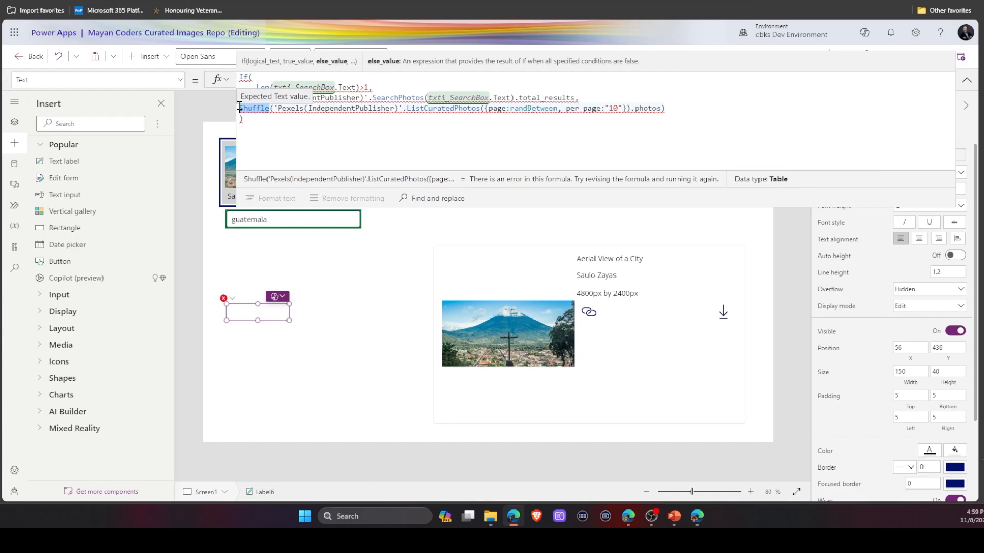
key(Delete)
key(Delete)
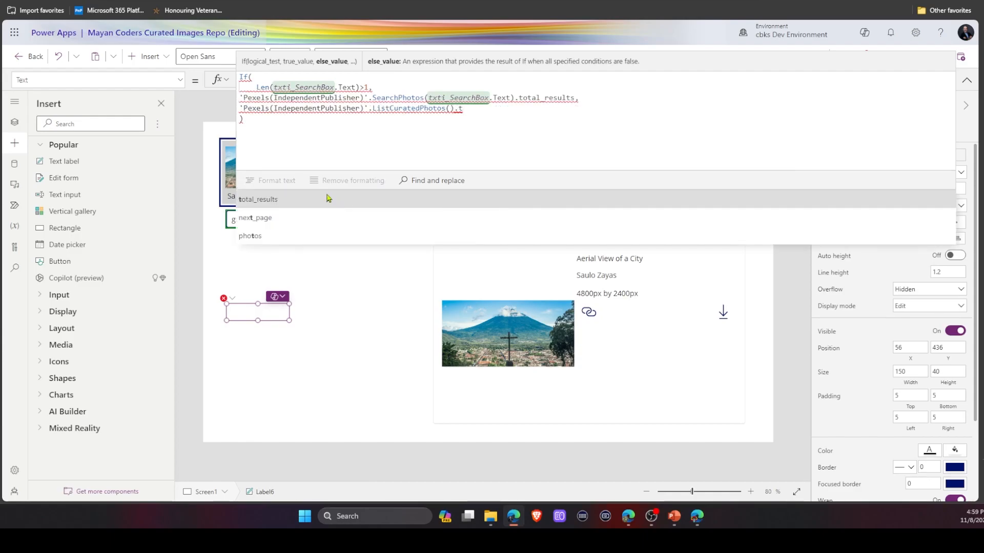
click(328, 199)
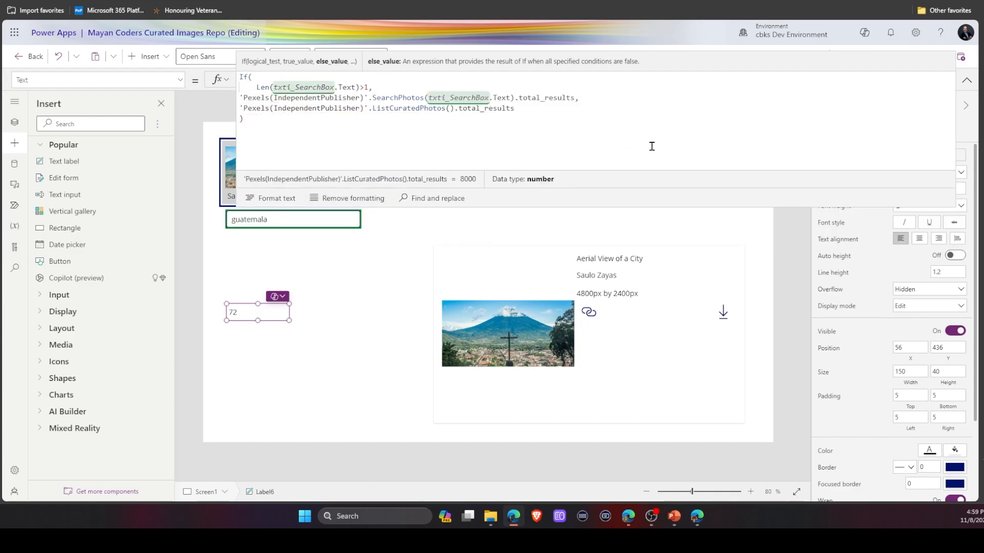
click(971, 82)
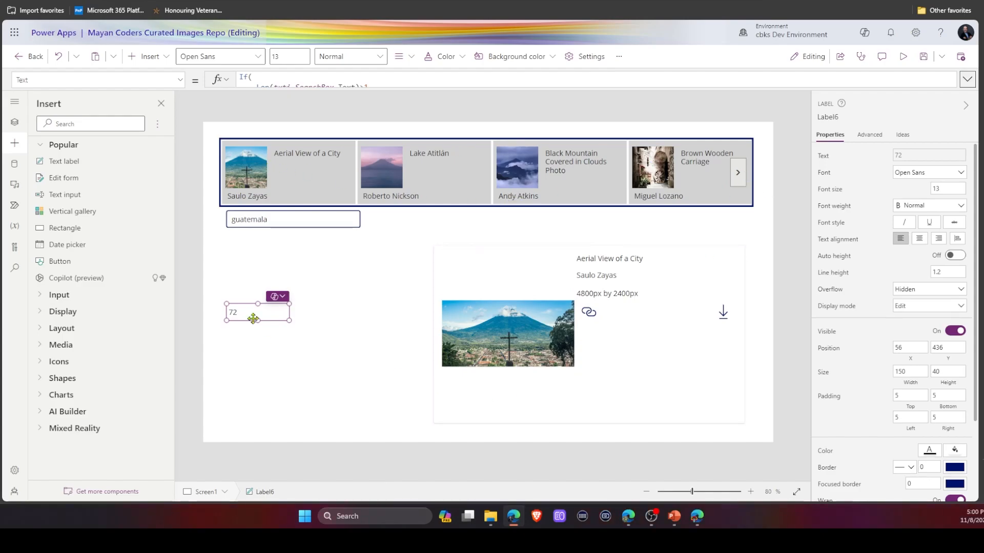
drag(253, 319, 253, 250)
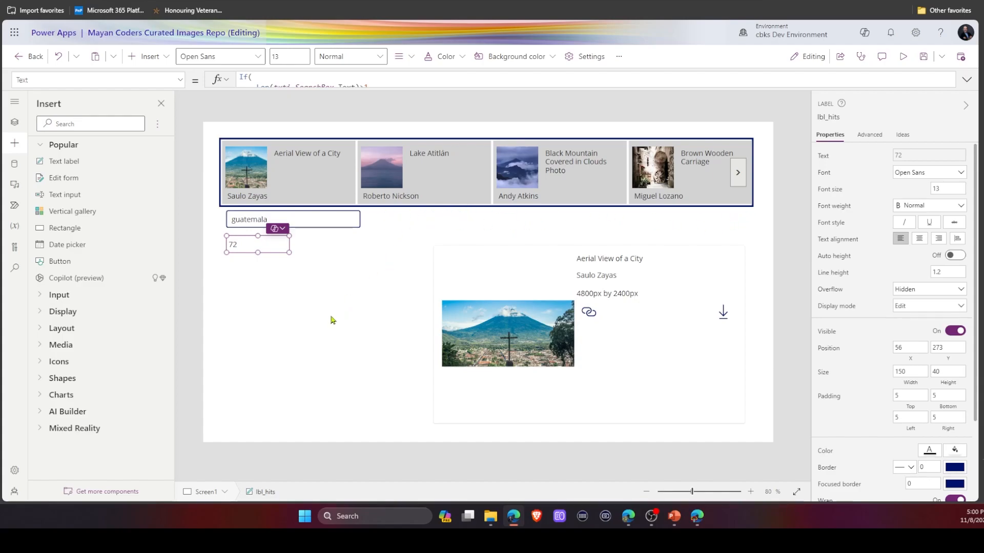
Turn on the Modern controls and themes upcoming feature in the app settings.
click(591, 54)
click(270, 200)
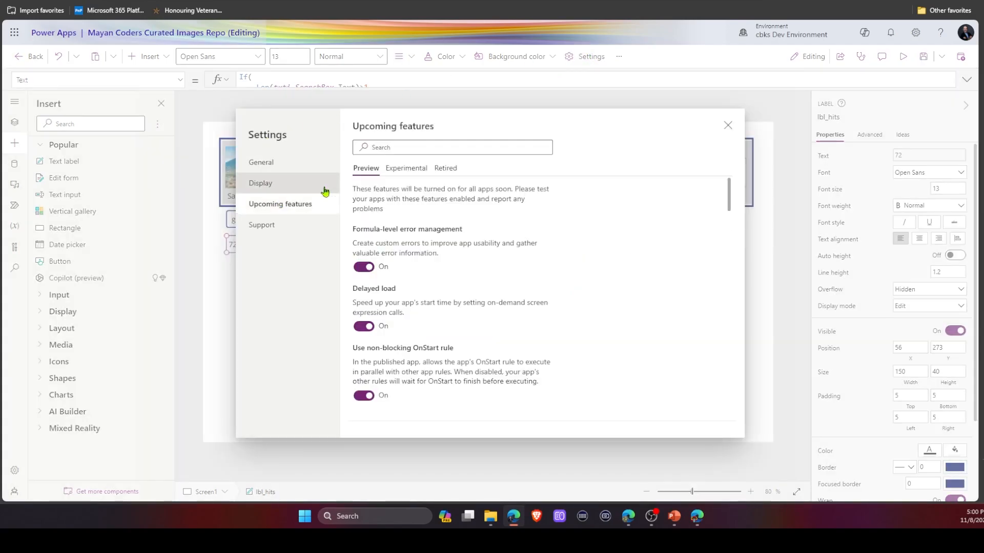
click(414, 148)
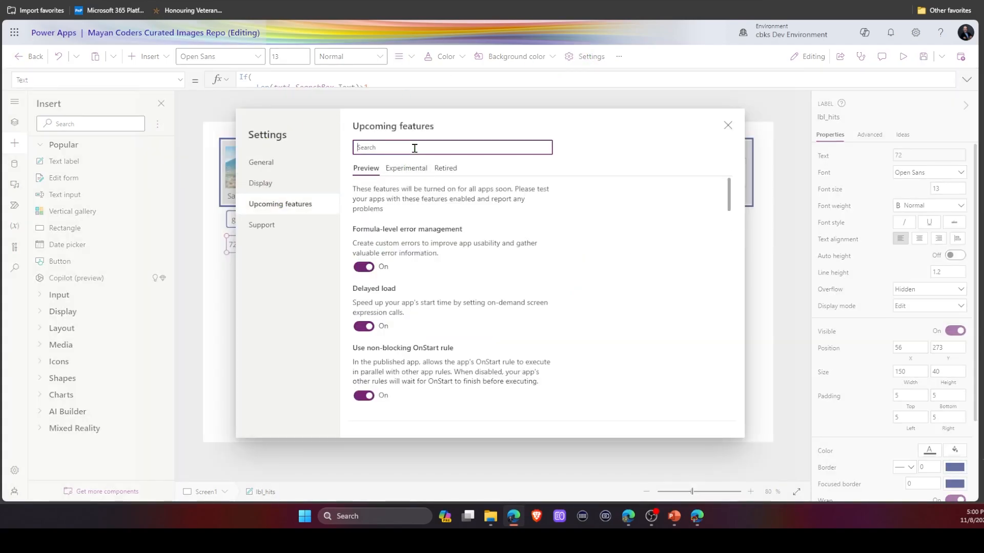
text(mode)
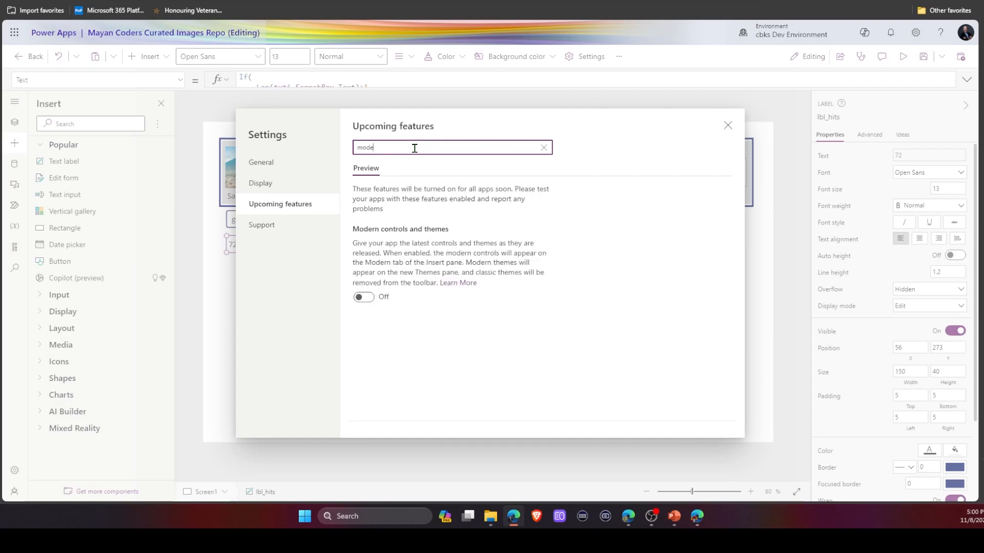
click(364, 296)
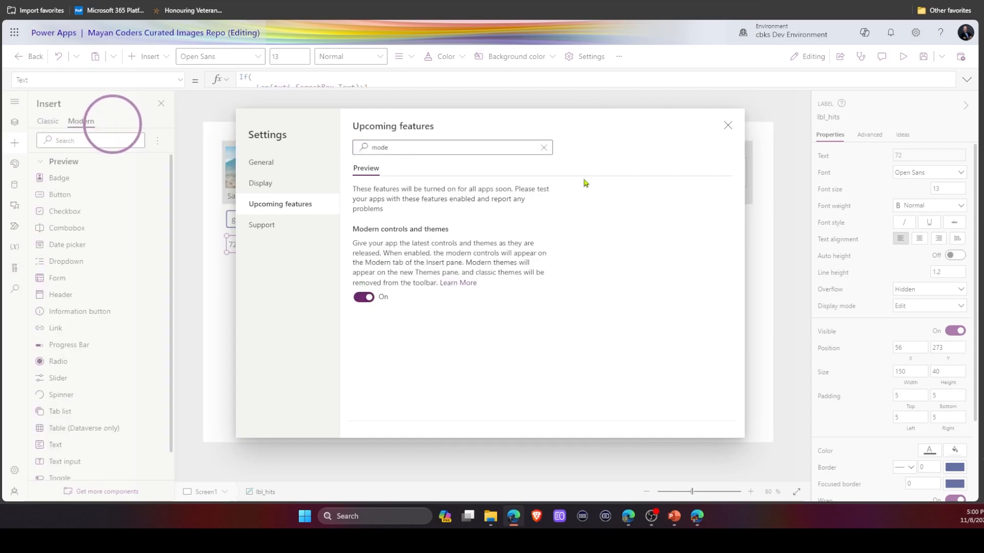
click(728, 125)
Insert a modern Tab list beside the search box and rename it tl_Pages.
drag(77, 391, 411, 221)
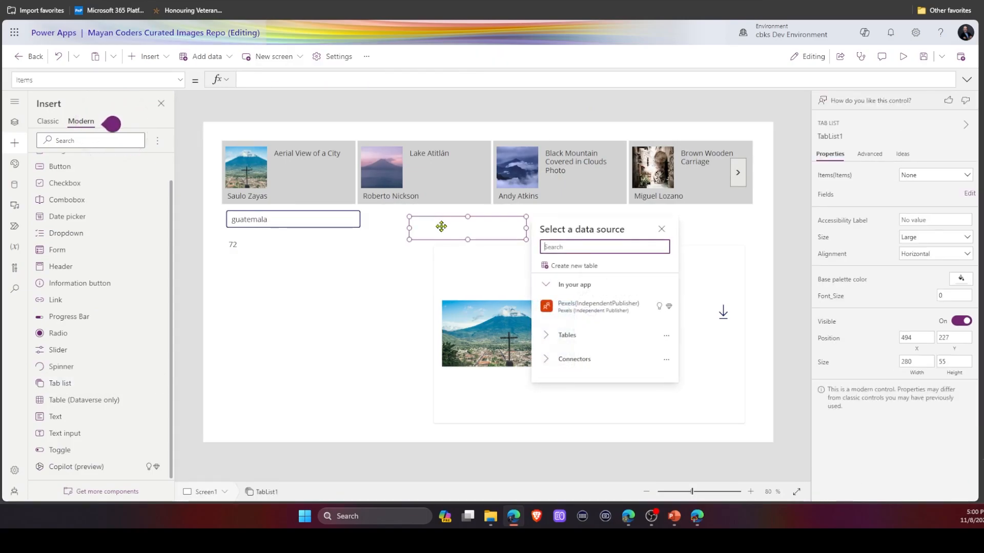
click(430, 223)
drag(415, 221, 409, 221)
click(833, 136)
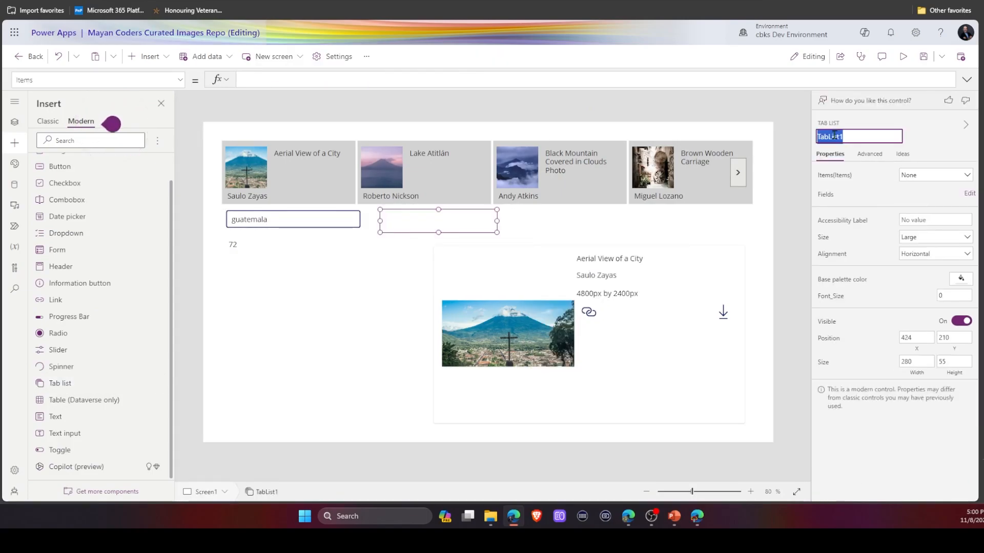
text(tl_)
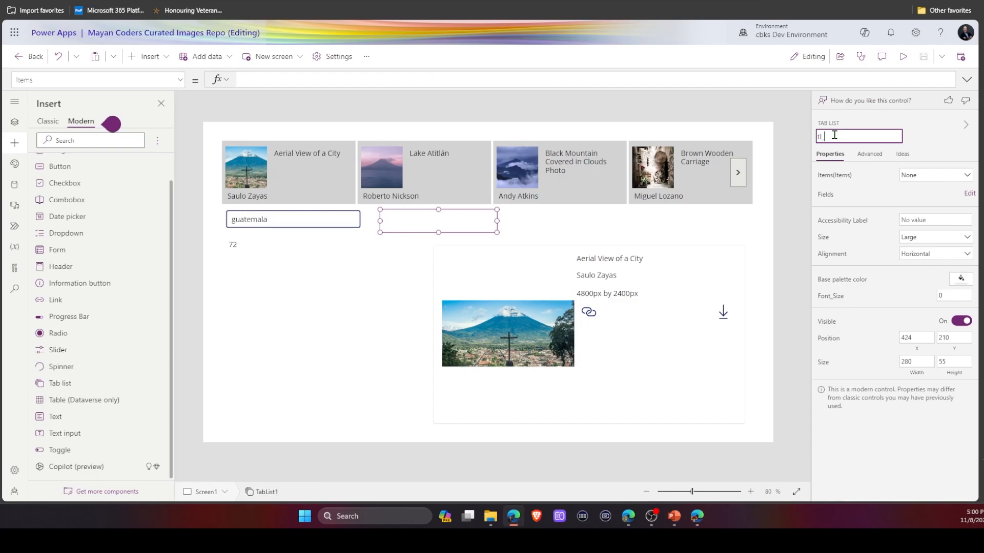
key(BackSpace)
click(933, 141)
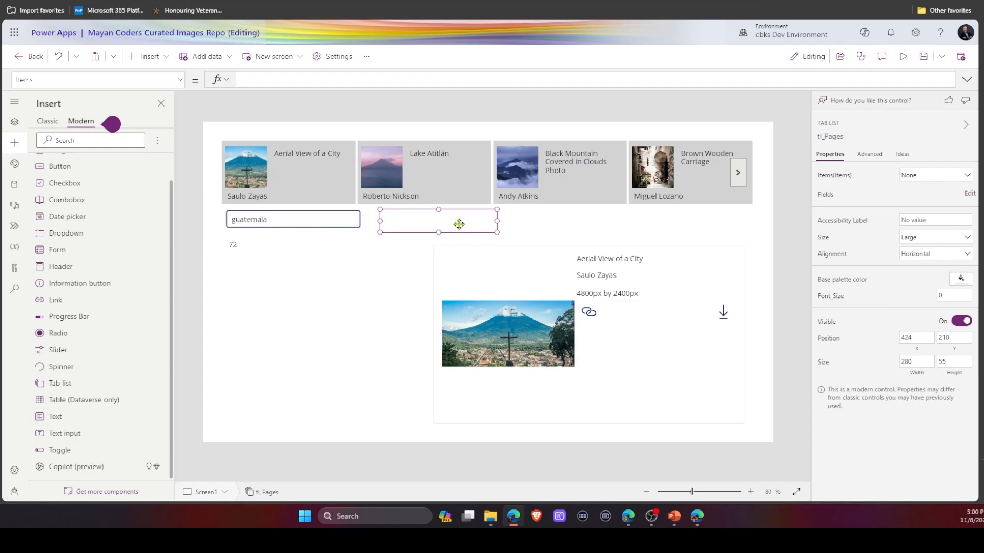
Set the tab list's Items to Sequence(lbl_hits.Text).
click(311, 81)
text(seq)
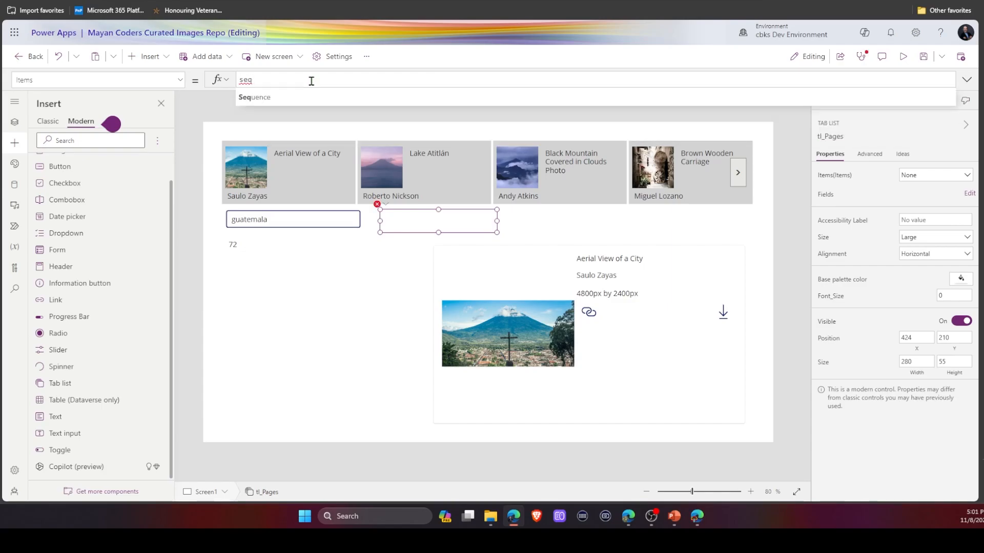
key(Tab)
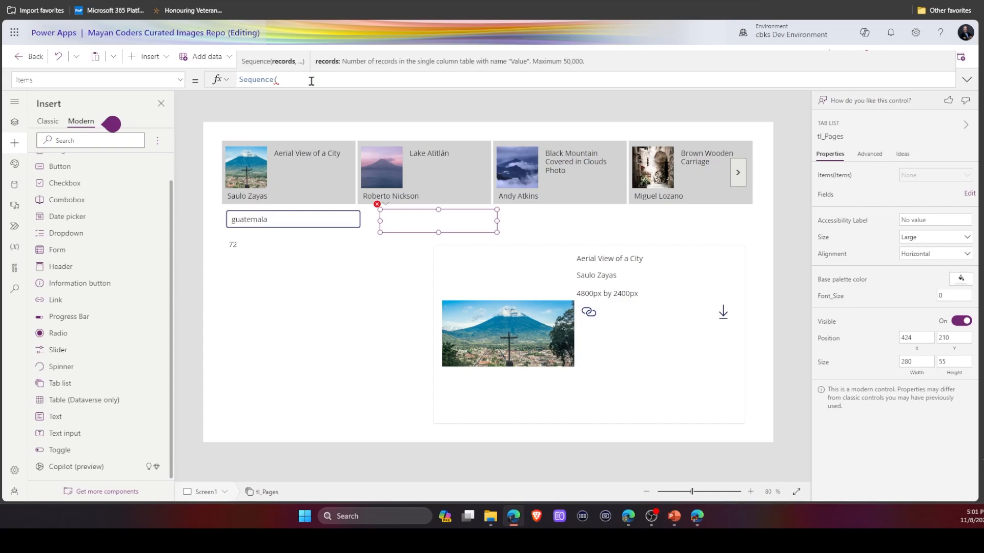
text(lab)
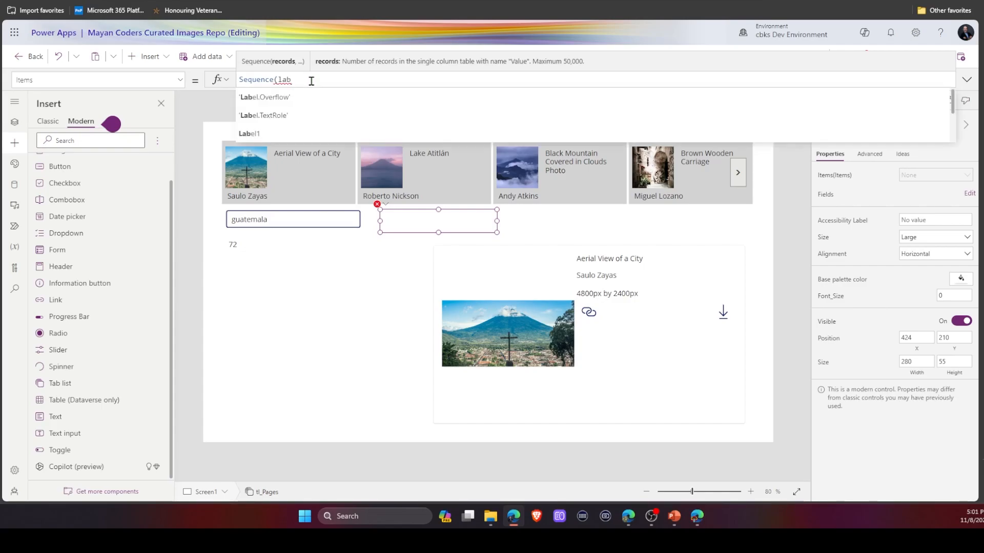
key(BackSpace)
key(BackSpace)
text(bl_hits)
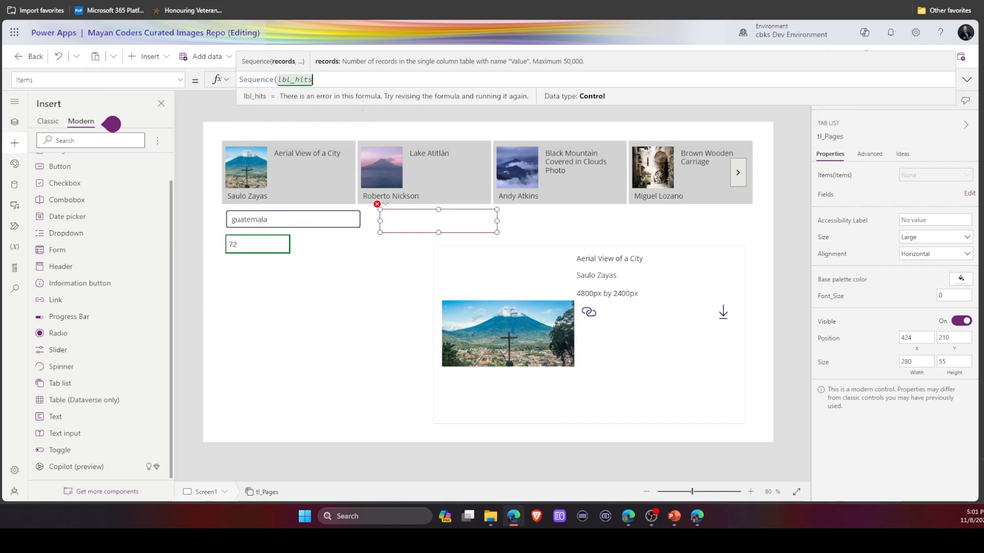
text(.t)
key(Tab)
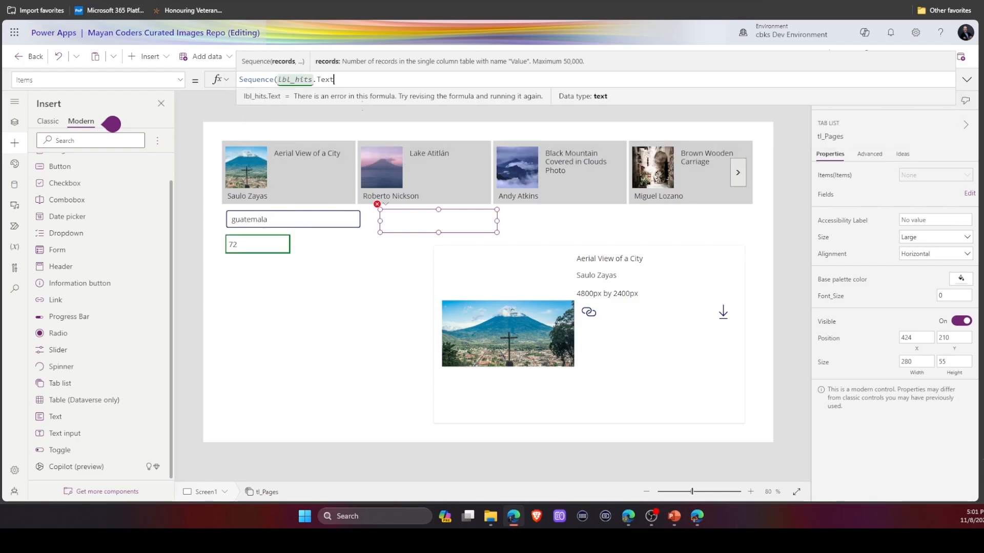
text())
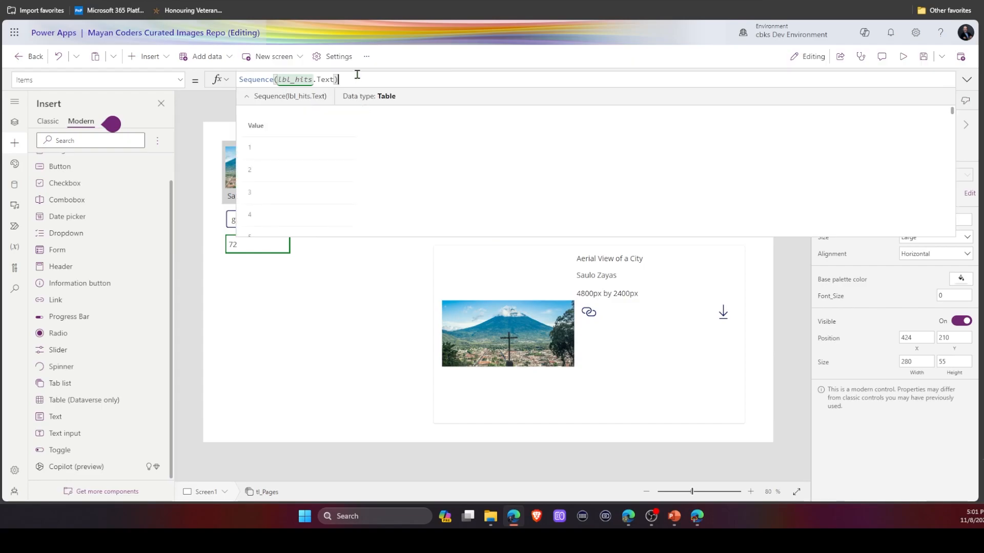
click(357, 295)
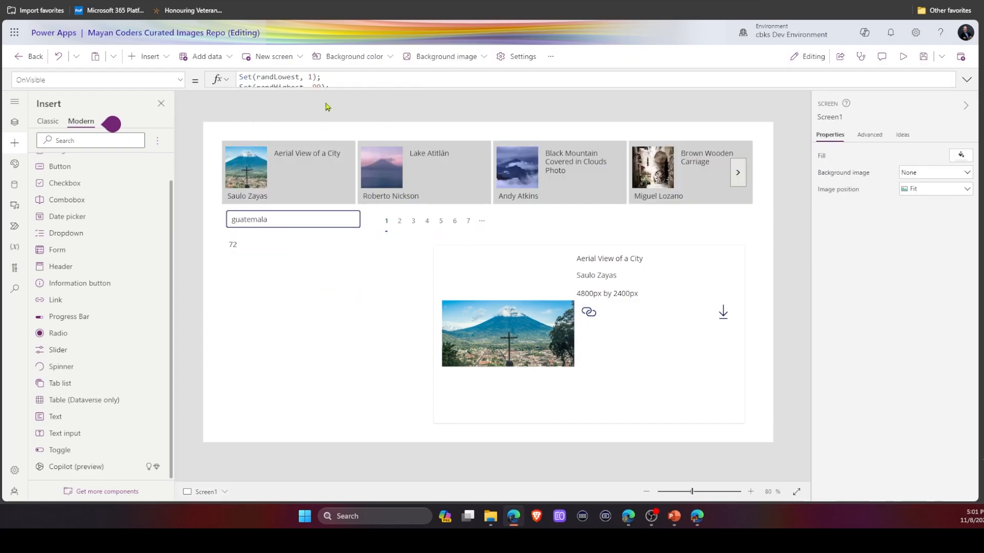
click(387, 225)
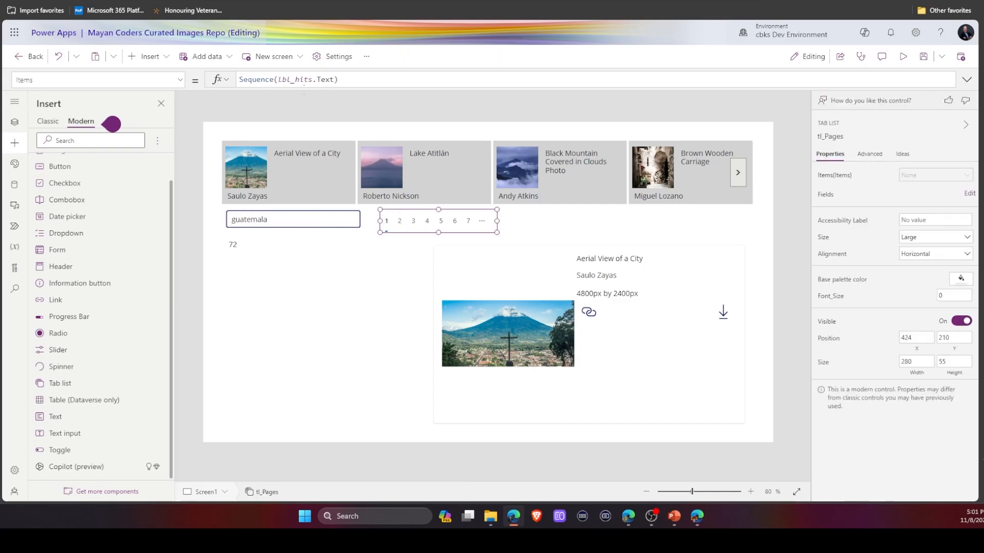
Change the tab list's Items formula to Sequence(lbl_hits.Text/10).
drag(341, 79, 233, 82)
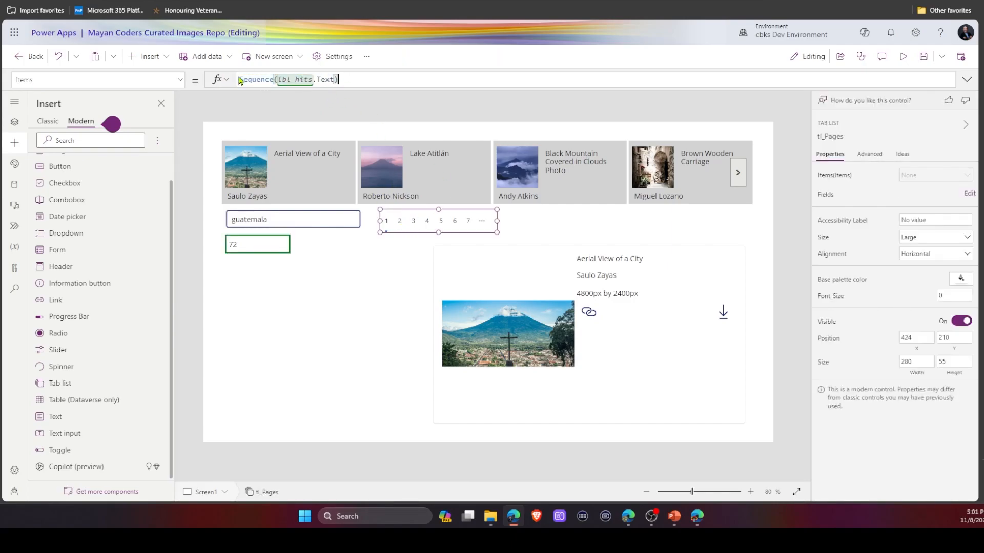
scroll(410, 153, down, 10)
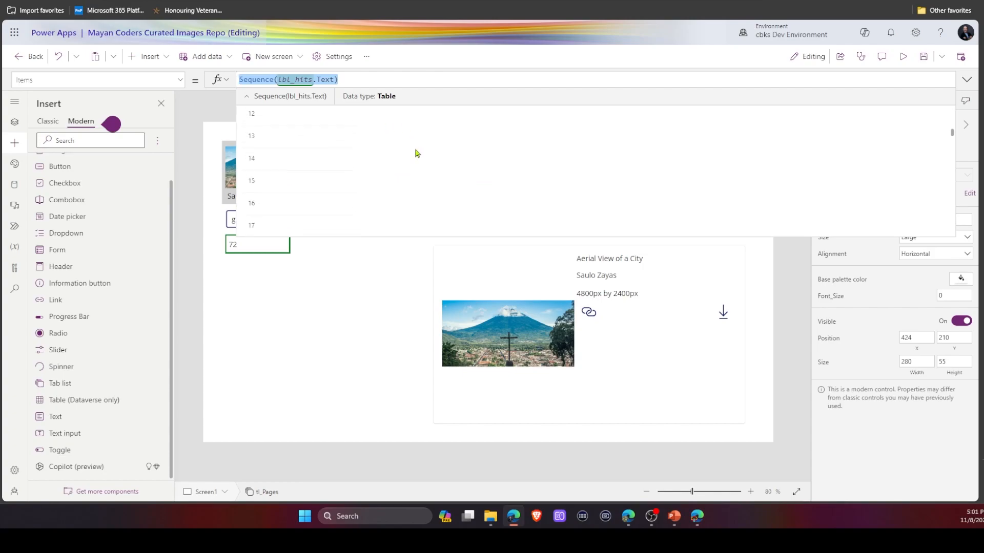
scroll(422, 153, down, 7)
click(515, 57)
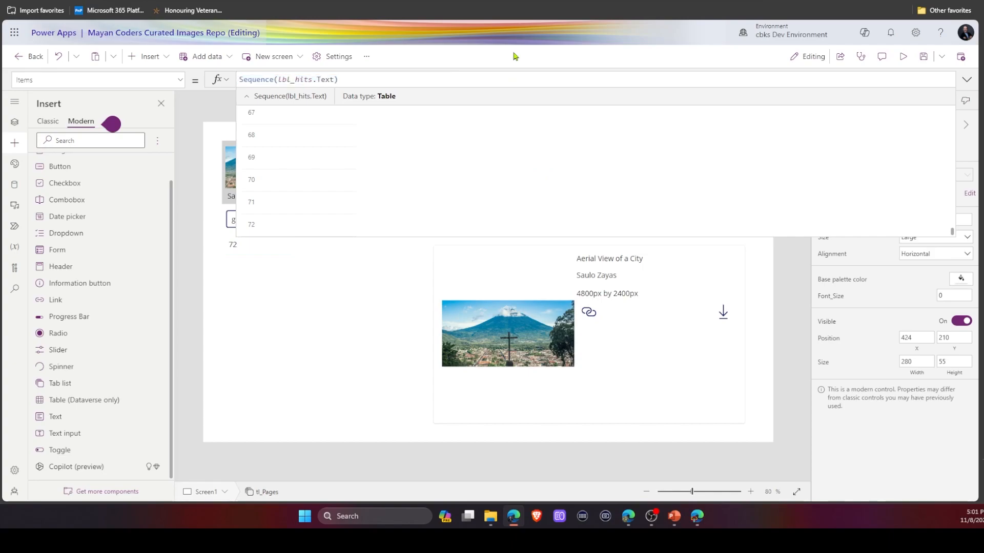
triple_click(333, 80)
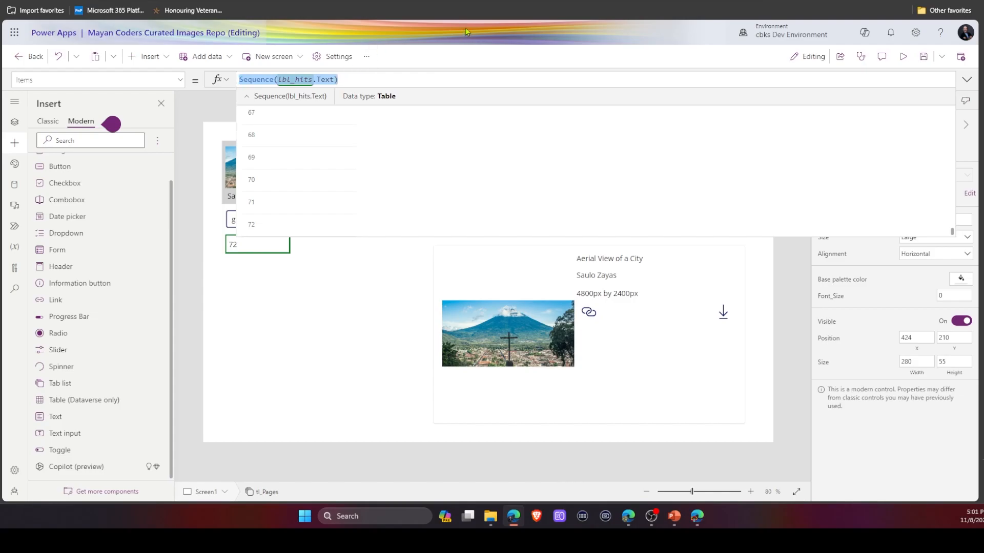
key(Right)
key(Left)
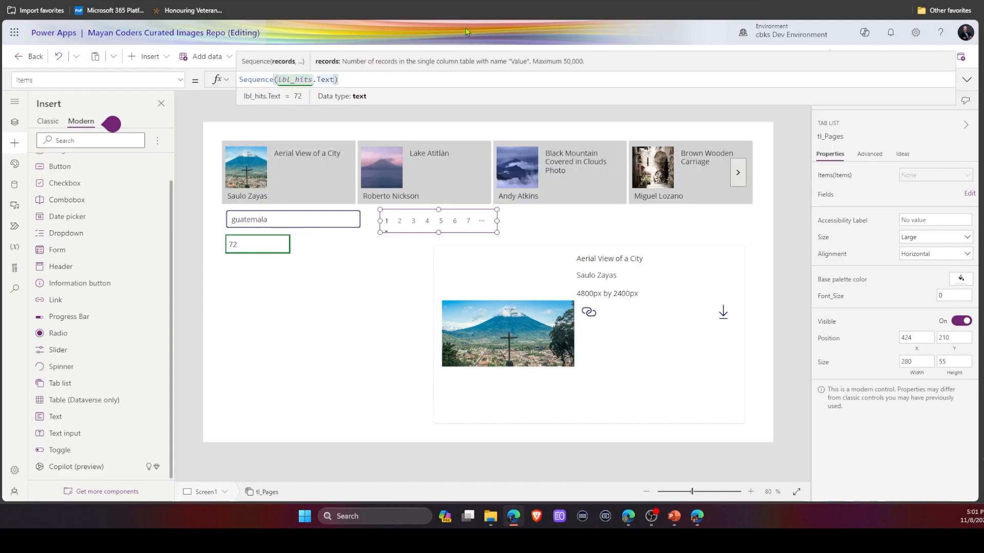
text(/)
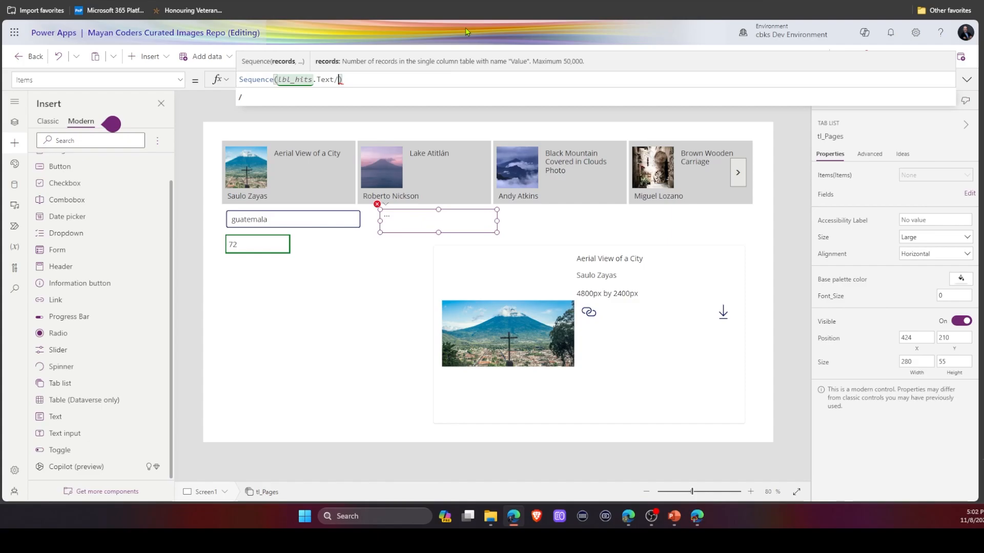
text(10)
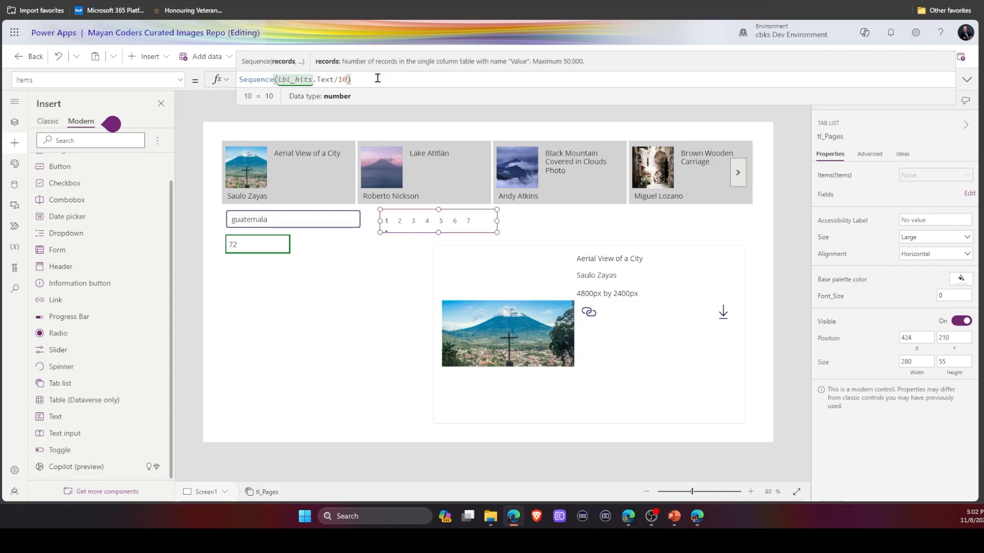
Replace the tab list's Items with Sequence(RoundUp(lbl_hits.Text/10,0)) and widen the tab list to about 893 px.
drag(376, 79, 238, 79)
scroll(348, 180, down, 2)
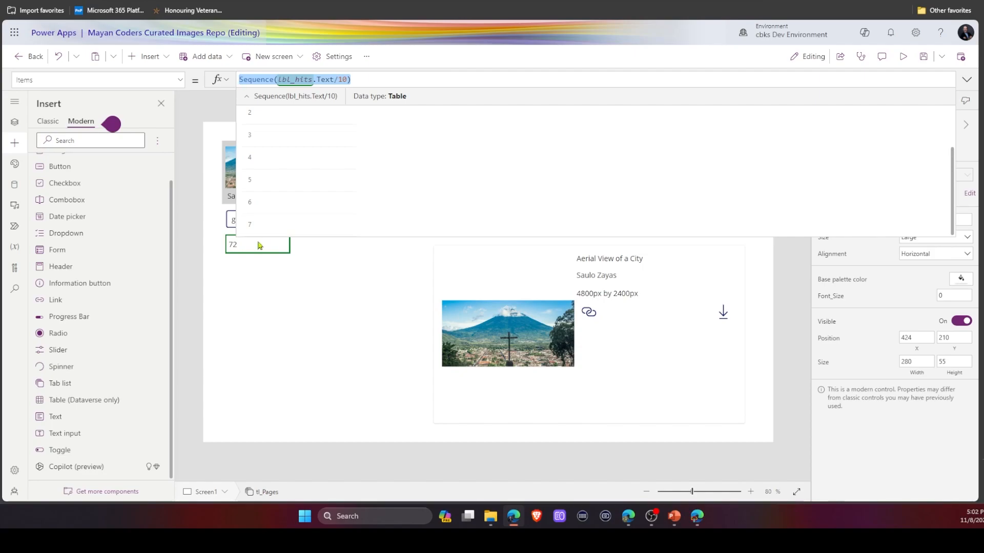
text(Sequence(RoundUp(lbl_hits.Text/10,0)))
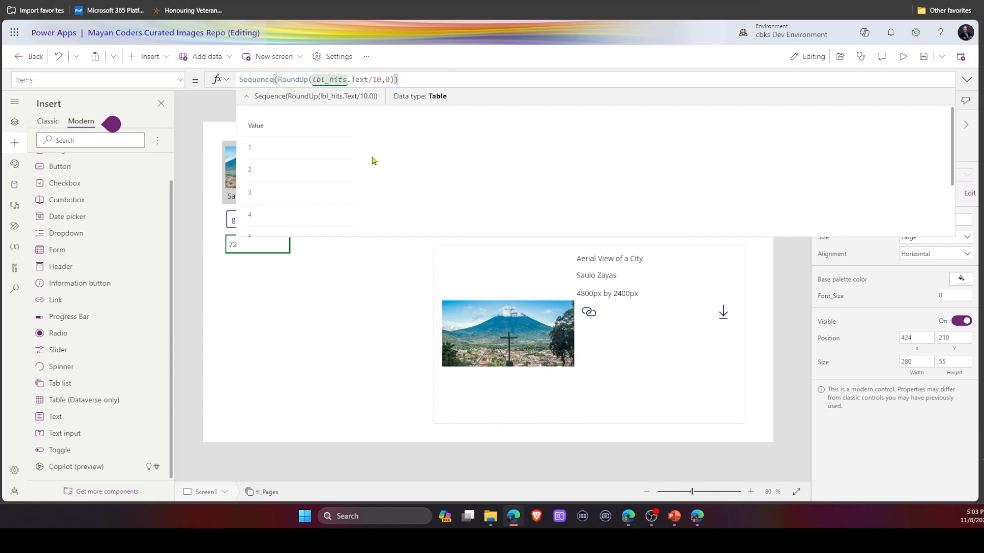
scroll(373, 161, down, 2)
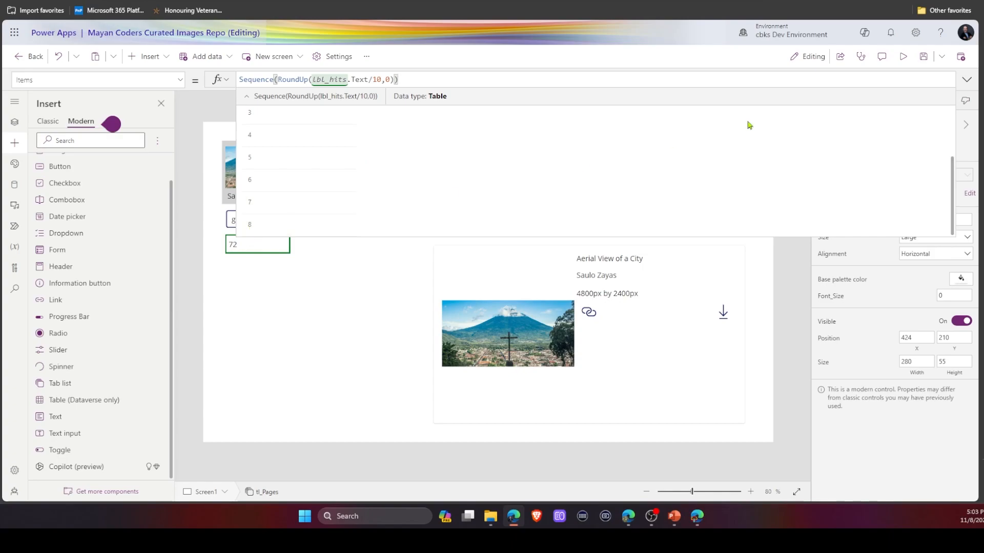
click(967, 82)
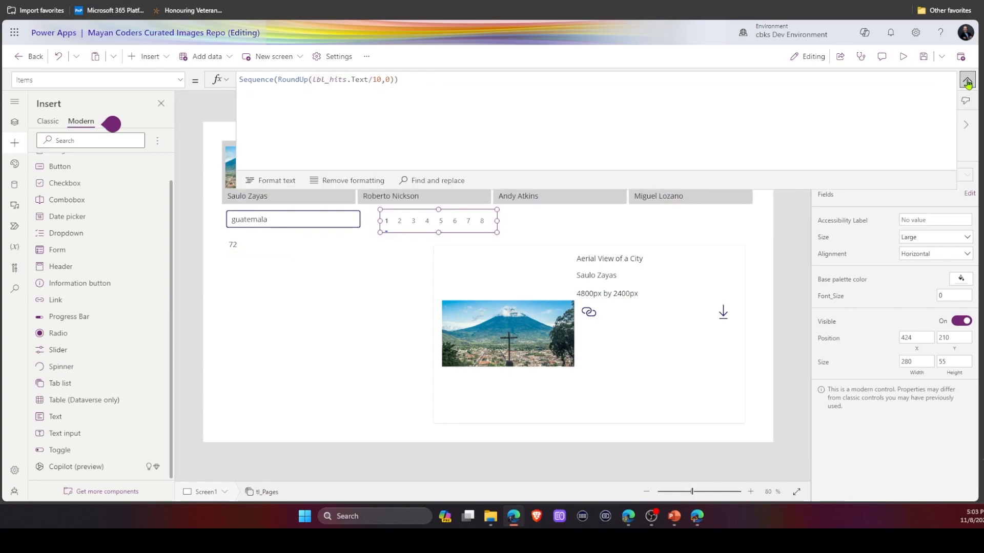
drag(496, 221, 748, 219)
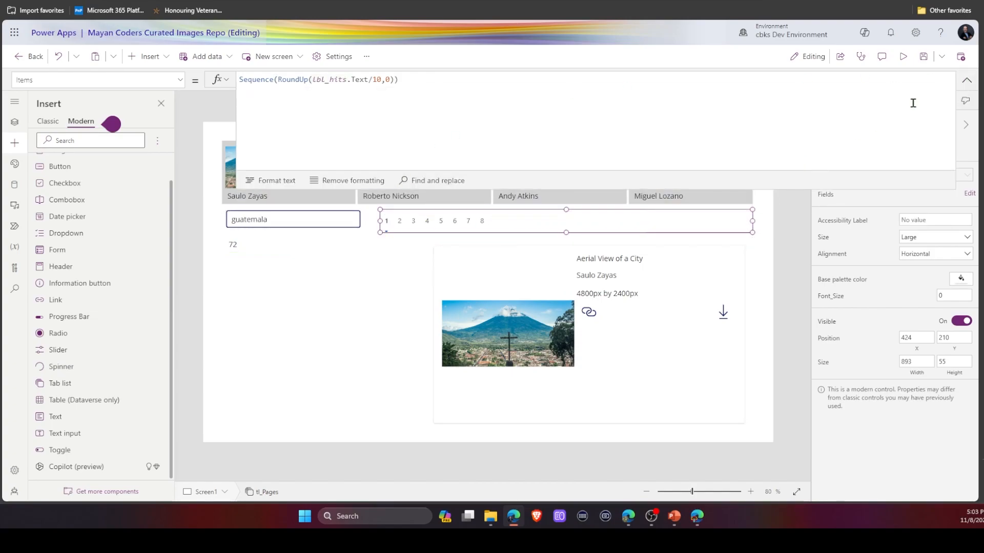
click(966, 80)
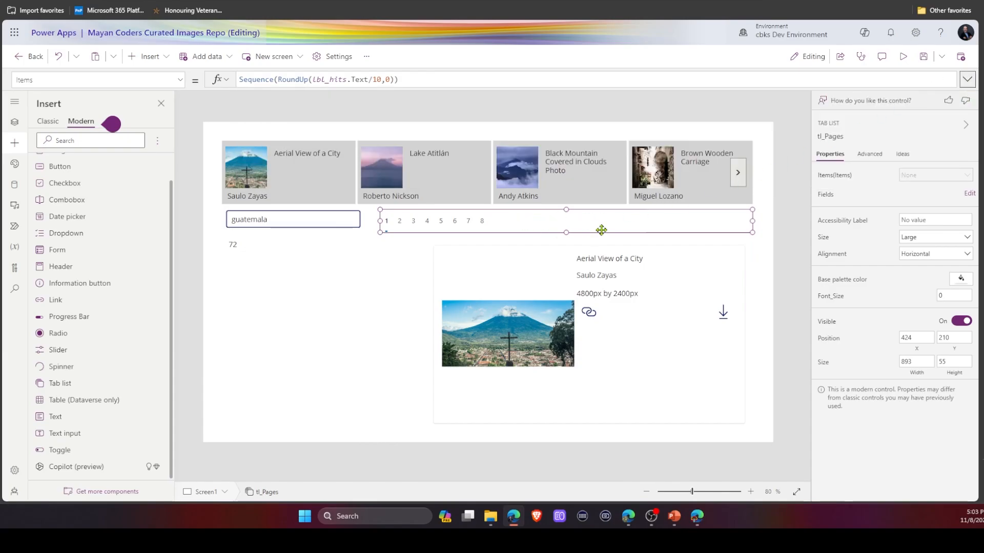
In the gallery's Items formula, set the search page parameter to tl_Pages.Selected.Value.
click(460, 207)
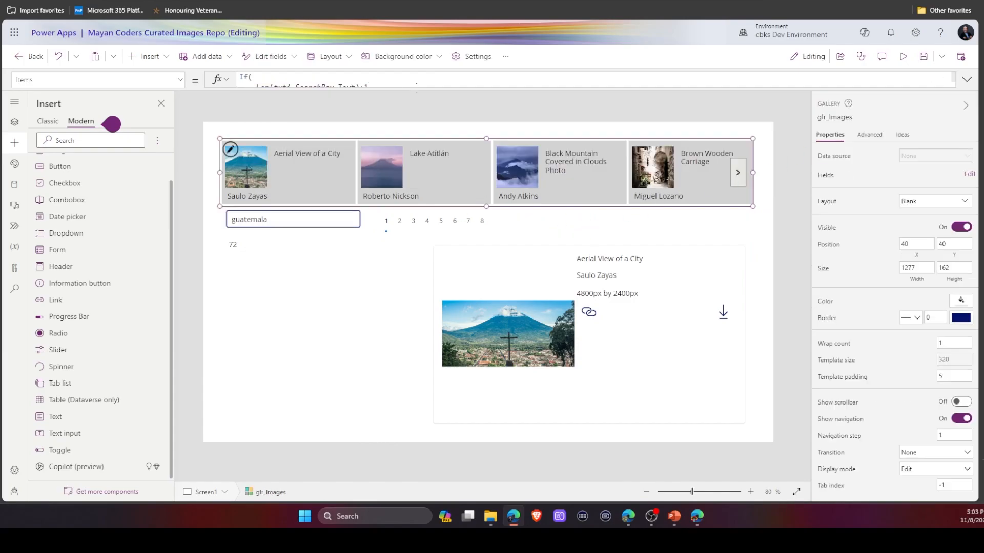
click(504, 83)
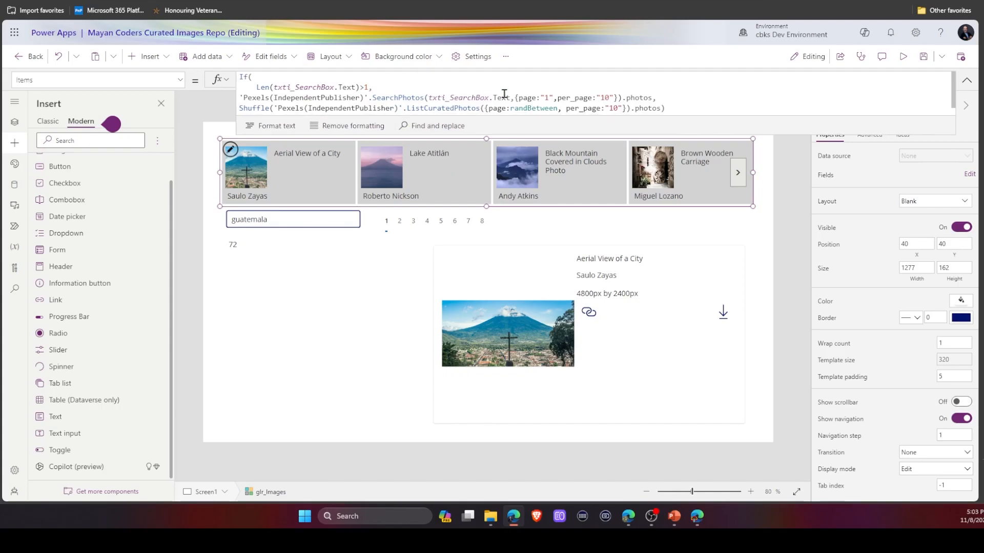
click(553, 97)
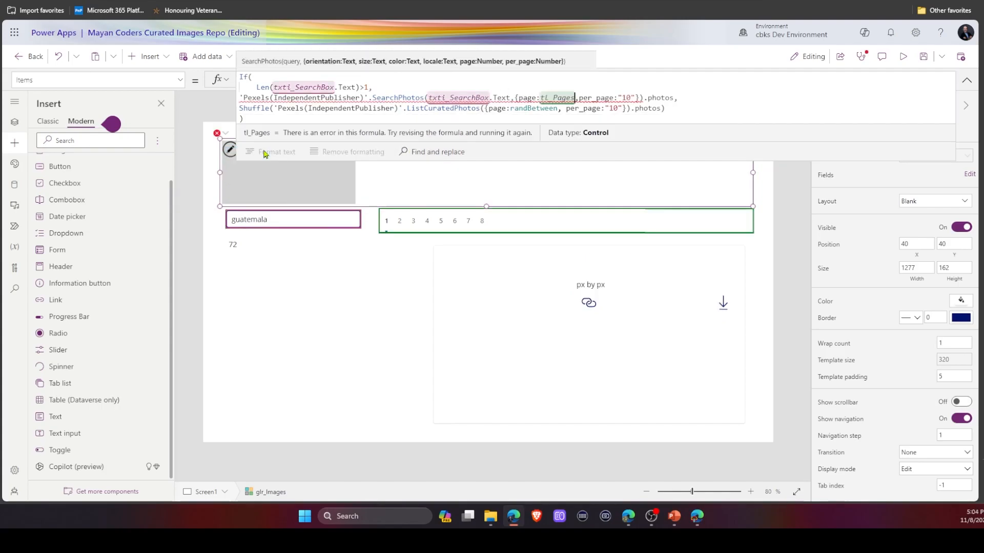
text(.s)
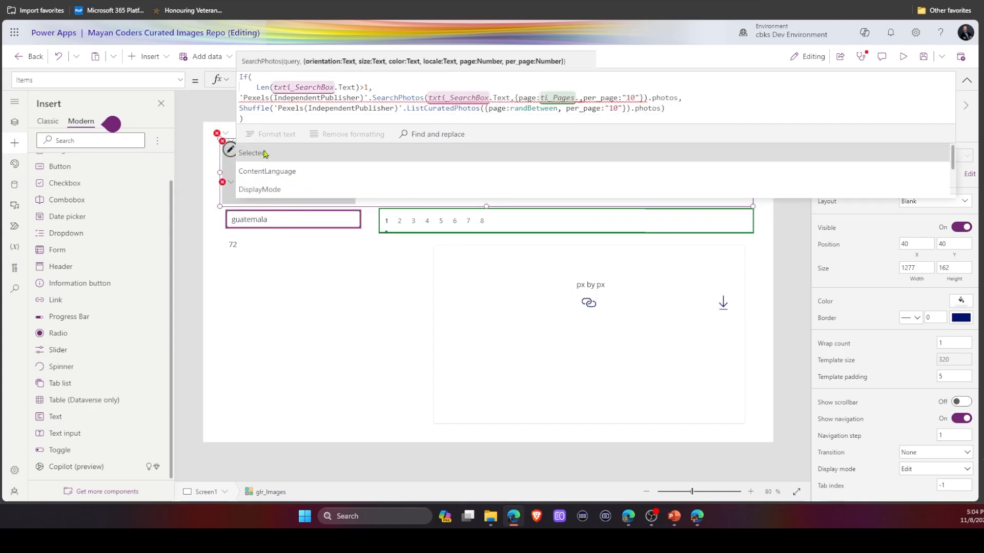
click(265, 153)
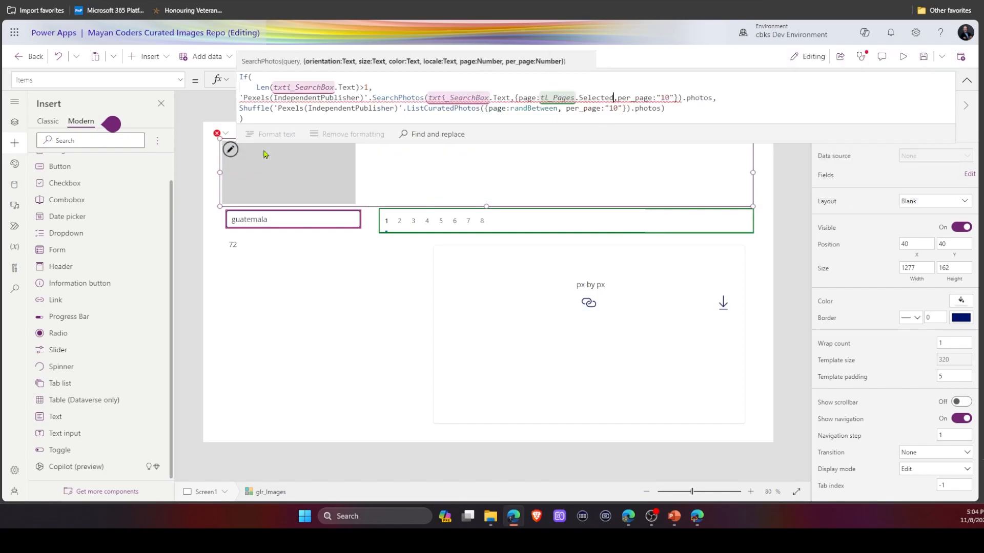
text(.)
click(265, 153)
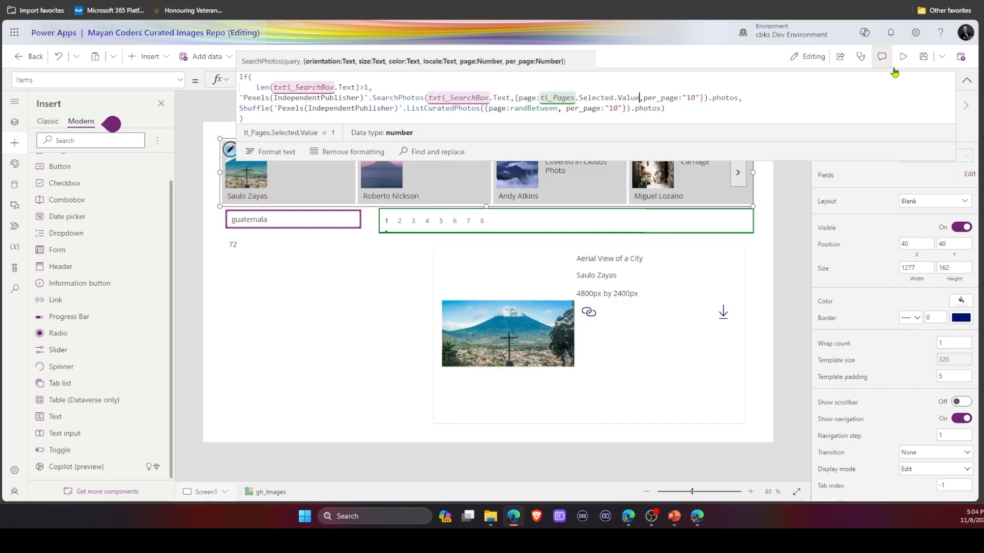
click(966, 80)
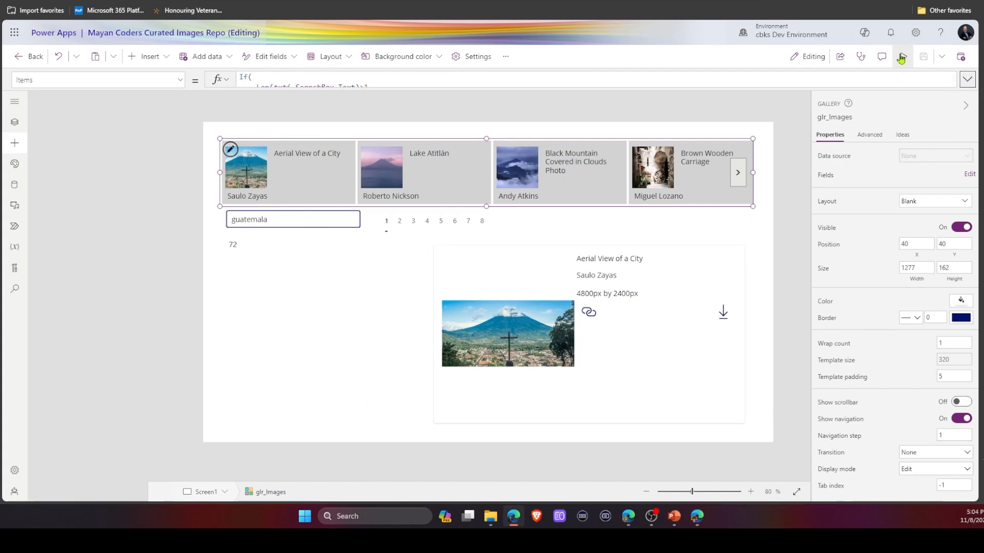
Preview the app and page through the guatemala results using the page tabs and gallery arrows.
click(903, 57)
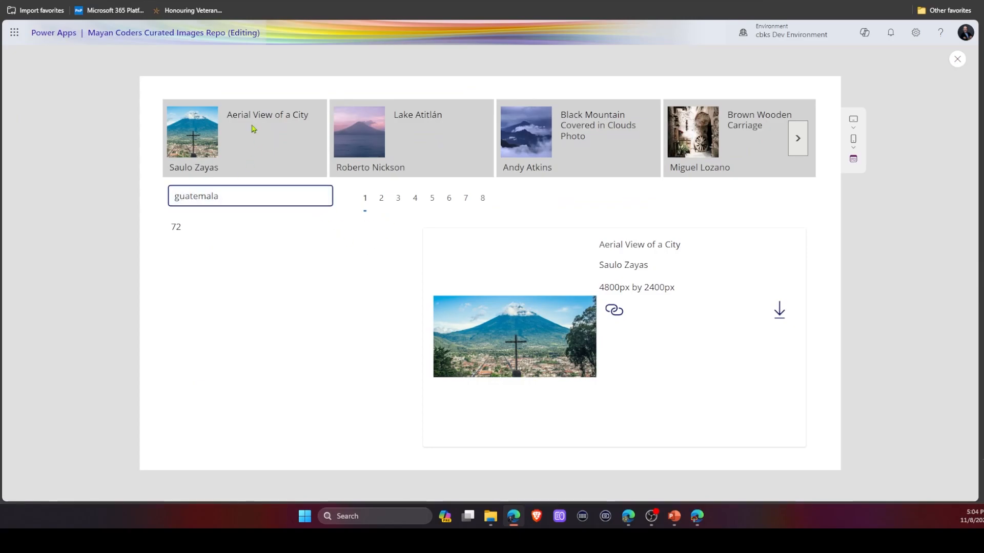
click(381, 200)
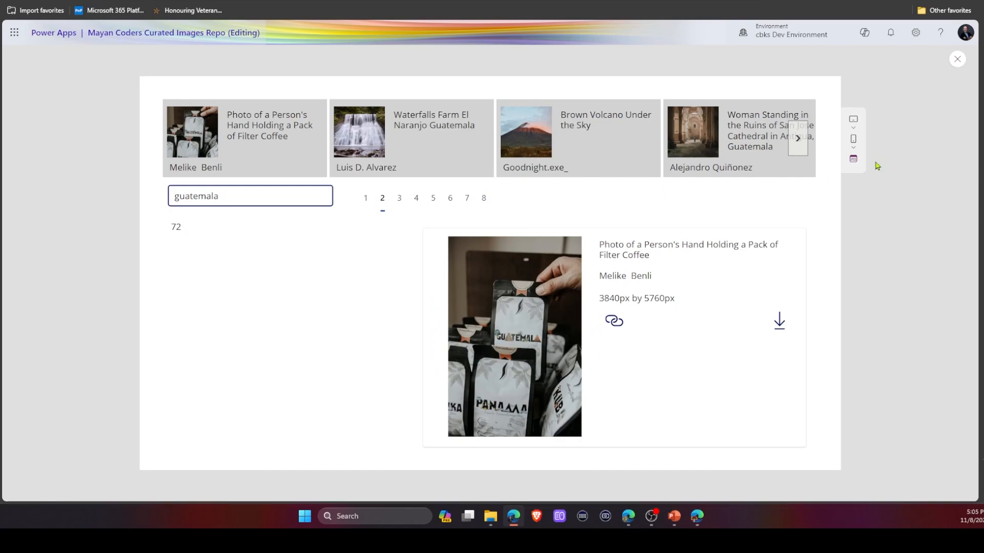
click(802, 144)
click(802, 144)
click(802, 144)
click(802, 144)
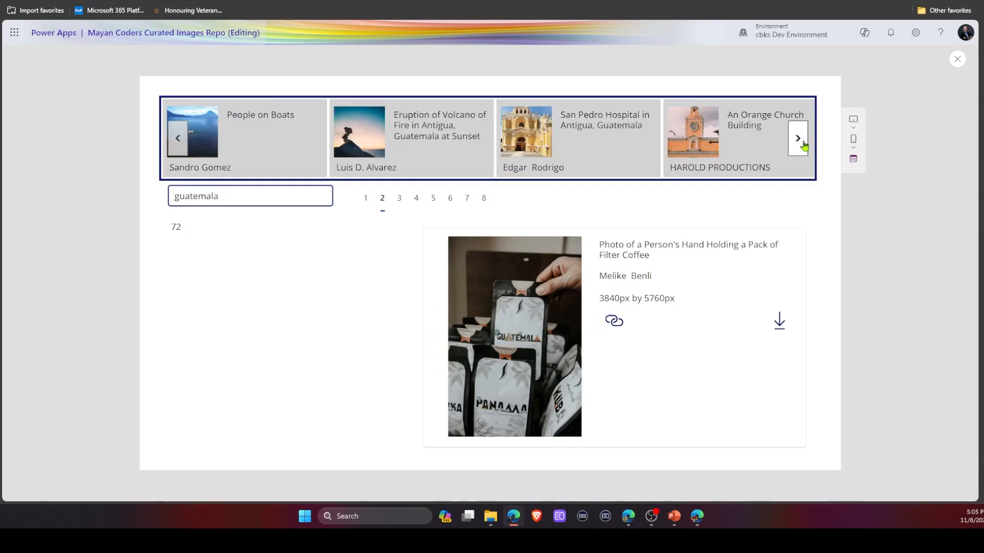
click(802, 145)
click(802, 144)
click(802, 144)
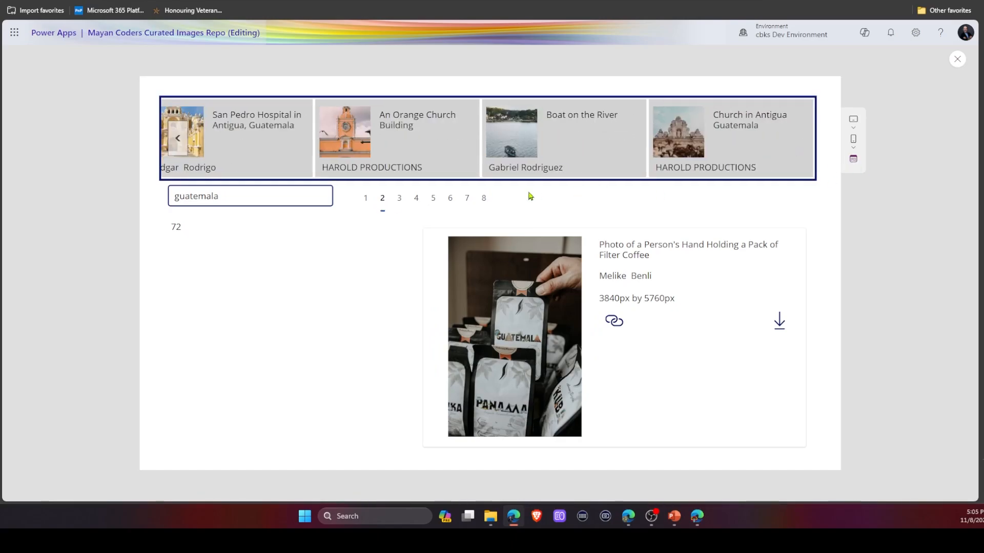
click(485, 202)
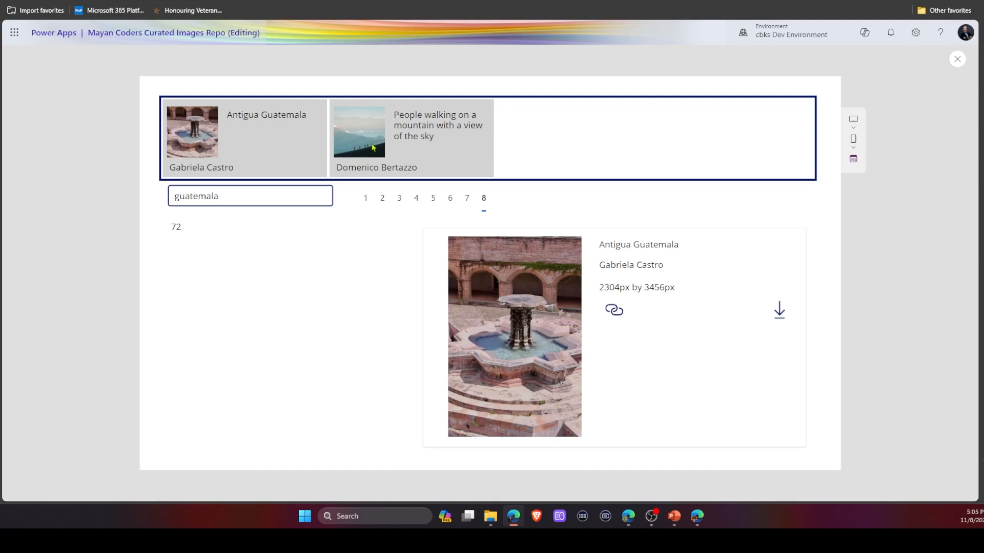
click(372, 148)
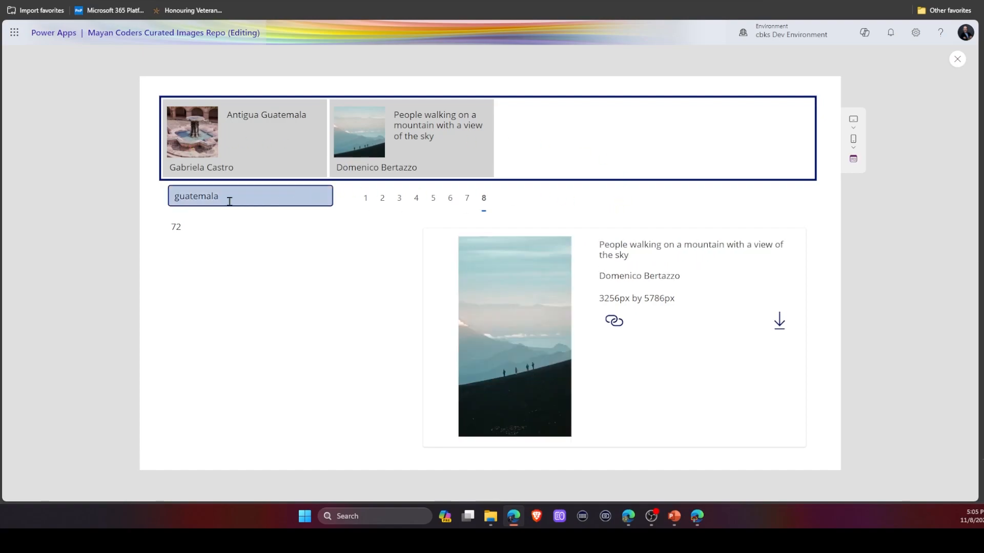
Clear the search box in the preview to check the curated results, then close the preview.
click(304, 196)
click(319, 195)
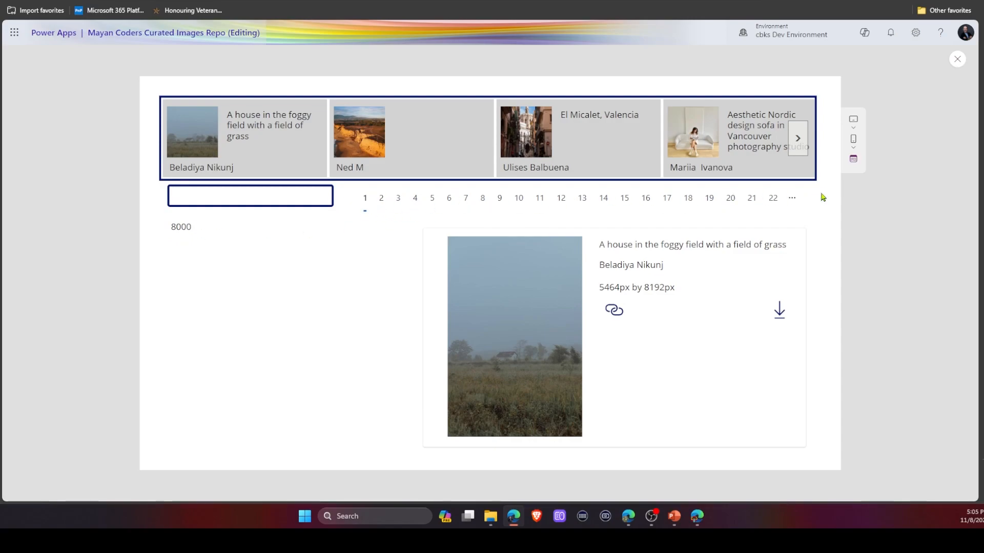
click(957, 58)
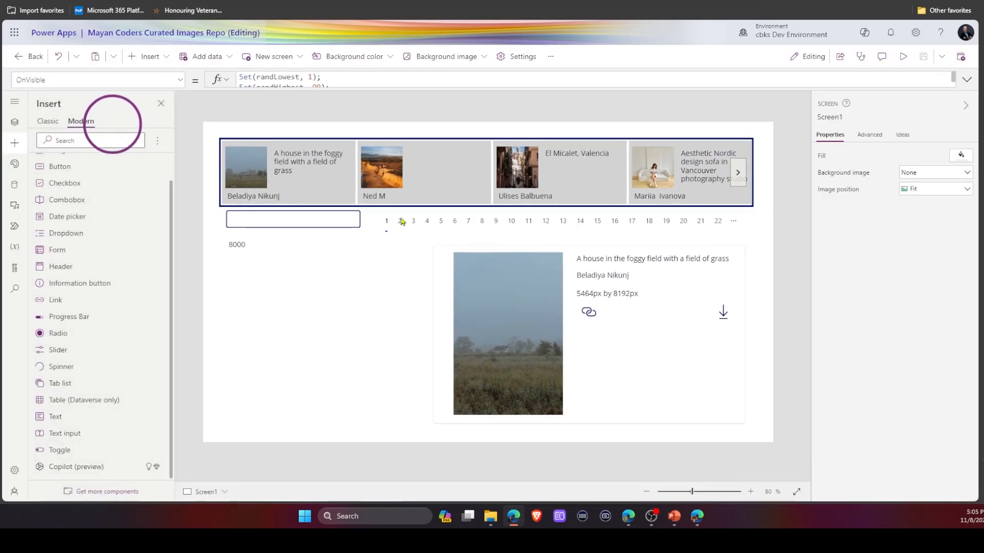
Set the tab list's Visible property to If(Len(txti_SearchBox.Text)>1,true) so the page tabs show only during a search.
click(444, 228)
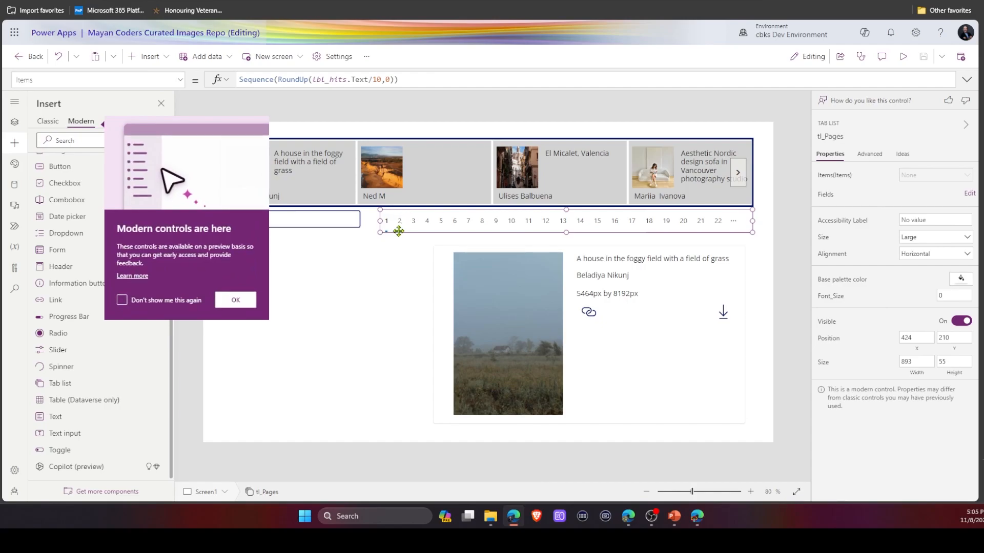
click(232, 297)
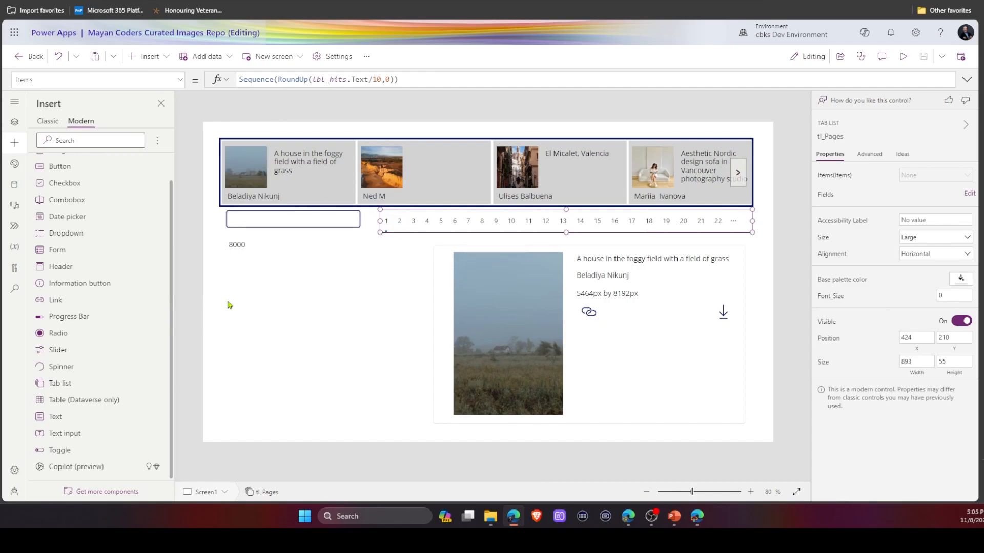
click(181, 82)
scroll(147, 202, down, 3)
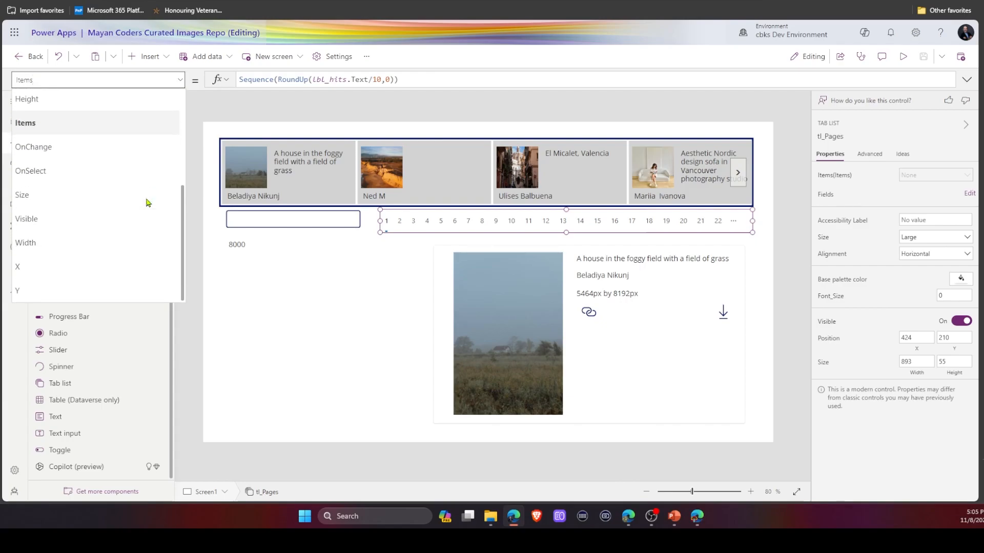
click(57, 220)
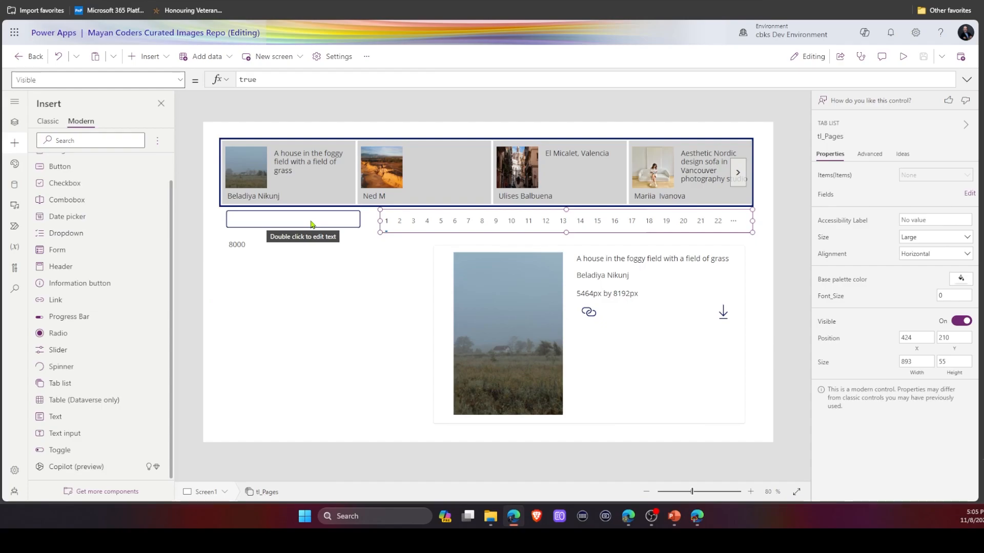
click(311, 78)
key(ctrl+a)
text(If)
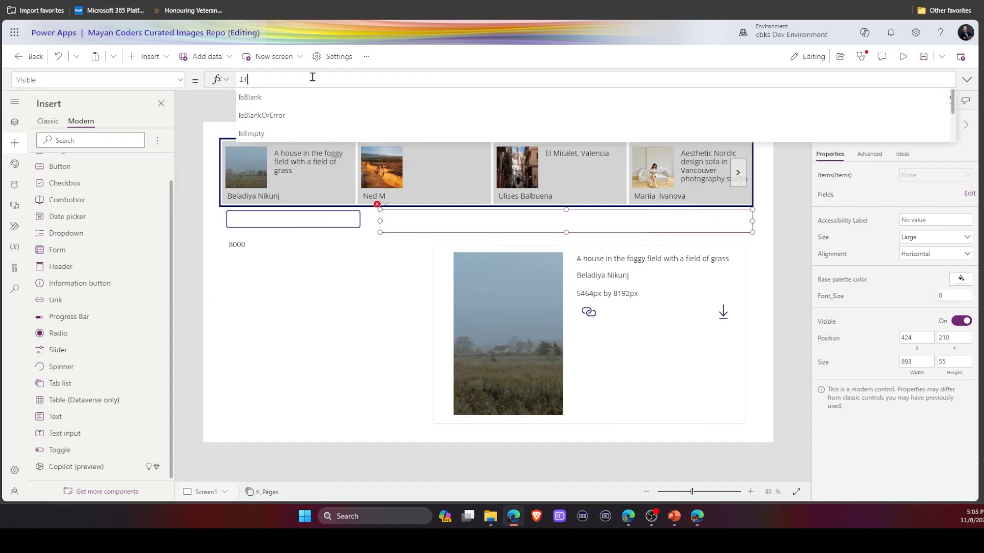
text((Len(txti_SearchBox.Text))
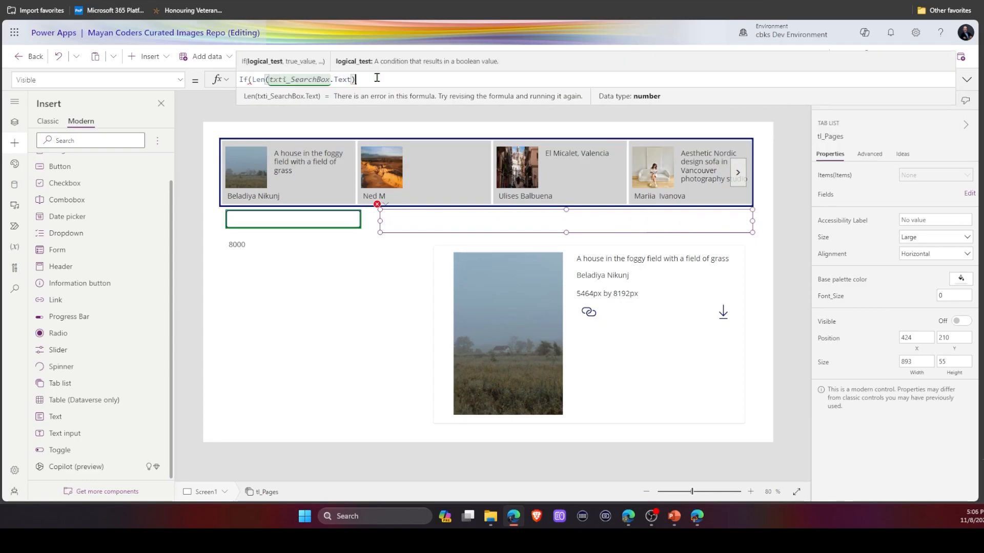
text(>1)
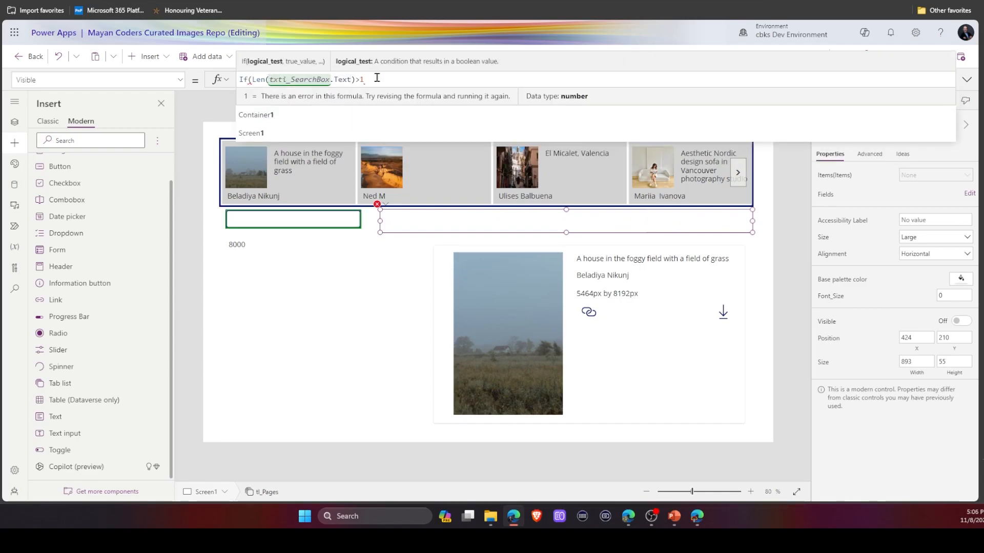
text(,true)
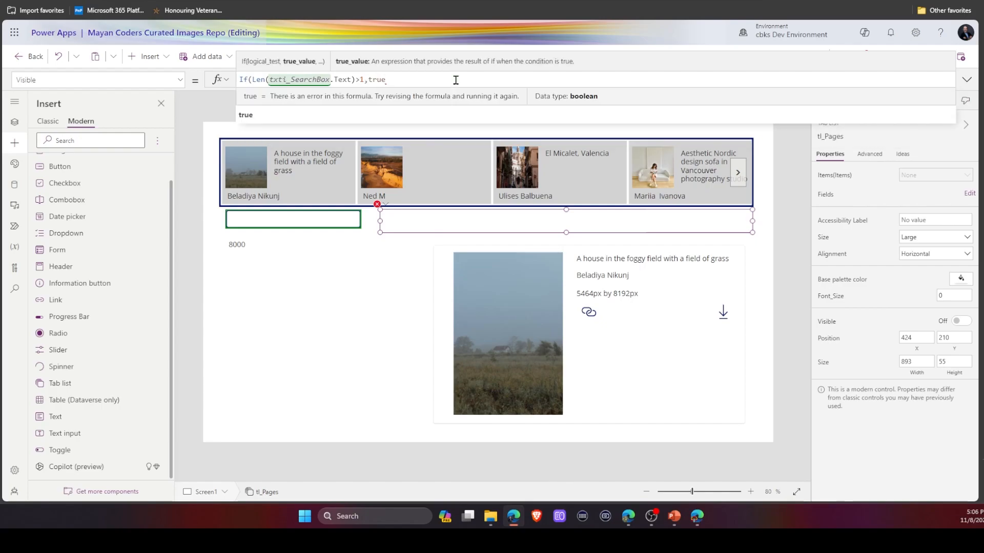
text())
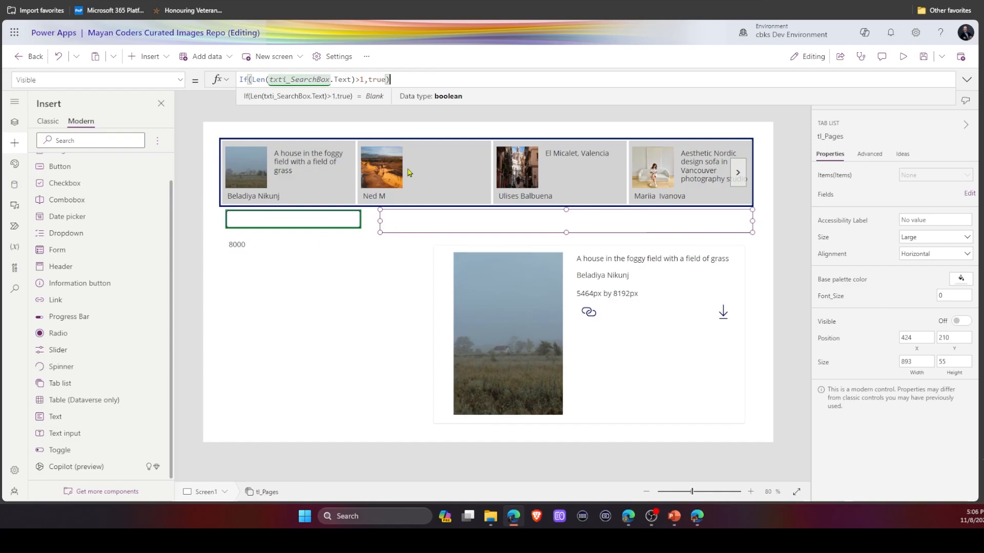
Preview the app, search for house, clear the search box, then search for ai and browse the page tabs.
click(903, 57)
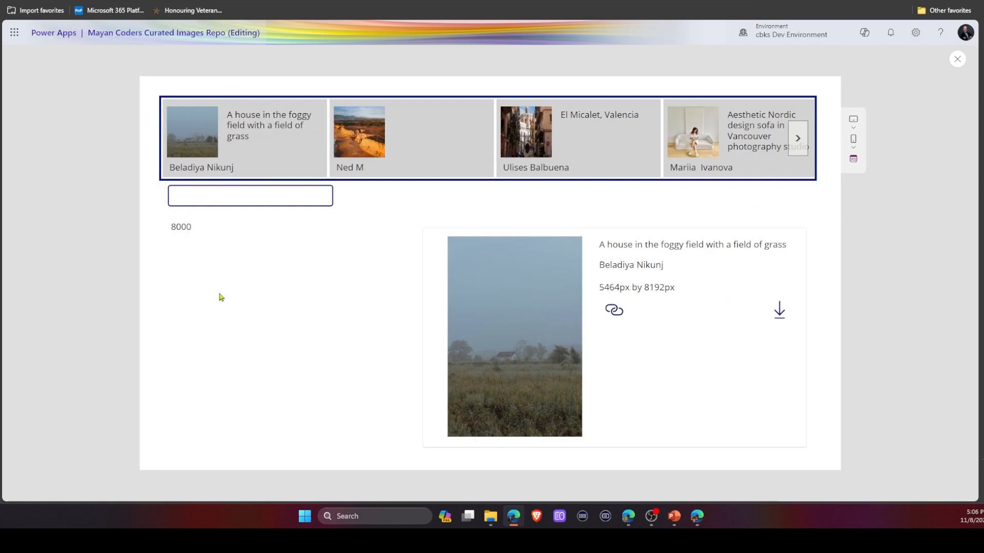
click(209, 192)
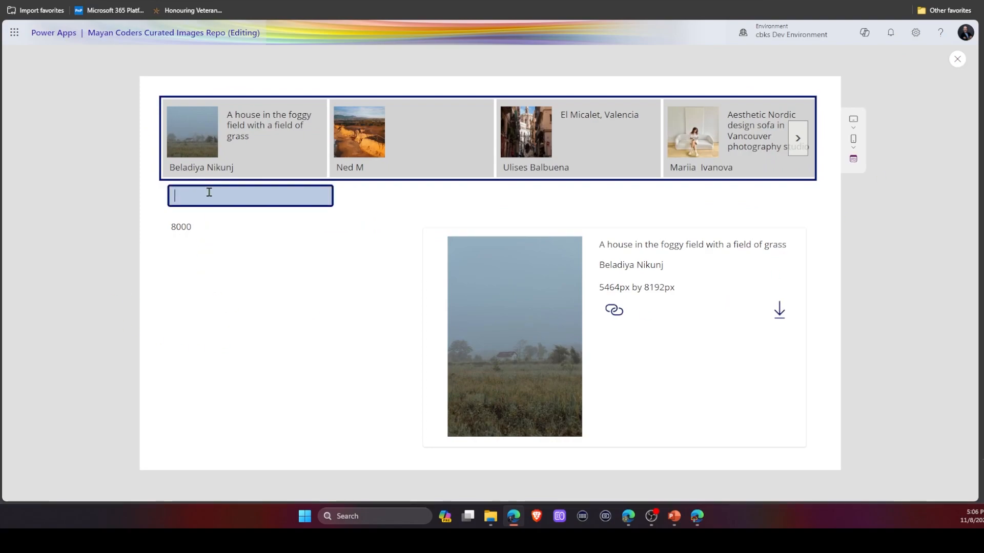
text(house)
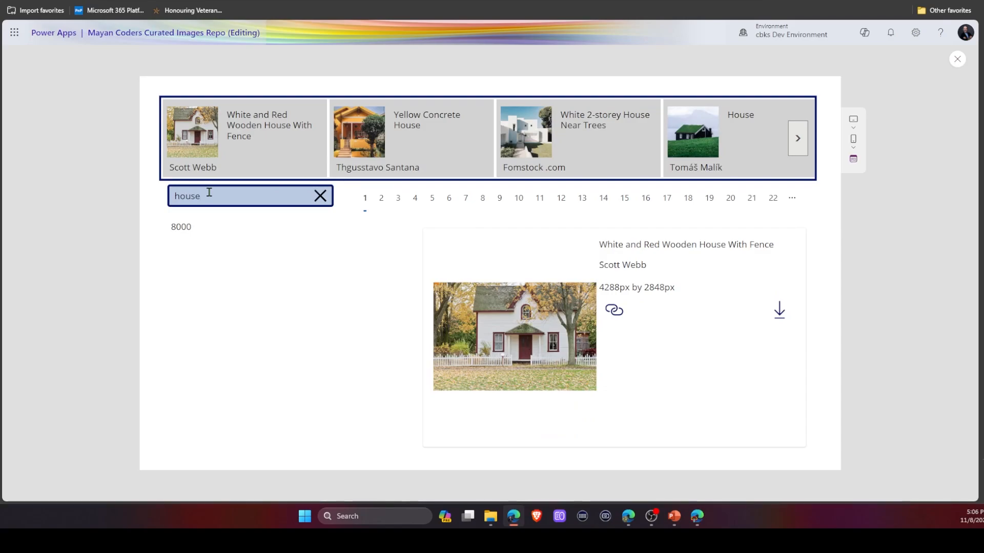
click(772, 198)
click(321, 196)
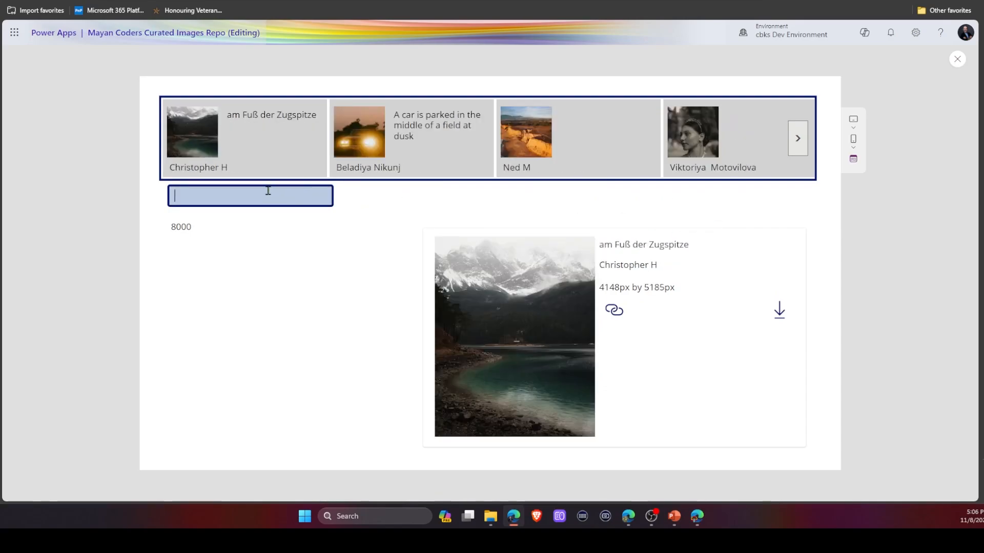
text(ai)
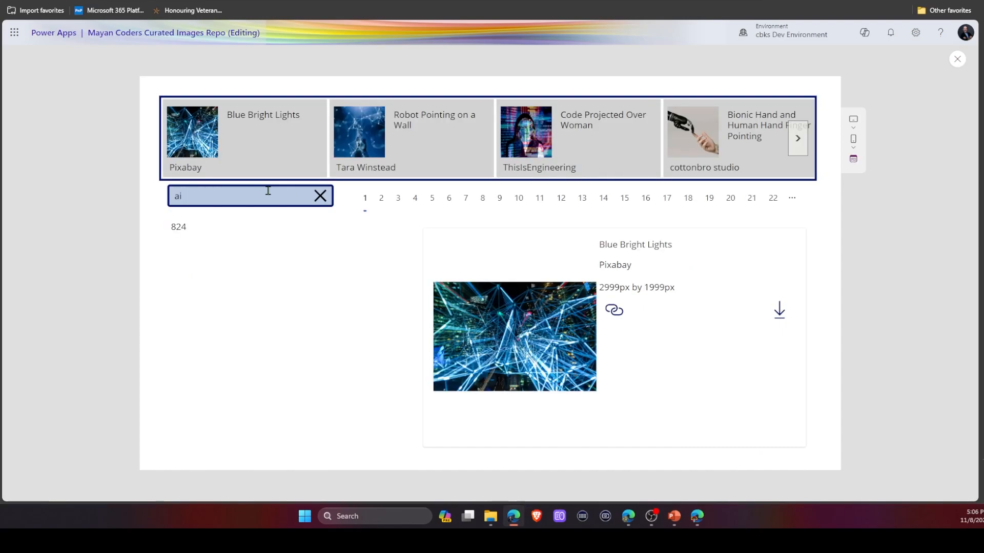
click(792, 201)
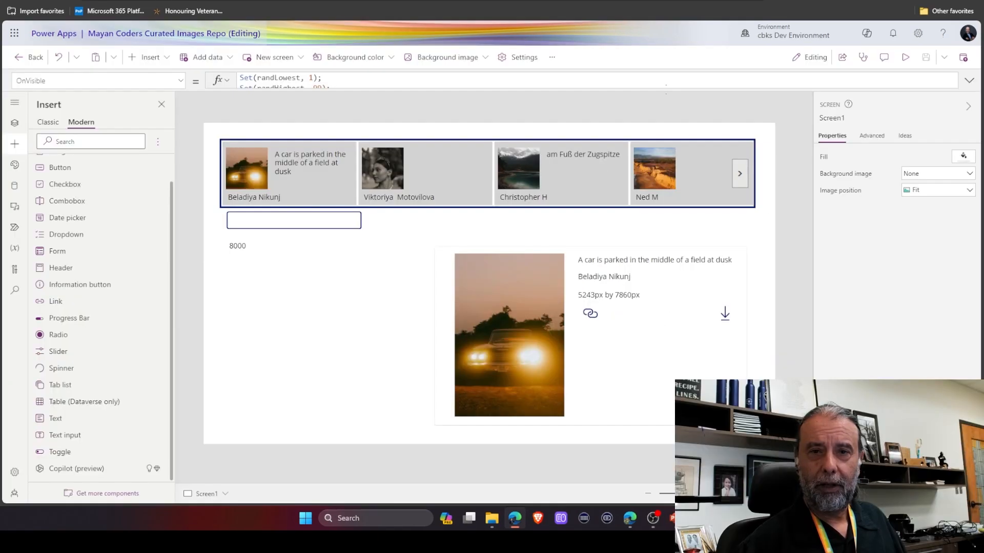